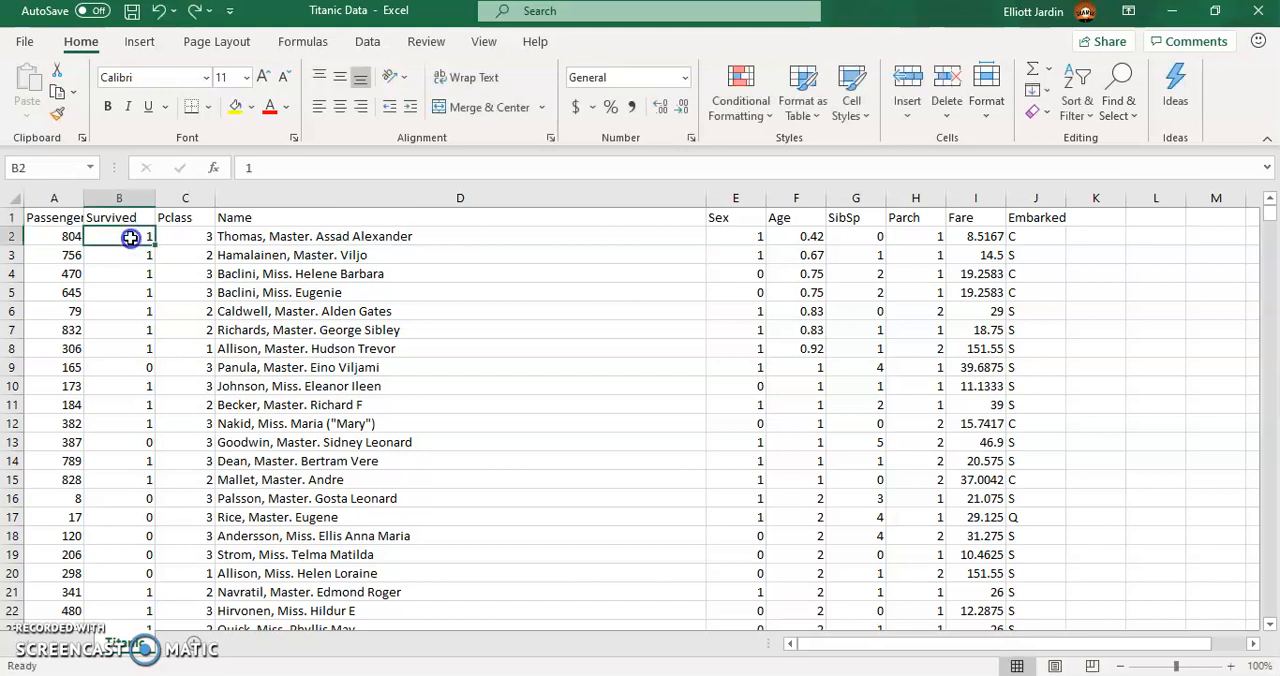
left_click(180, 240)
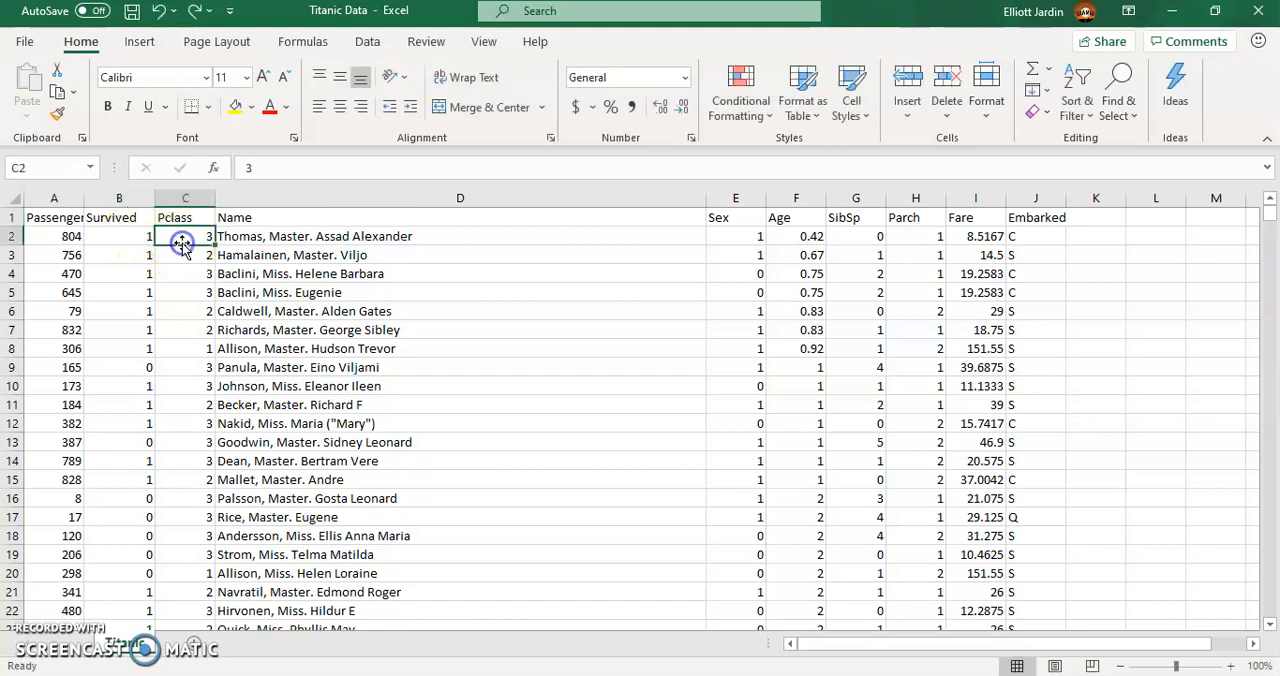
left_click(748, 236)
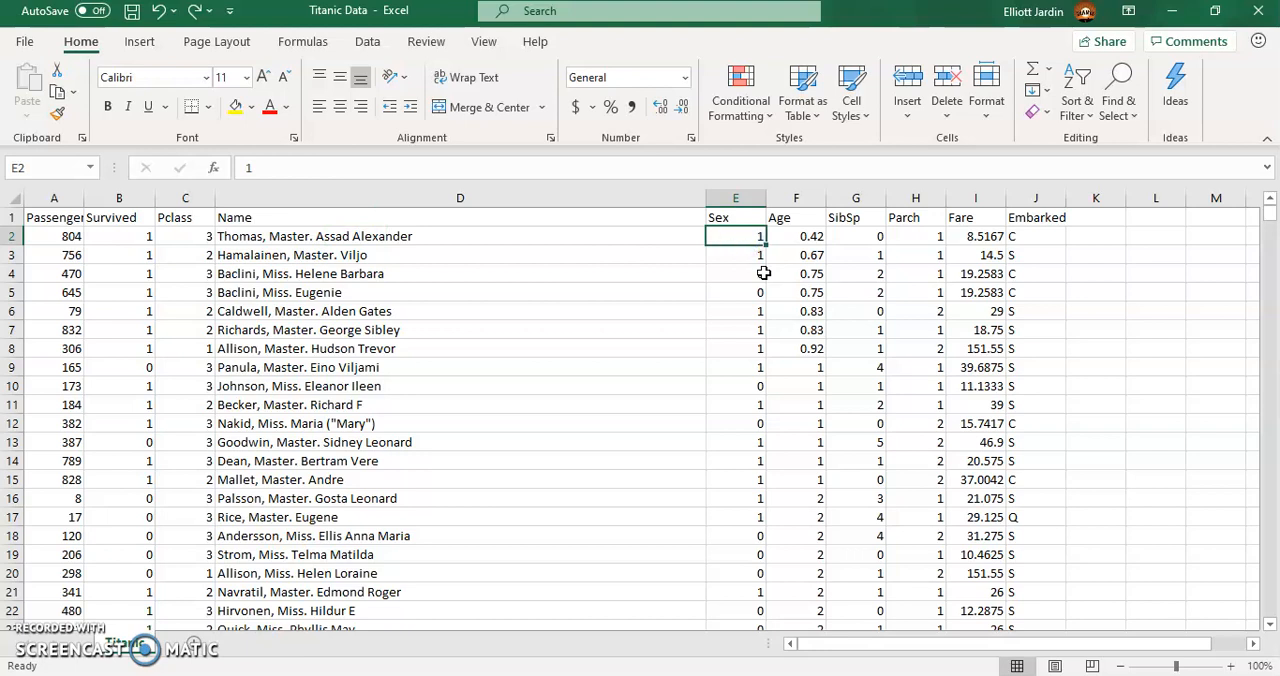
left_click(798, 240)
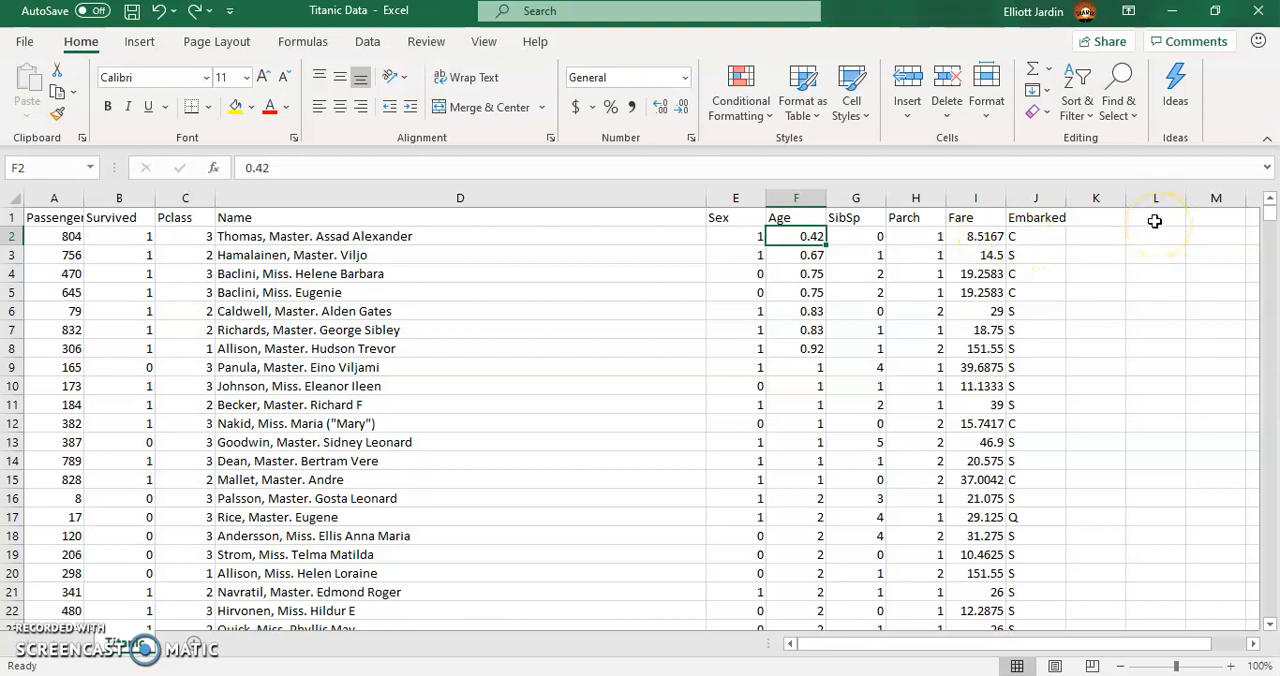
- Copy the Survived header from B1 into cell L1 as the heading of a summary table
left_click(134, 220)
key("ctrl+c")
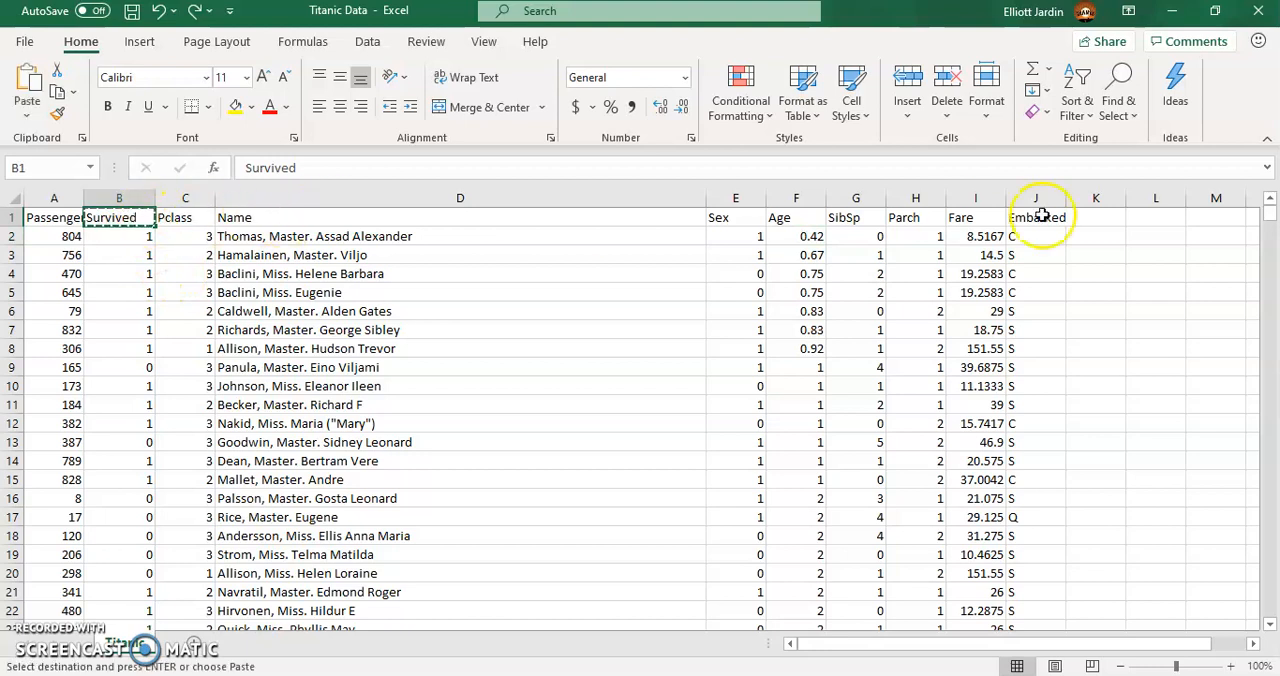
left_click(1160, 222)
key("ctrl+v")
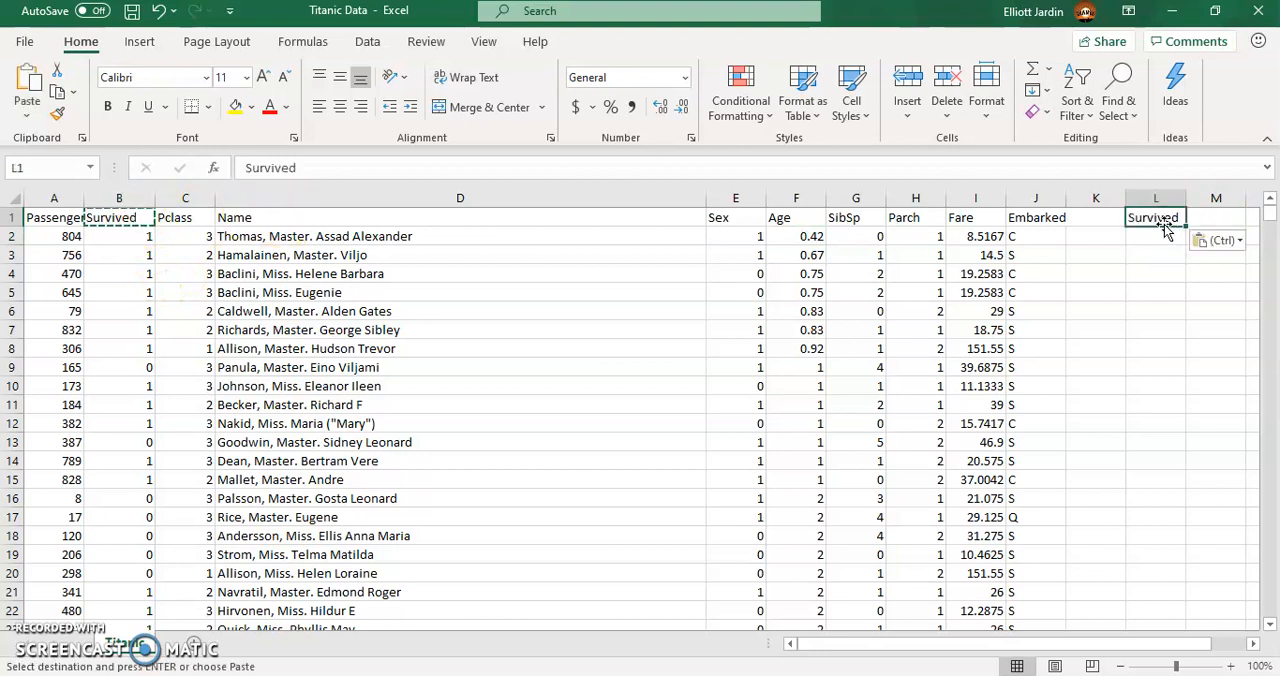
- Enter the row labels Yes in K2 and No in K3 for the Survived summary
left_click(1092, 240)
type("Yes")
key("Return")
type("N")
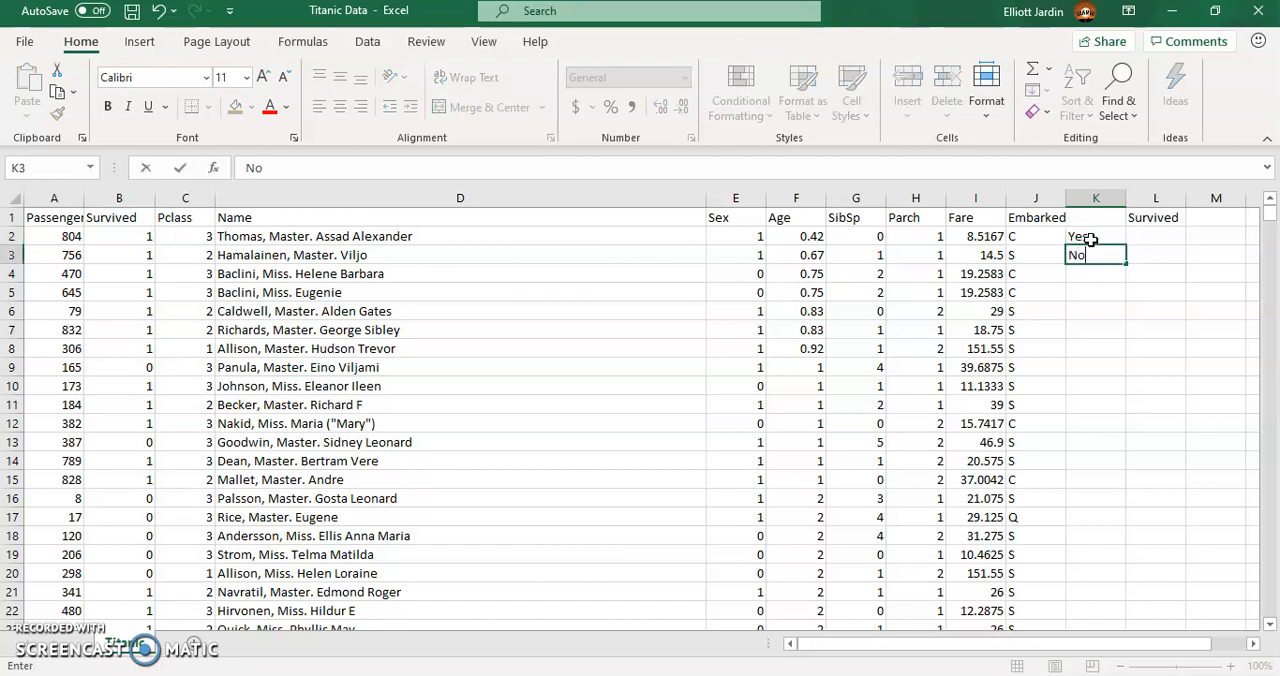
type("o")
key("Return")
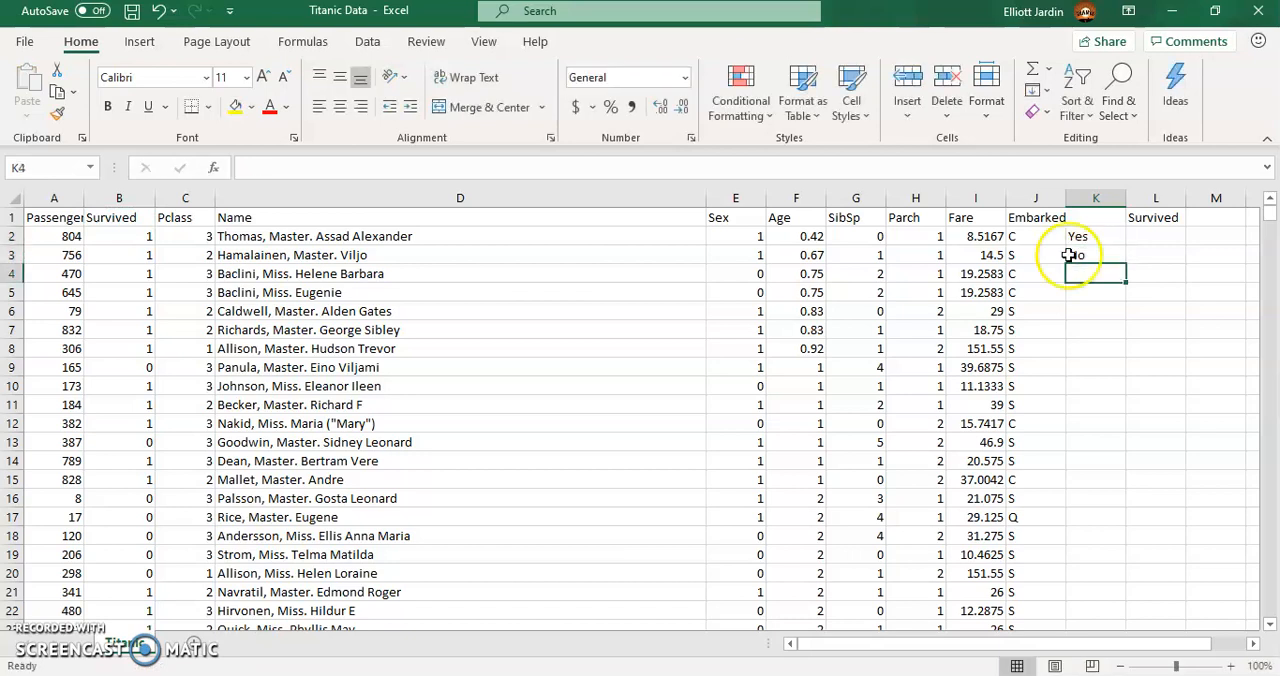
- Enter a COUNTIF formula in L2 that counts the value 1 in the Survived range B2:B715
left_click(119, 236)
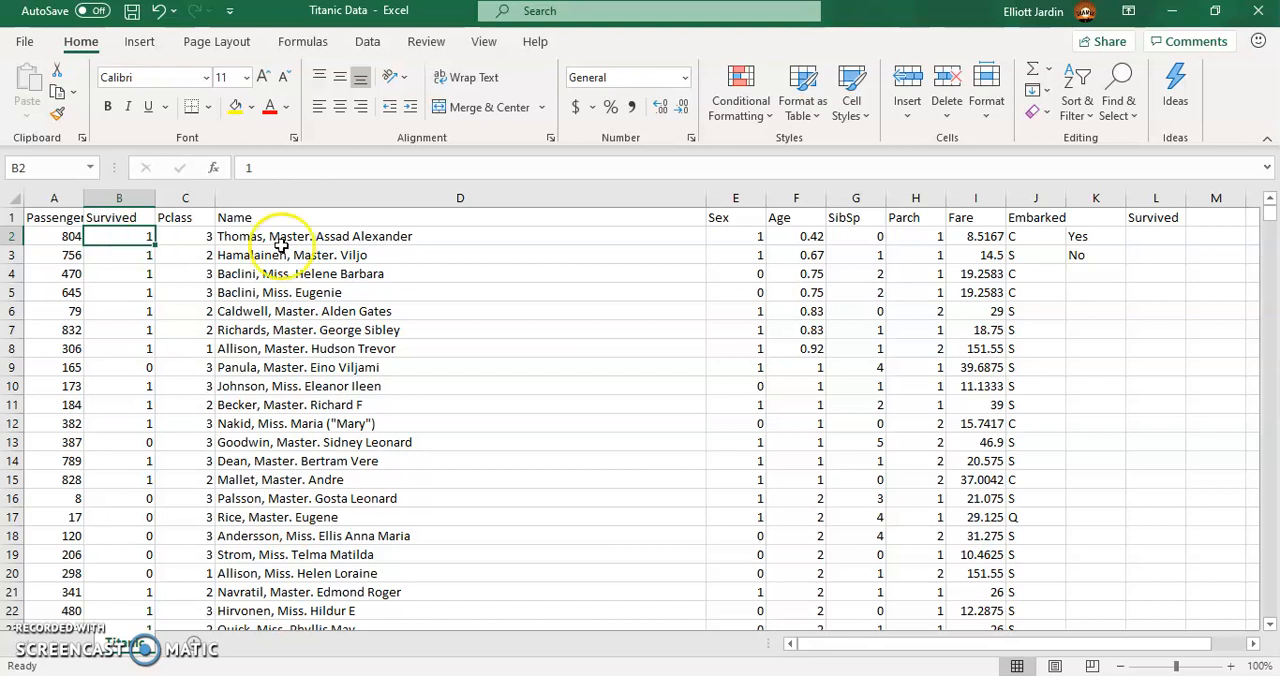
left_click(1137, 234)
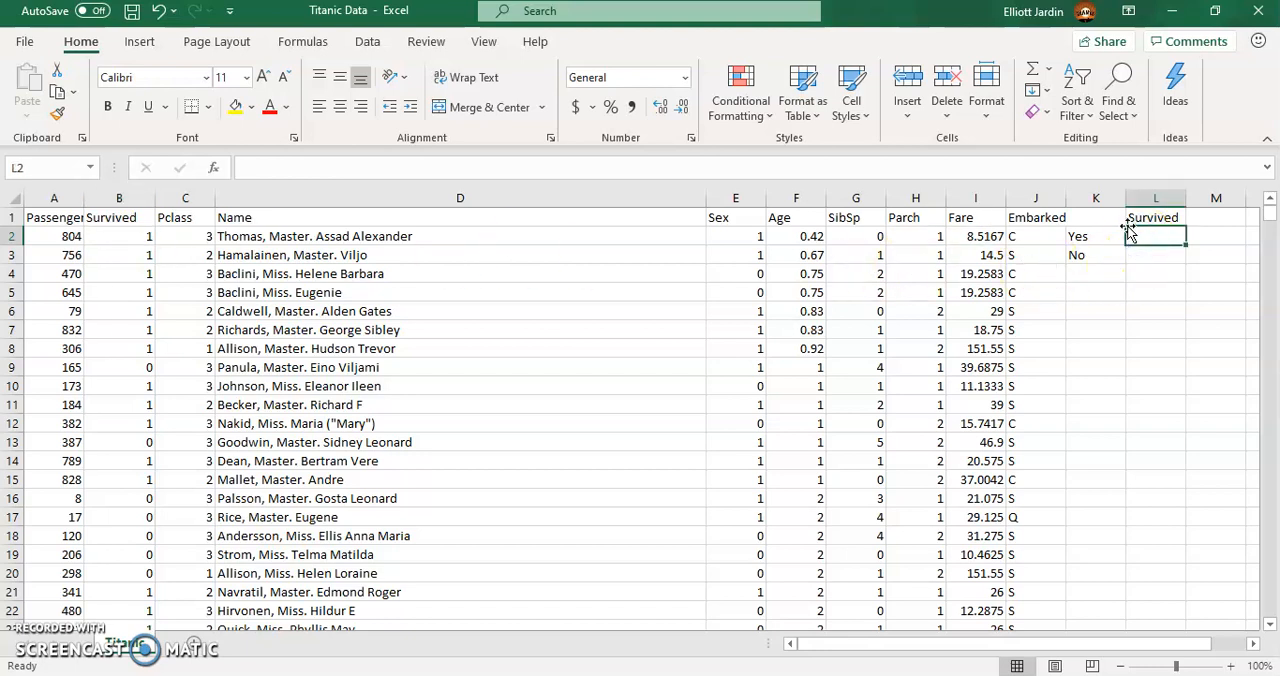
type("=")
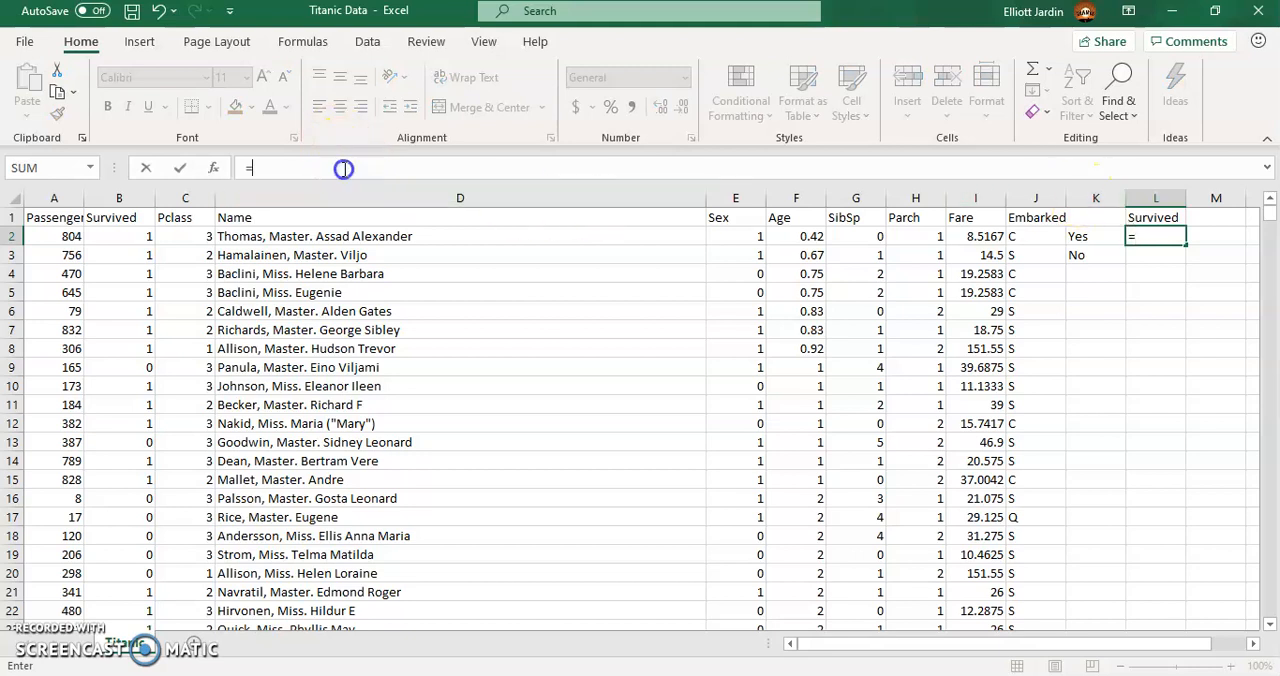
type("count")
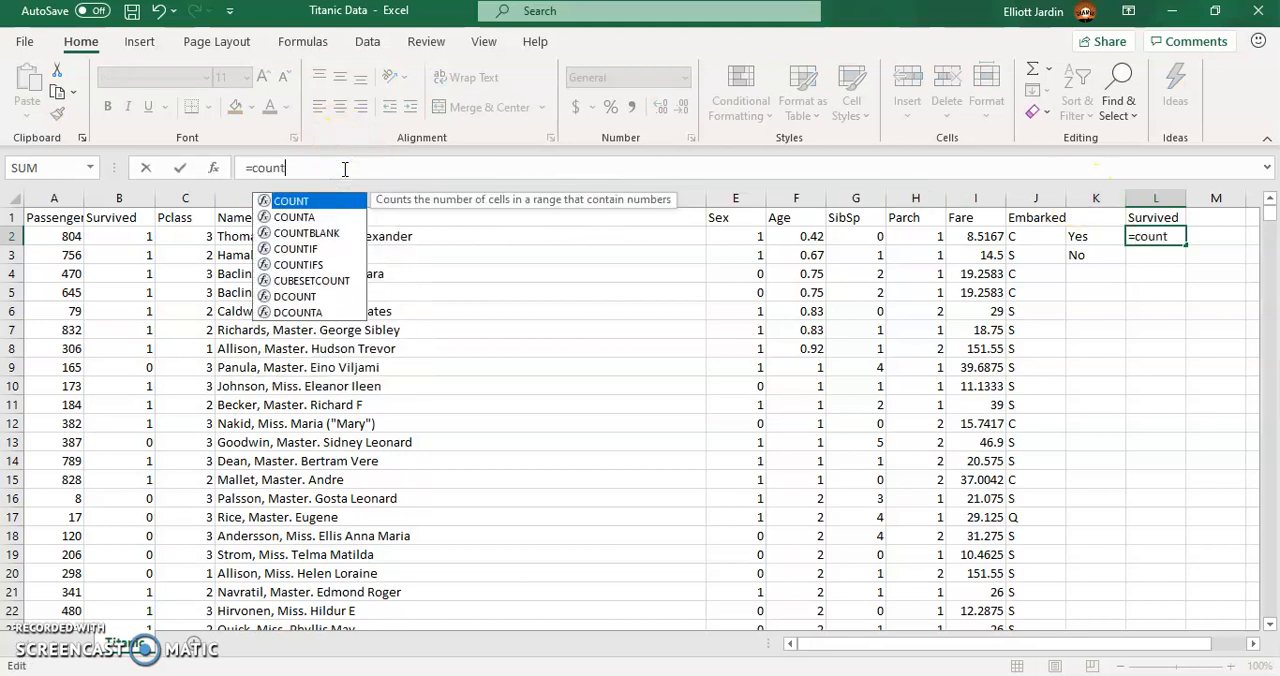
type("if")
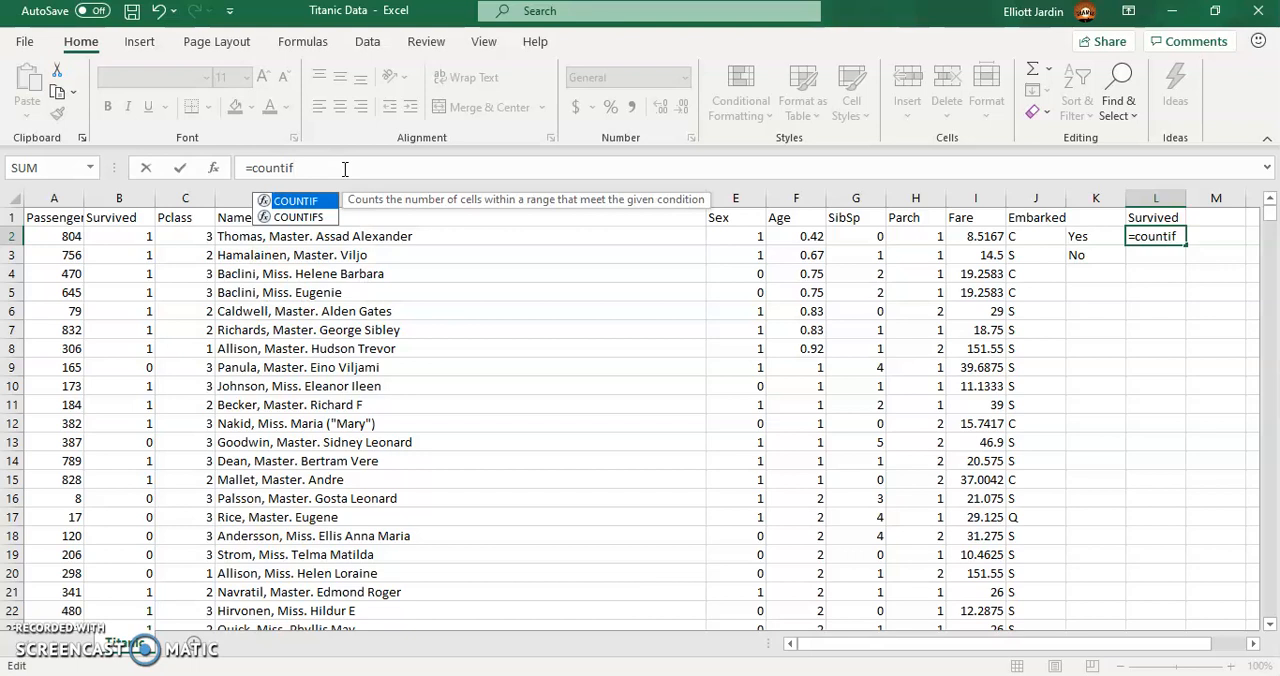
type("(")
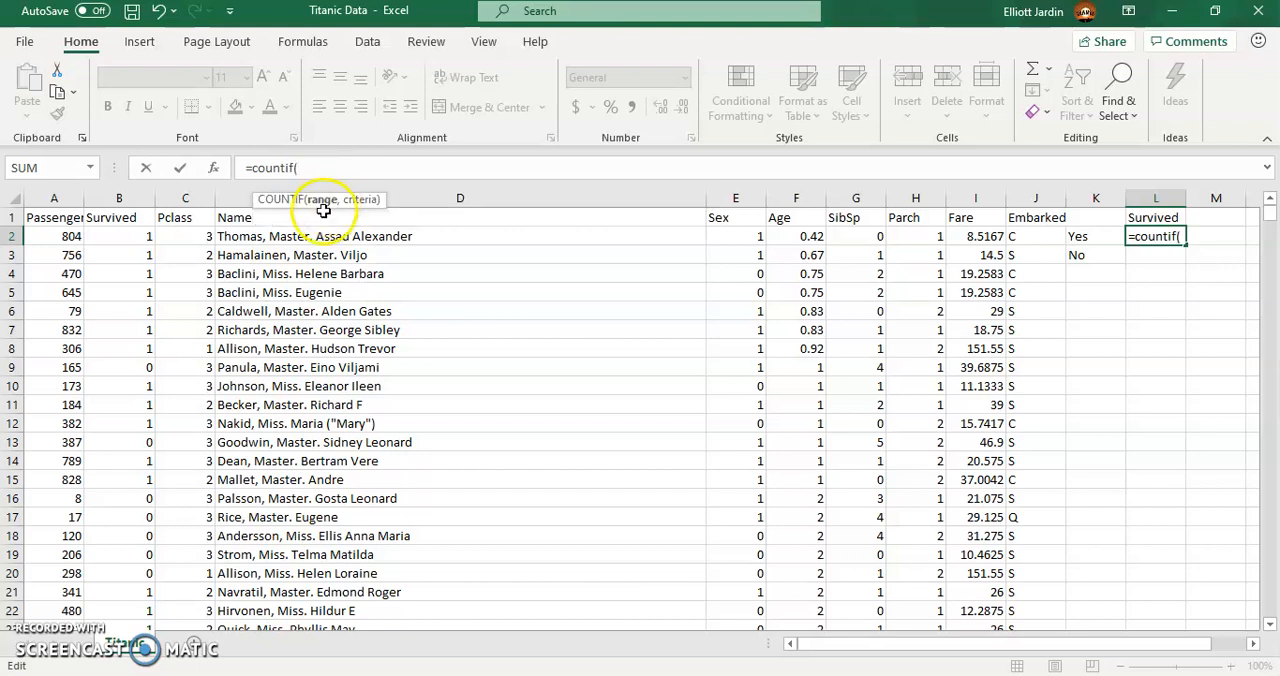
left_click(130, 241)
key("ctrl+shift+Down")
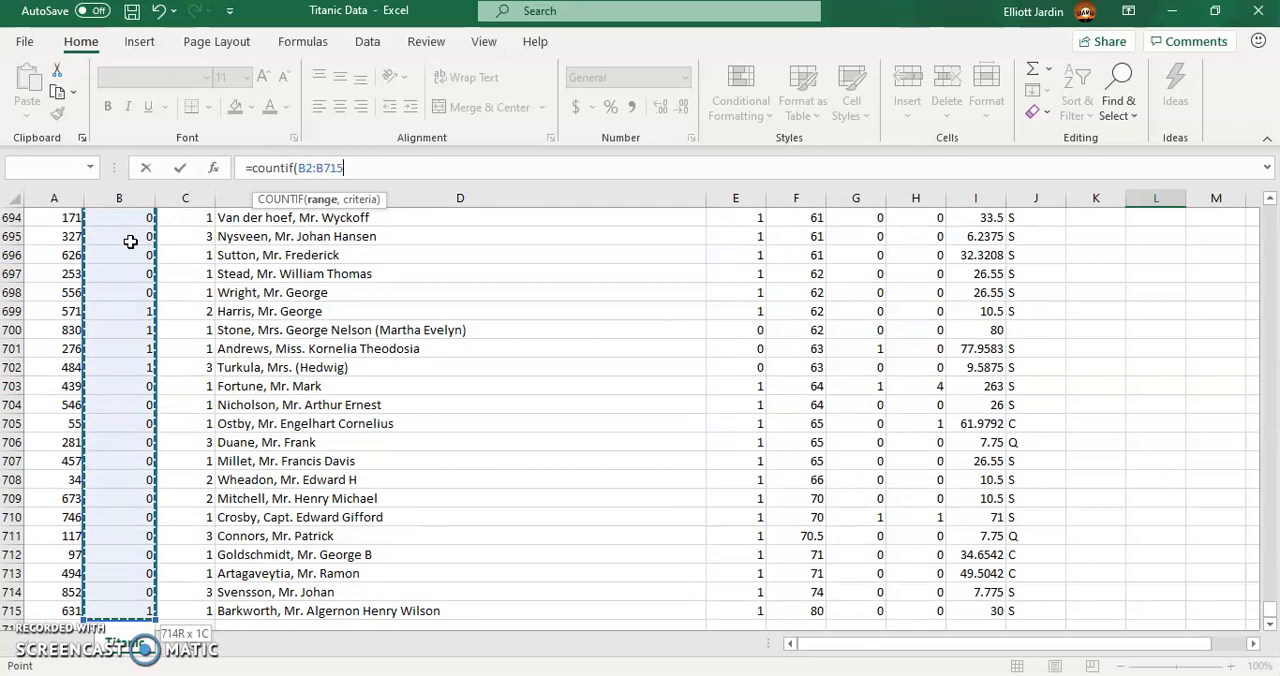
type(",")
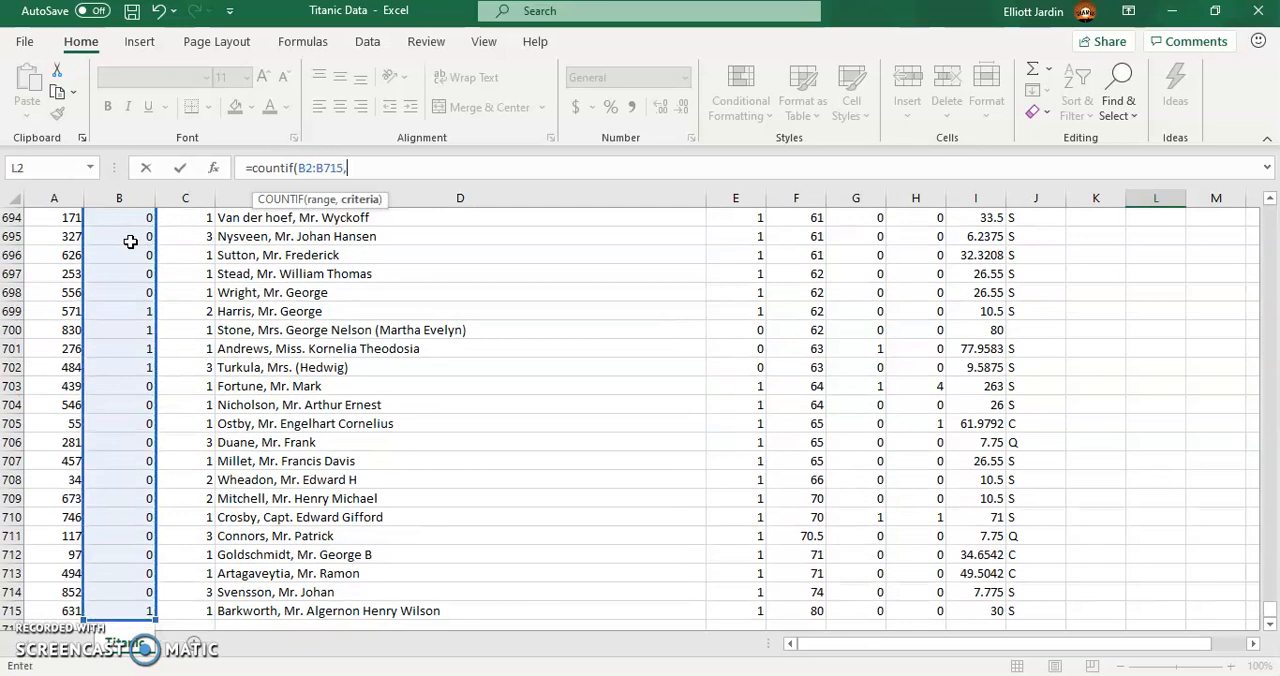
type("1")
key("Return")
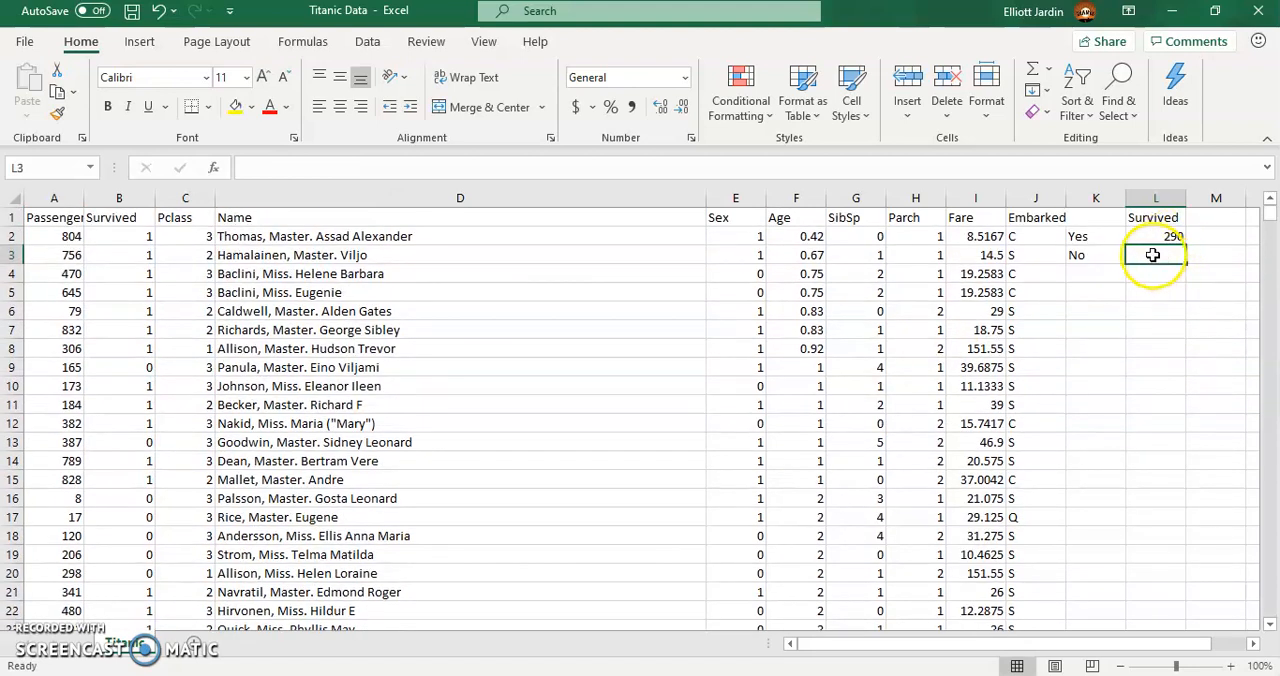
- Enter a COUNTIF formula in L3 that counts the value 0 in the Survived range B2:B715
type("=")
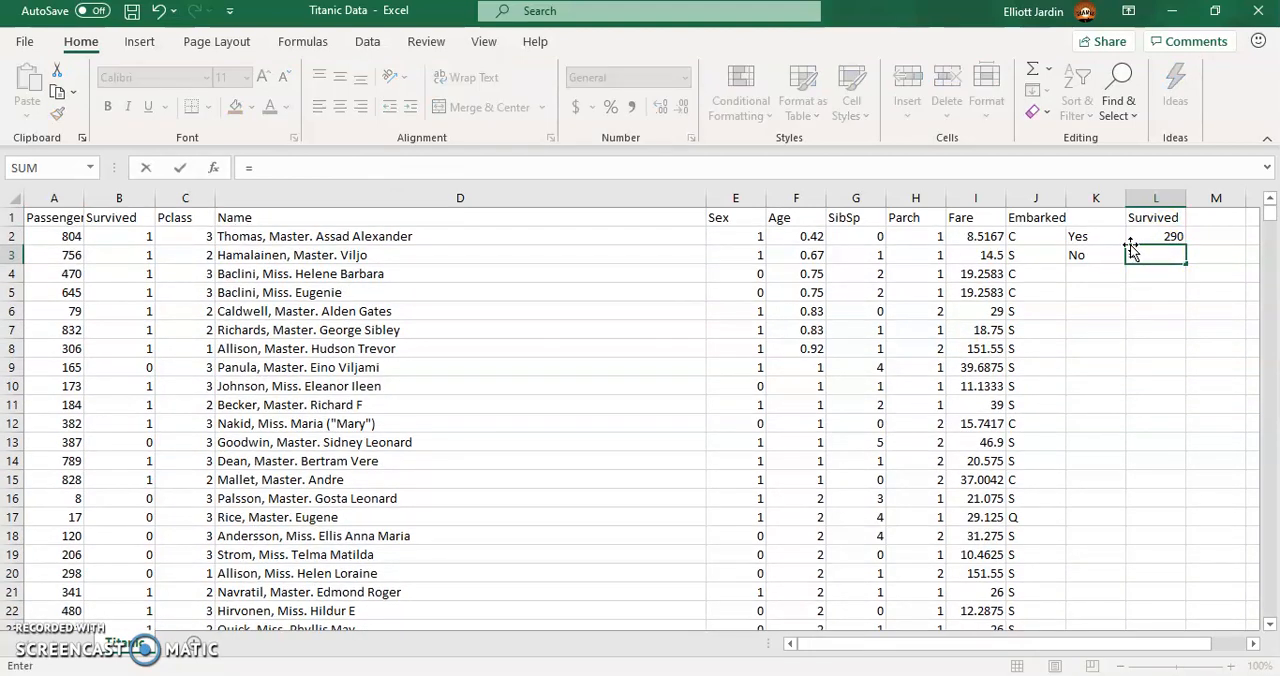
type("count")
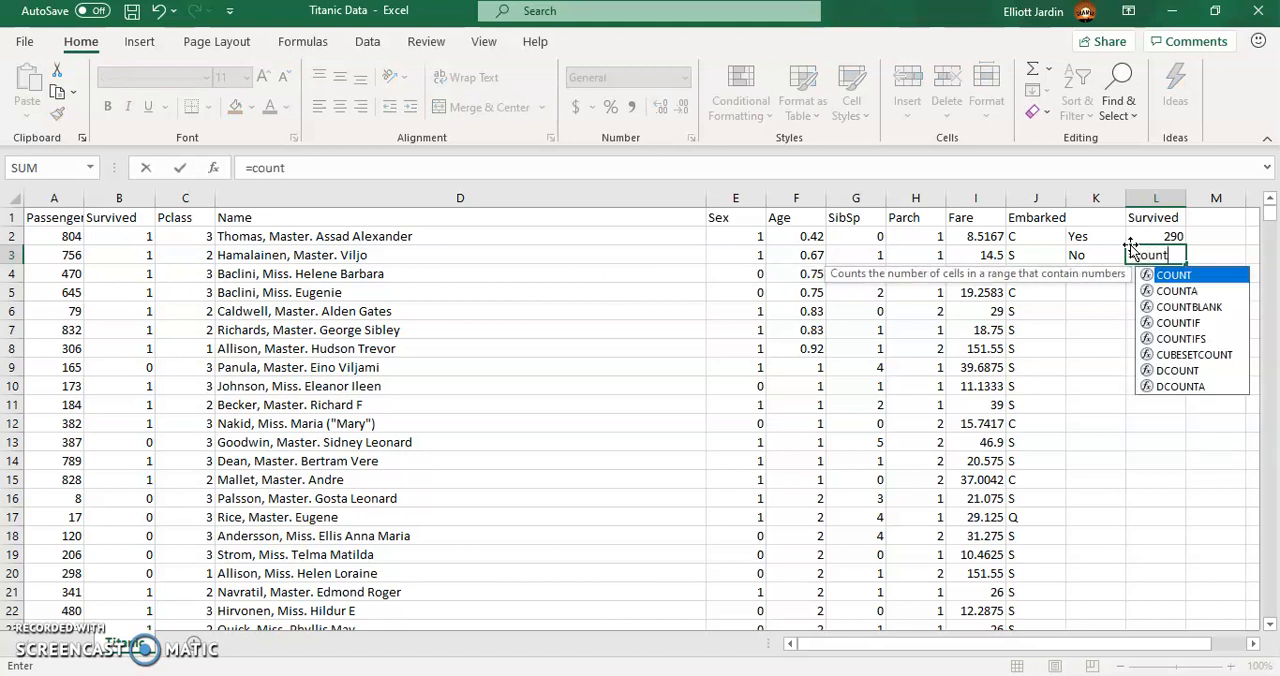
type("if(")
left_click(143, 237)
key("ctrl+shift+Down")
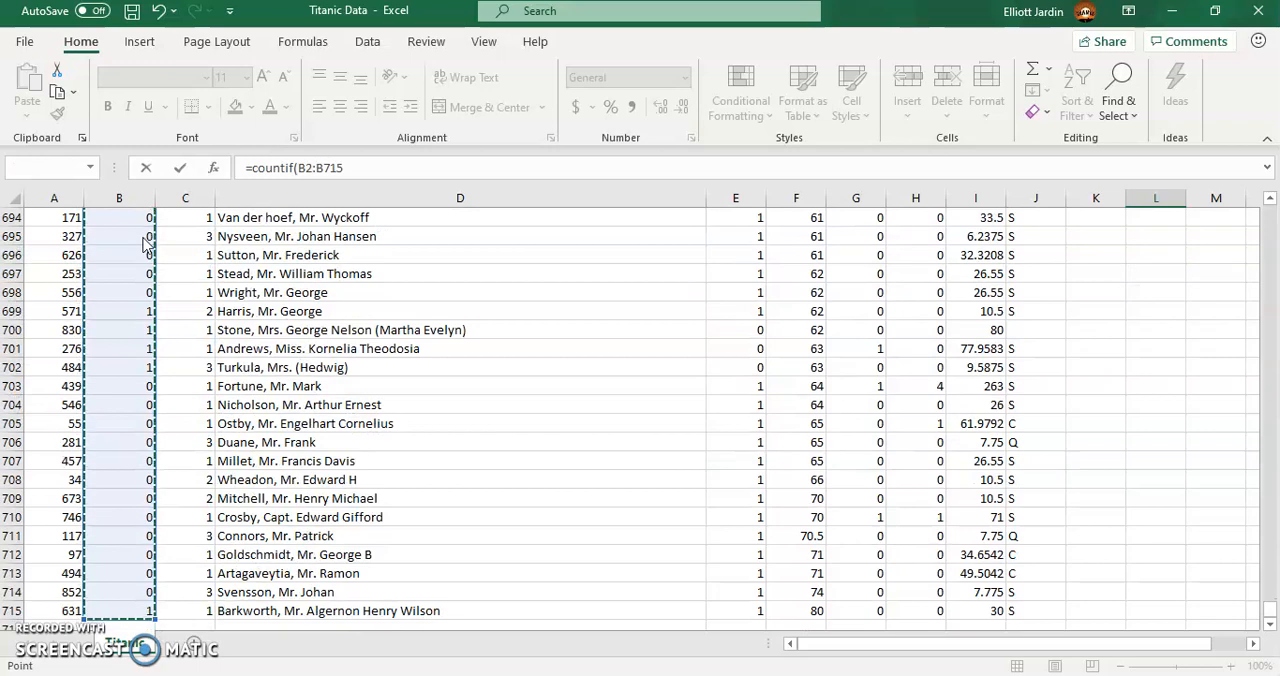
key("Return")
left_click(648, 397)
left_click(362, 168)
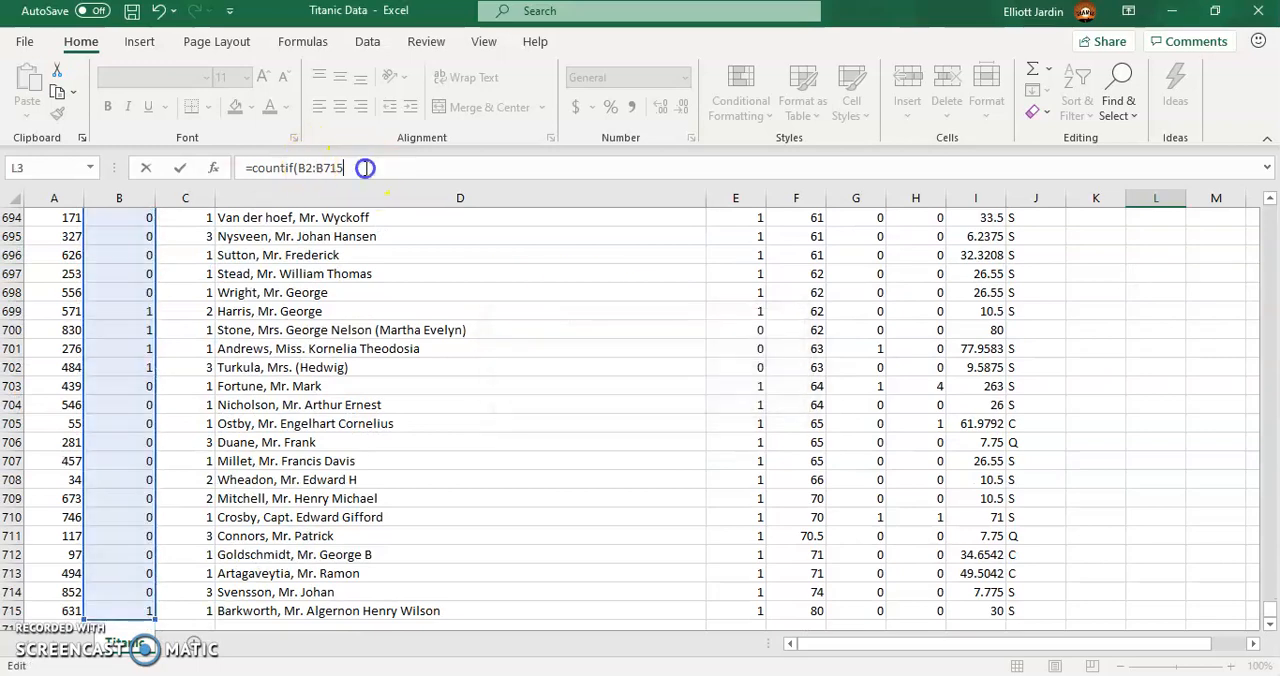
type("0)")
key("Return")
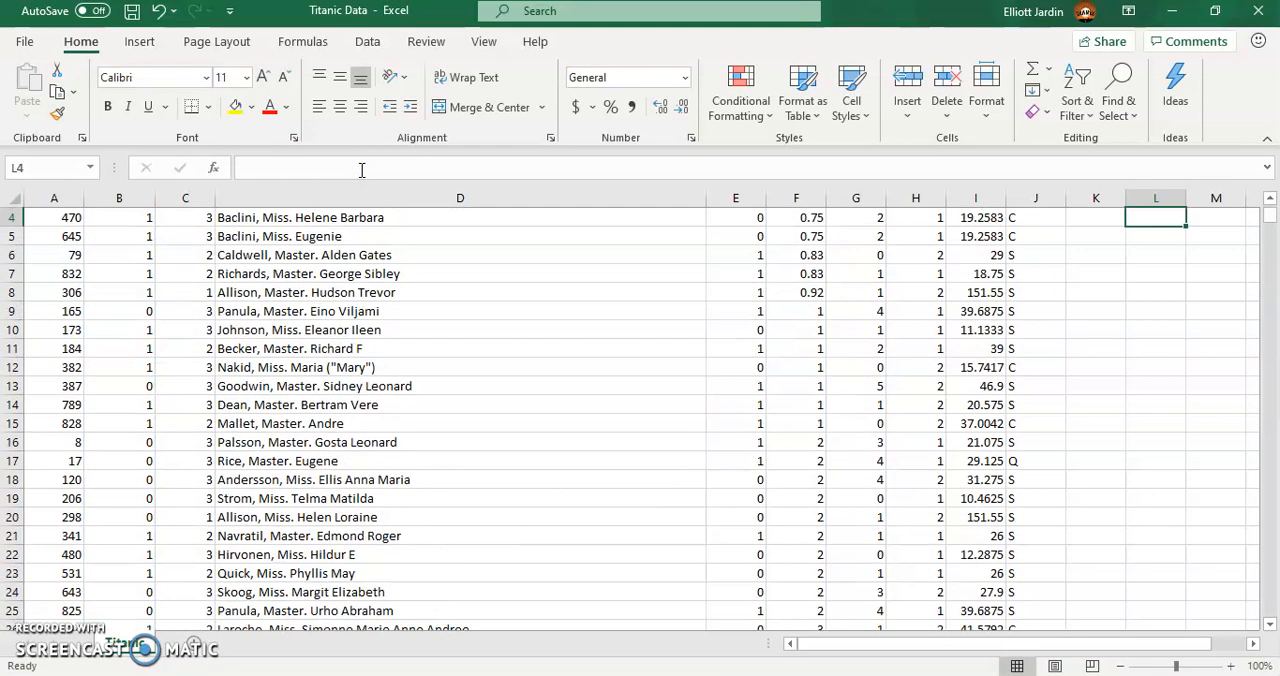
scroll(1089, 290, "up", 1)
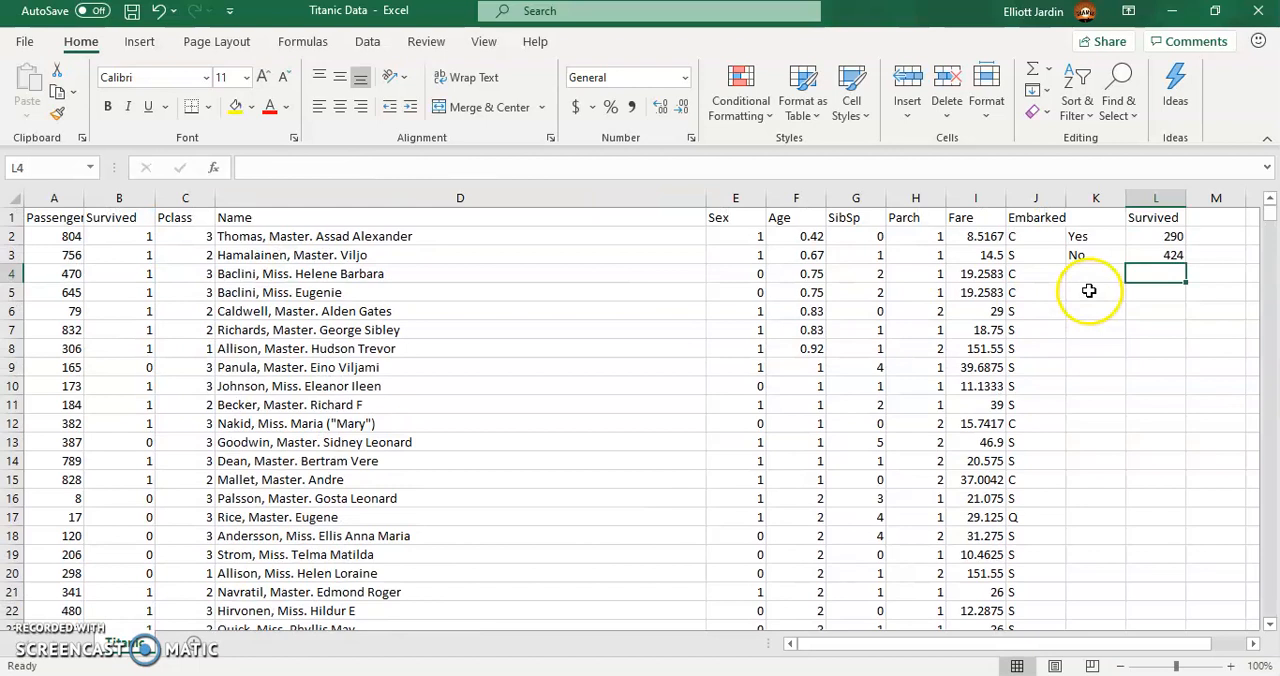
- Start a horizontal version of the survival summary with the headings Yes in K5 and No in L5
left_click(1101, 236)
left_click_drag(1125, 244, 1129, 245)
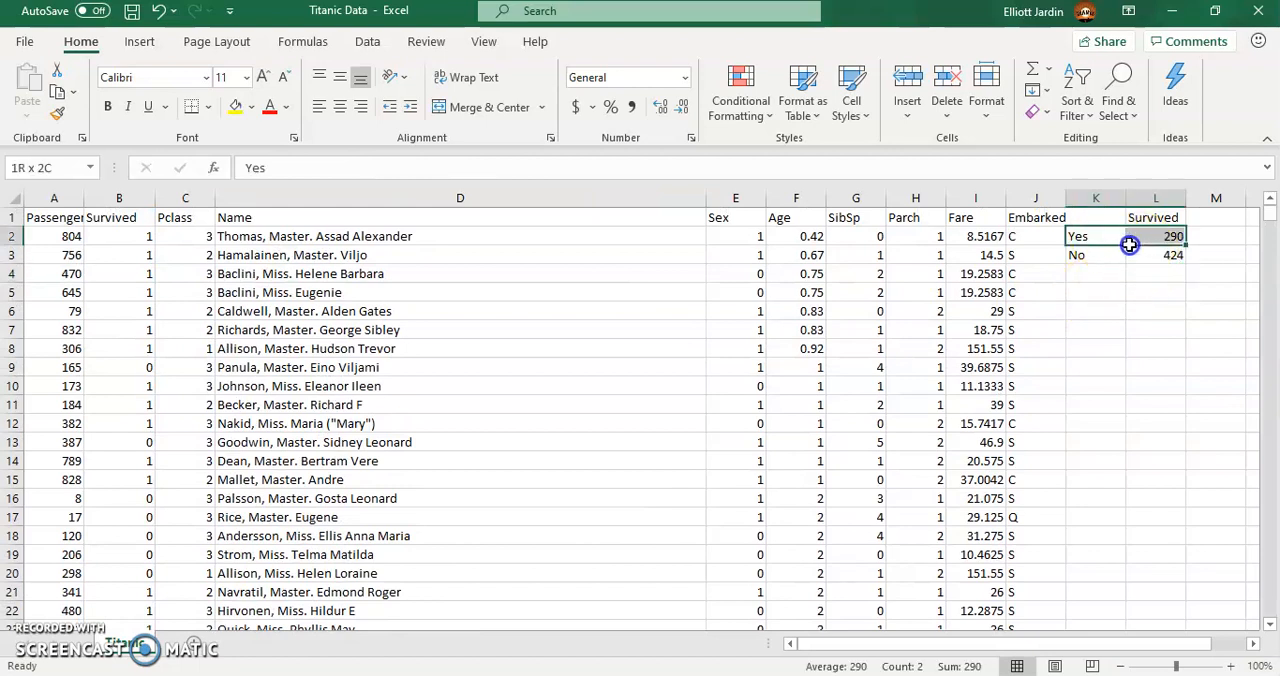
left_click(1252, 644)
left_click(1252, 644)
left_click(1252, 644)
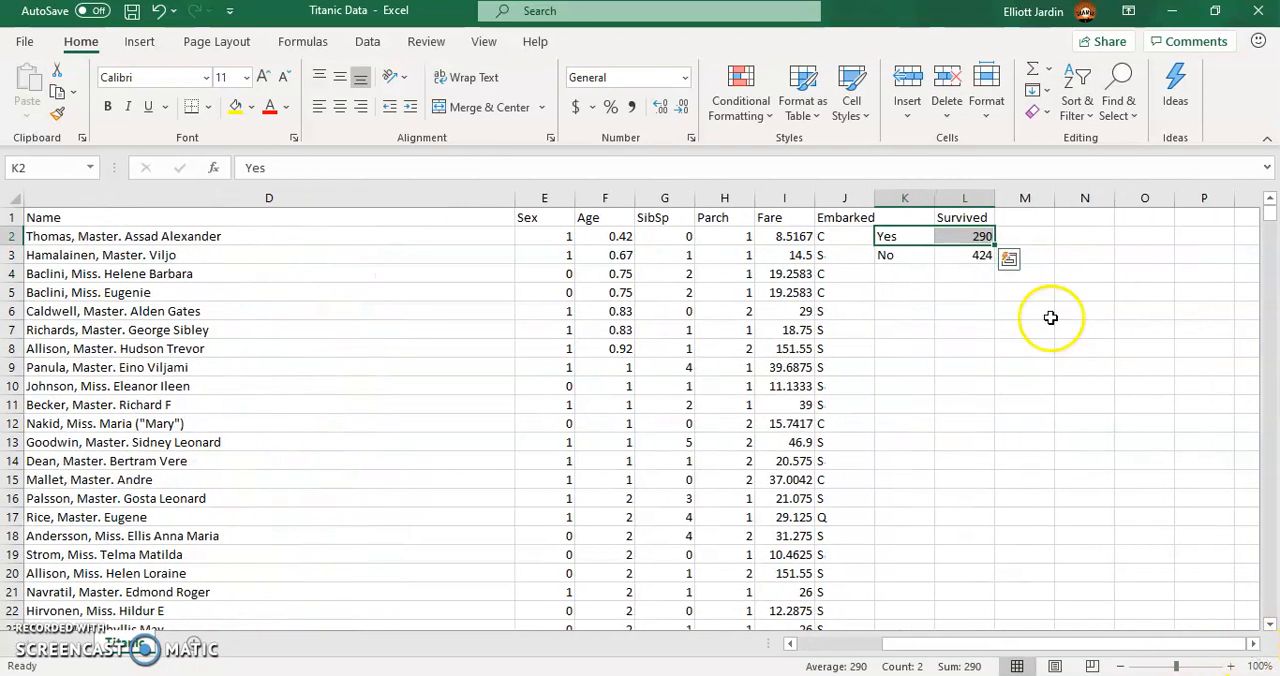
left_click(901, 293)
type("Yes")
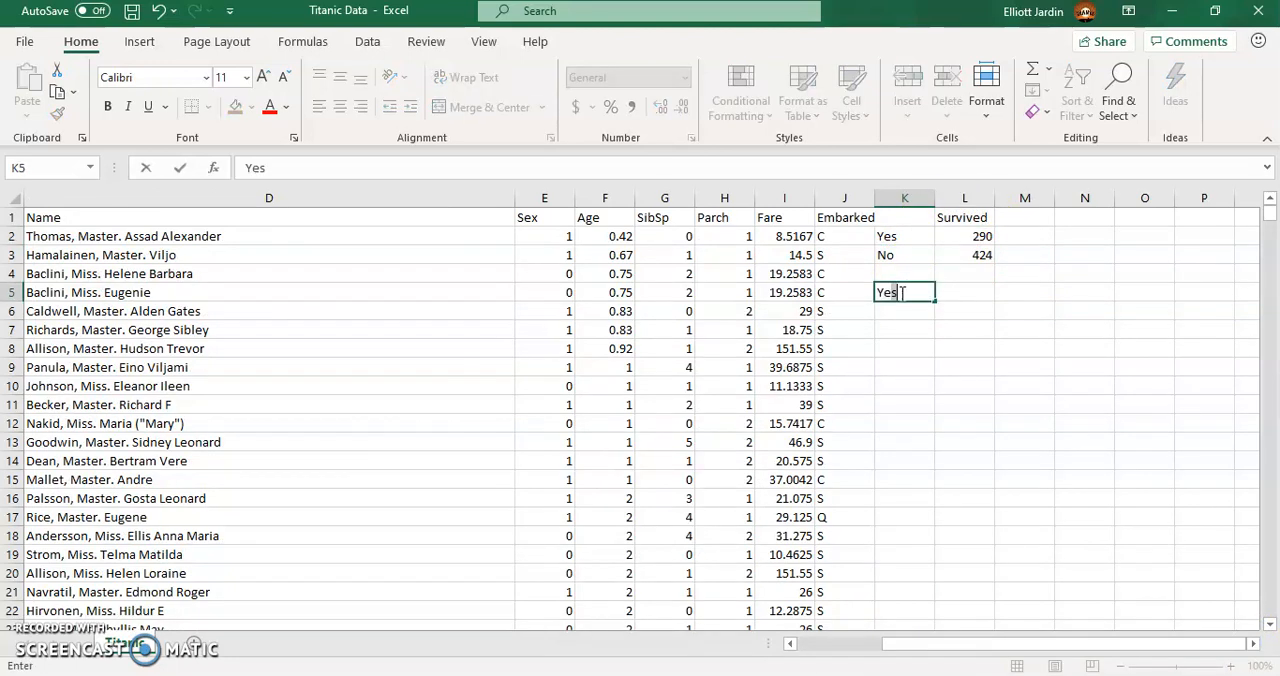
key("Tab")
type("N")
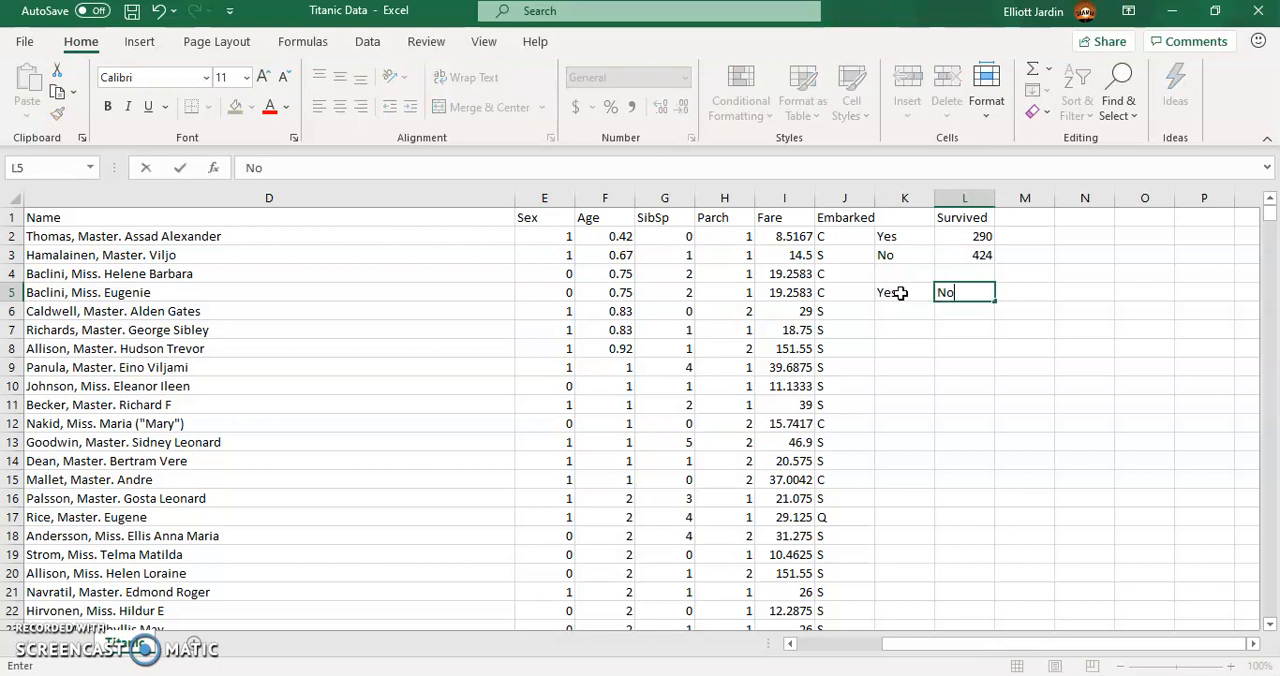
key("Return")
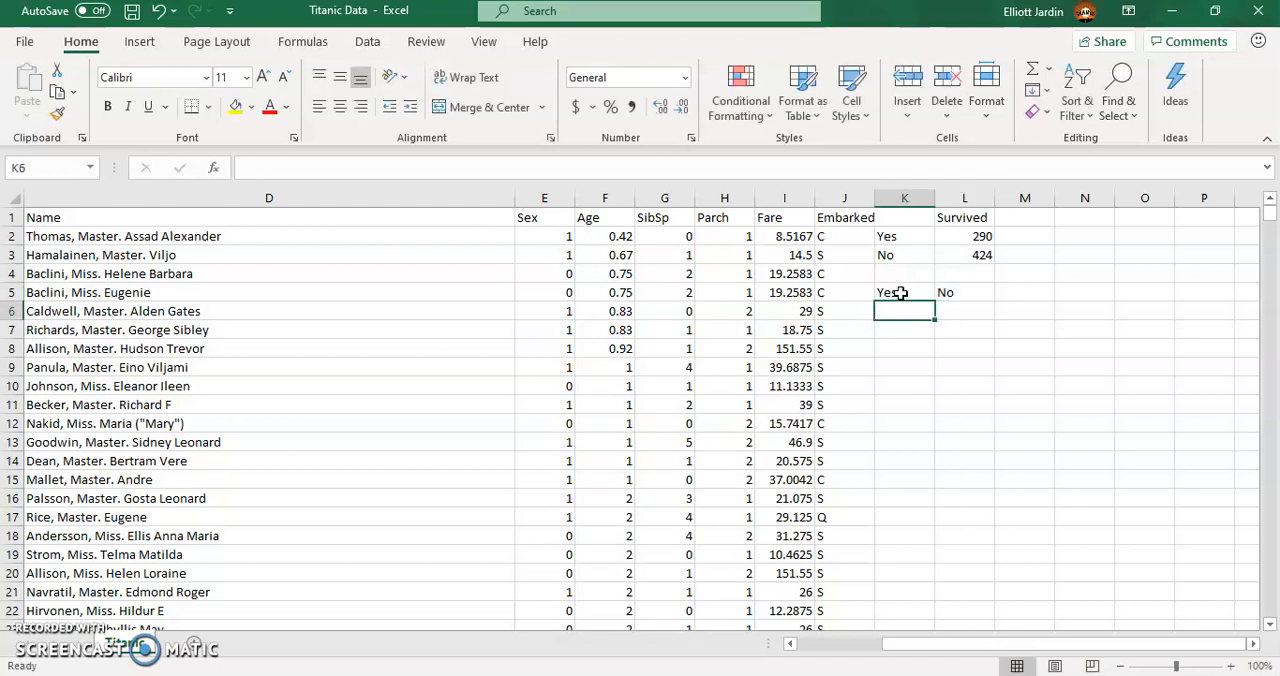
- Fill in the survival counts 290 in K6 and 424 in L6 beneath their headings
type("290")
key("Tab")
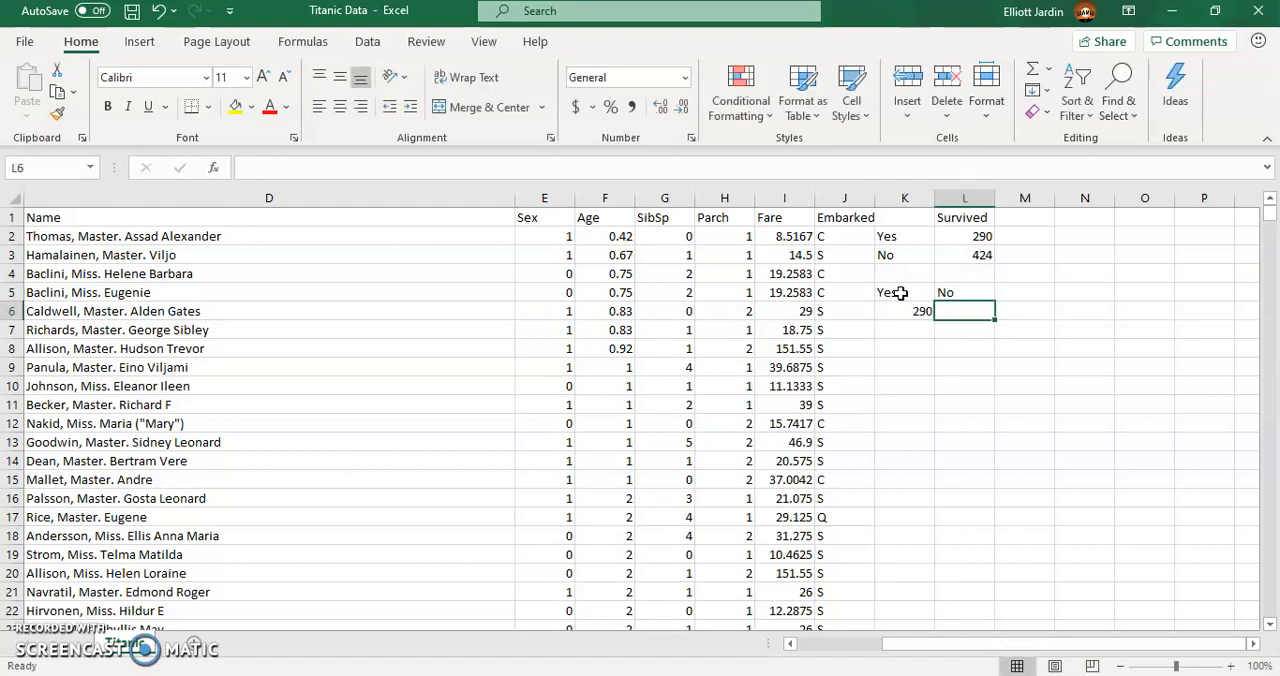
type("424")
key("Return")
- Try a 2-D clustered column chart of the survival counts in K5:L6, and delete it
left_click_drag(900, 293, 965, 311)
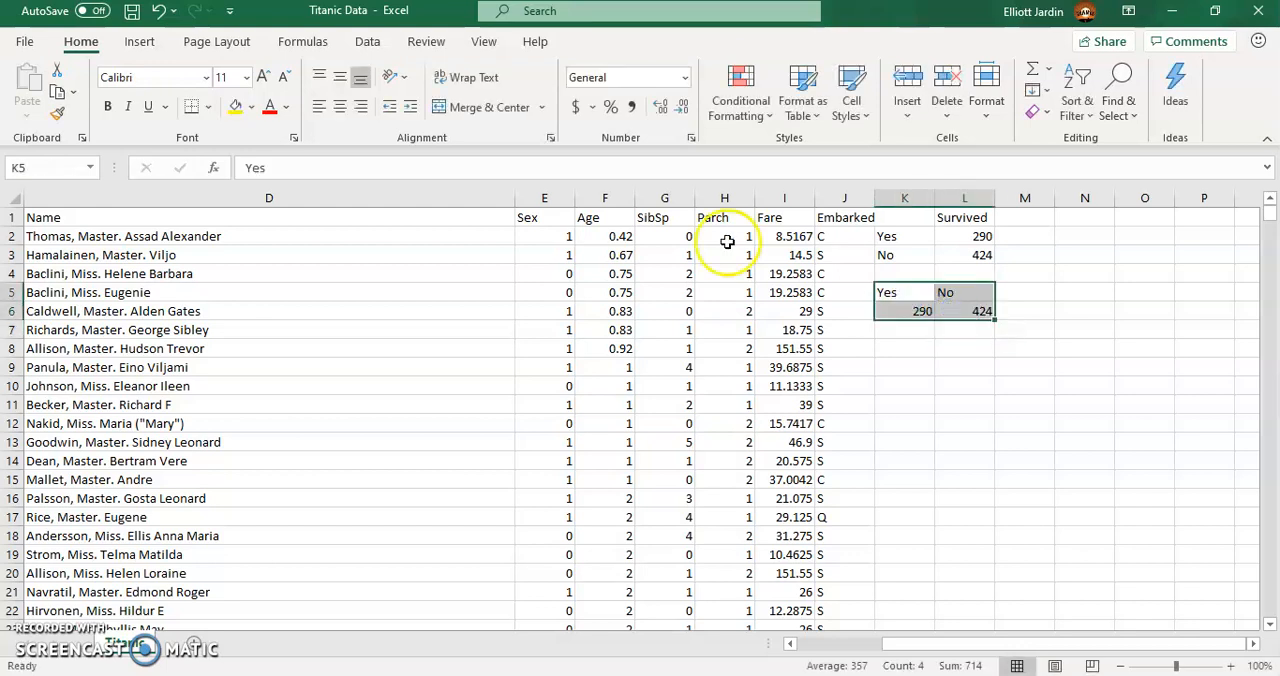
left_click(139, 41)
left_click(511, 75)
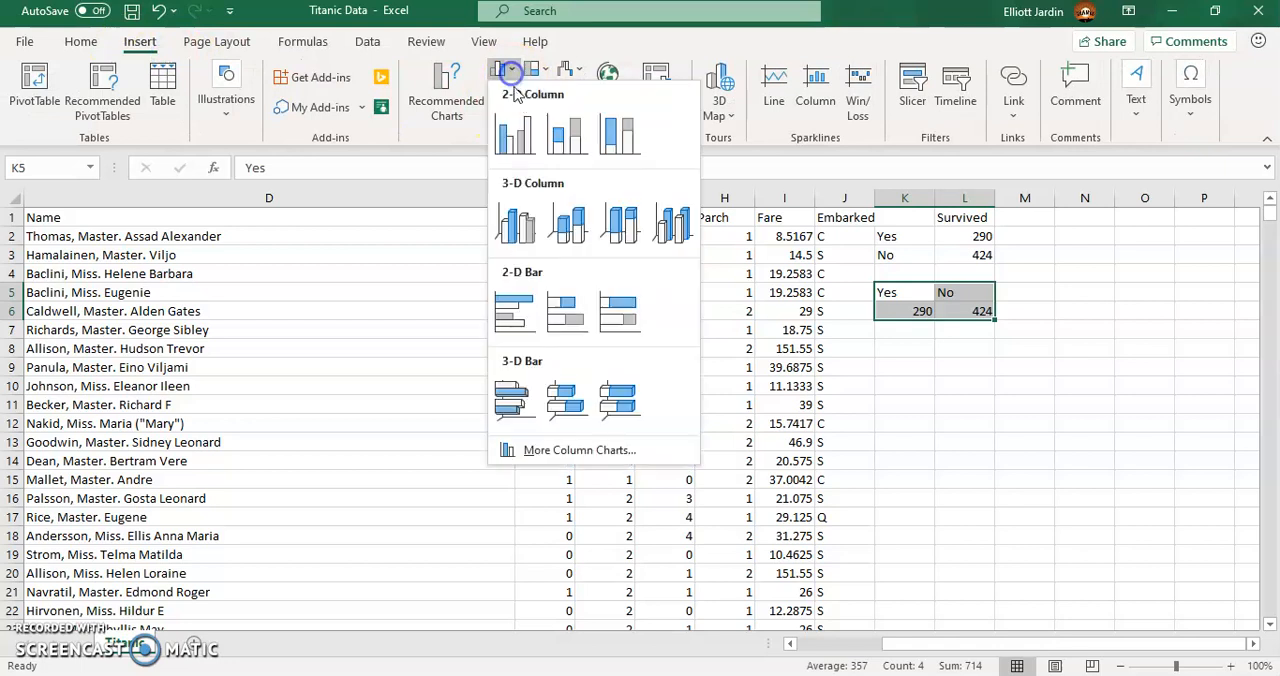
left_click(508, 128)
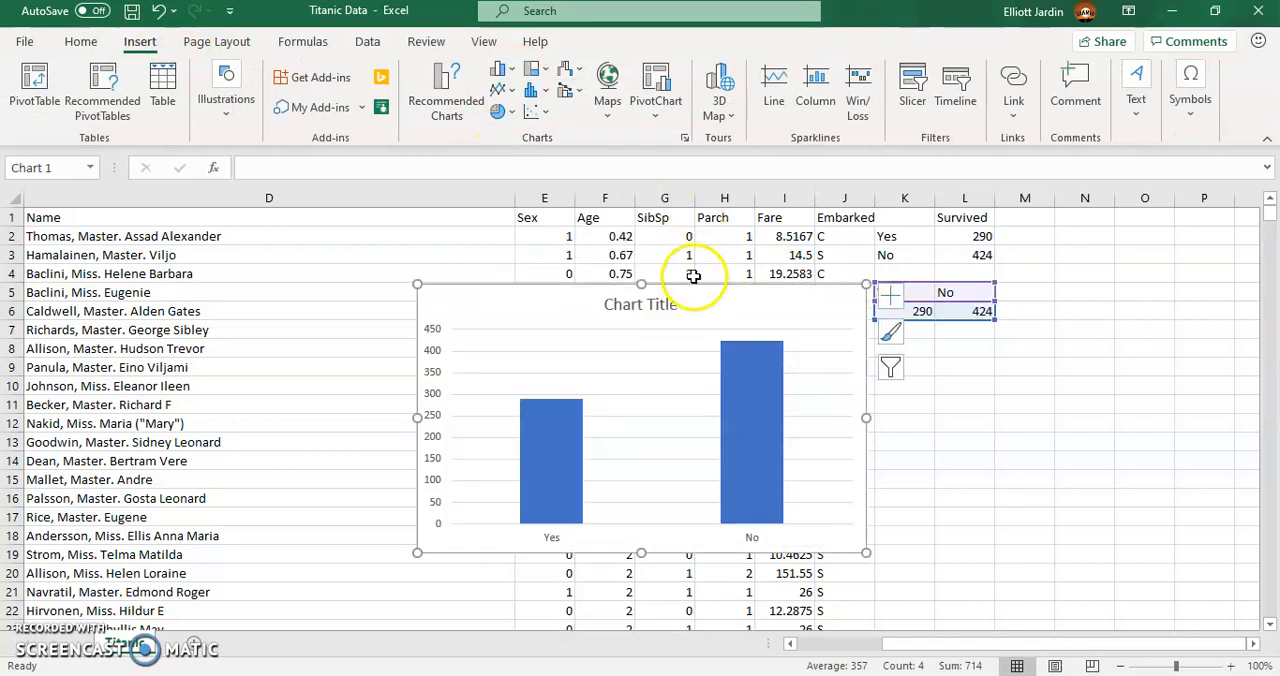
left_click(714, 298)
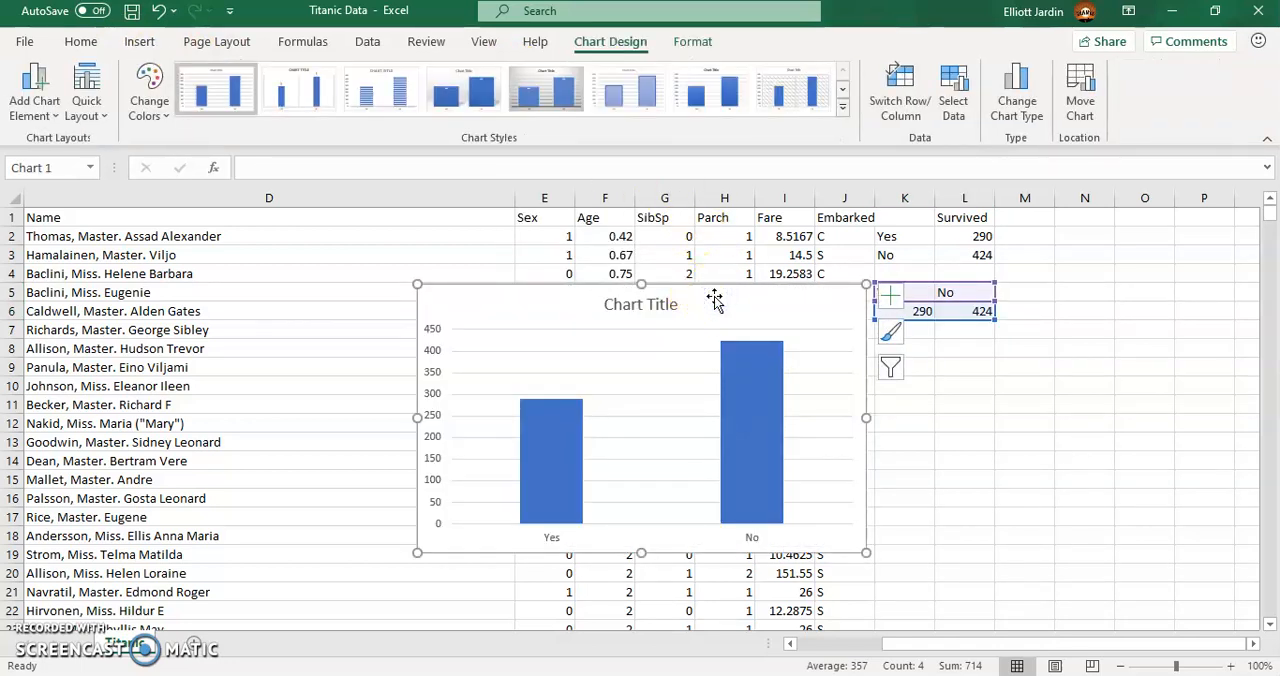
key("Delete")
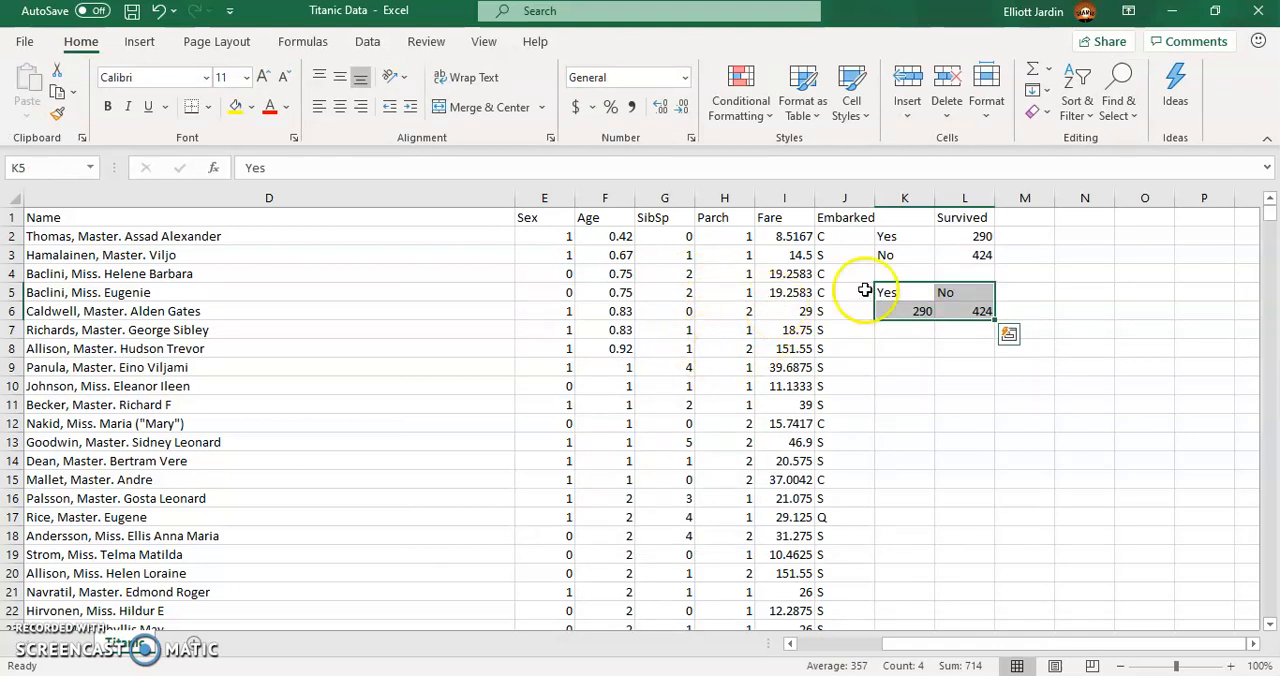
- Enter the heading Passenger Class in O1 to start a class summary table
left_click(1095, 217)
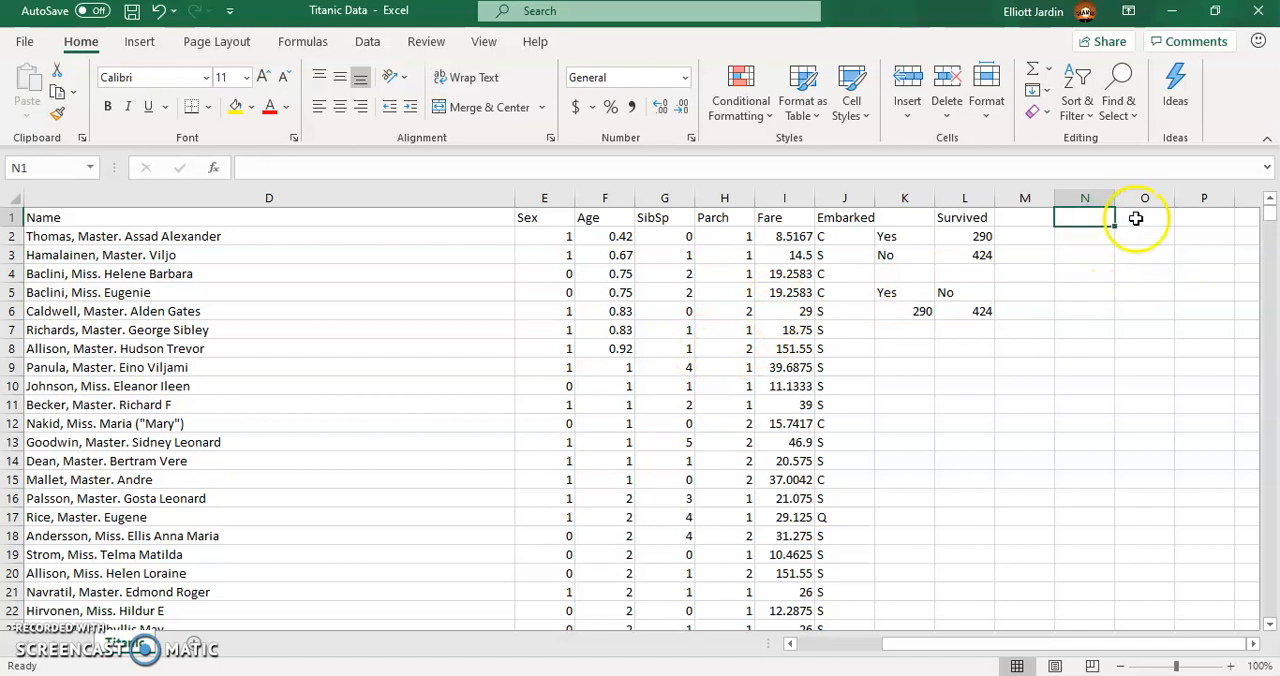
left_click(1122, 217)
type("Passenger Class")
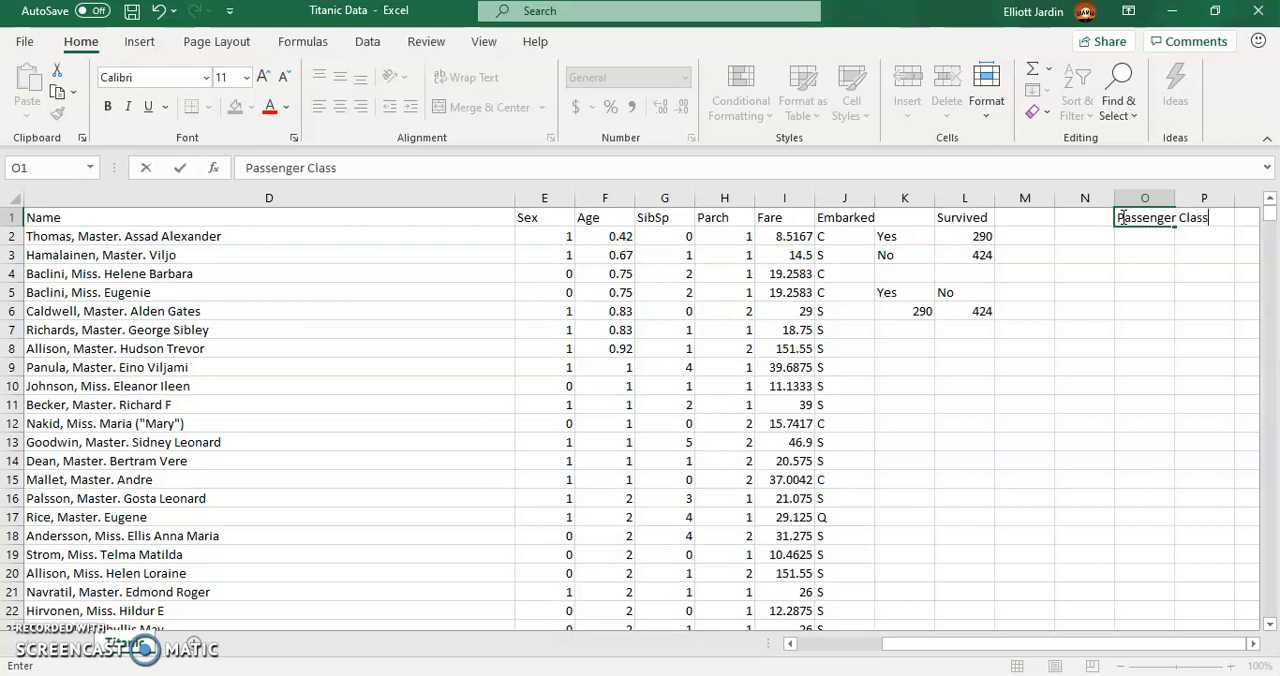
key("Return")
- List the class labels 1, 2 and 3 in N2:N4 and autofit column O to its heading
left_click(1060, 234)
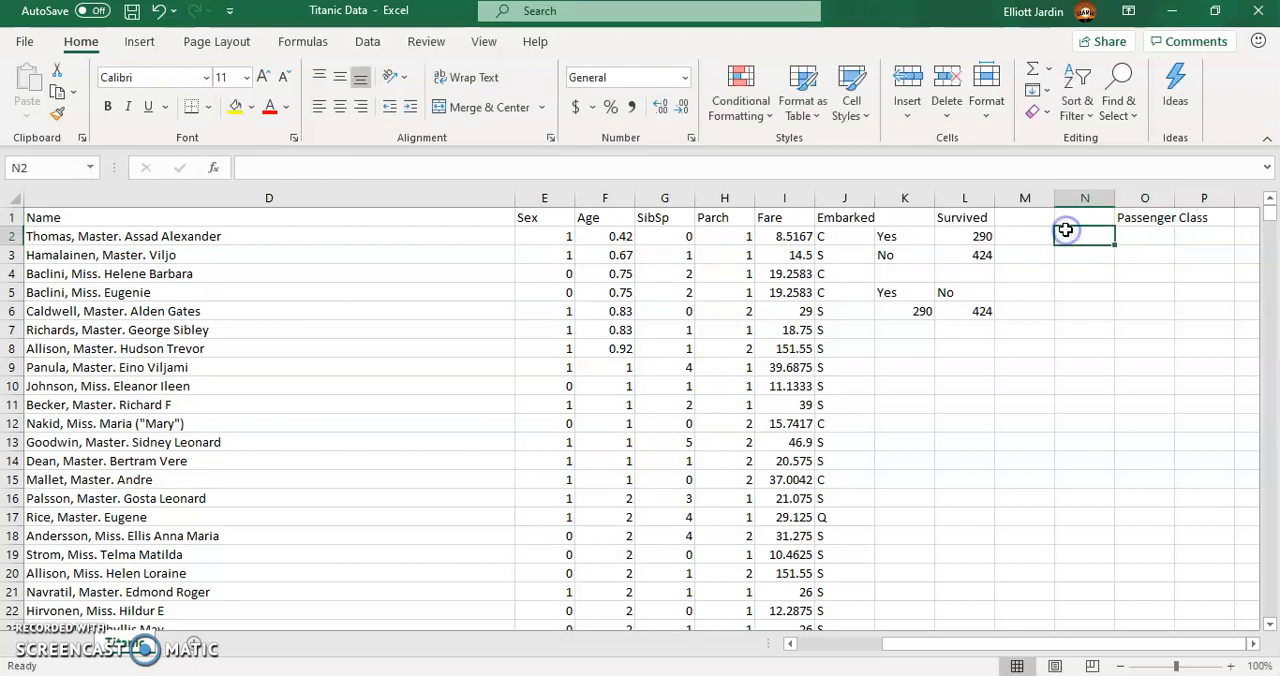
type("1")
key("Return")
type("2")
key("Return")
type("3")
key("Return")
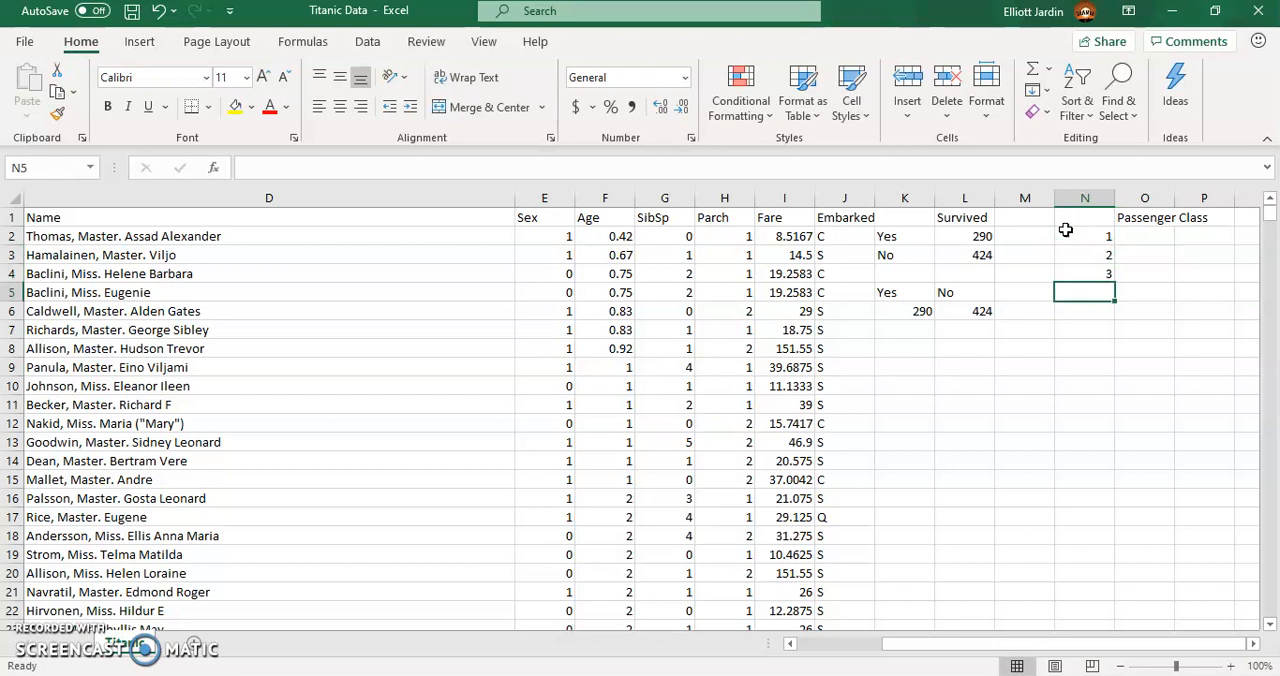
double_click(1178, 200)
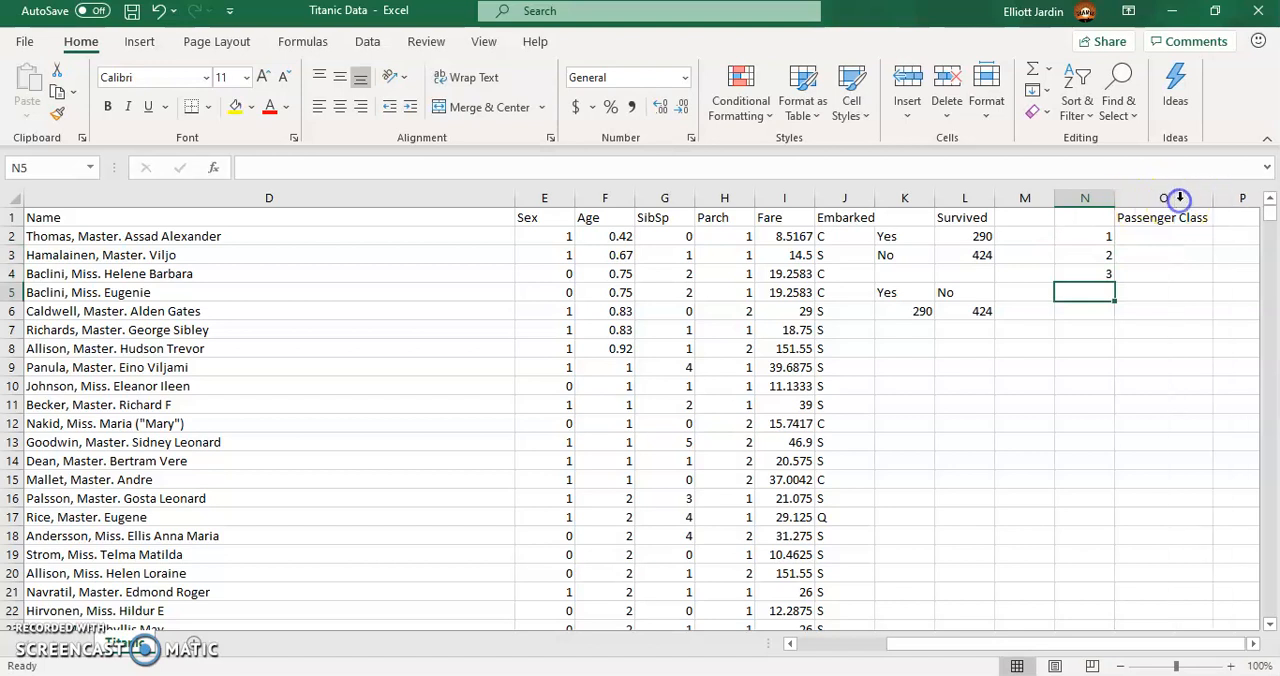
- Enter a COUNTIF formula in O2 that counts the value 1 in the Pclass range C2:C715
left_click(1140, 233)
type("=c")
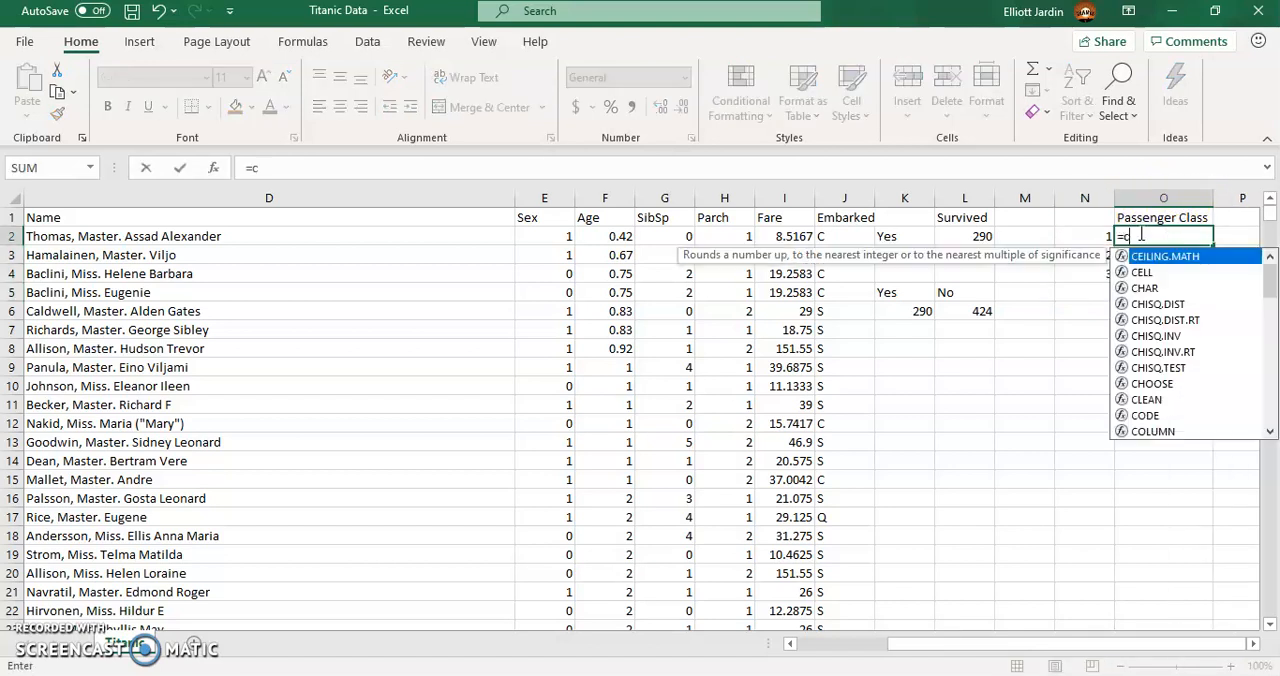
type("ountif")
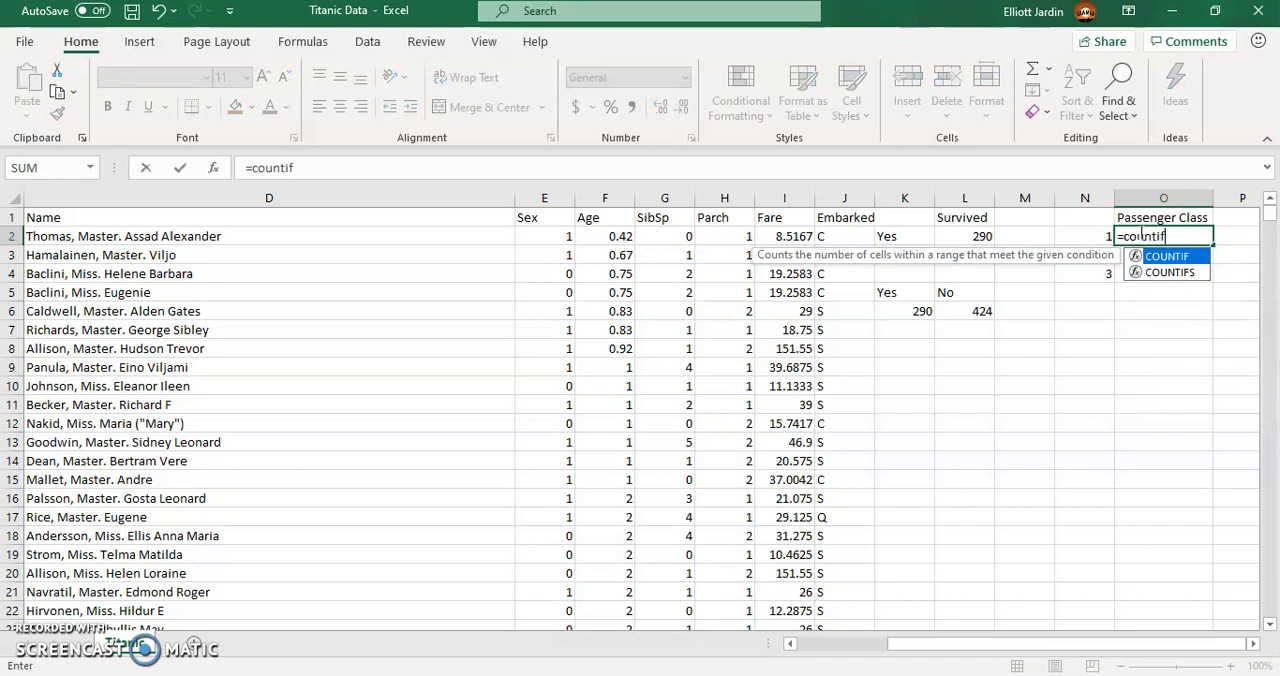
type("(")
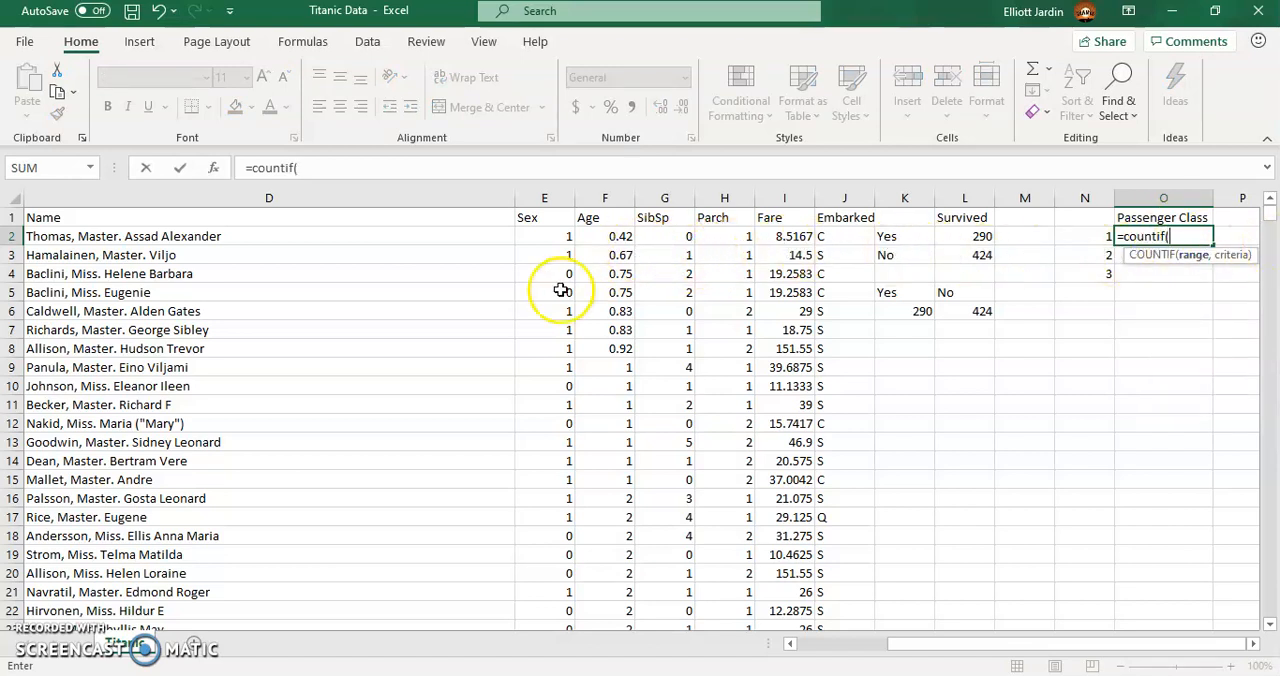
left_click_drag(990, 643, 902, 645)
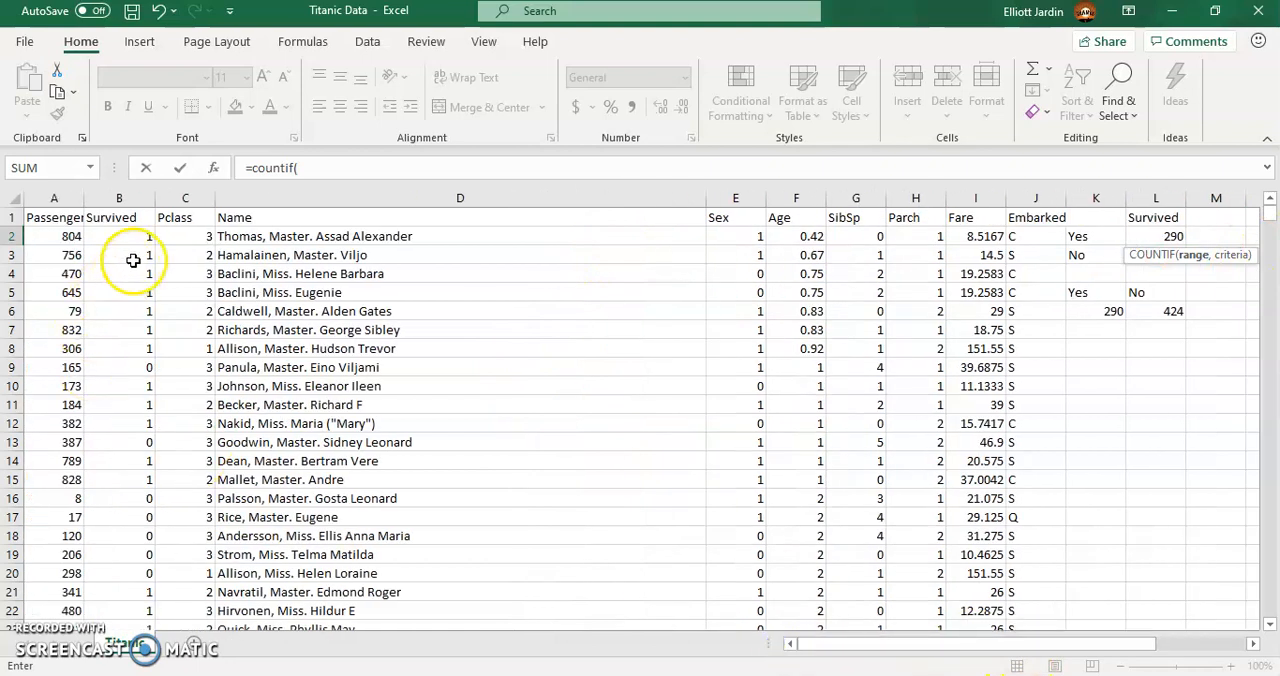
left_click(178, 236)
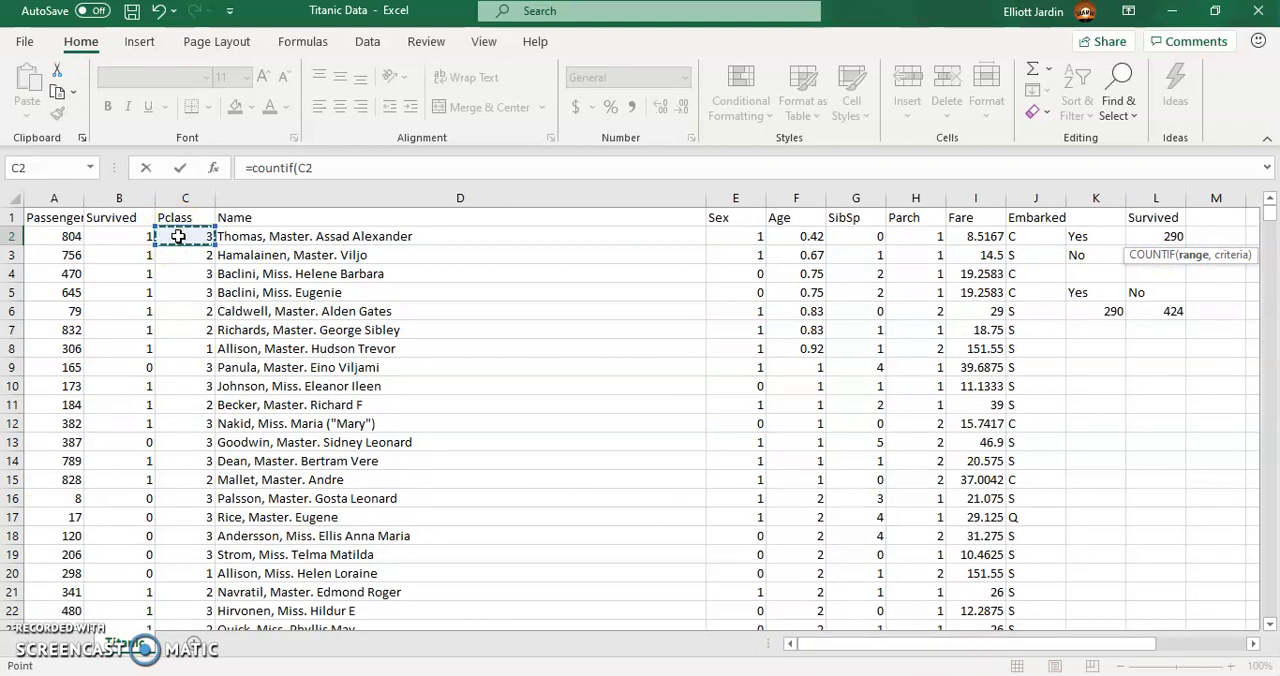
key("ctrl+shift+Down")
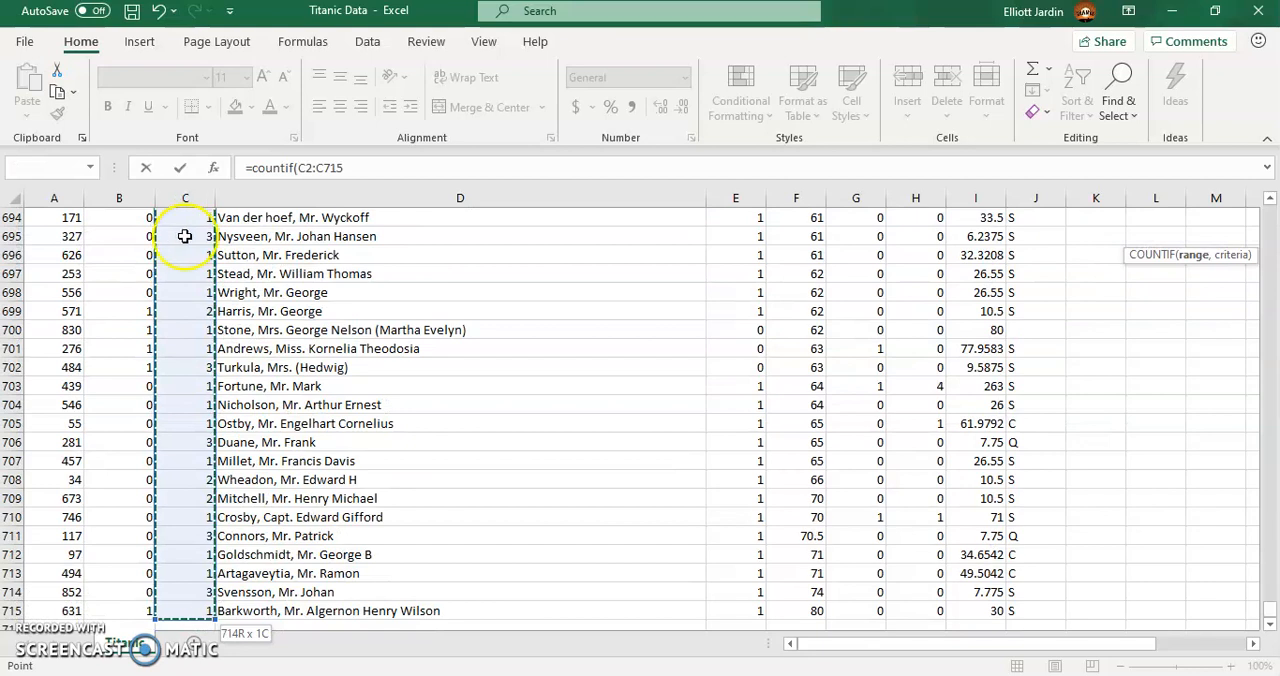
left_click(360, 167)
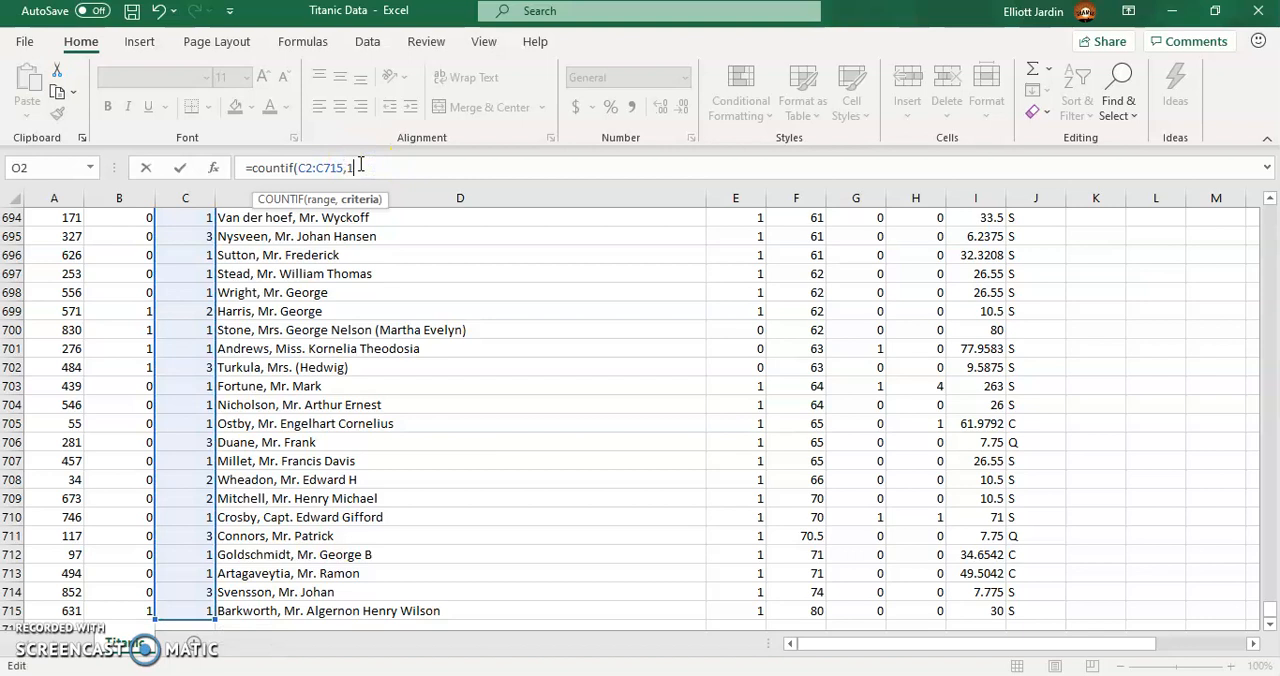
key("Return")
- Enter a COUNTIF formula in O3 that counts the value 2 in the Pclass range C2:C715
scroll(1180, 386, "up", 1)
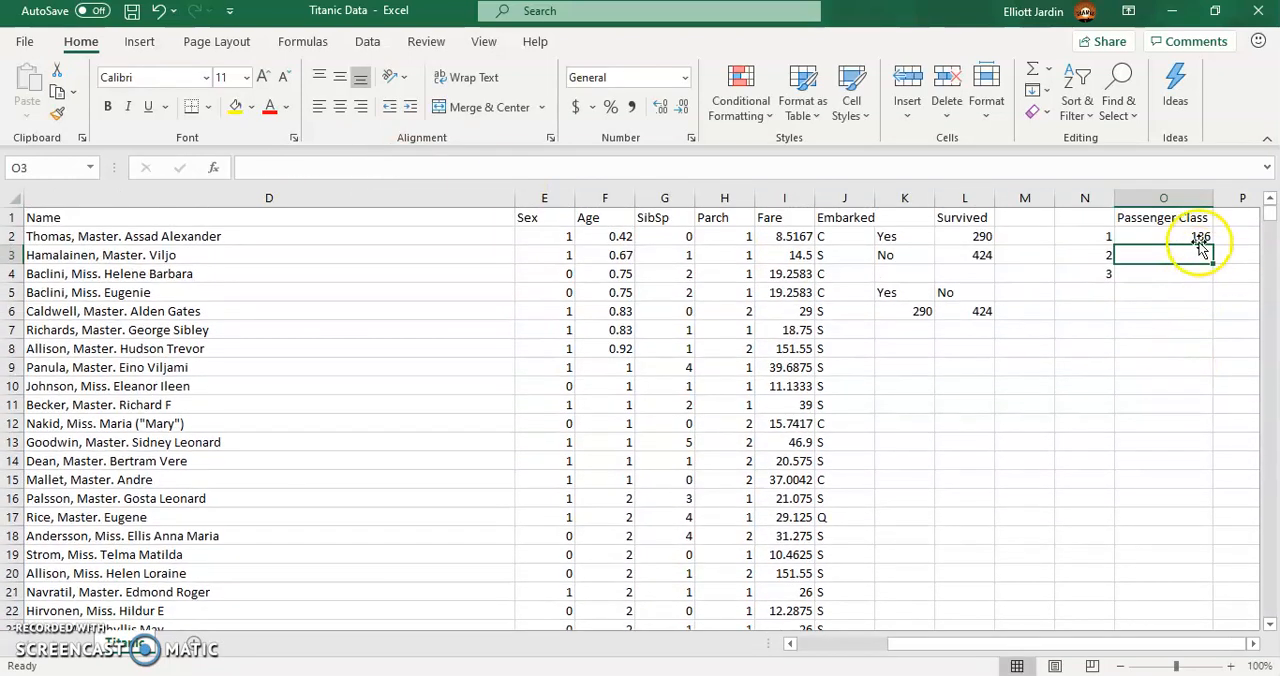
left_click(1175, 256)
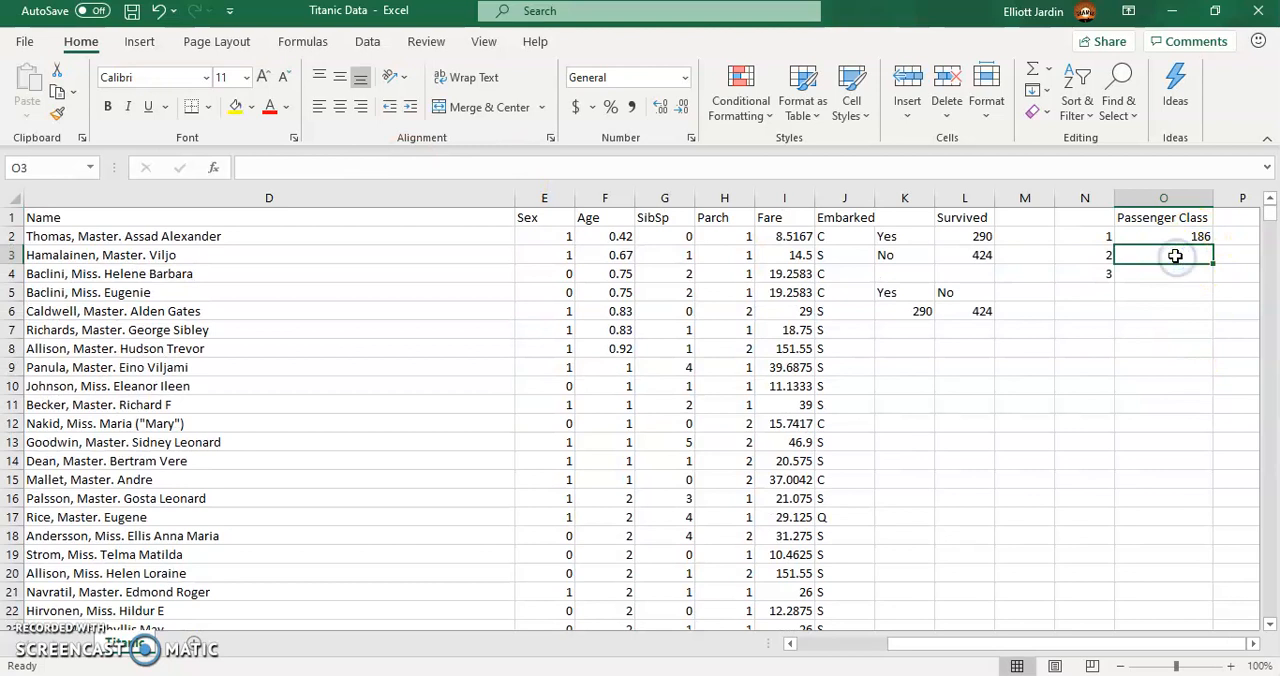
type("=count")
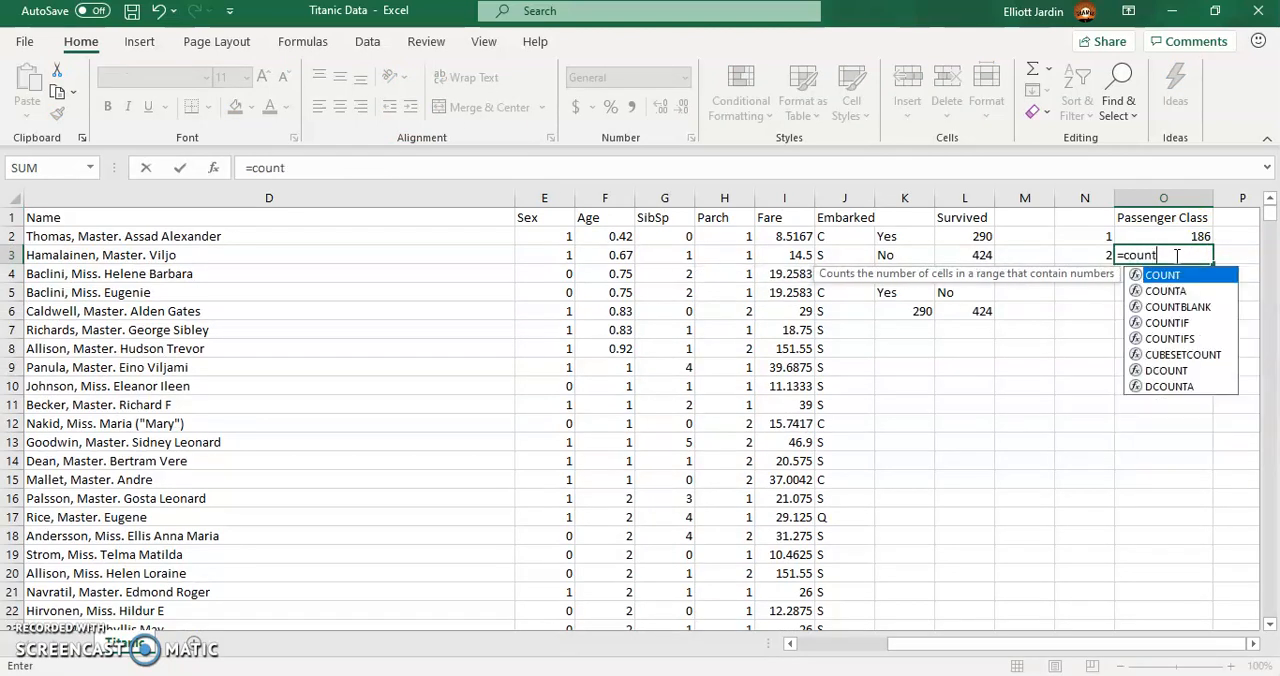
type("if(")
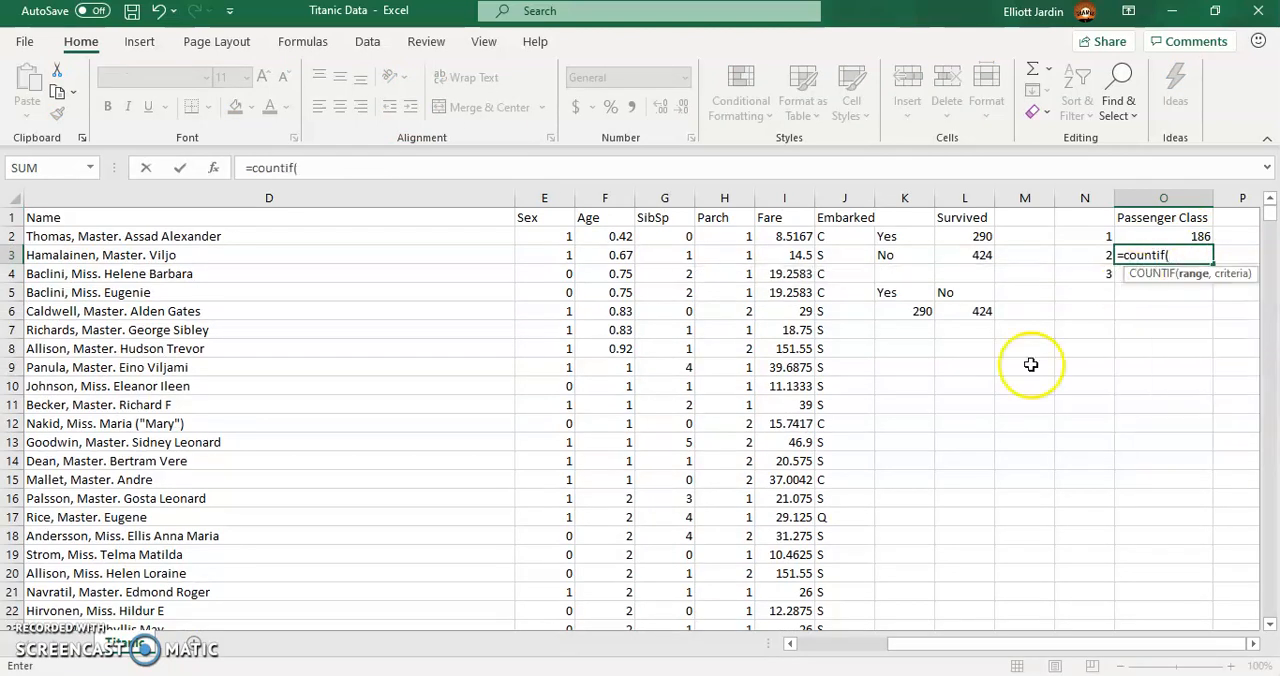
left_click_drag(934, 645, 825, 643)
left_click(119, 237)
left_click(182, 235)
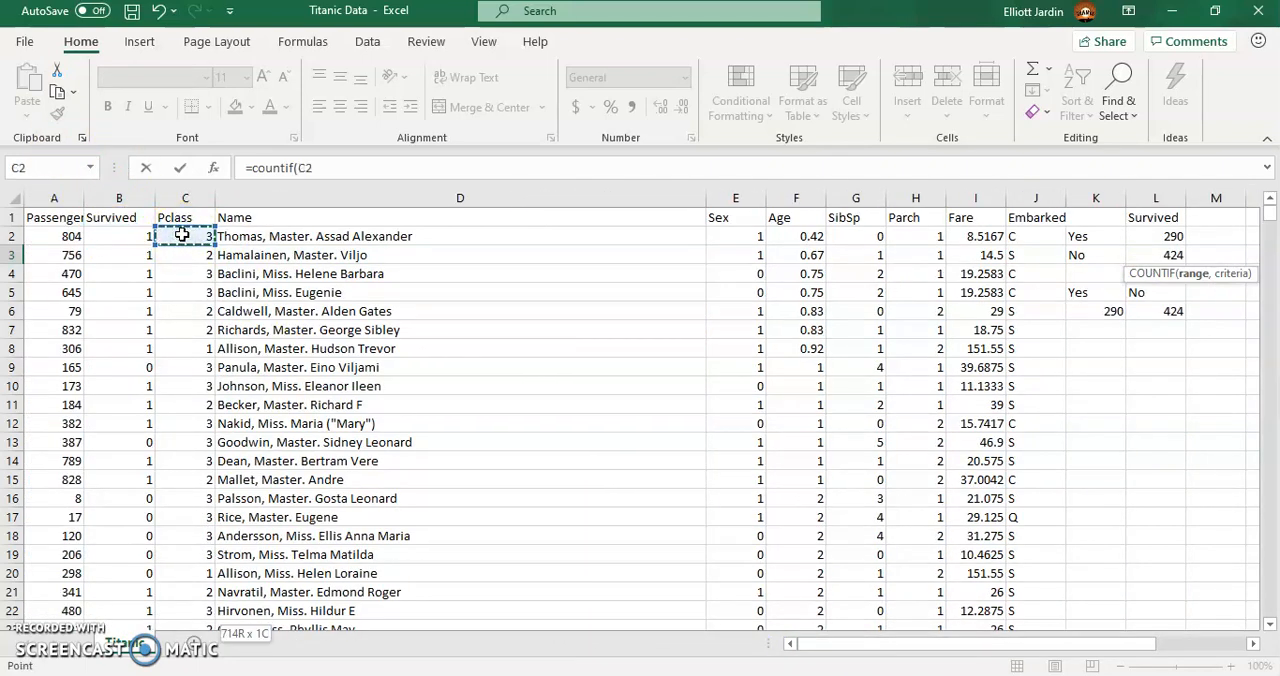
key("ctrl+shift+Down")
left_click(367, 171)
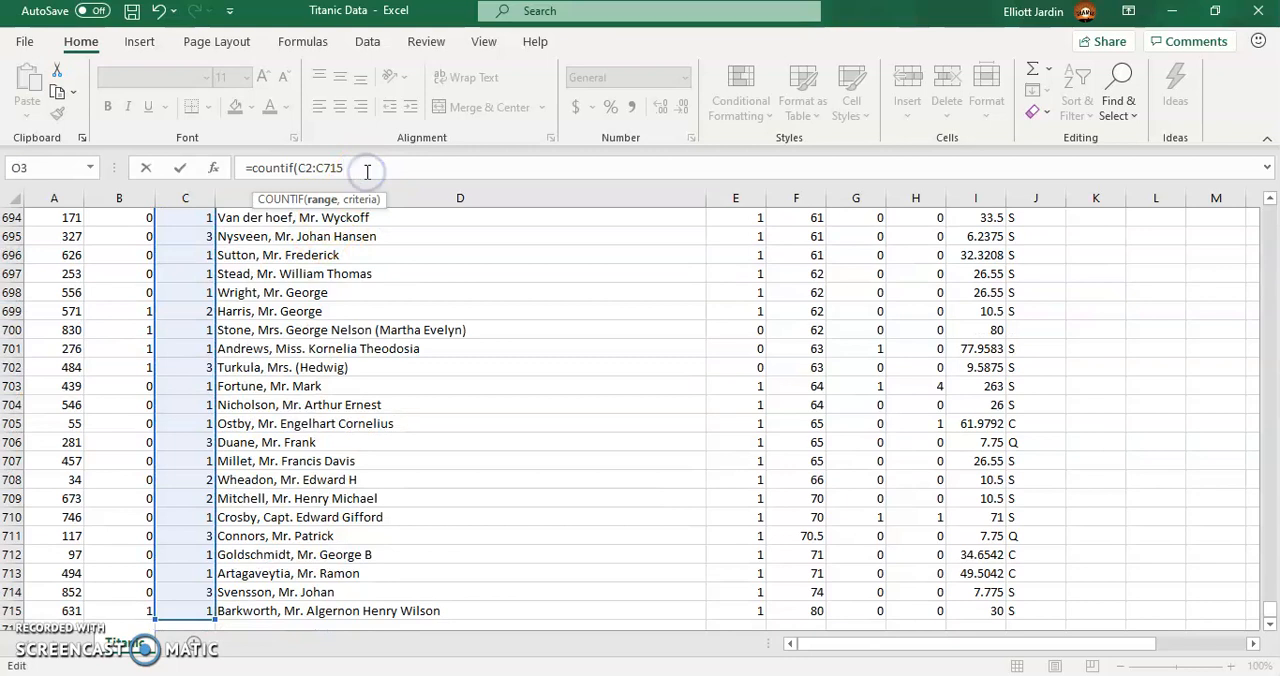
type(",2")
key("Return")
- Enter a COUNTIF formula in O4 that counts the value 3 in the Pclass range C2:C715
scroll(923, 309, "up", 1)
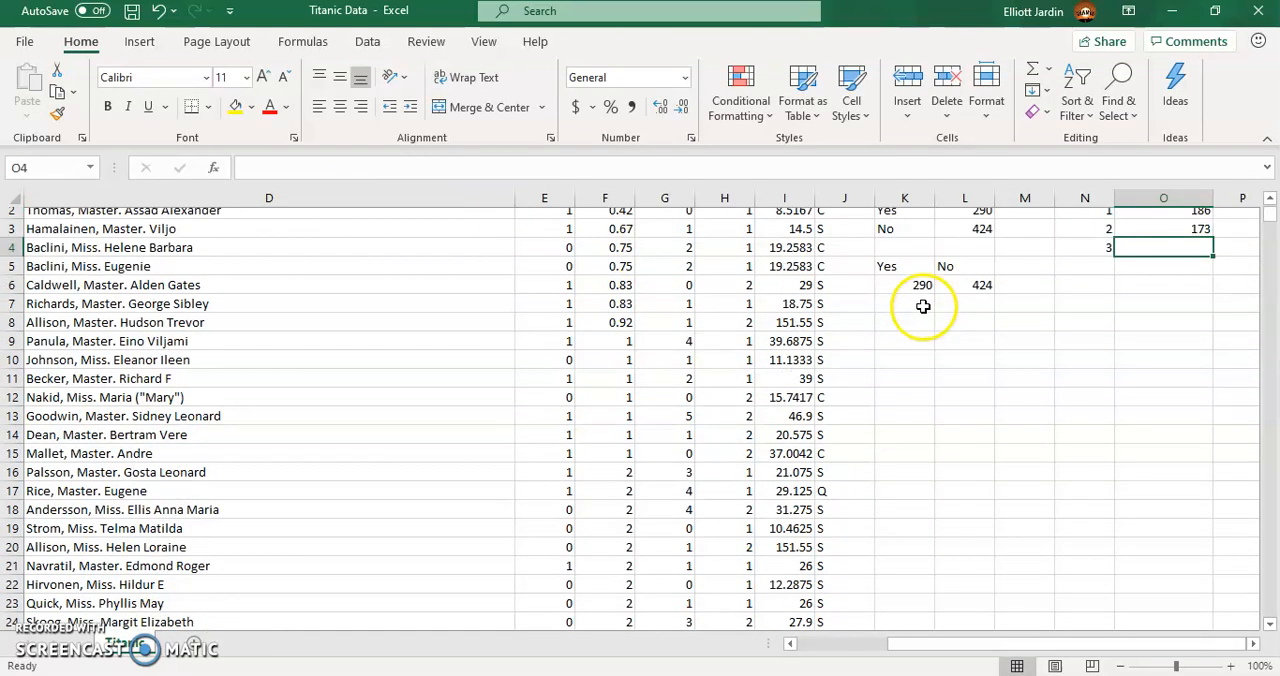
type("=cou")
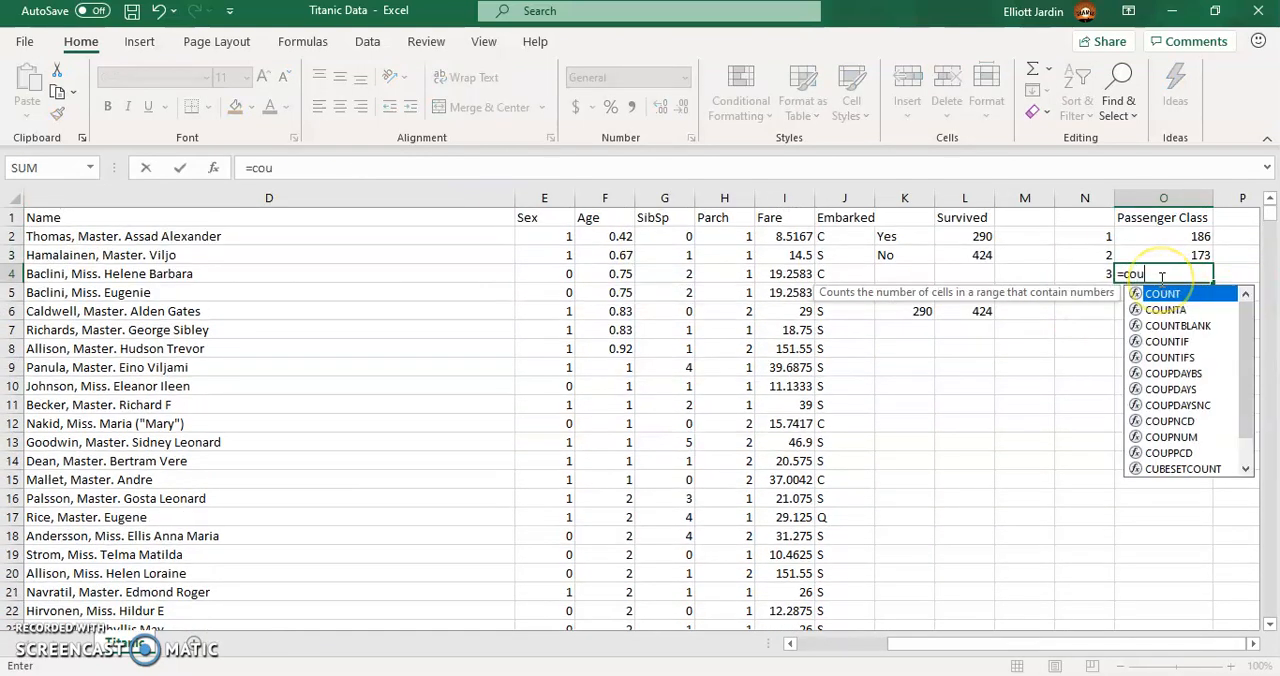
type("ntif(")
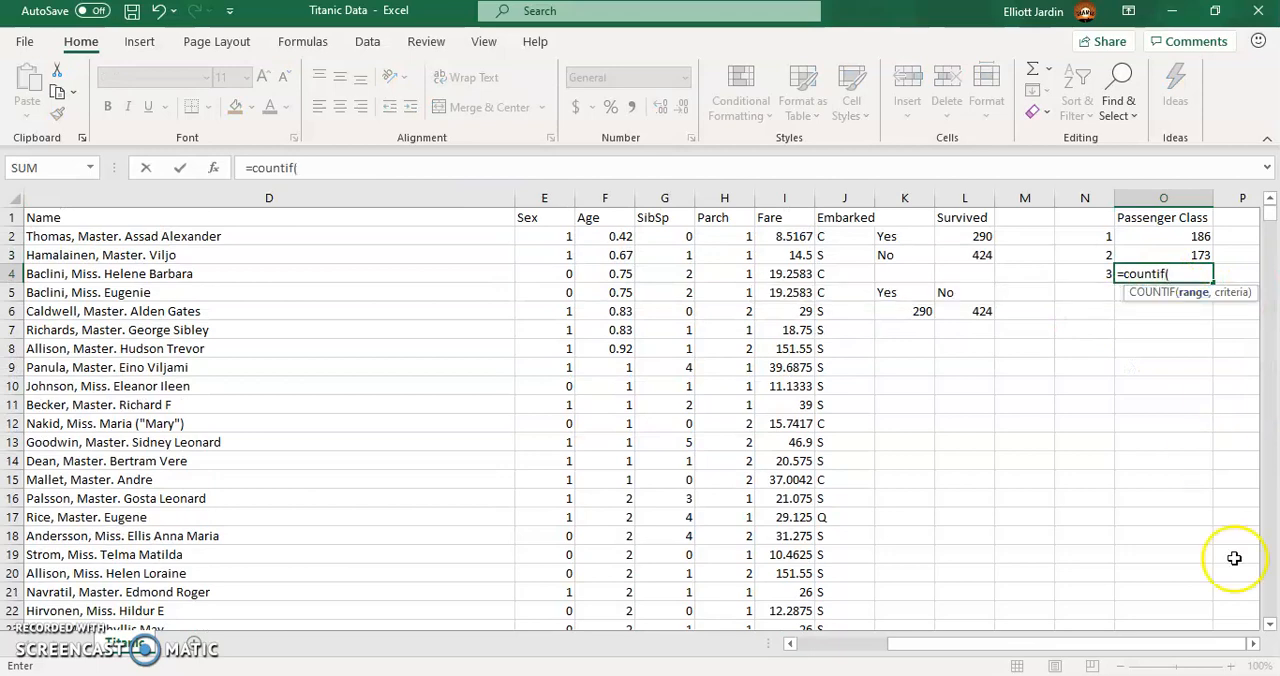
left_click_drag(1117, 648, 674, 643)
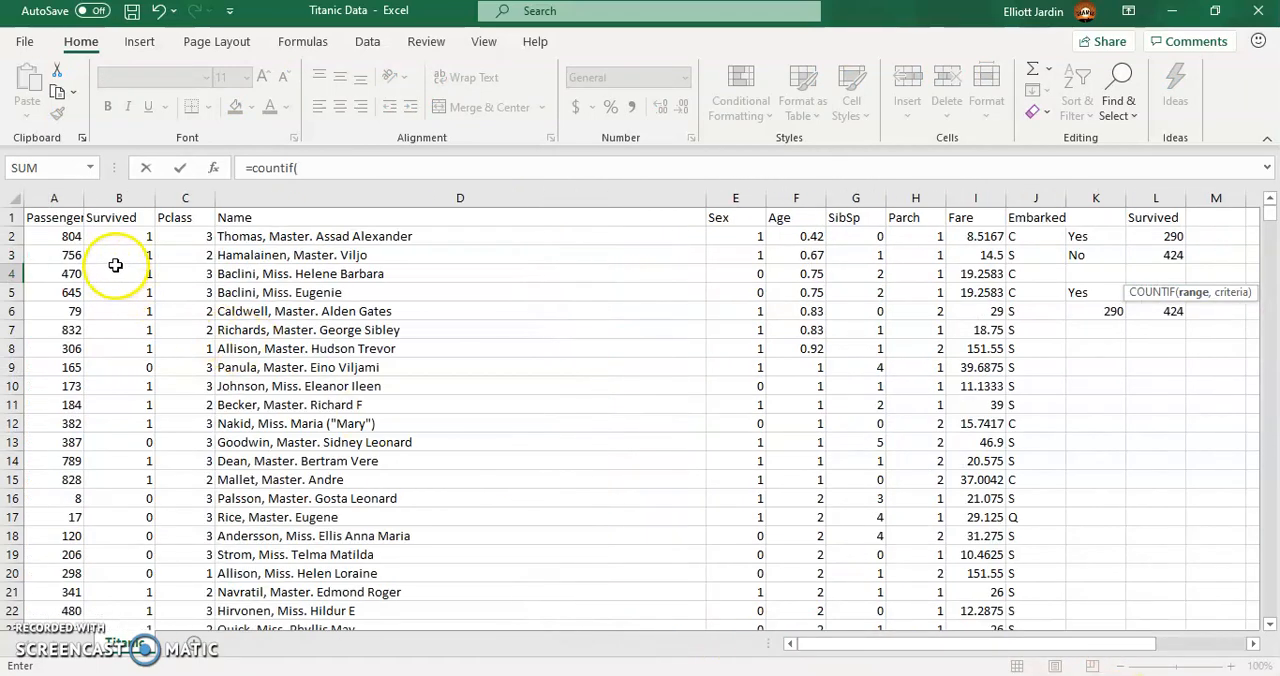
left_click(175, 240)
key("ctrl+shift+Down")
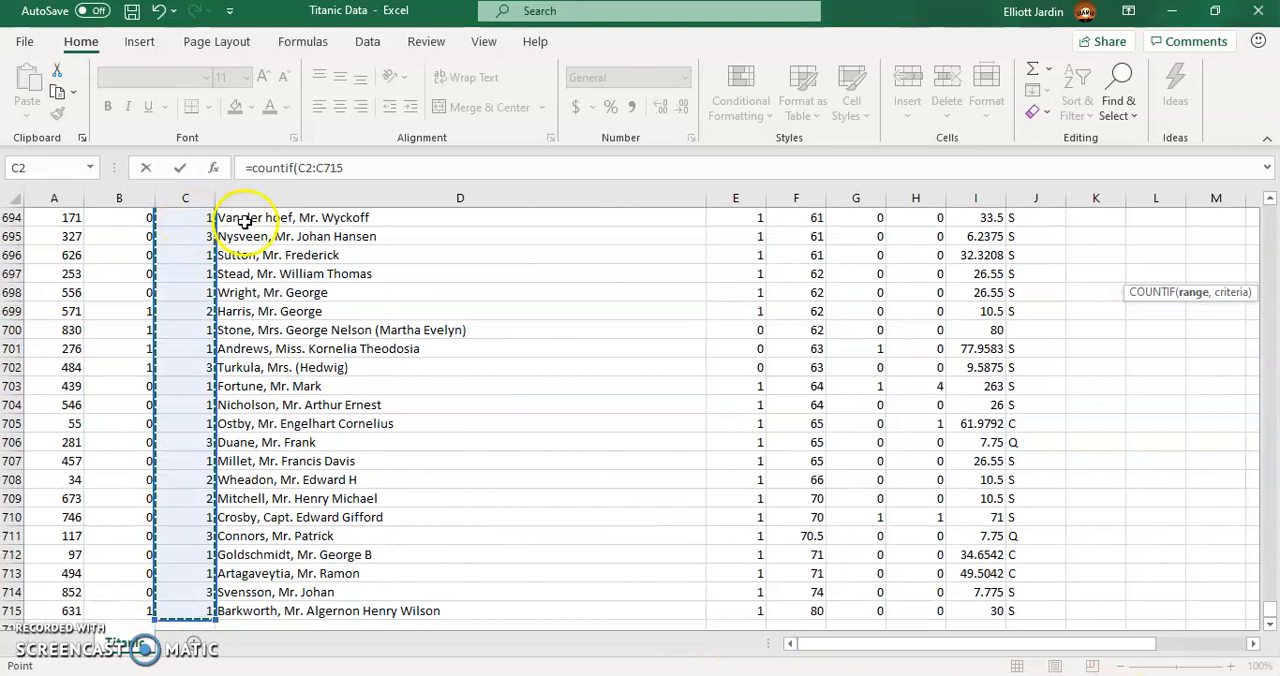
left_click(371, 166)
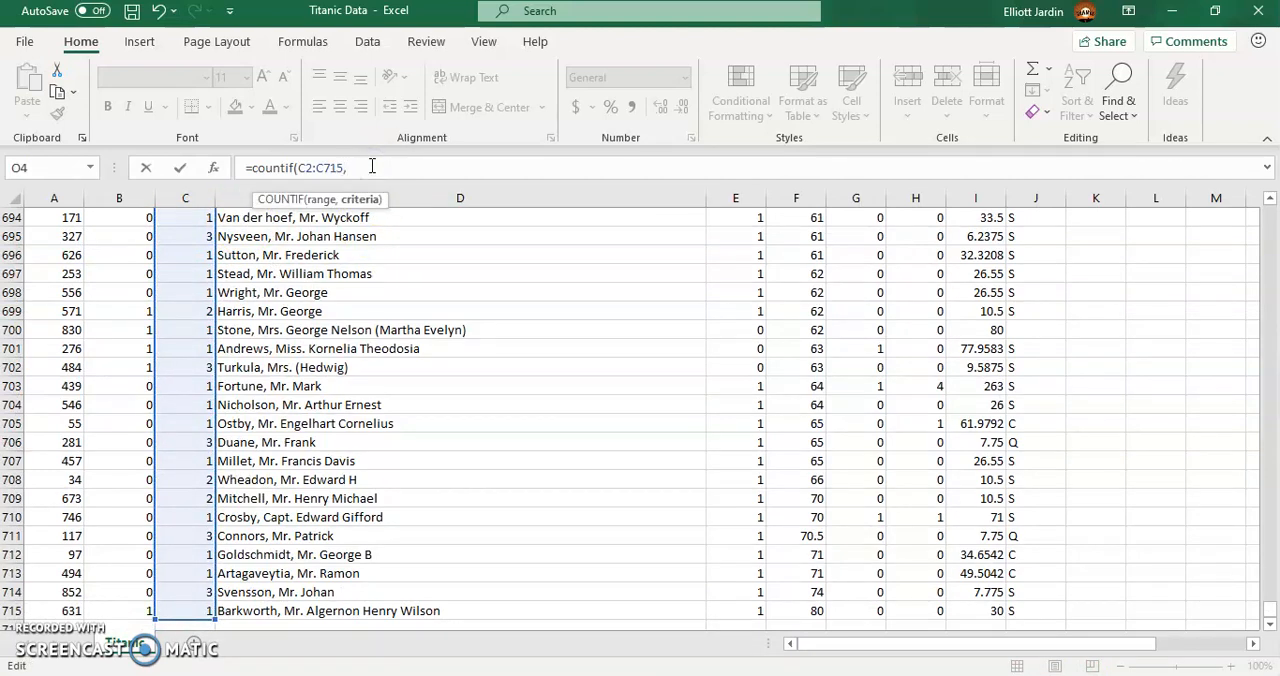
type("3)")
key("Return")
- Start a horizontal class summary with the heading Pclass1 in M6 and copy it to N6 and O6
scroll(942, 366, "up", 2)
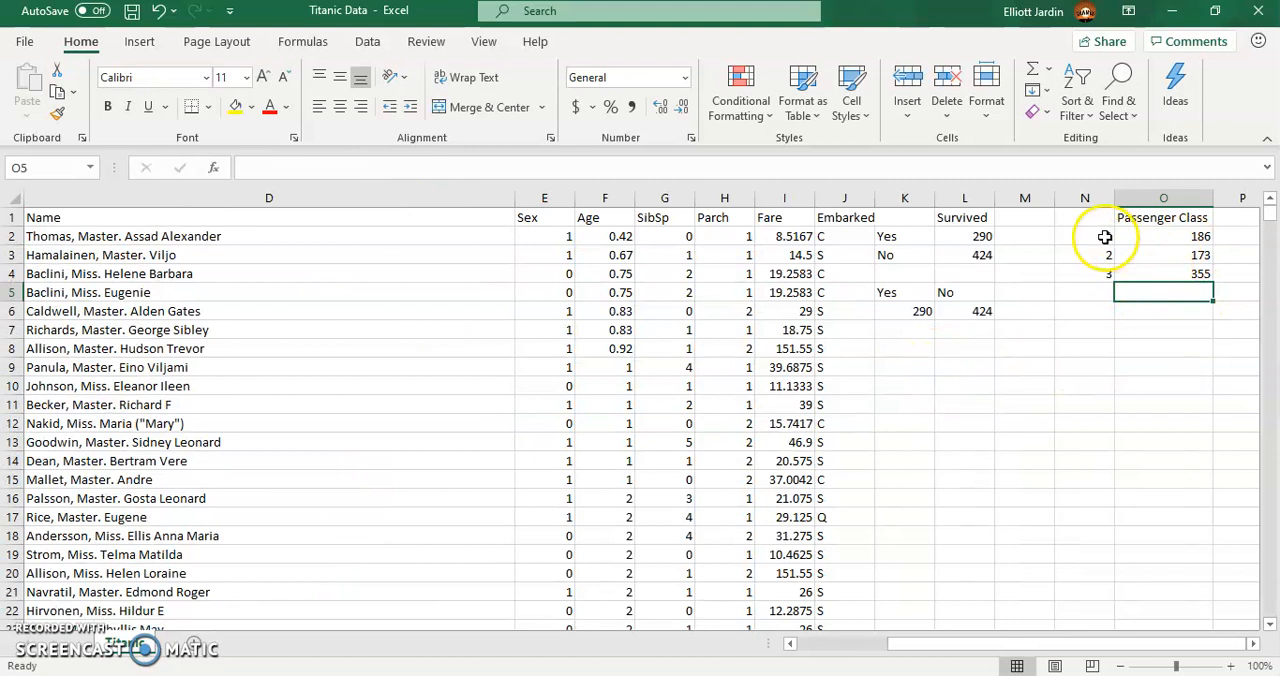
left_click(1040, 315)
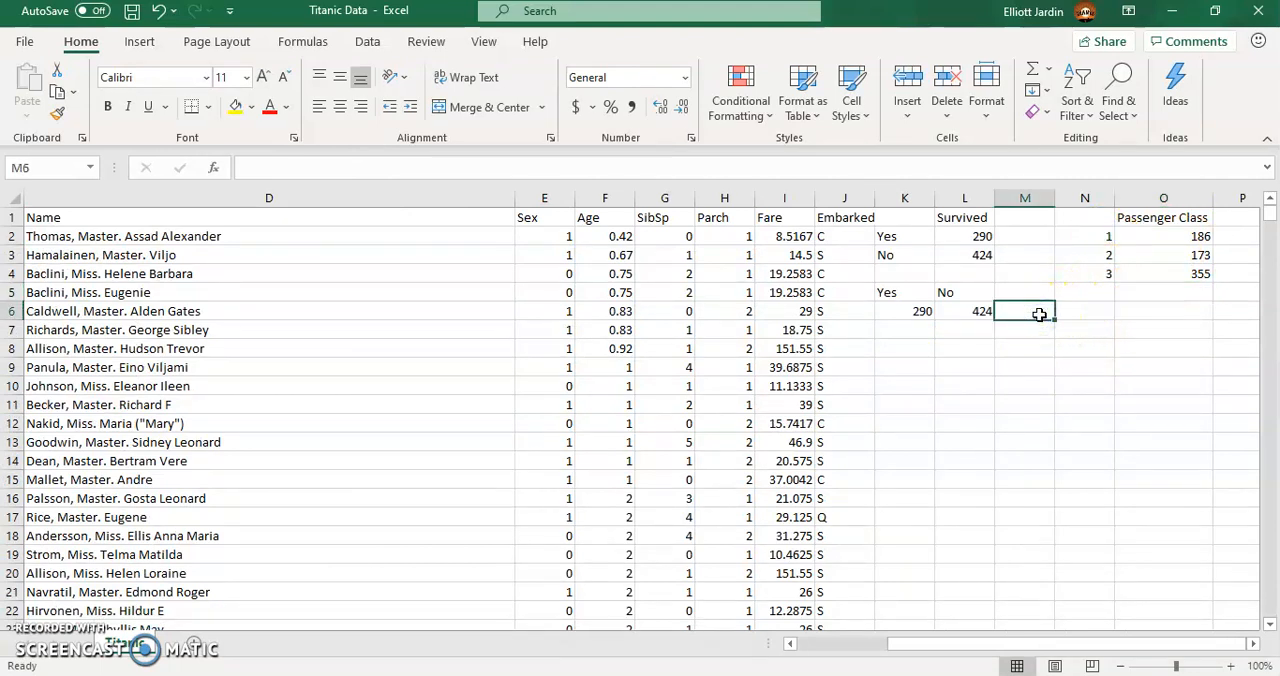
type("Pclass")
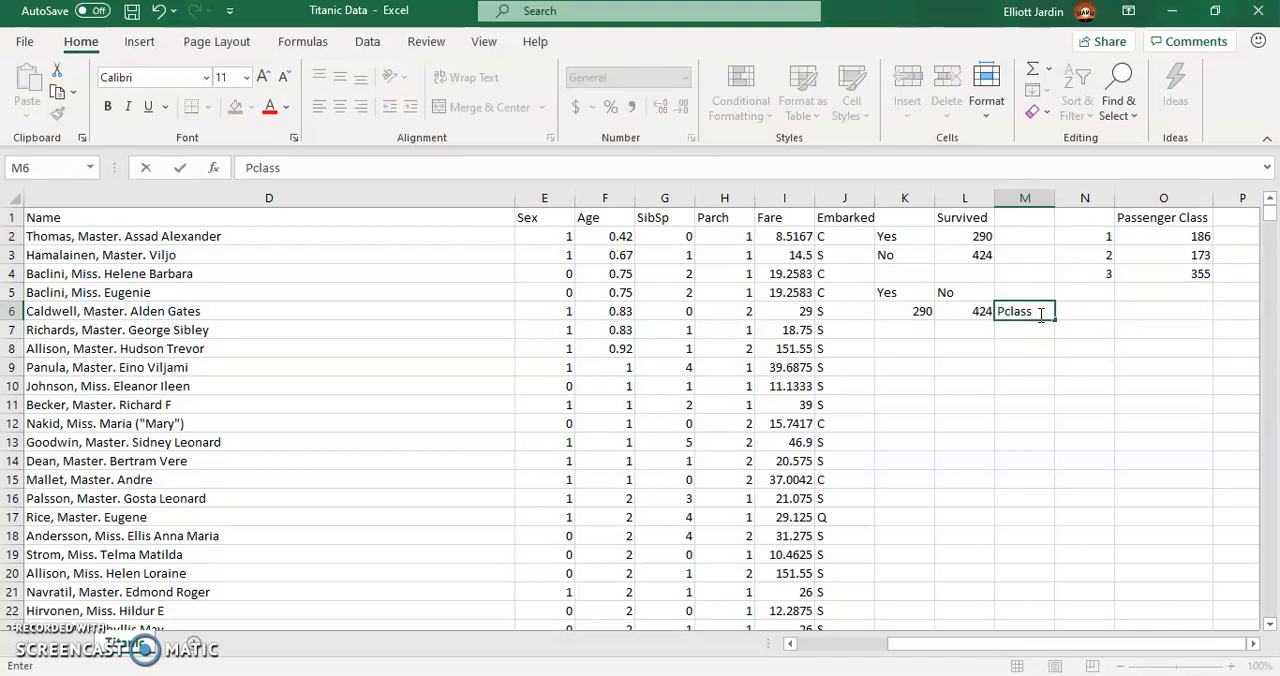
type("1")
key("Return")
left_click(1035, 312)
key("ctrl+c")
left_click(1088, 313)
key("ctrl+v")
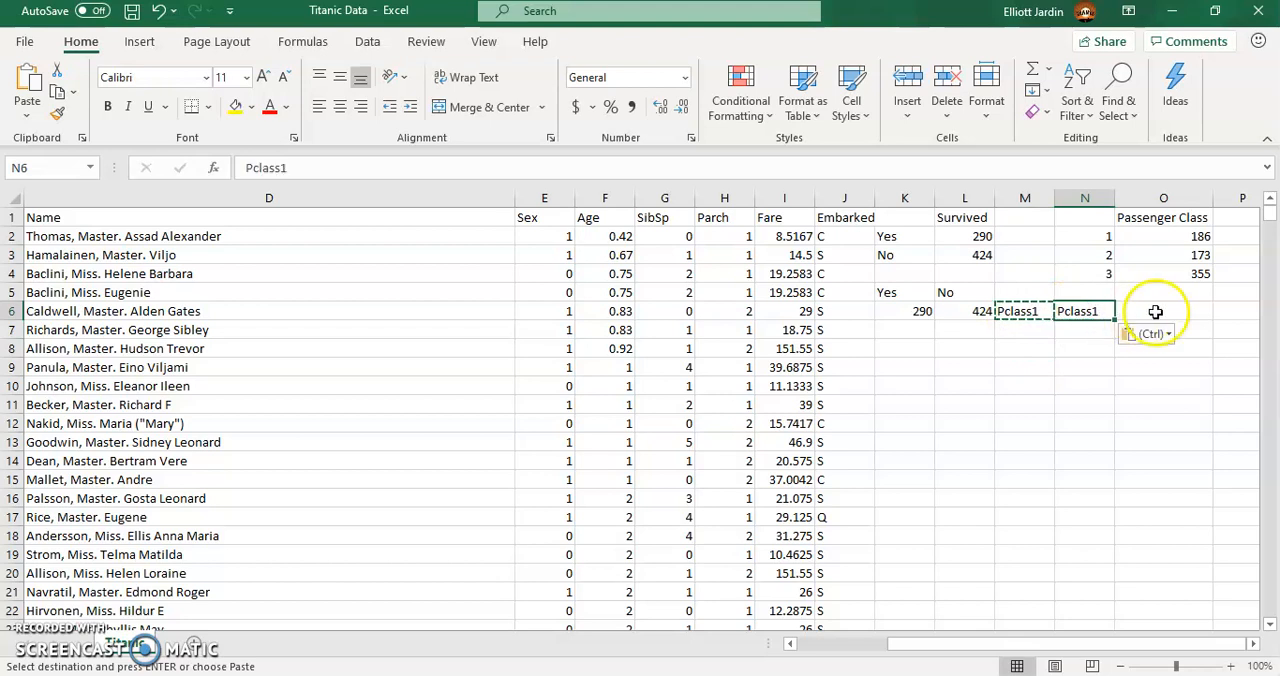
left_click(1145, 313)
key("ctrl+v")
- Change the copied headings to Pclass2 in N6 and Pclass3 in O6
left_click(1085, 312)
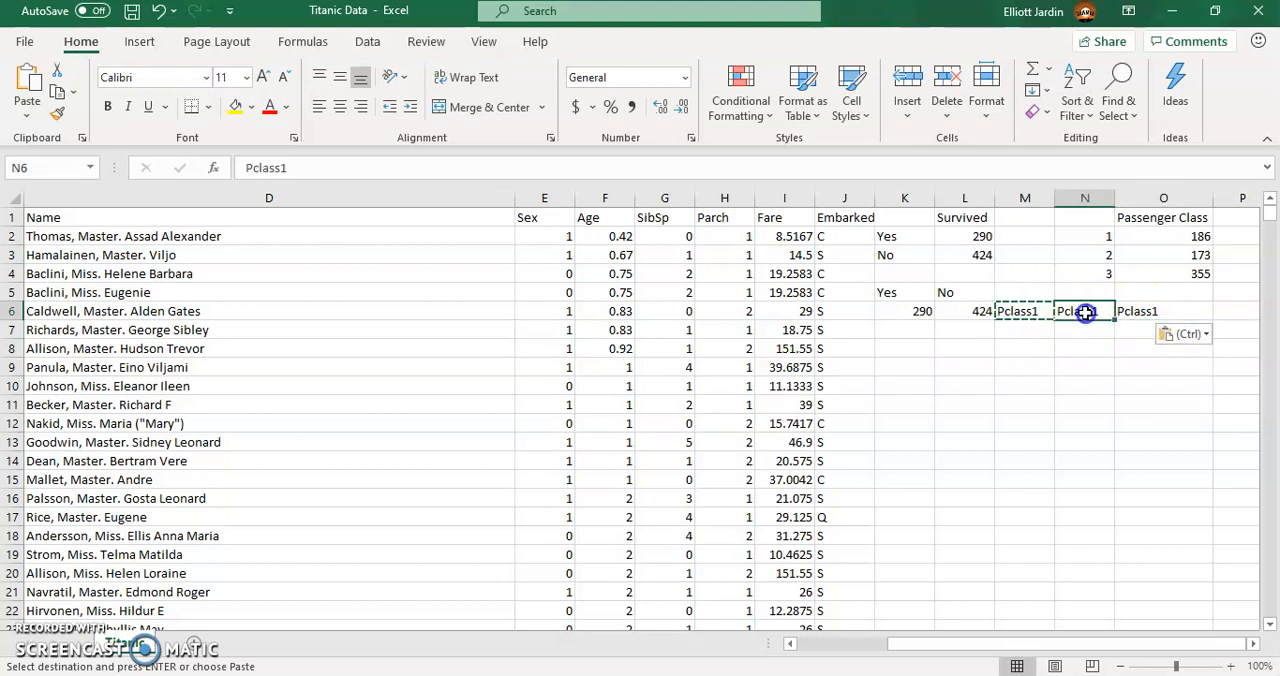
left_click(307, 173)
type("2")
left_click(1137, 313)
left_click(305, 166)
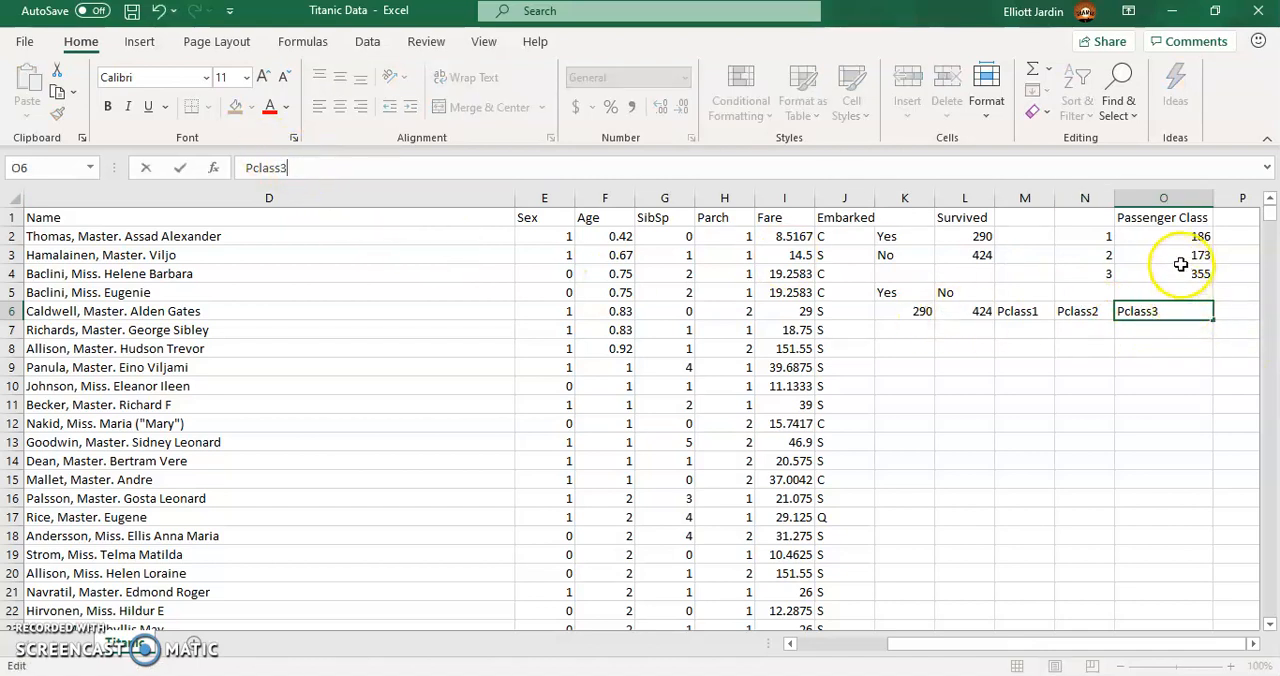
- Try pasting the class counts from O2:O4 transposed into M7:O7, and clear the pasted cells
left_click_drag(1150, 238, 1177, 276)
key("ctrl+c")
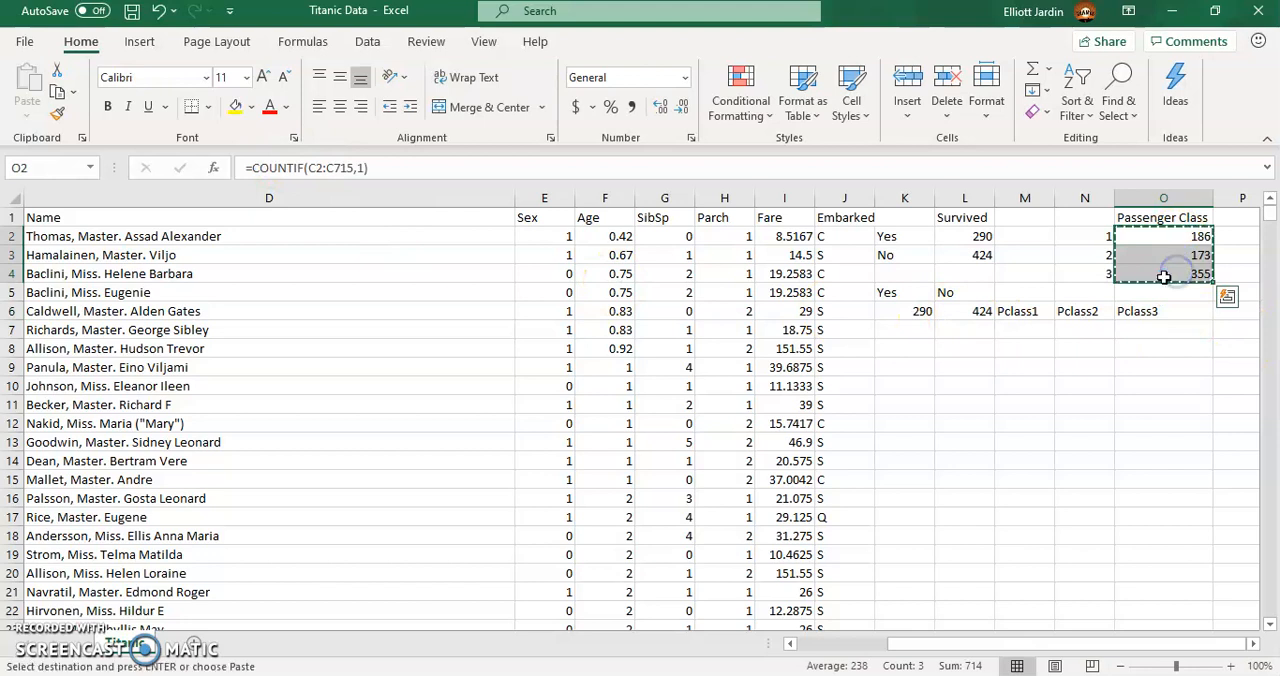
right_click(1020, 332)
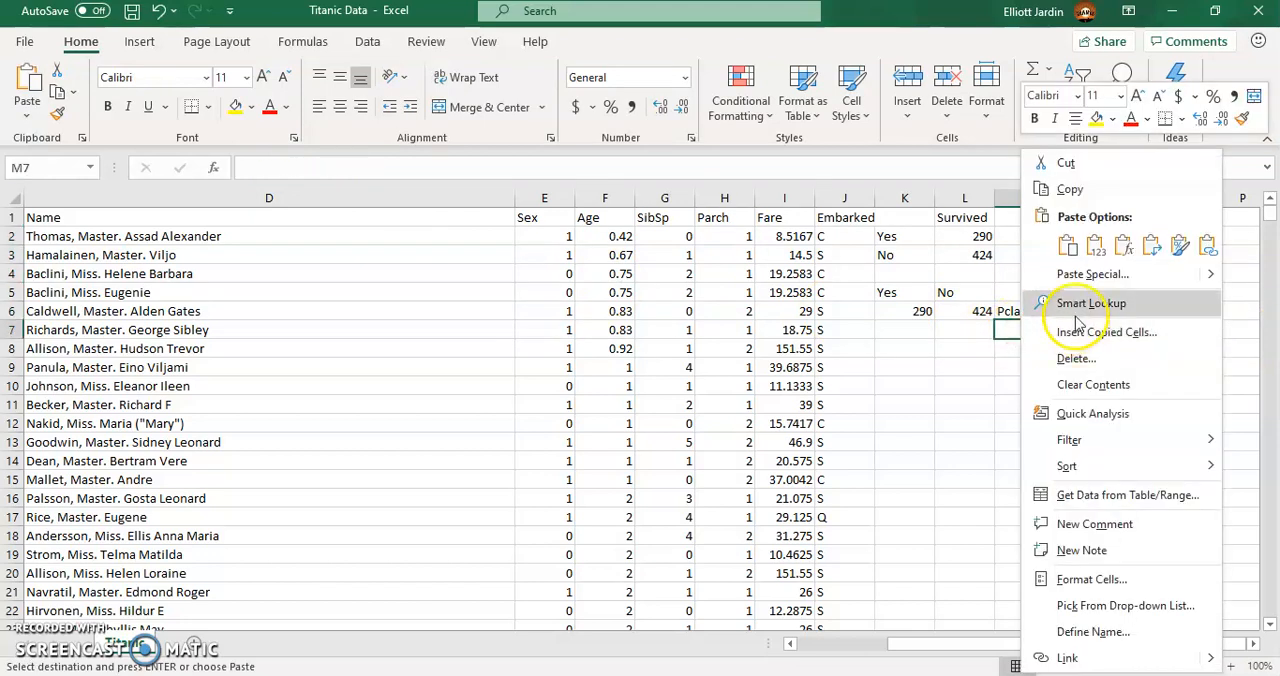
left_click(1155, 246)
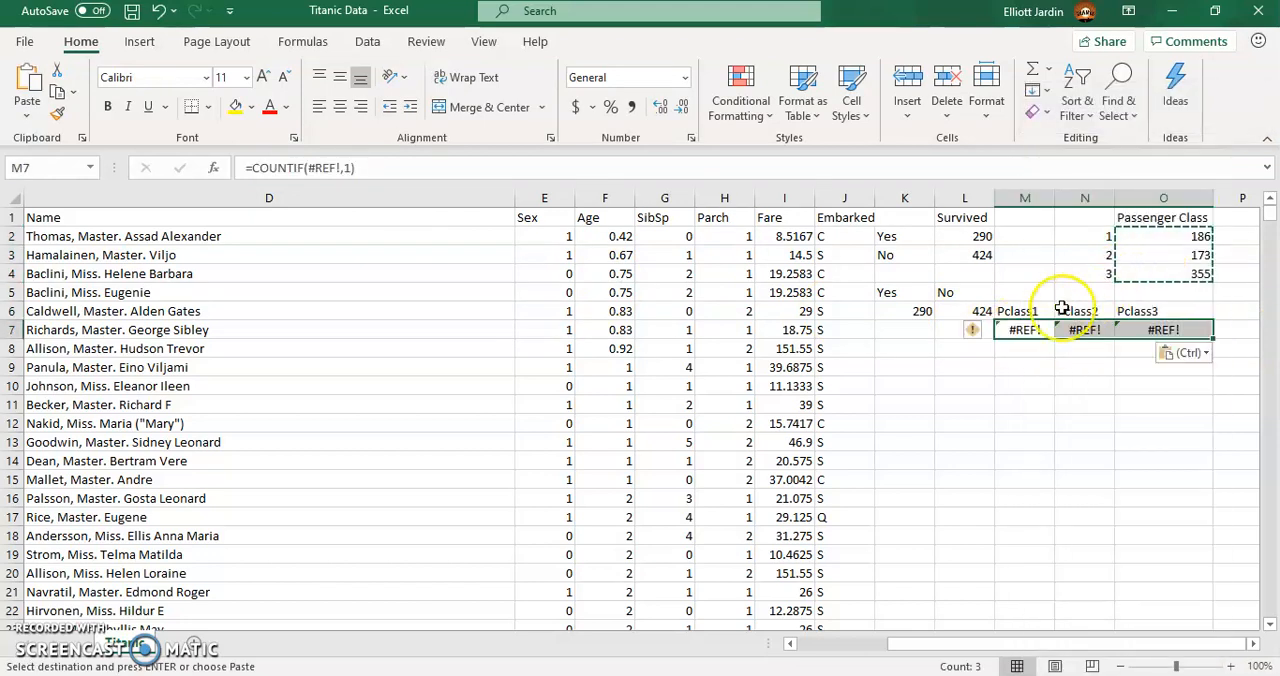
key("Delete")
- Enter the class counts 186, 173 and 355 as plain numbers in M7, N7 and O7
left_click_drag(1163, 238, 1181, 272)
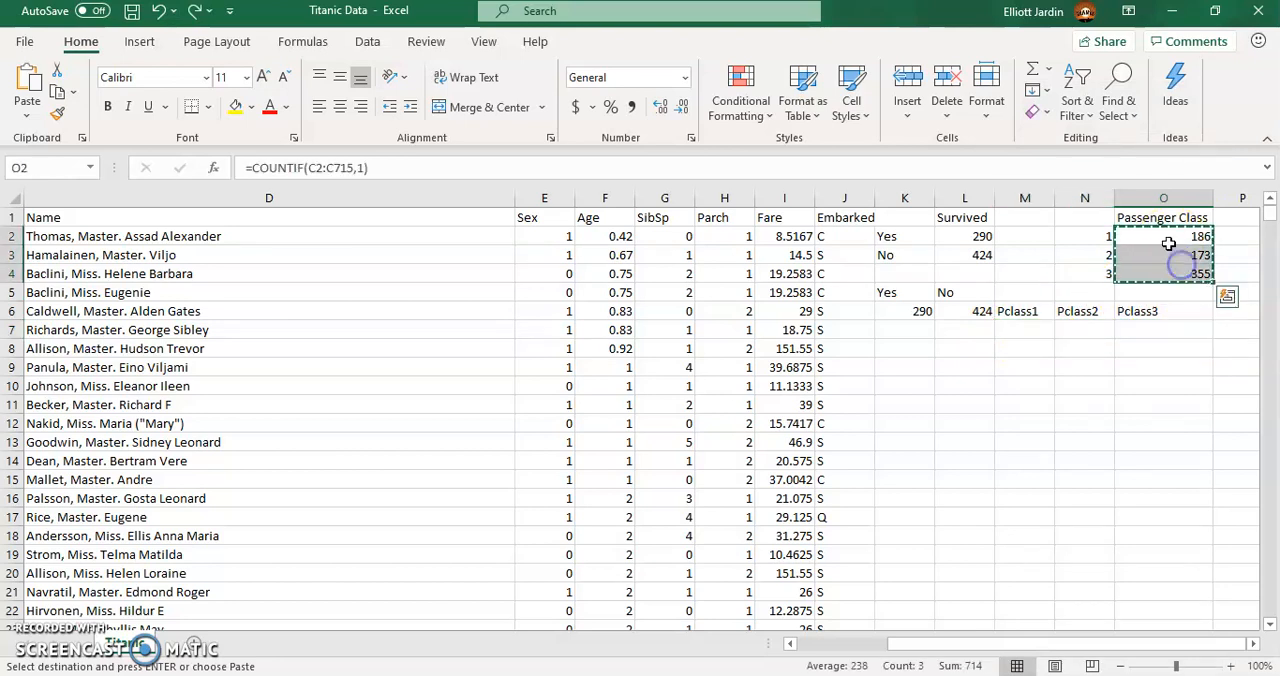
left_click(1009, 330)
type("186")
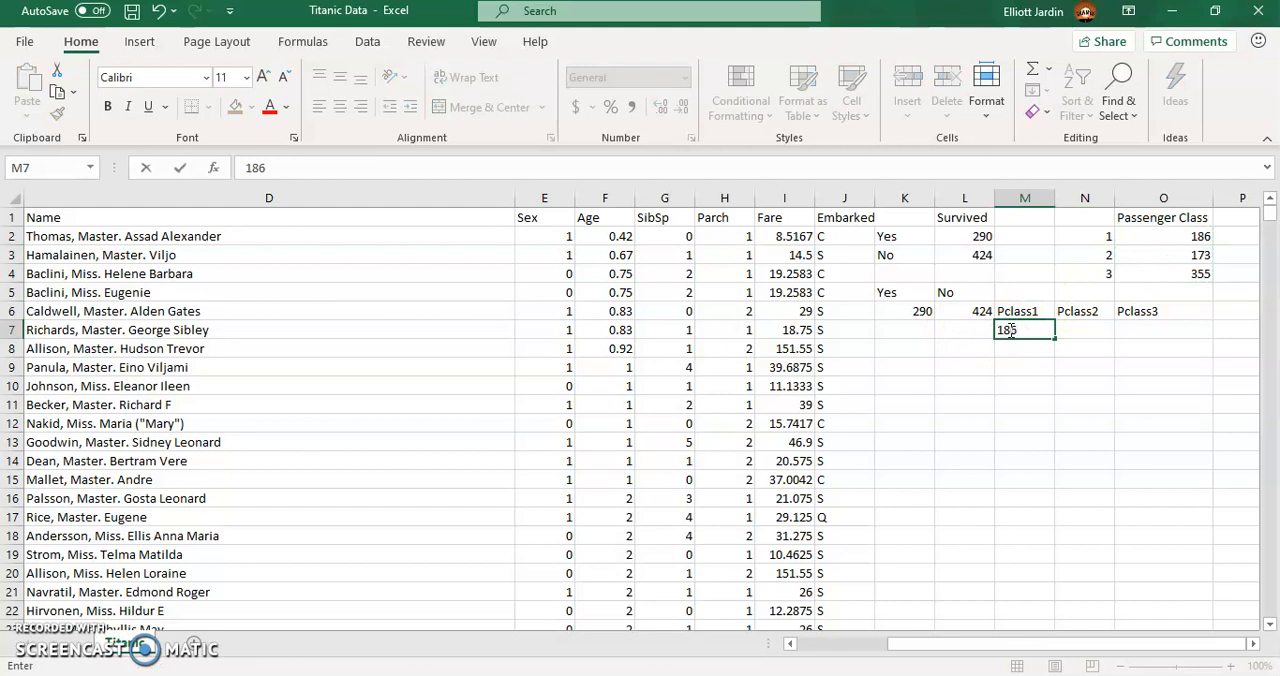
key("Tab")
type("17")
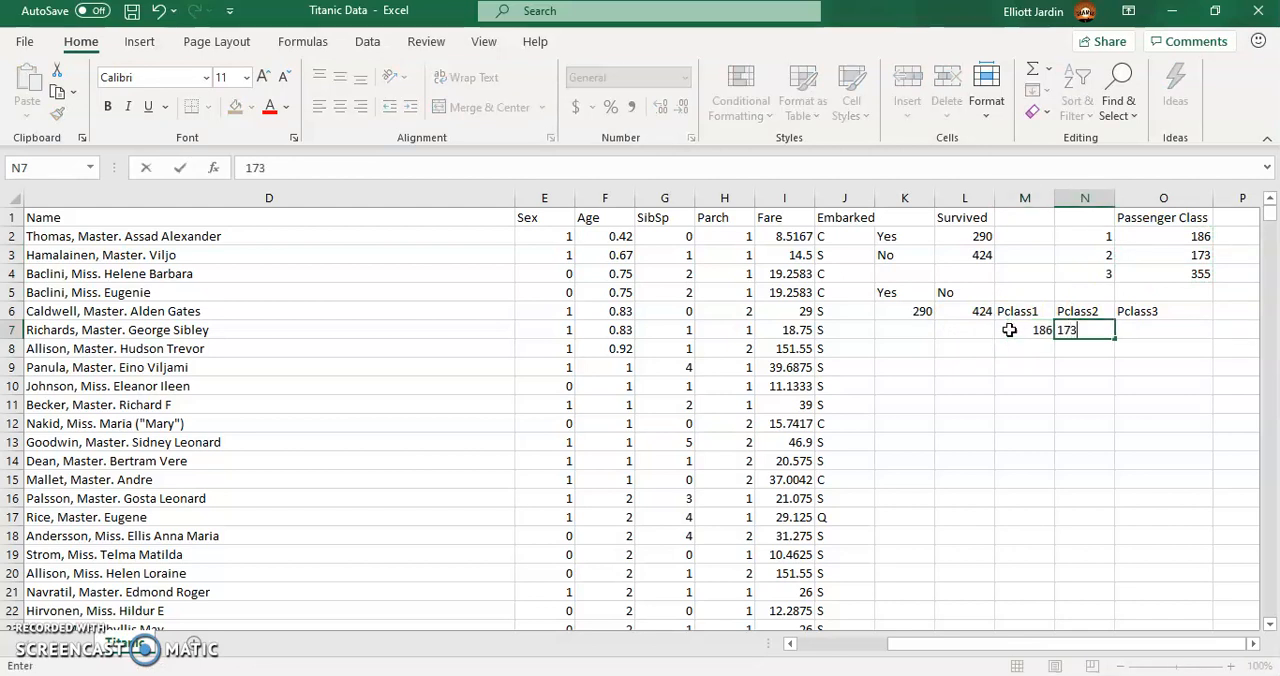
key("Tab")
type("3")
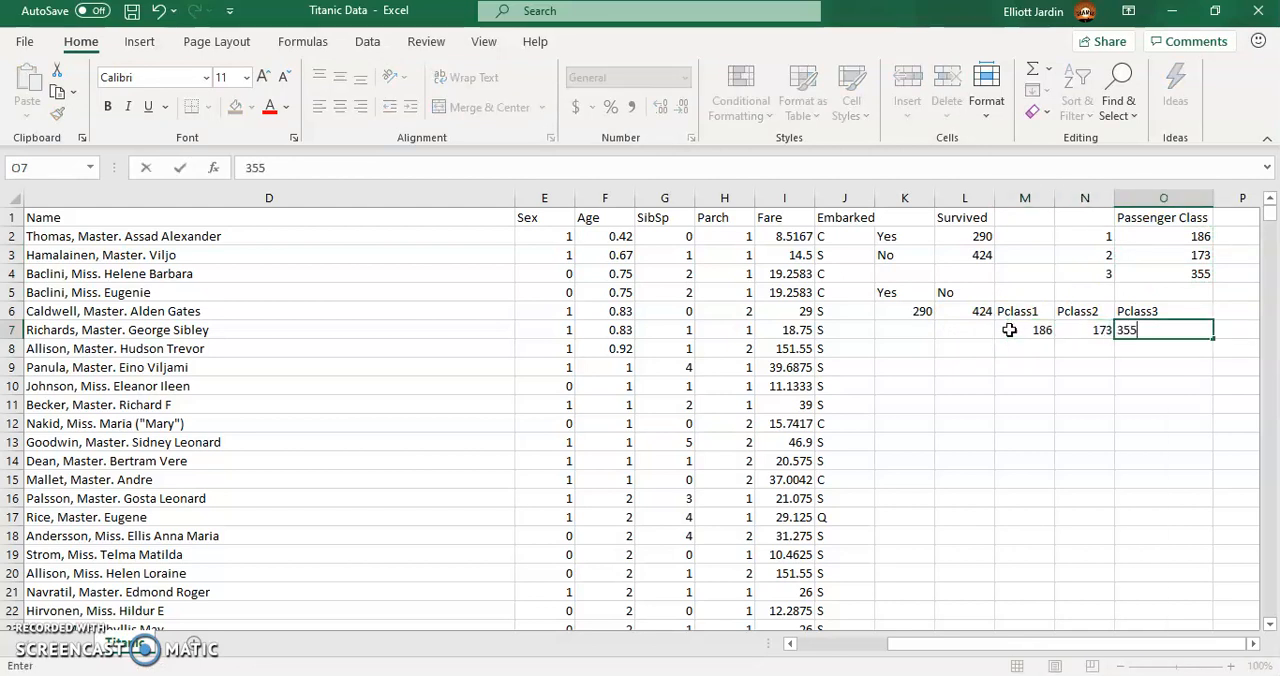
type("55")
key("Return")
- Insert a clustered column chart of the class counts in M6:O7, and delete the chart
left_click_drag(1015, 311, 1166, 329)
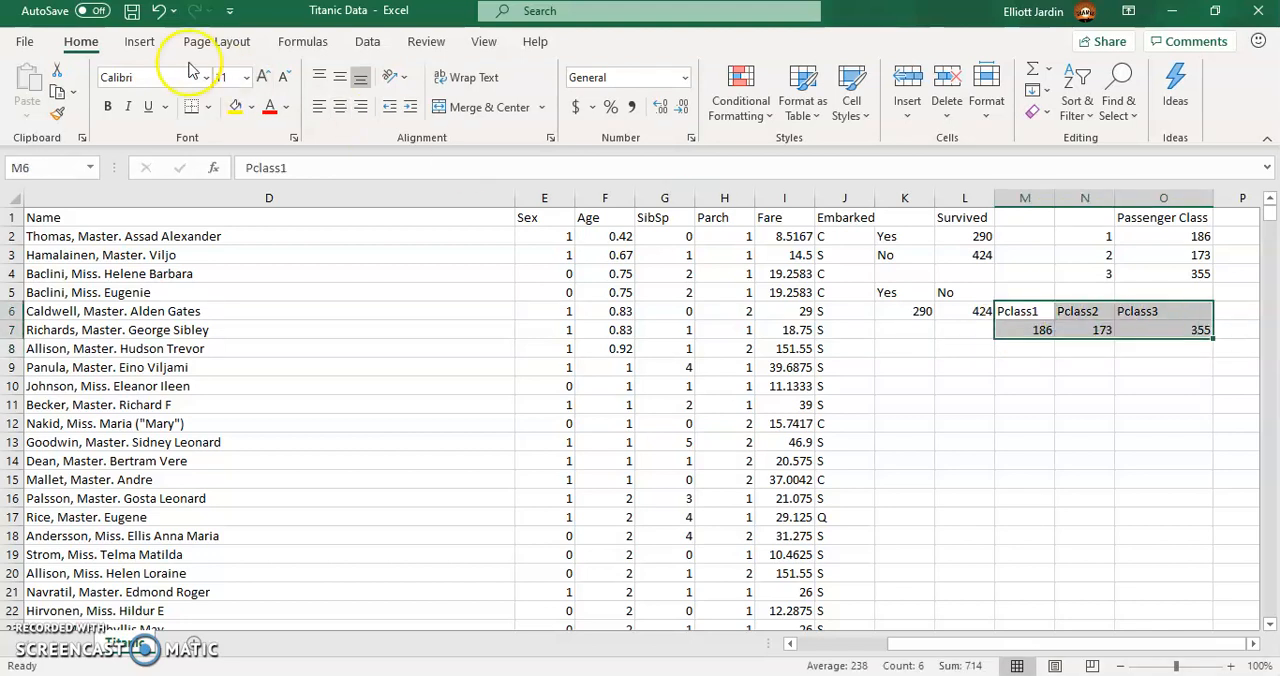
left_click(139, 41)
left_click(546, 91)
left_click(546, 91)
left_click(567, 70)
left_click(500, 70)
left_click(514, 121)
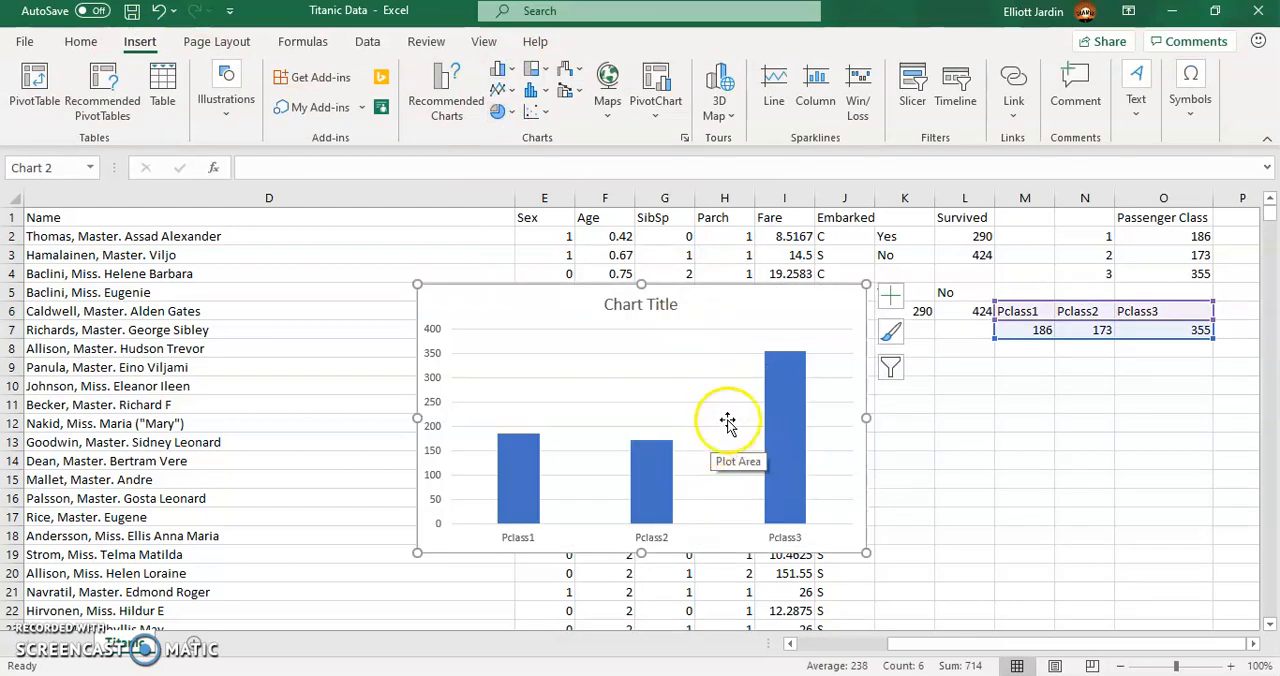
key("Delete")
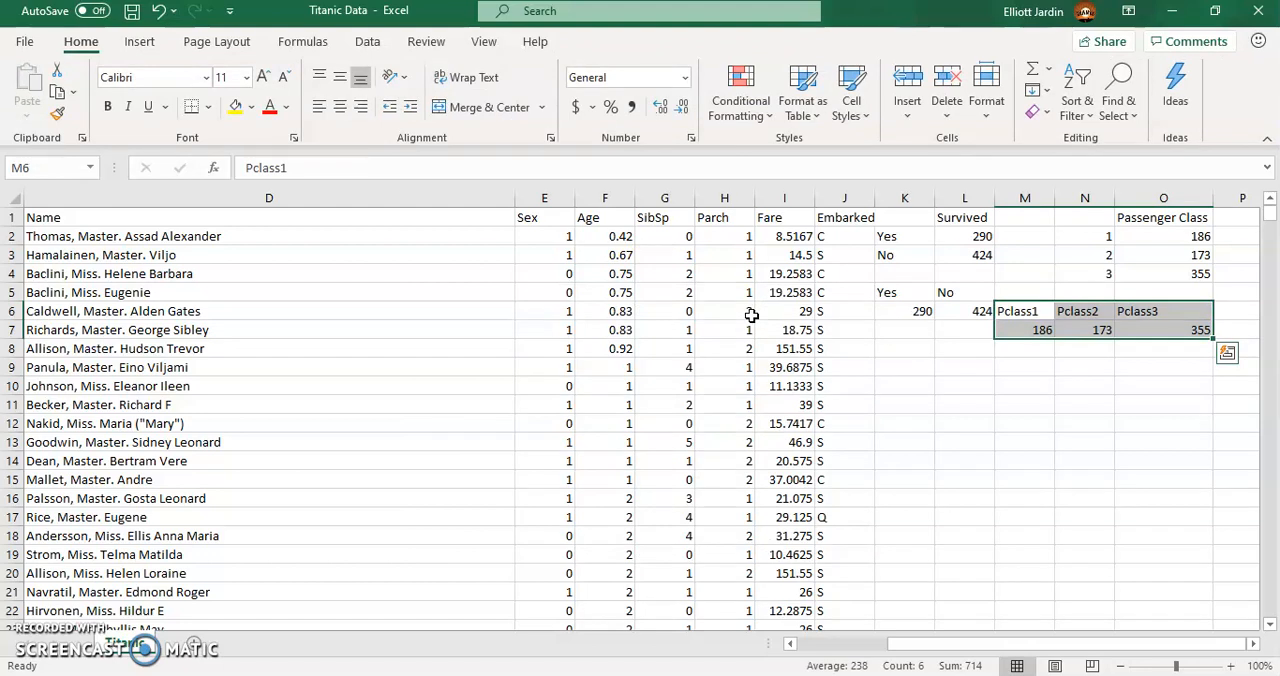
- Insert a histogram of the Age column
left_click(600, 197)
left_click(139, 42)
left_click(545, 92)
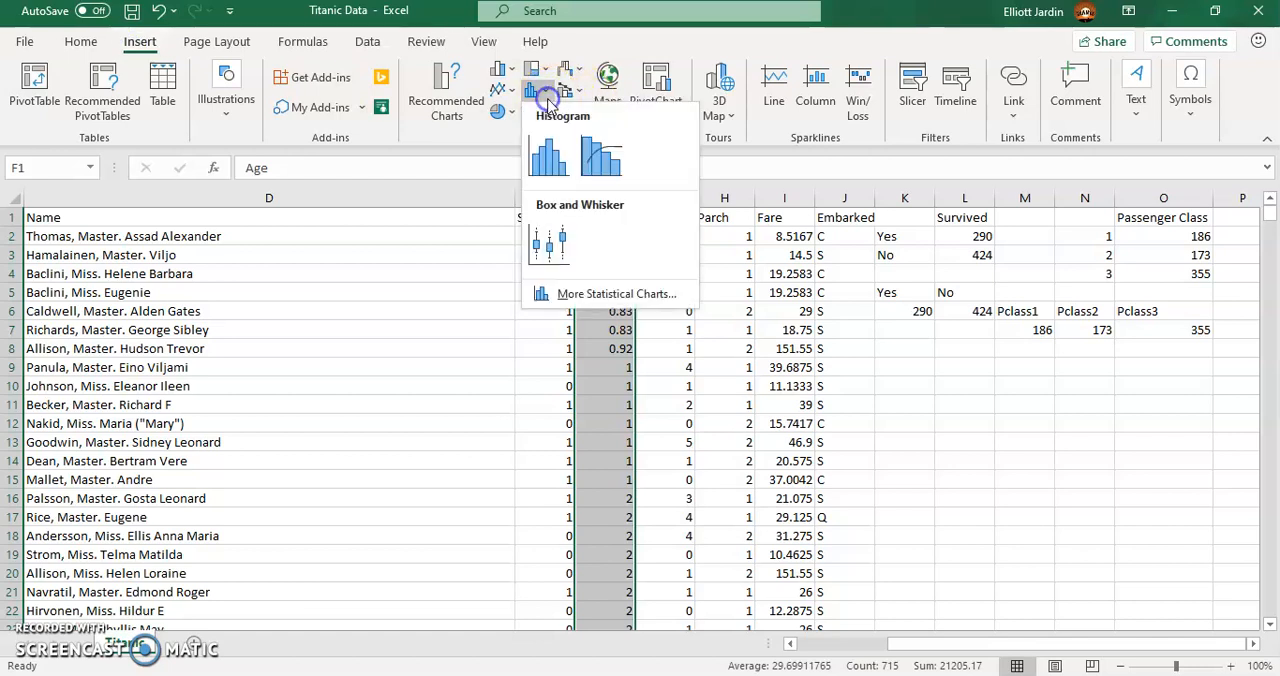
left_click(548, 145)
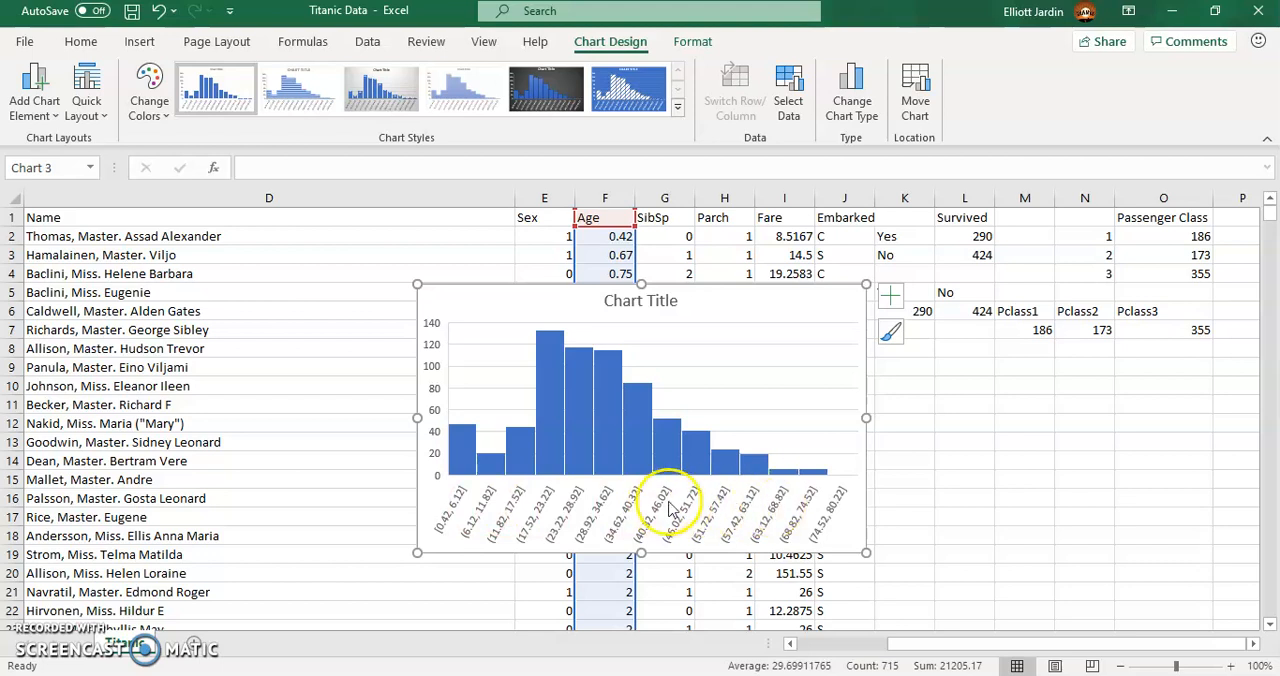
- Set the bin width of the age histogram's horizontal axis to 10
double_click(448, 510)
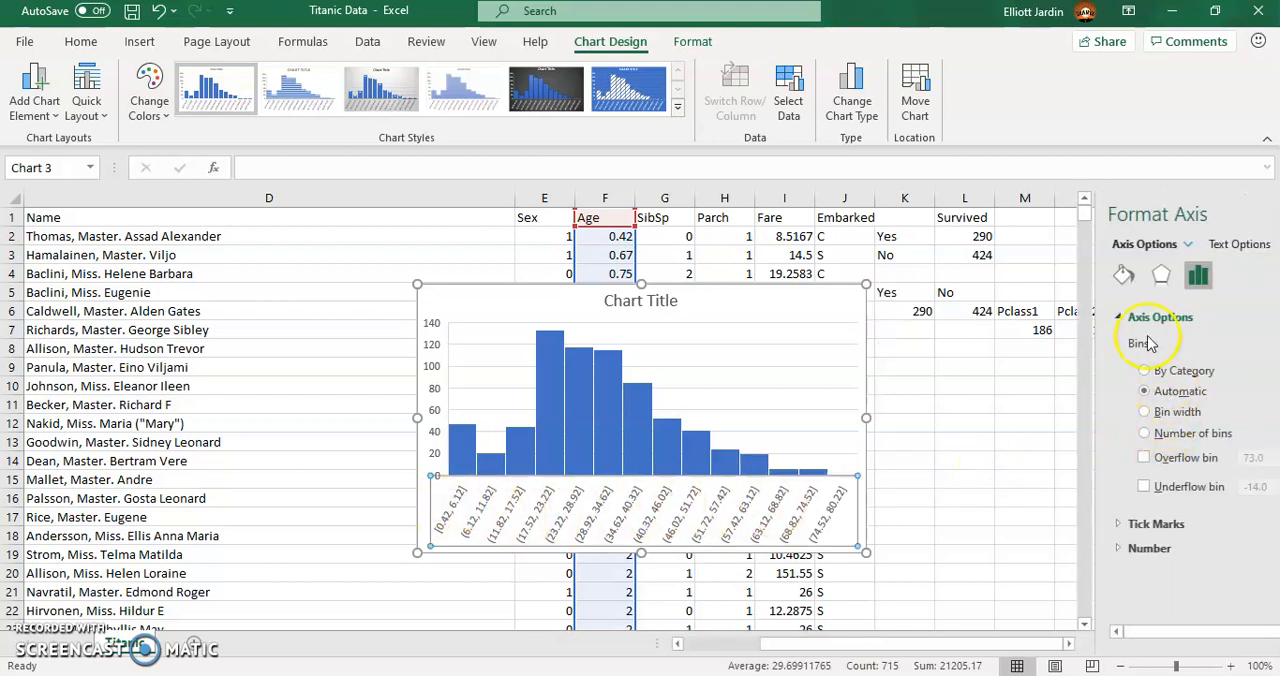
left_click(1066, 413)
left_click(1224, 411)
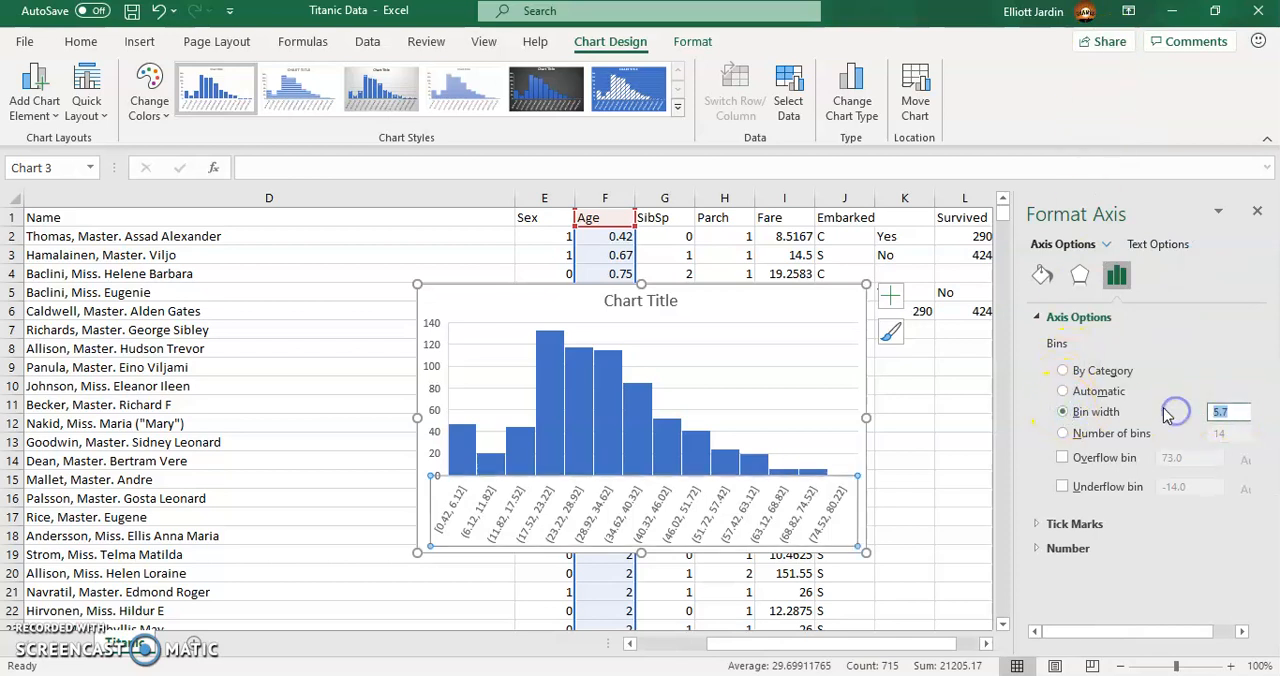
type("10")
key("Return")
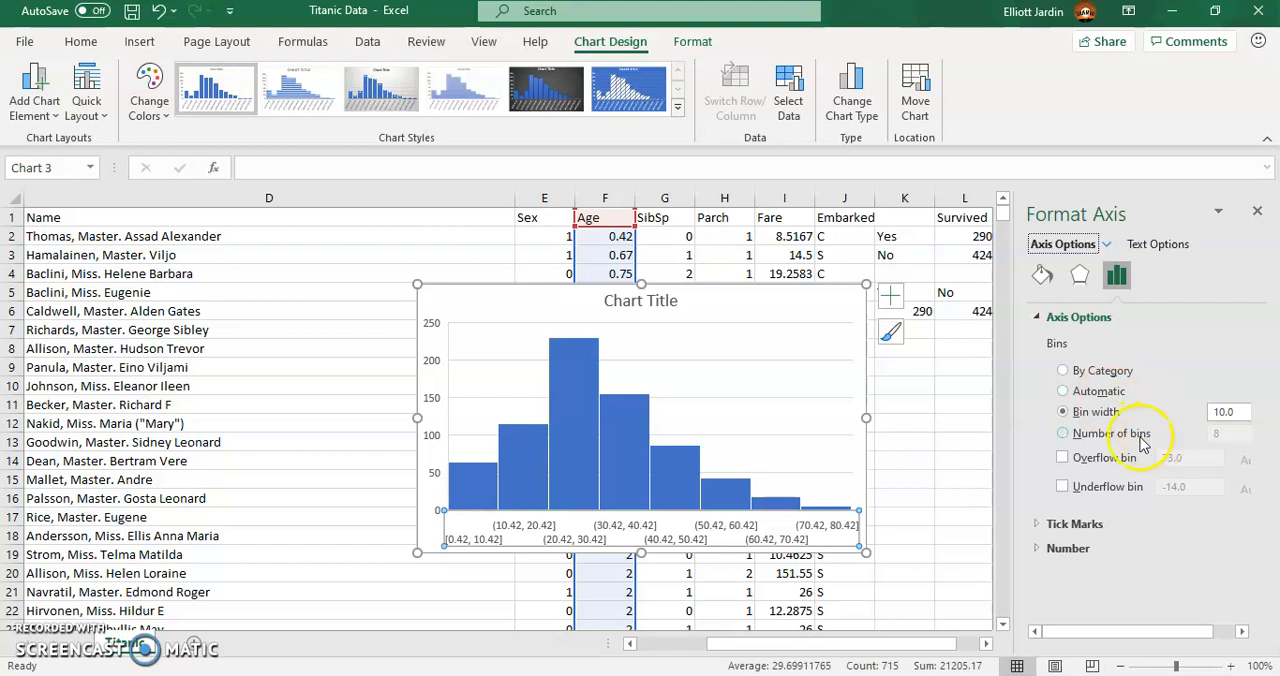
- Try the age histogram with 5 bins and with 10 bins, and delete the chart
left_click(1062, 433)
left_click(1216, 435)
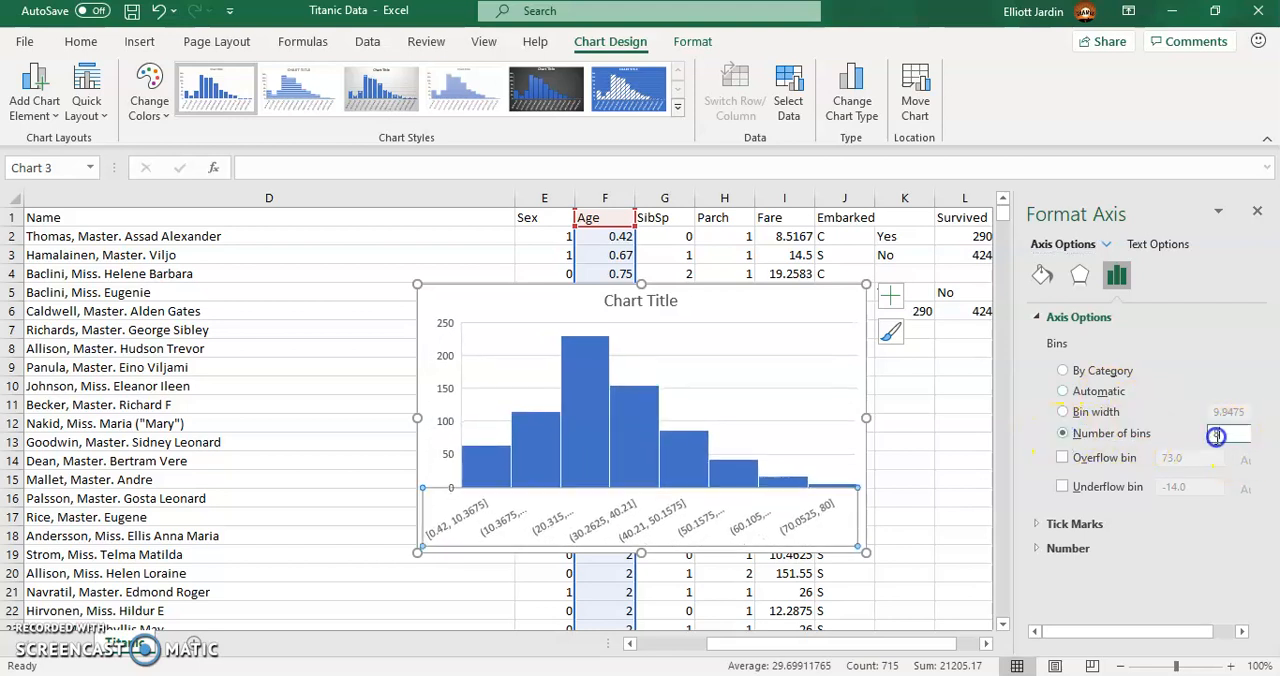
type("5")
key("Return")
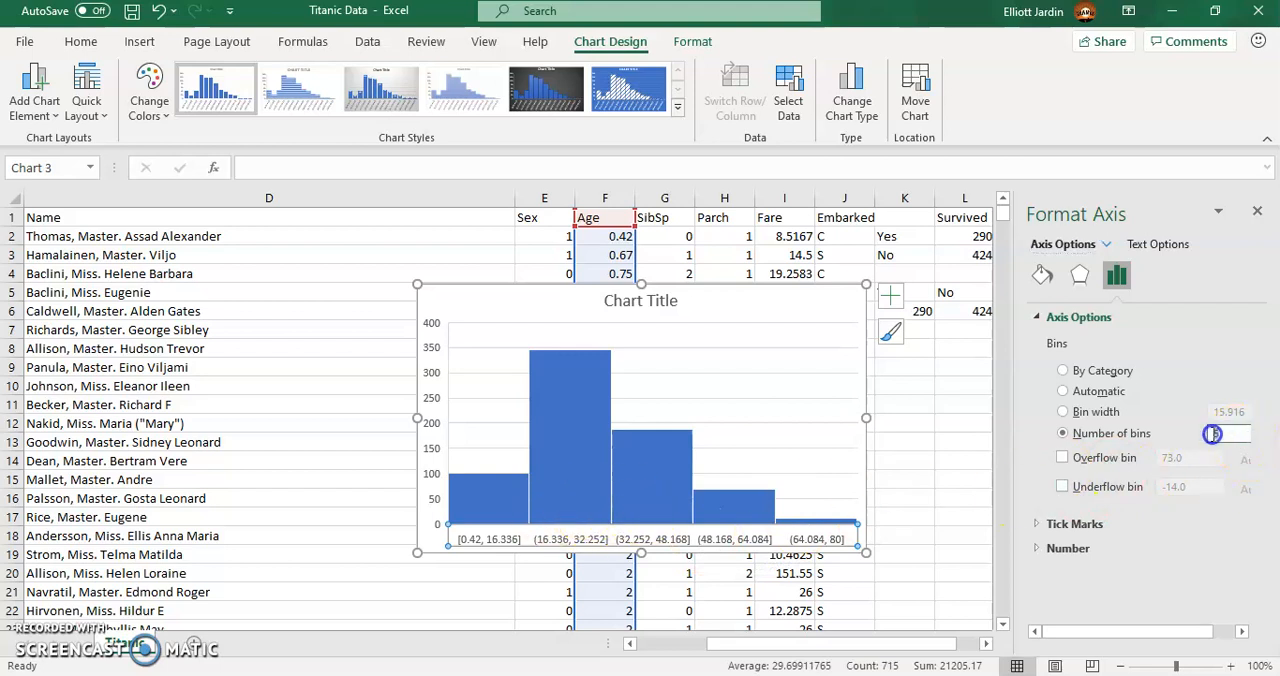
key("Return")
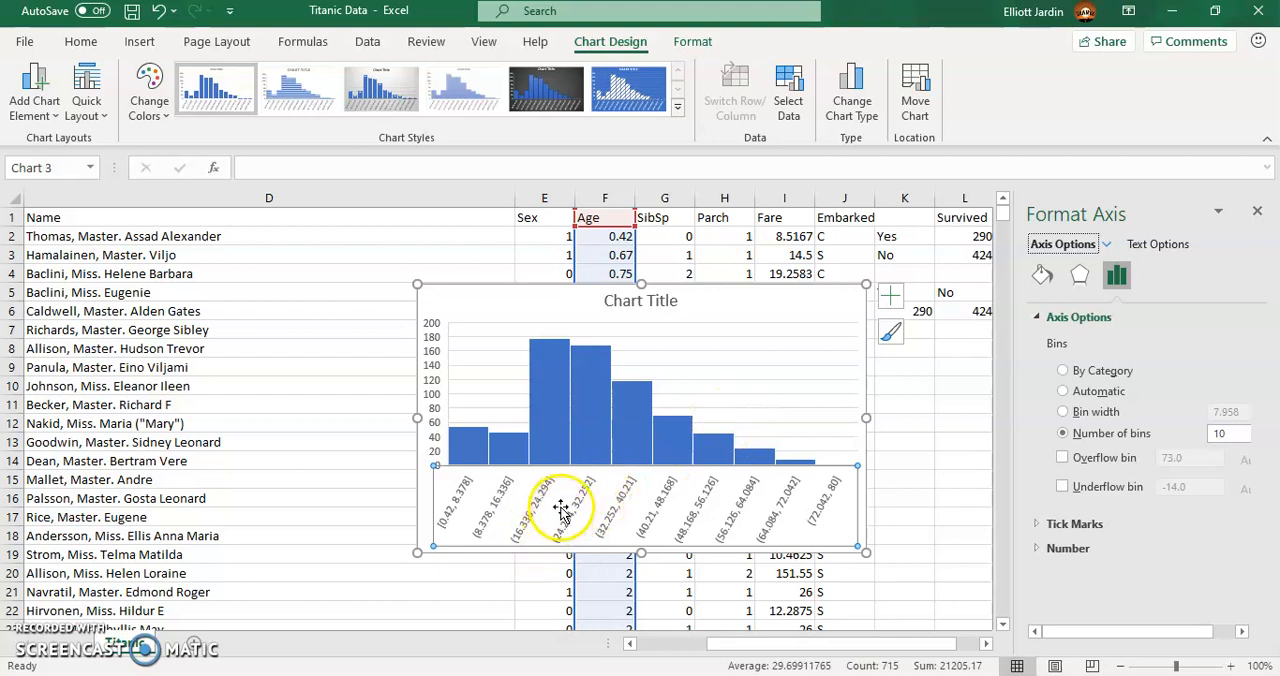
left_click(817, 313)
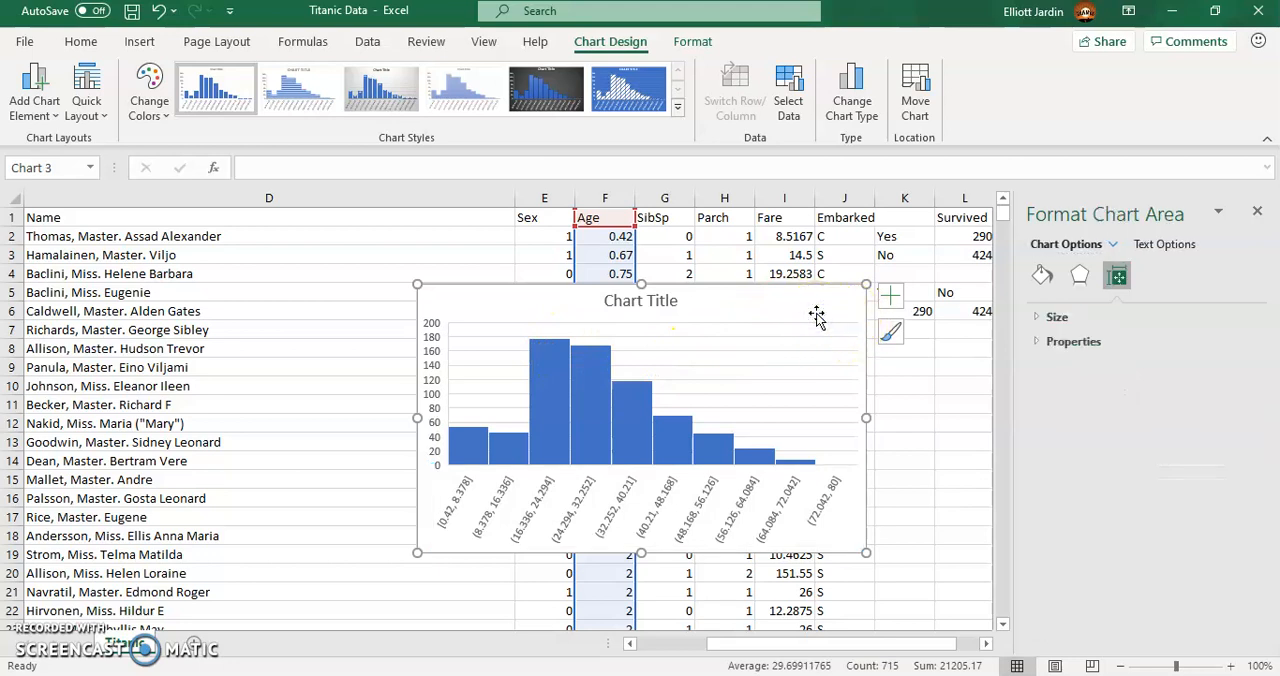
key("Delete")
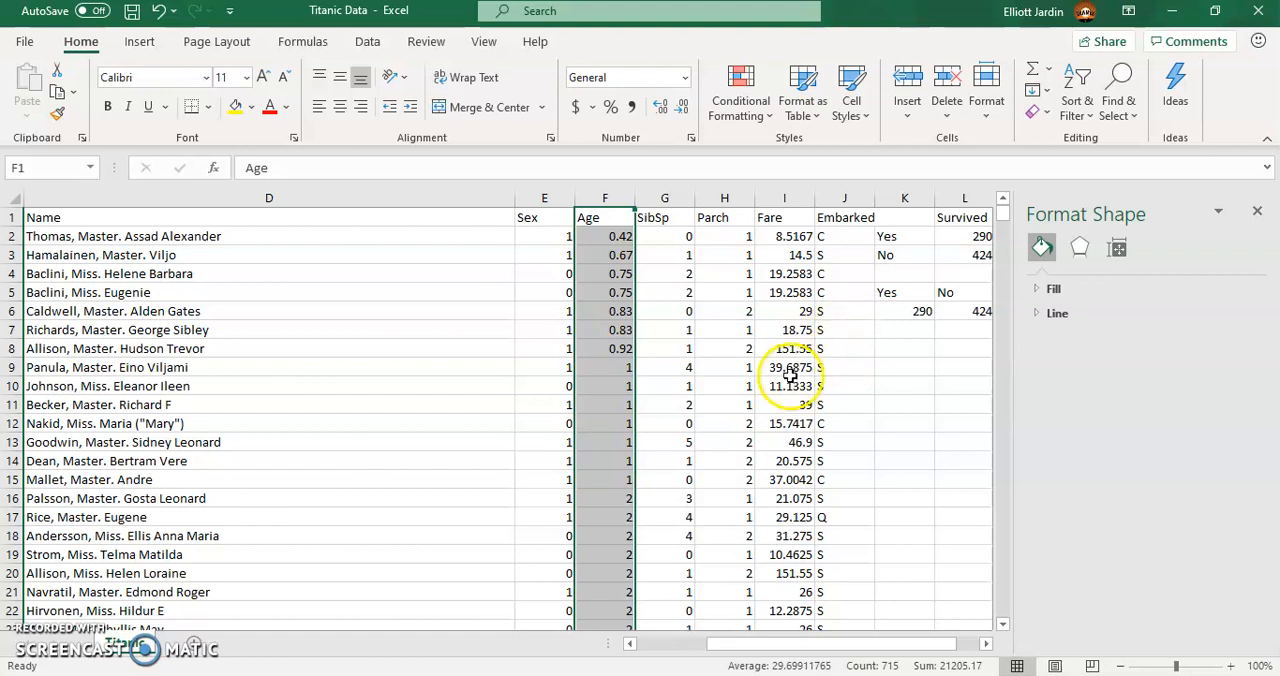
- Enter the headings Men in Q1 and Women in R1 for a count table by sex
left_click(986, 644)
left_click(986, 644)
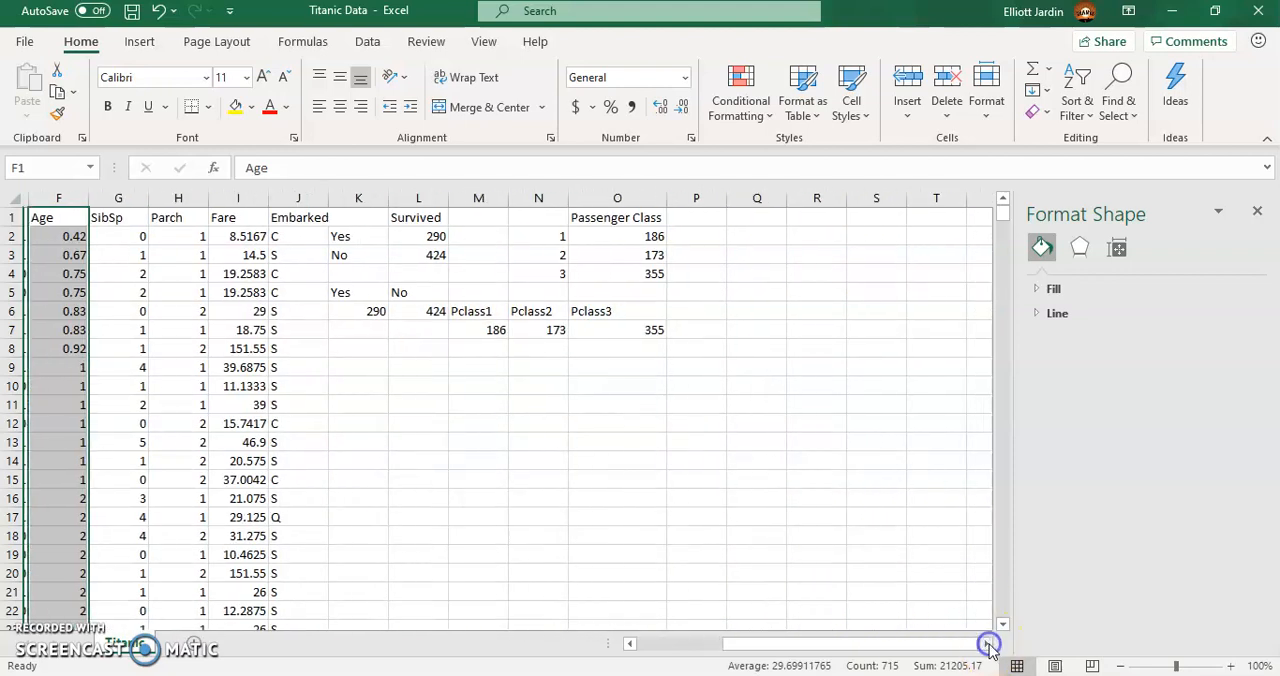
left_click(742, 216)
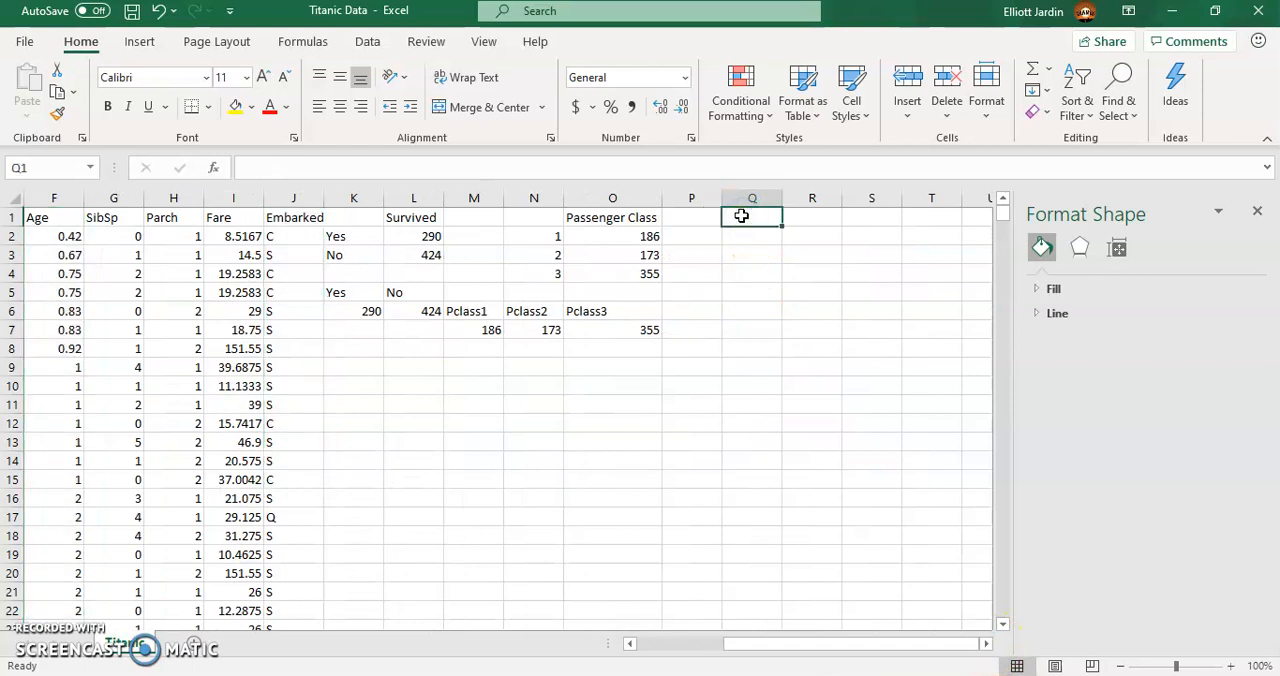
type("M")
key("Tab")
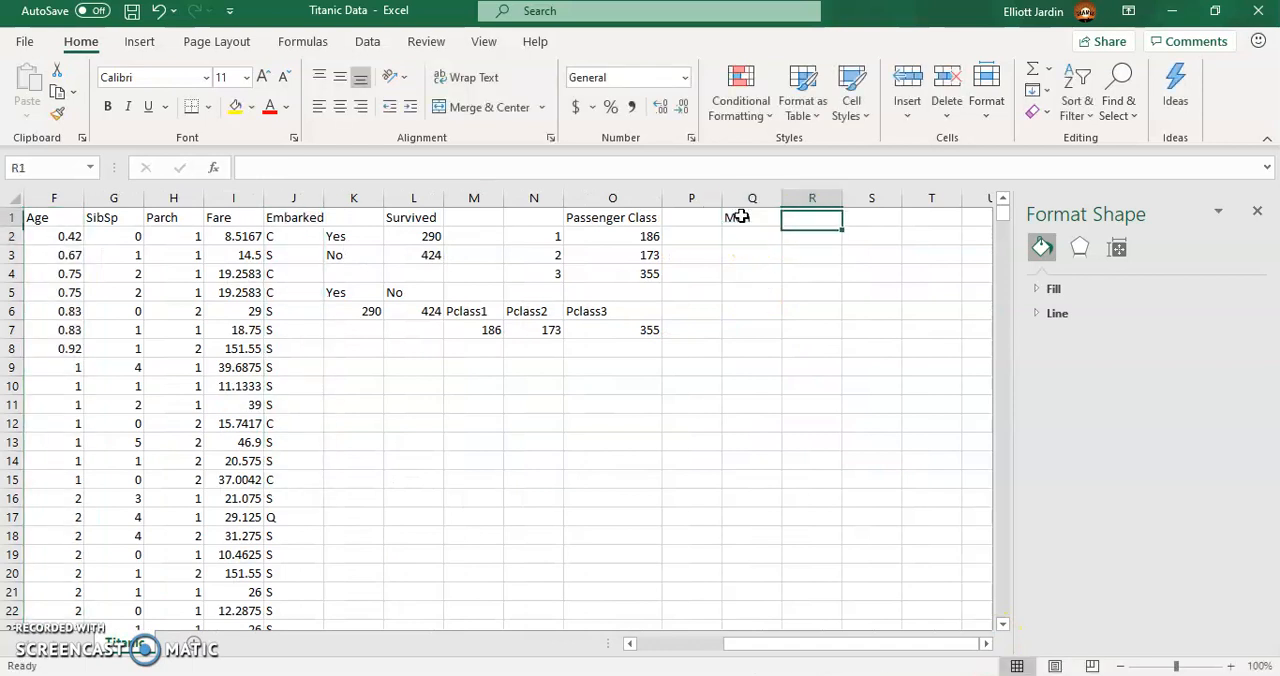
type("Women")
key("Return")
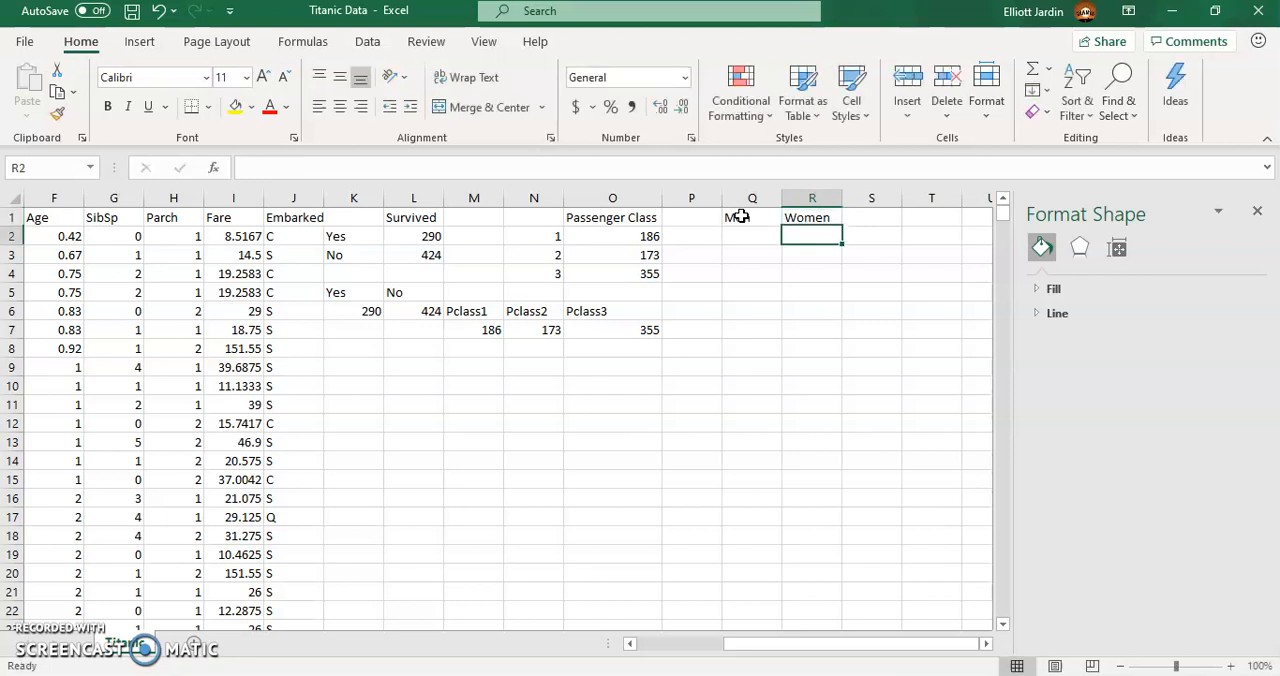
- Enter a COUNTIF formula in Q2 that counts the men, coded 1, in the Sex range E2:E715
left_click(731, 241)
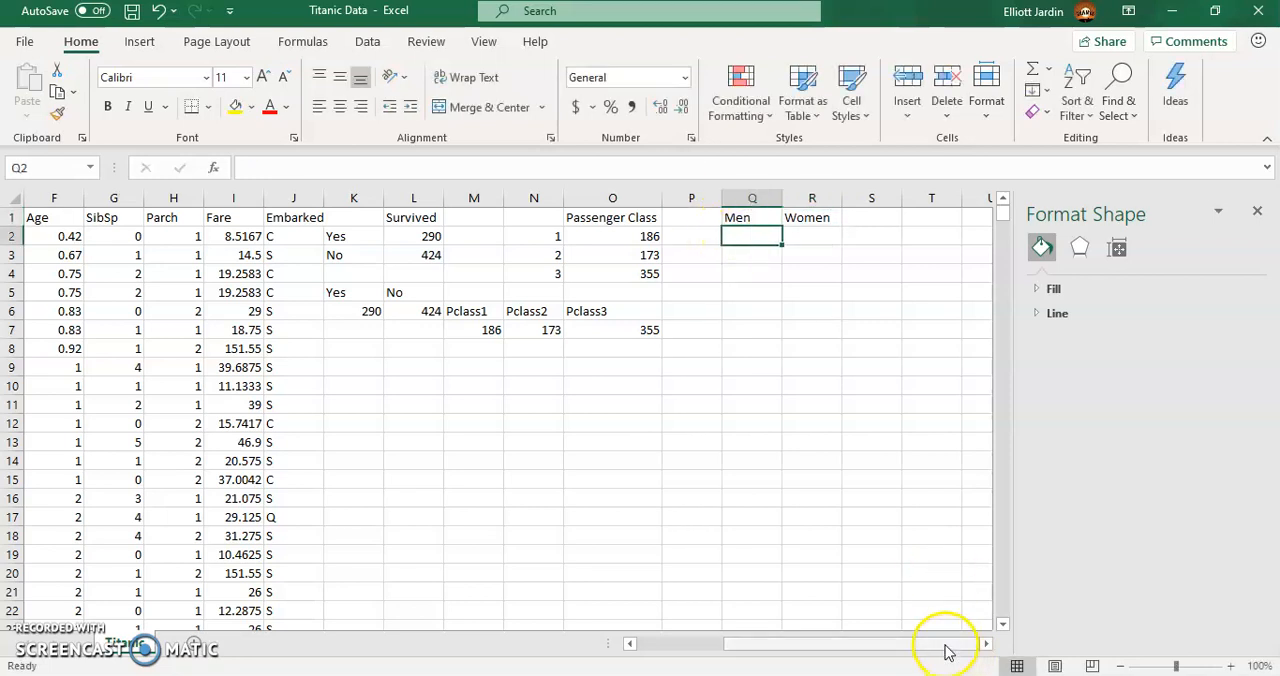
type("=")
left_click_drag(883, 646, 808, 632)
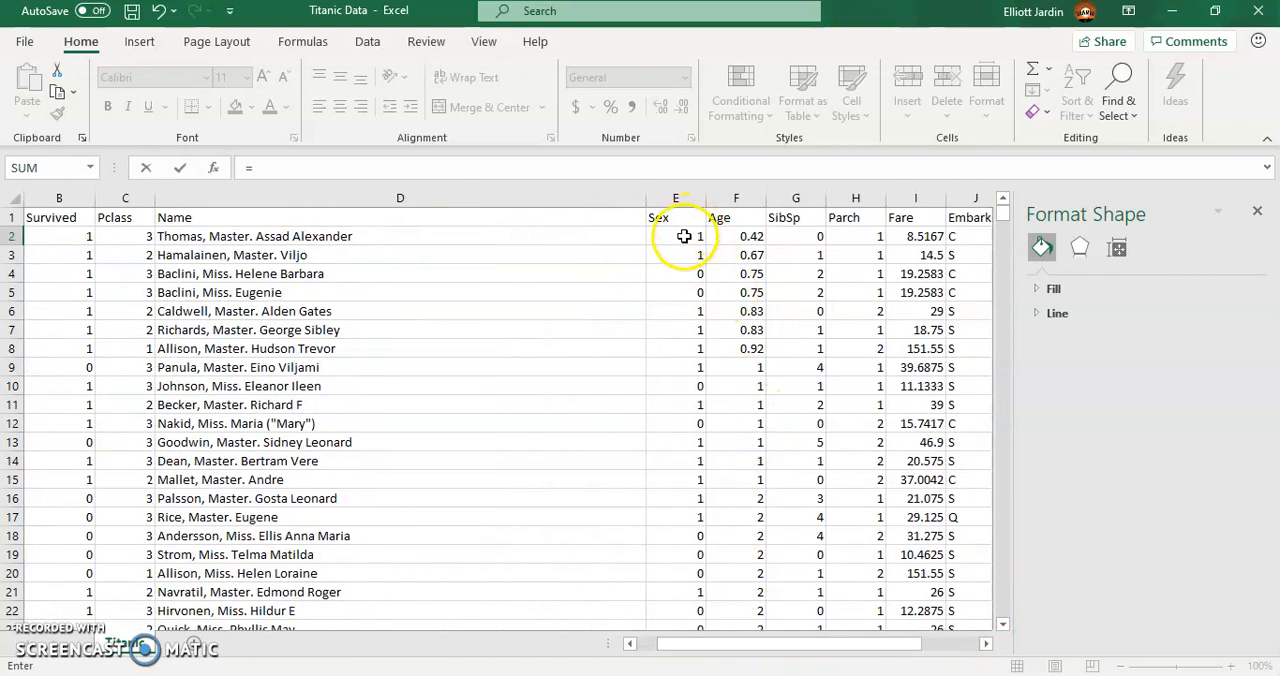
left_click(465, 166)
type("countif(")
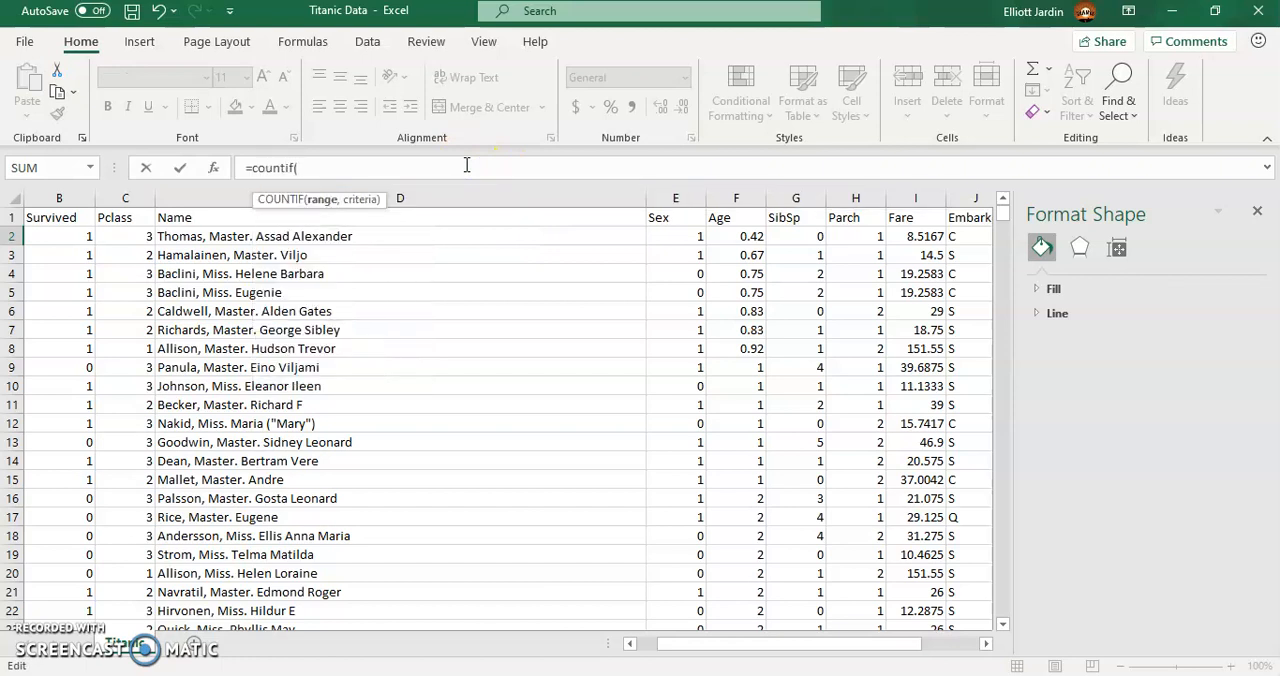
left_click(671, 235)
key("ctrl+shift+Down")
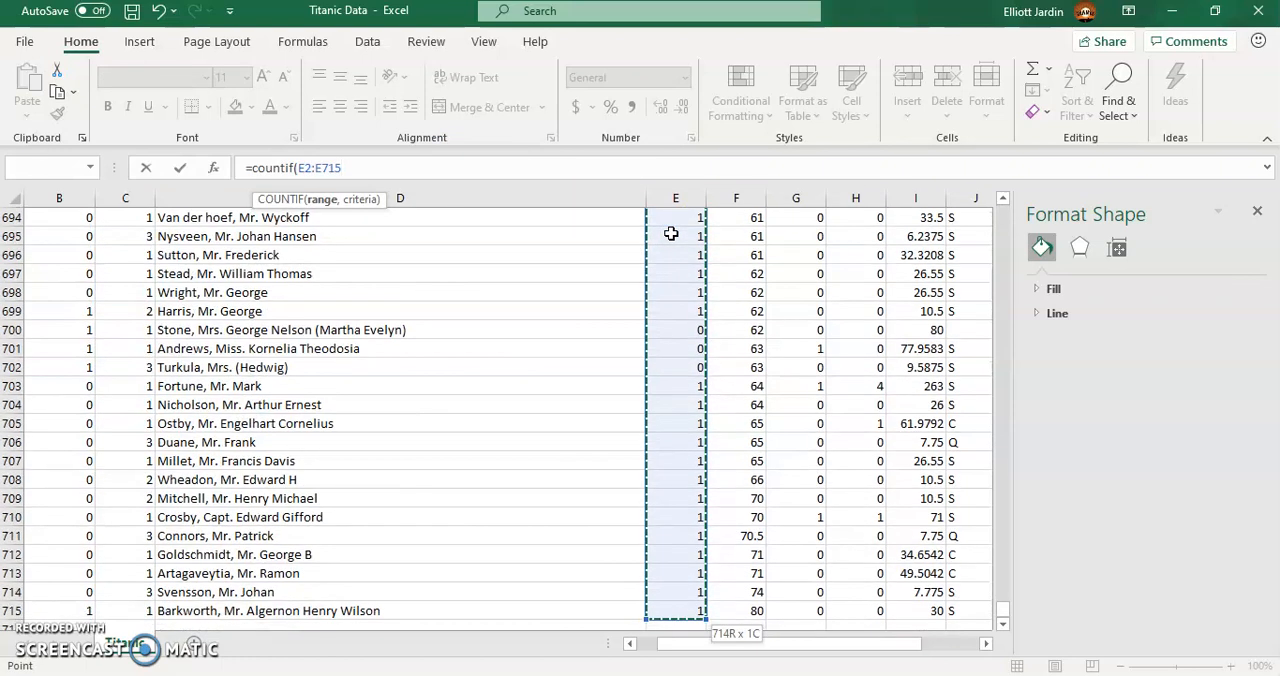
type(",1")
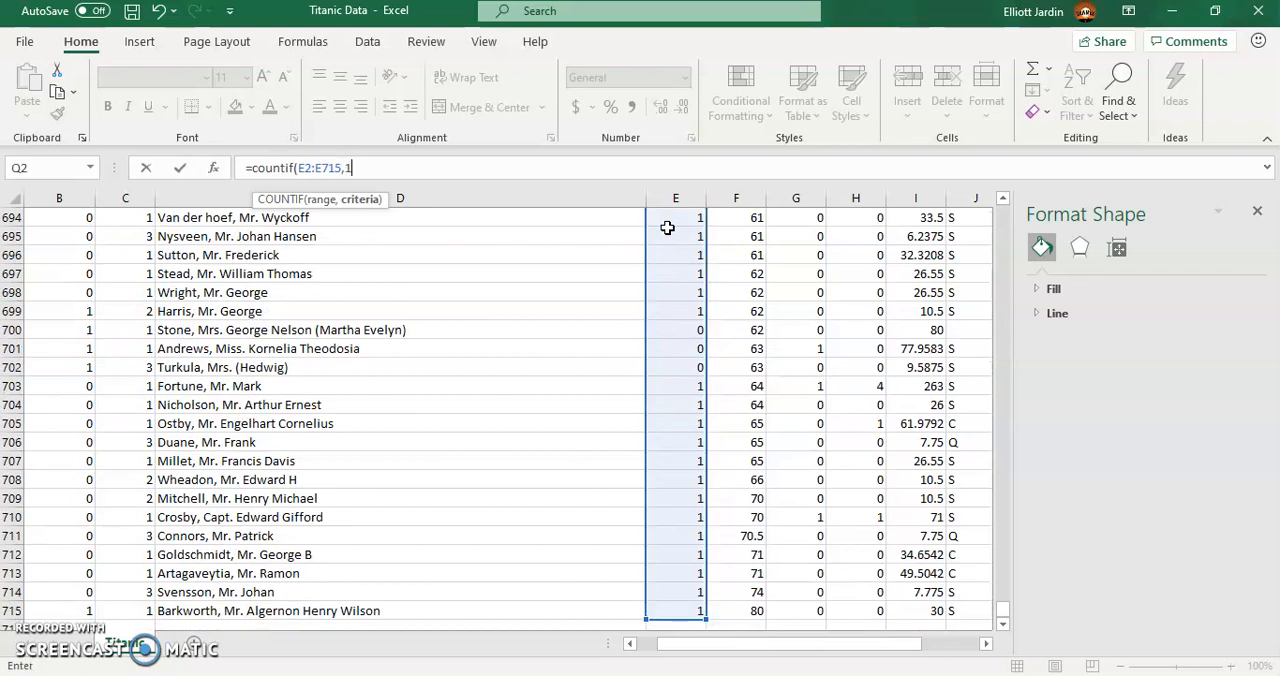
key("Return")
scroll(894, 243, "up", 1)
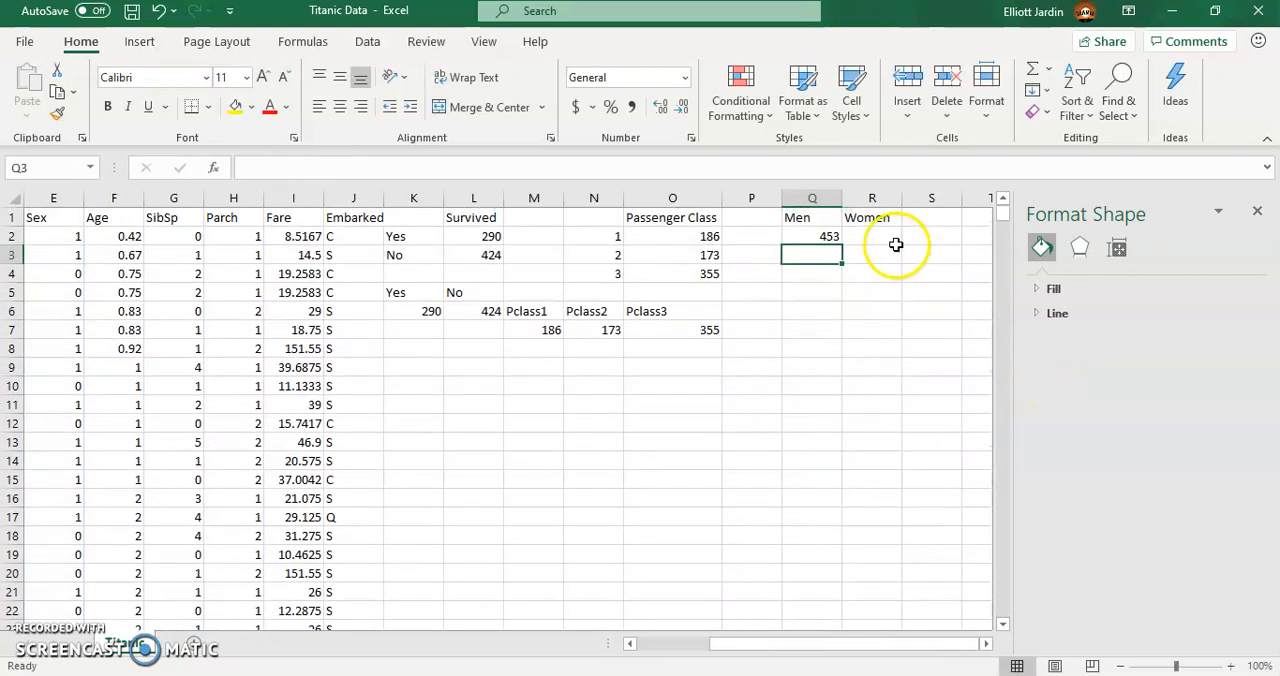
- Enter a COUNTIF formula in R2 that counts the value 0 in the Sex range E2:E715
left_click(866, 237)
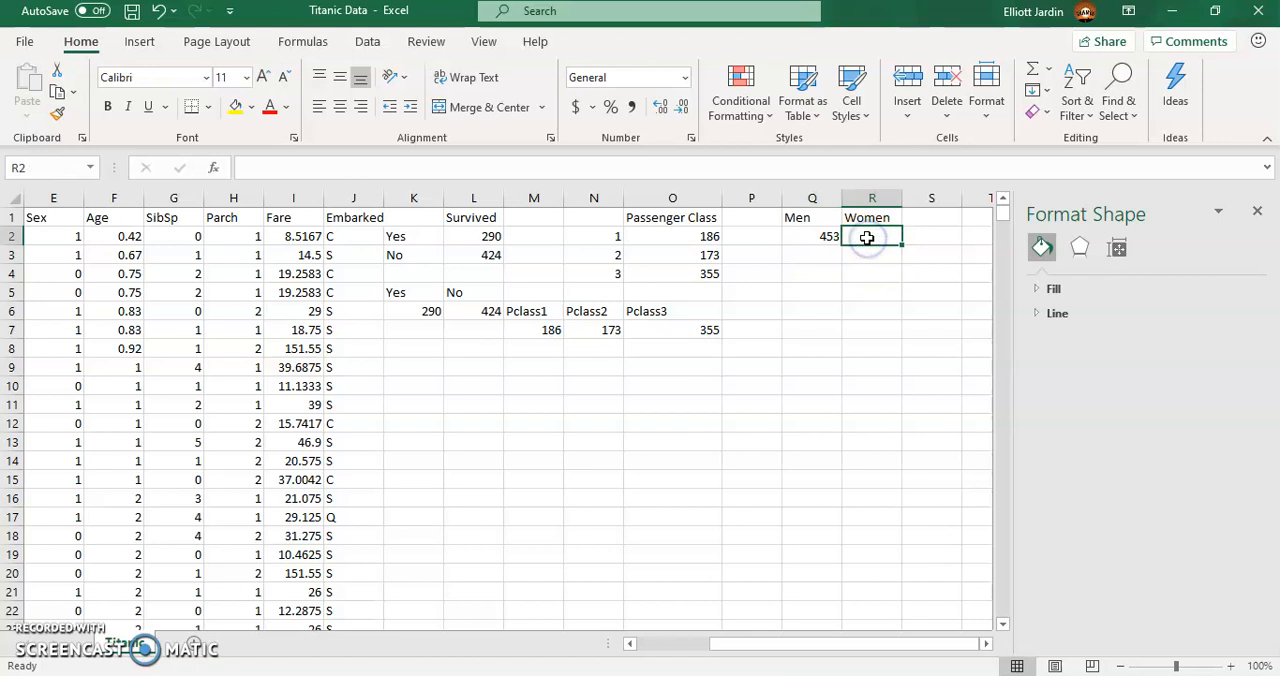
type("=co")
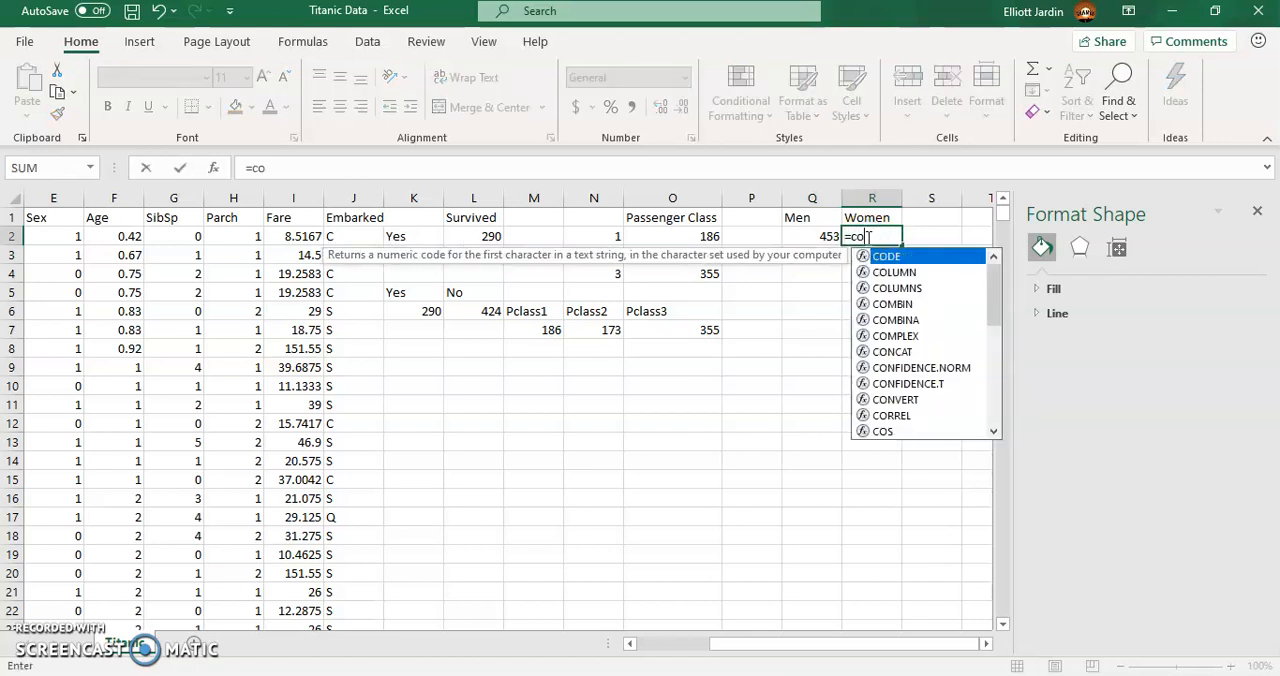
type("untif")
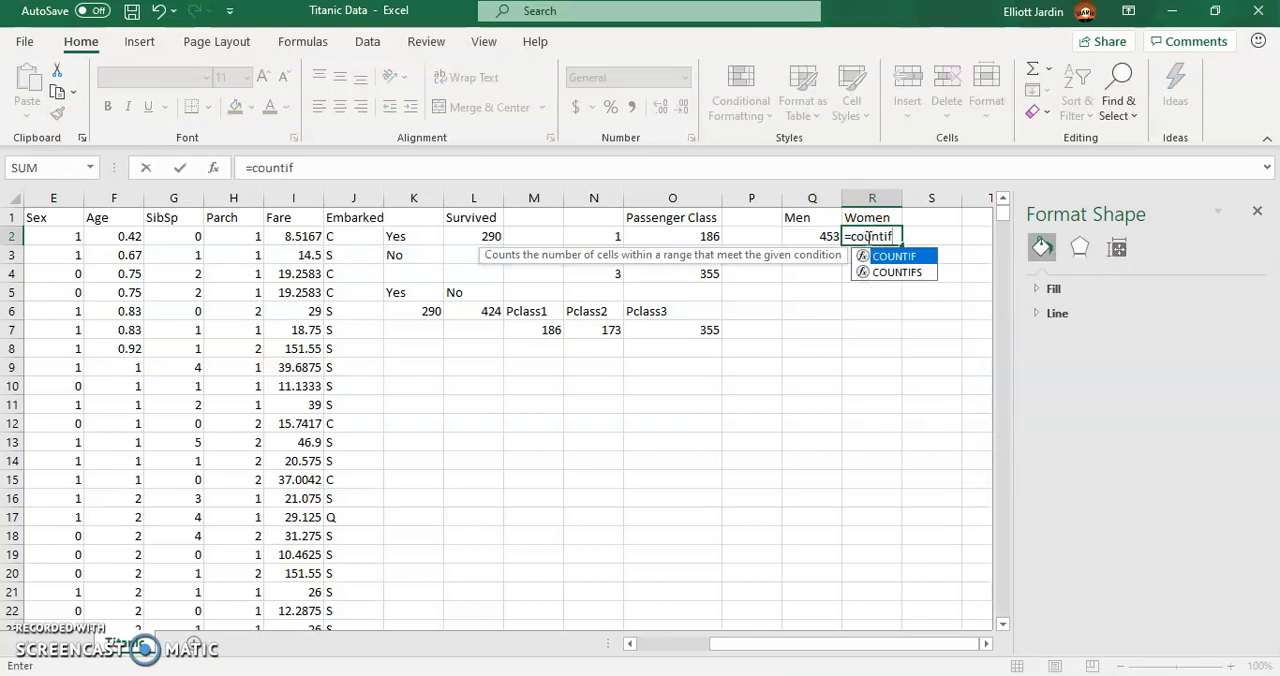
type("(")
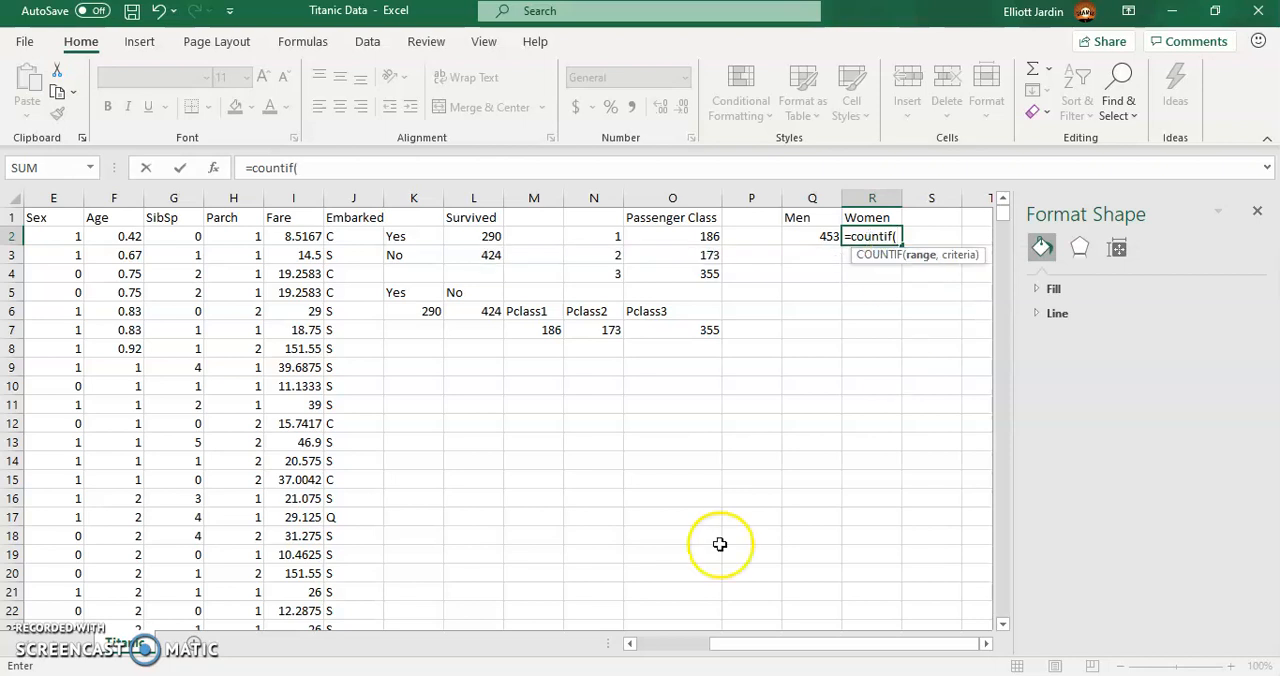
left_click_drag(740, 643, 640, 643)
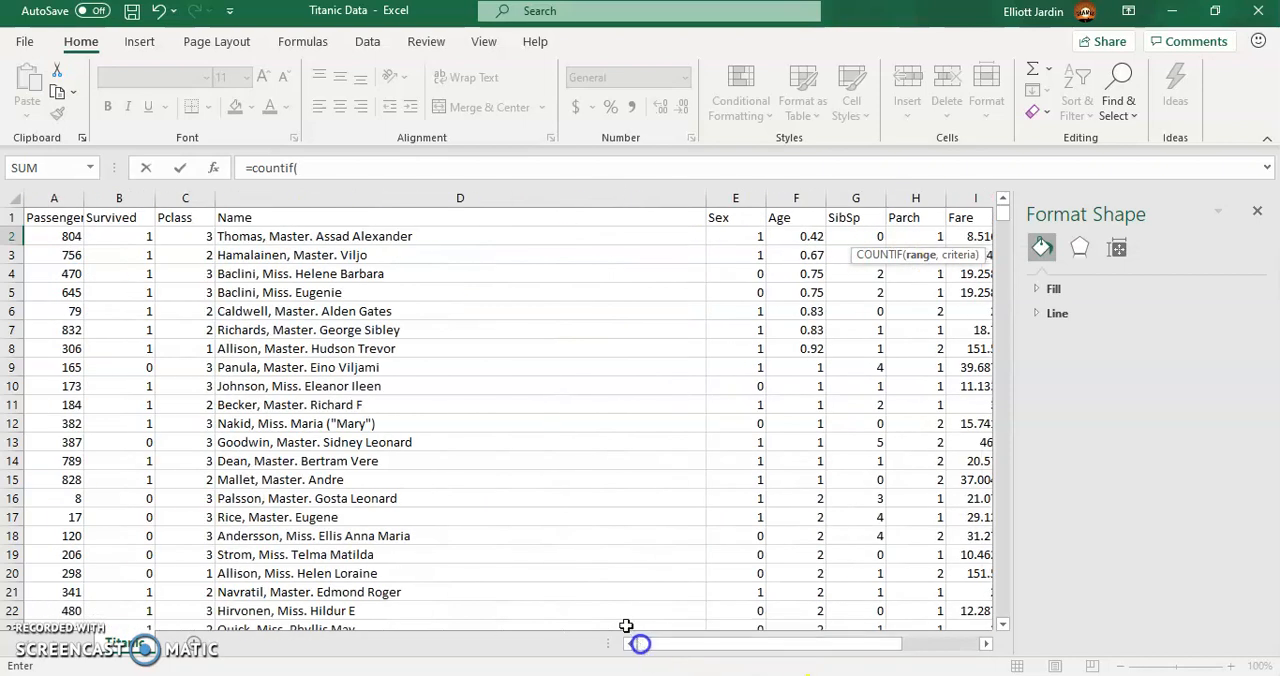
left_click(743, 238)
key("ctrl+shift+Down")
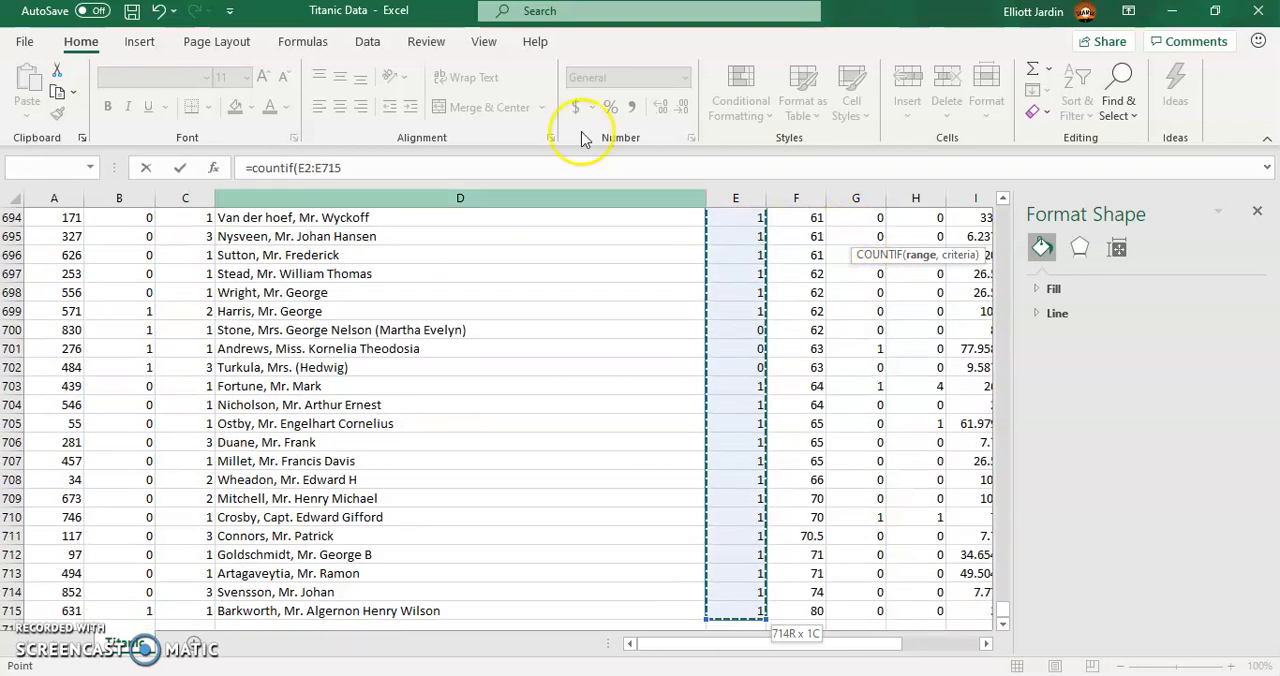
left_click(379, 166)
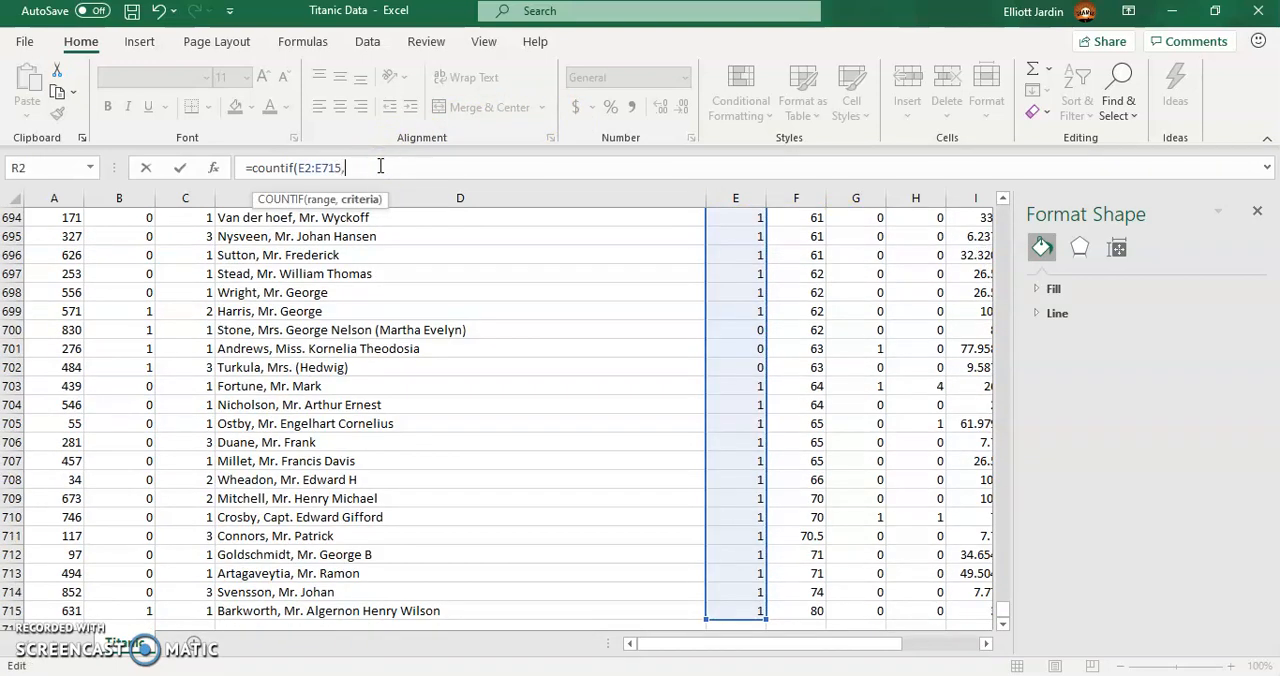
type("0)")
key("Return")
scroll(651, 343, "up", 1)
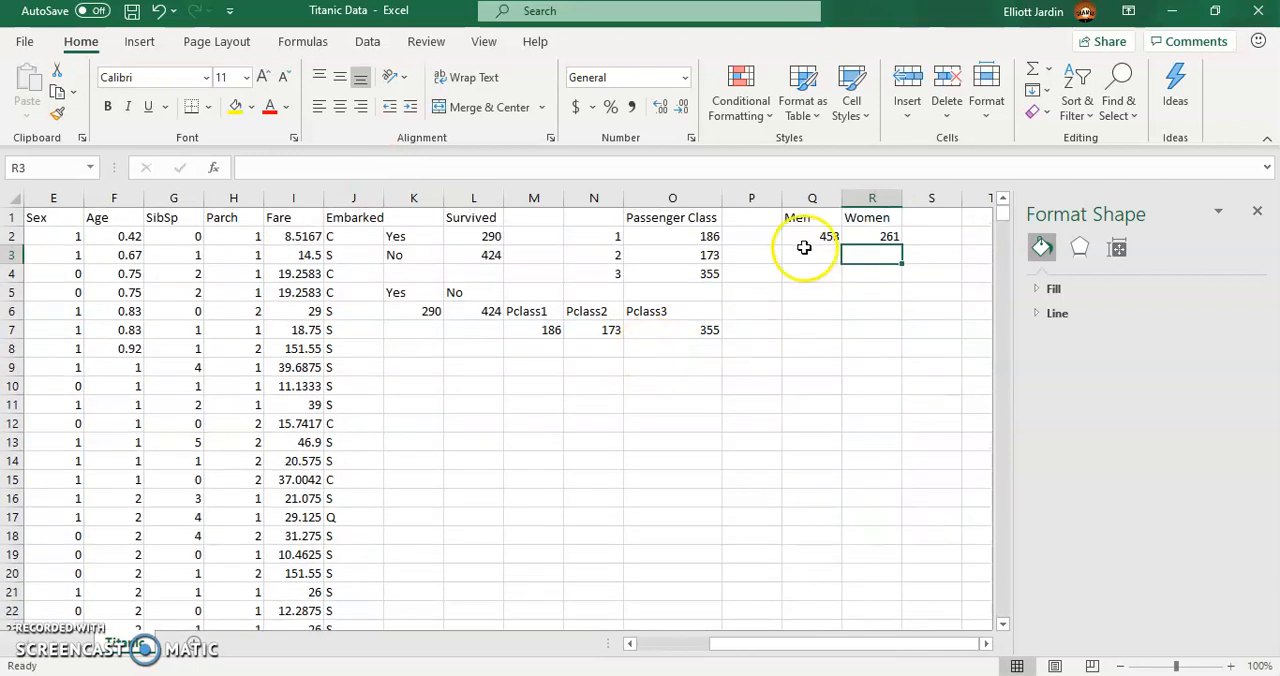
- Preview the recommended charts for the Men and Women count table Q1:R2, and close the preview without inserting one
left_click_drag(800, 217, 866, 240)
left_click(139, 41)
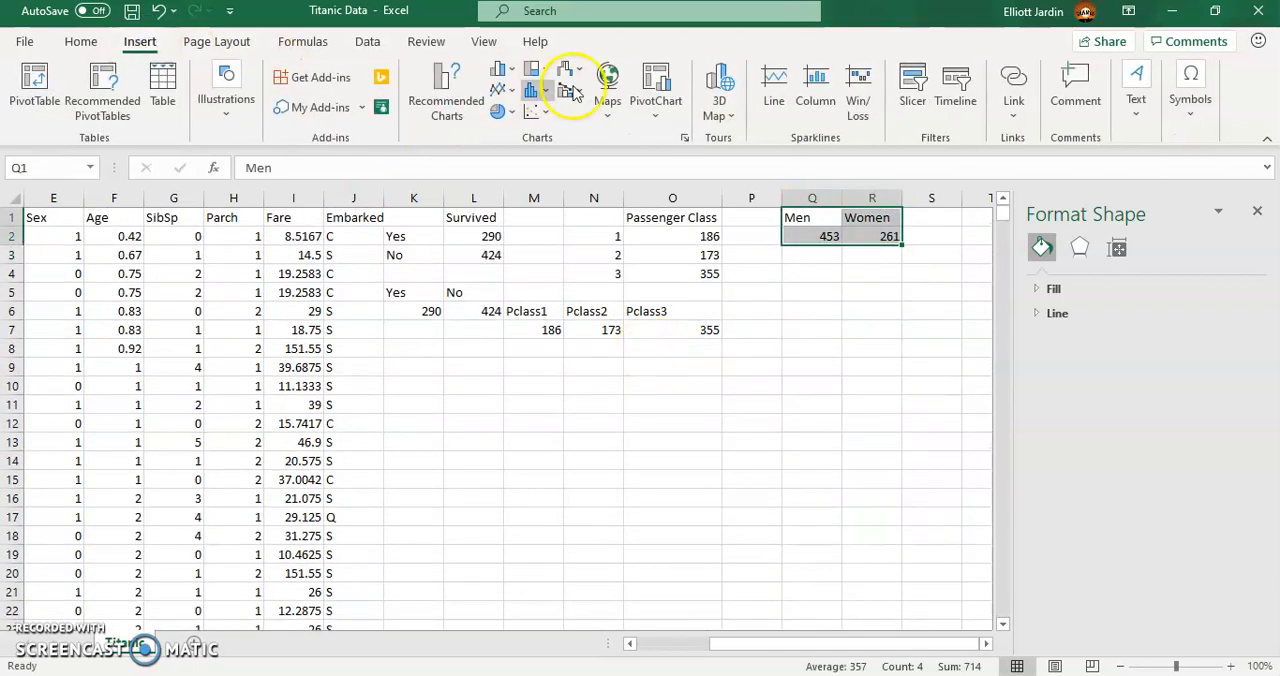
left_click(555, 90)
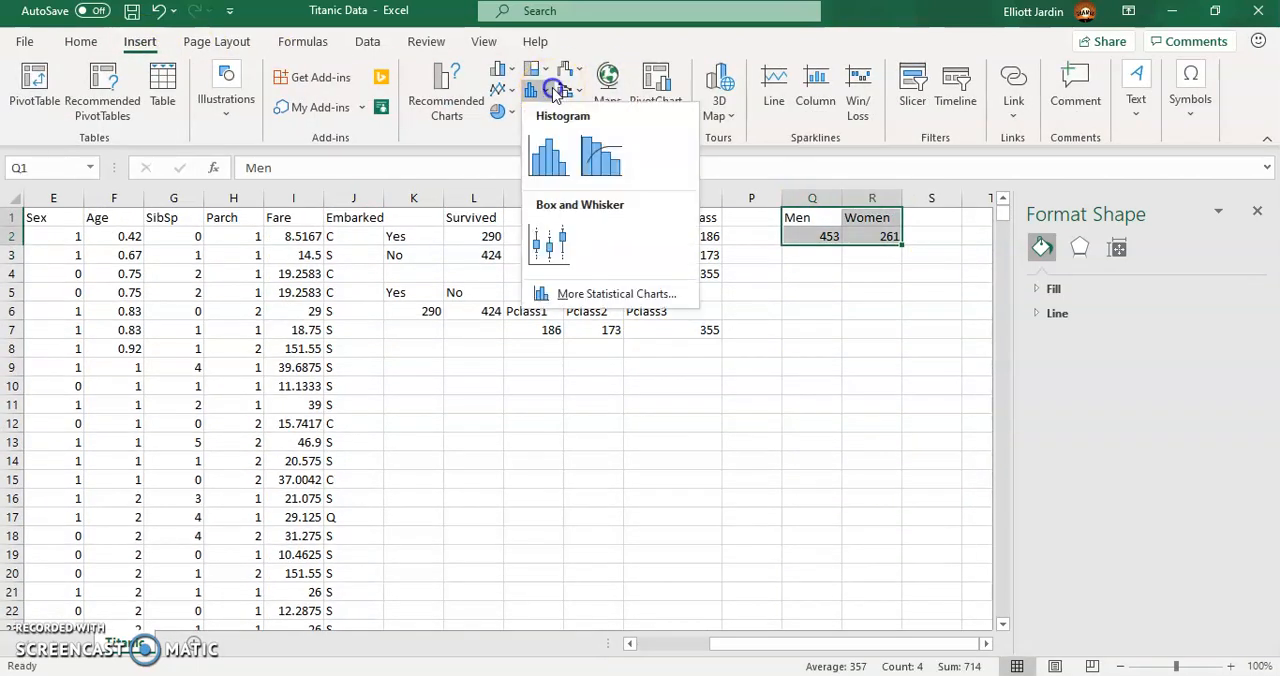
left_click(500, 70)
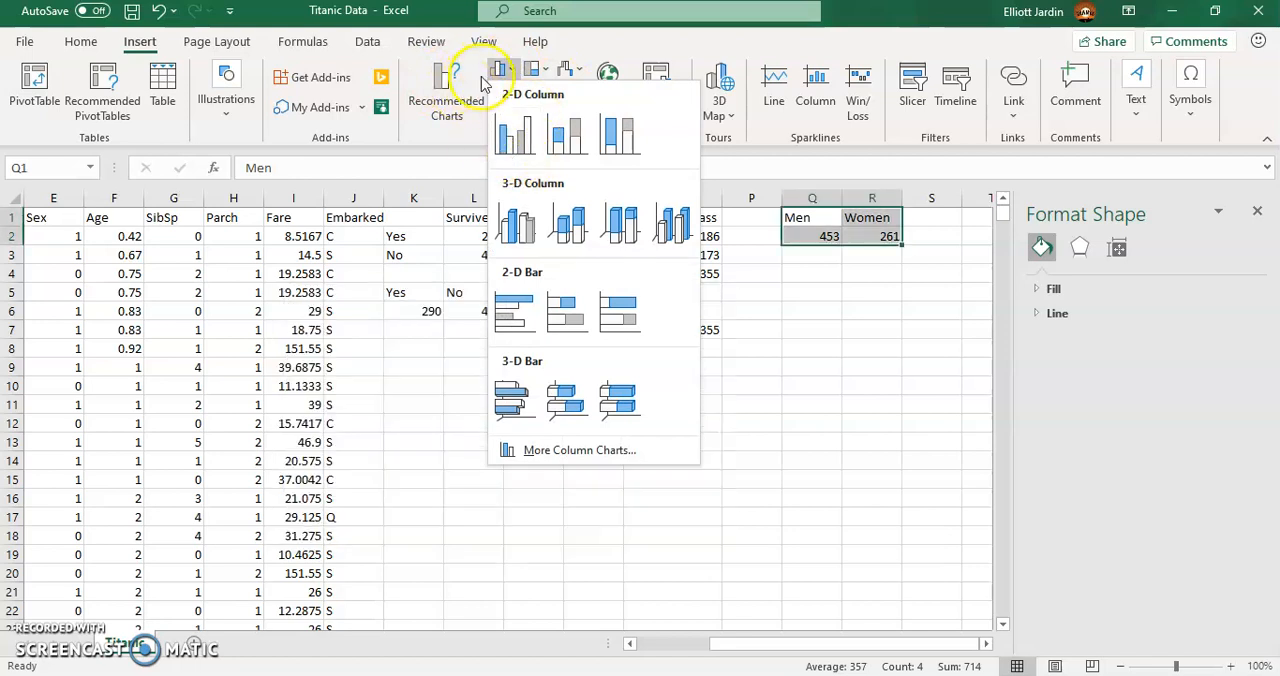
left_click(446, 100)
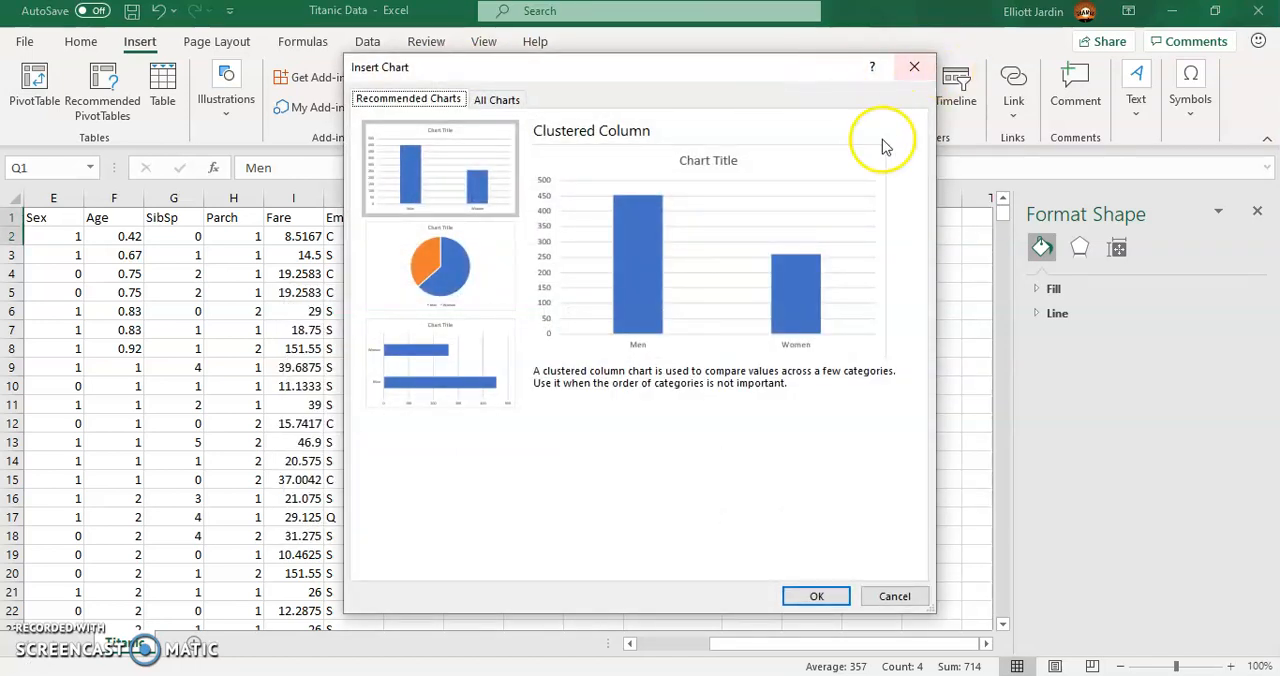
left_click(920, 65)
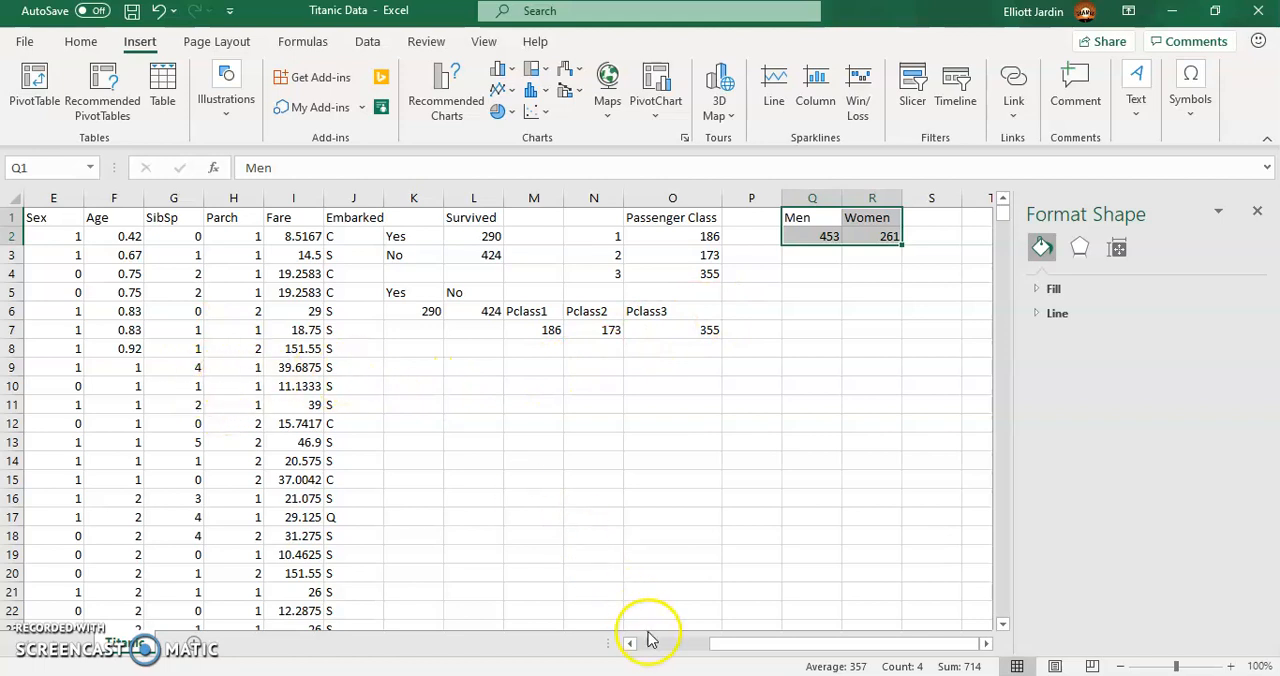
- Copy the Survived and Pclass columns into a new sheet named class vs survival, starting at A1
left_click_drag(733, 655, 620, 651)
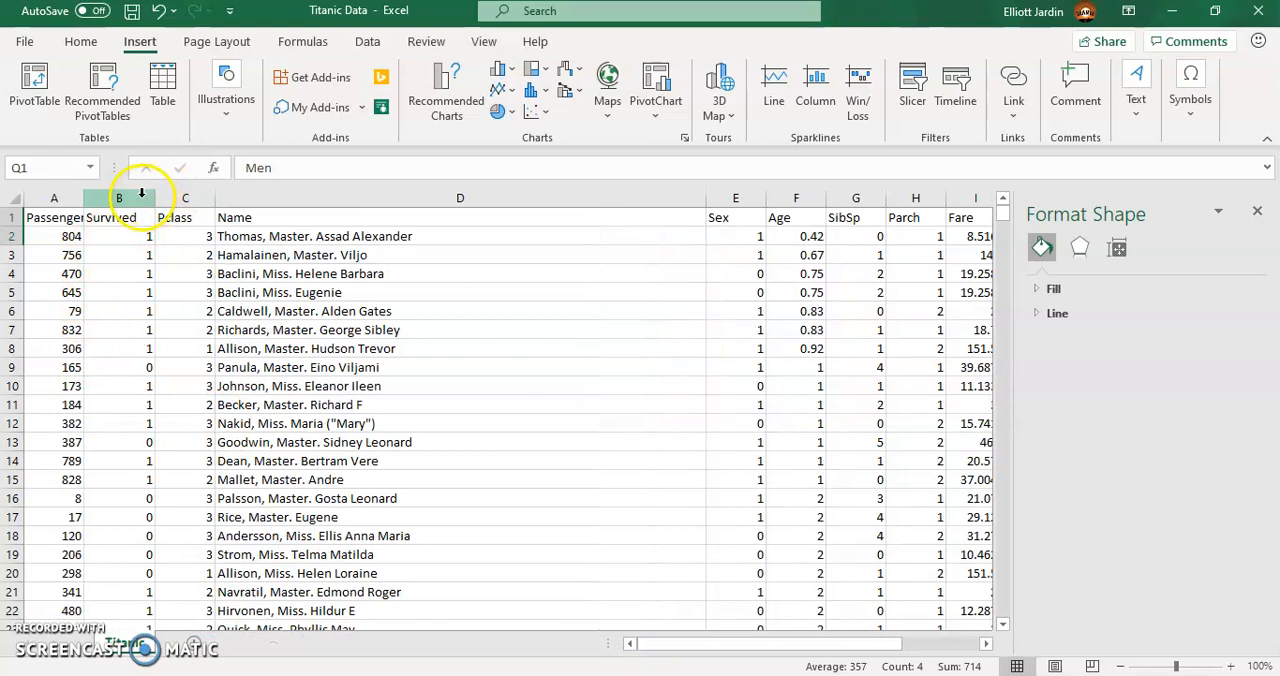
left_click(180, 197)
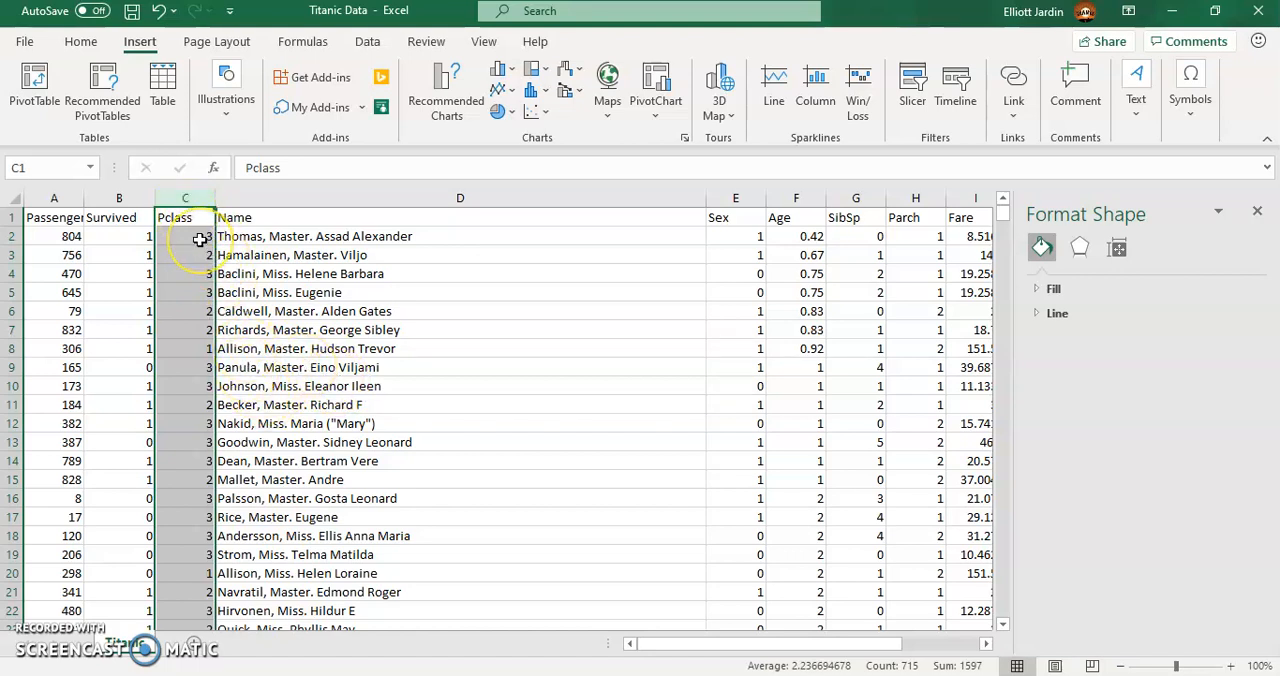
left_click_drag(118, 197, 184, 195)
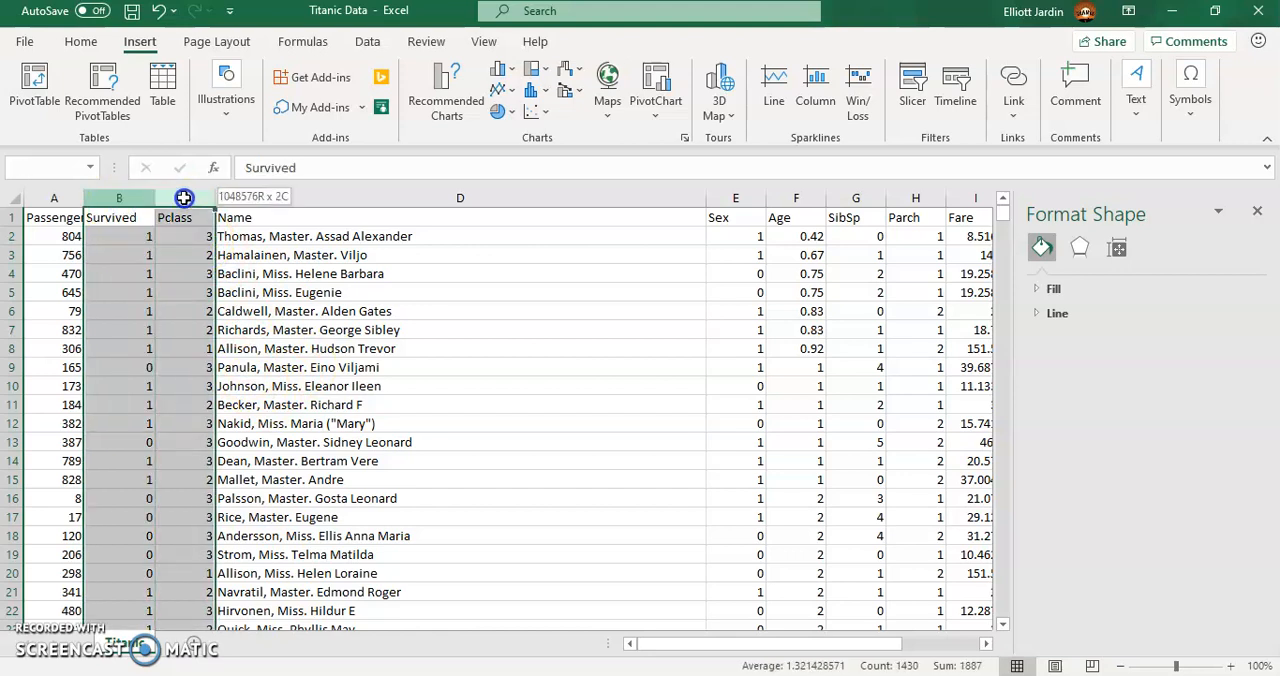
key("ctrl+c")
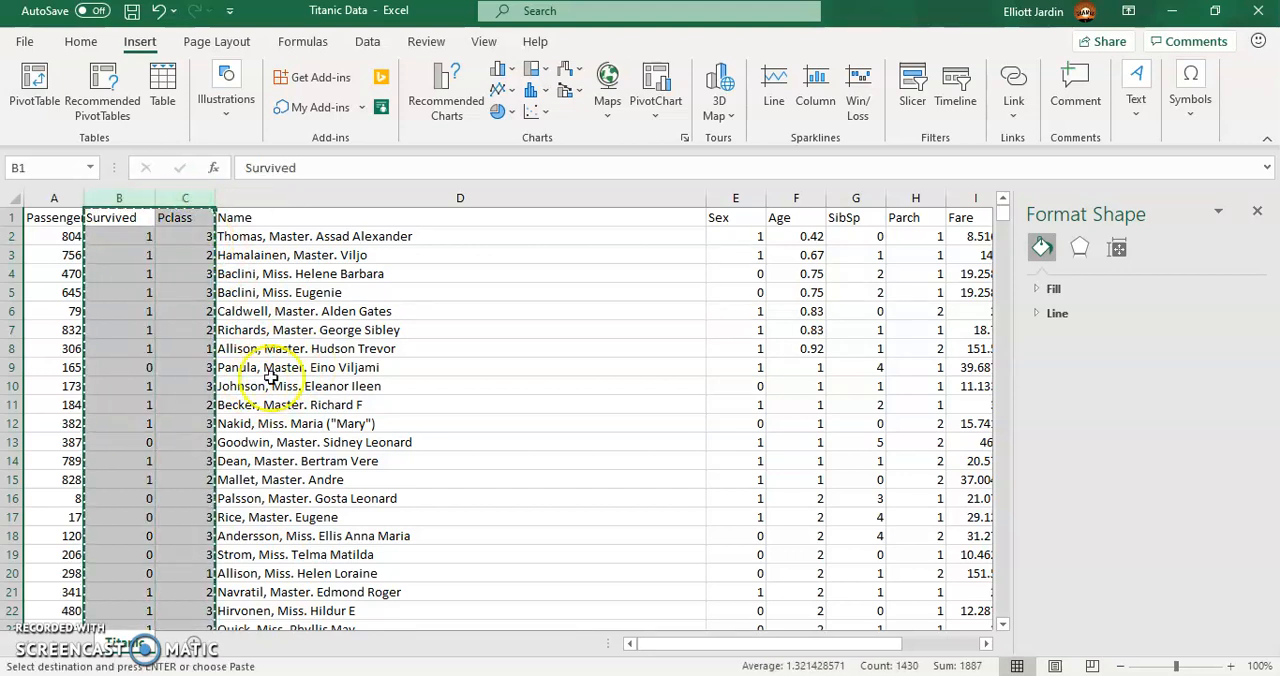
left_click(190, 644)
double_click(203, 643)
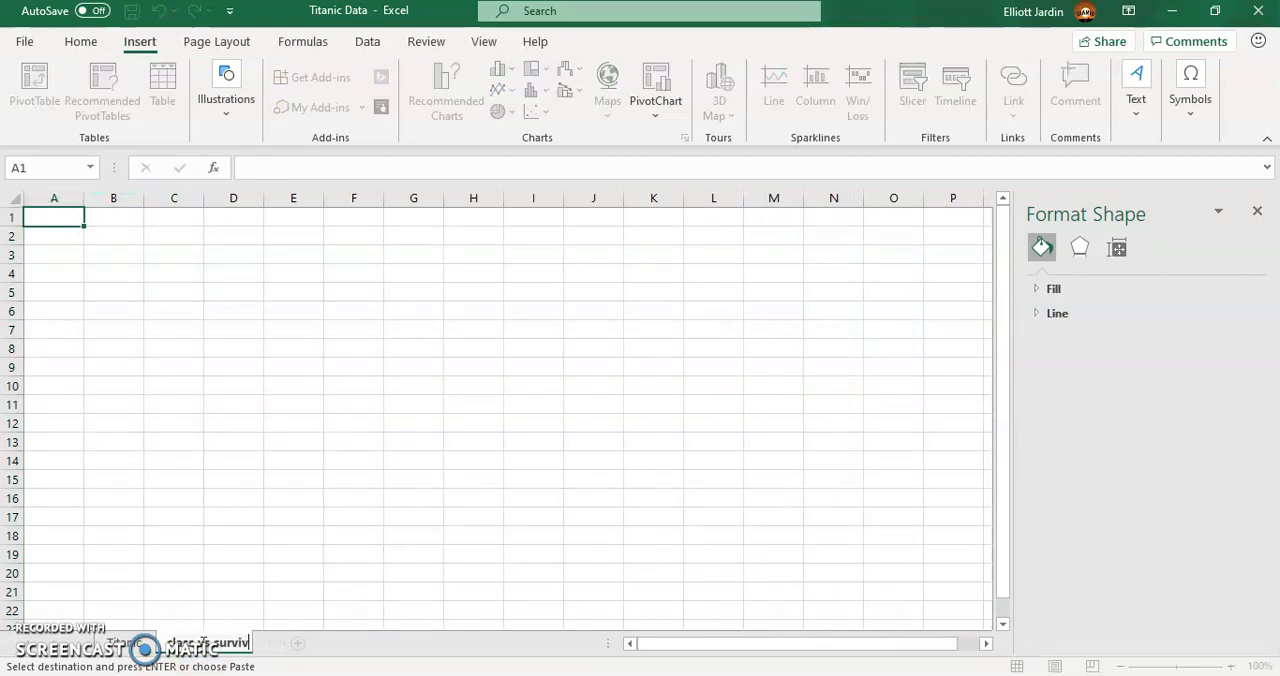
left_click(54, 217)
key("ctrl+v")
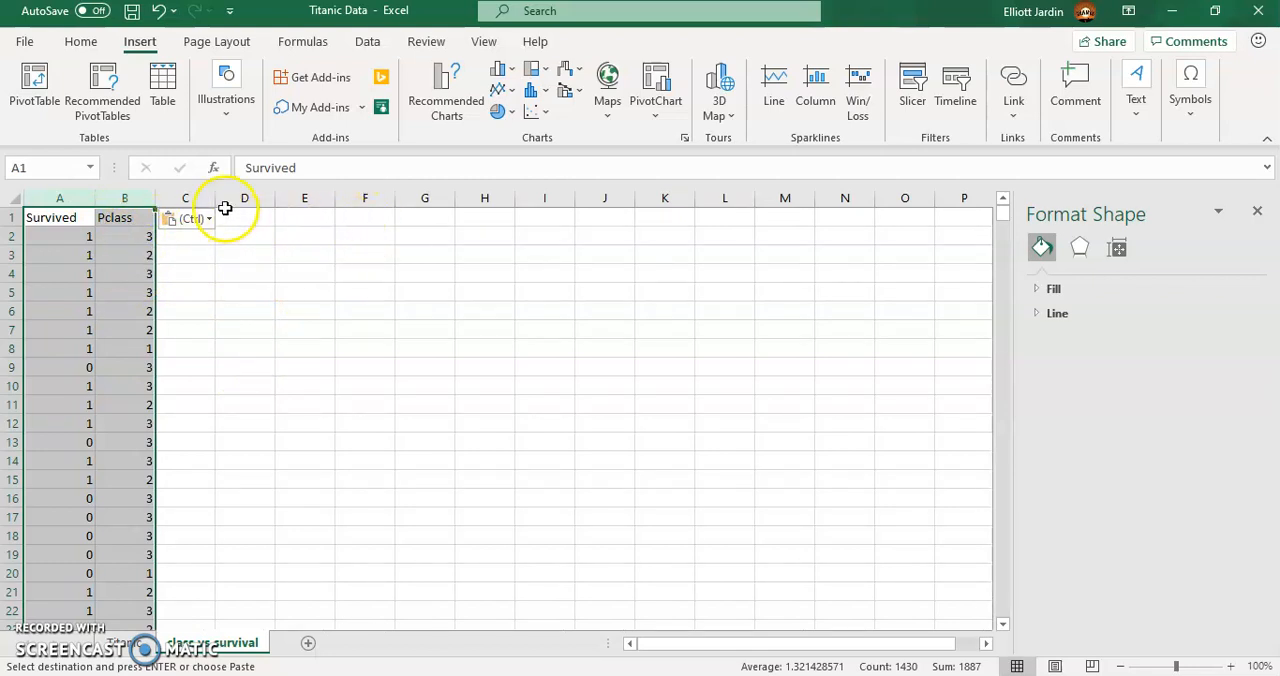
- Sort the copied Survived and Pclass columns by Pclass from smallest to largest, treating the first row as headers
left_click_drag(59, 198, 112, 195)
left_click(375, 36)
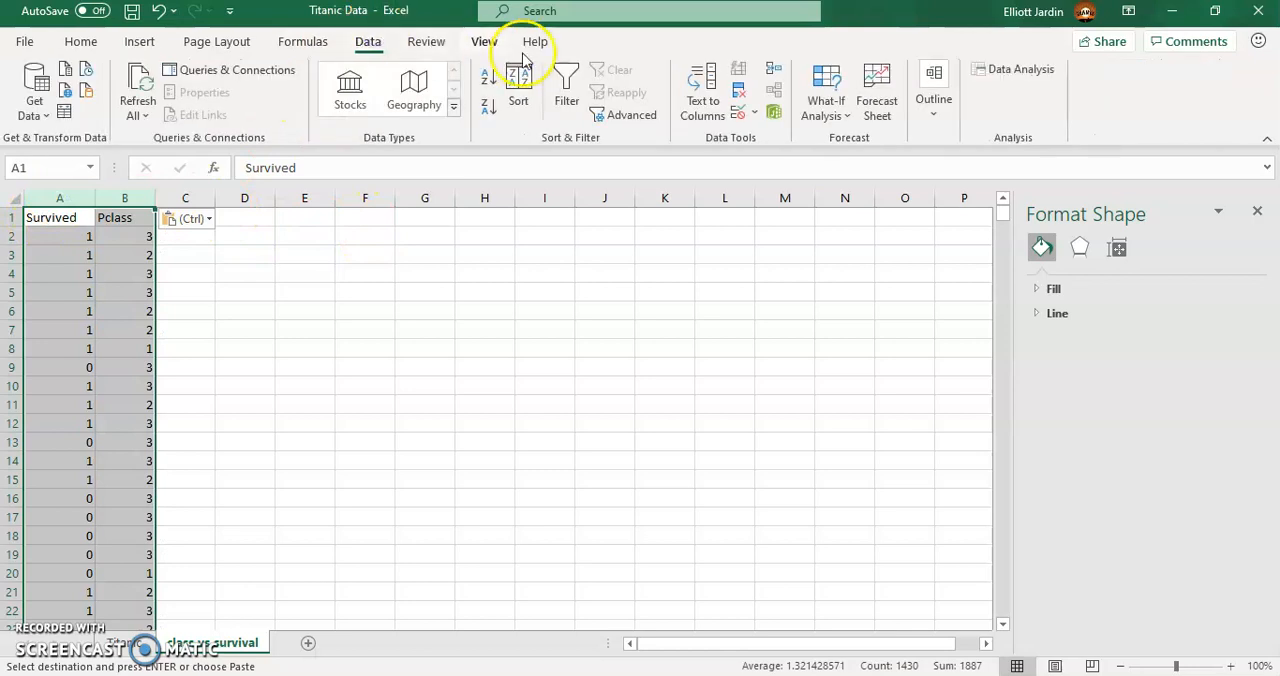
left_click(518, 80)
left_click(656, 224)
left_click(600, 254)
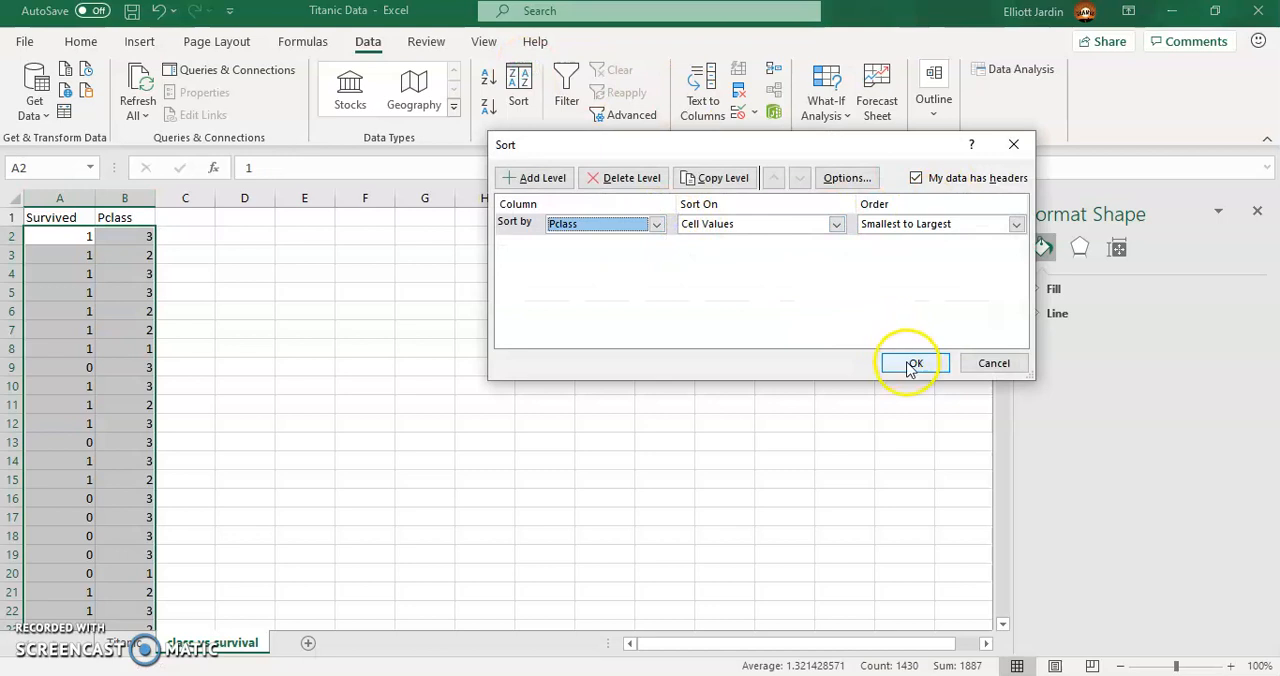
left_click(910, 363)
- Copy the class 2 rows A188:B360 and paste them beside the data, starting at E2
scroll(118, 311, "down", 20)
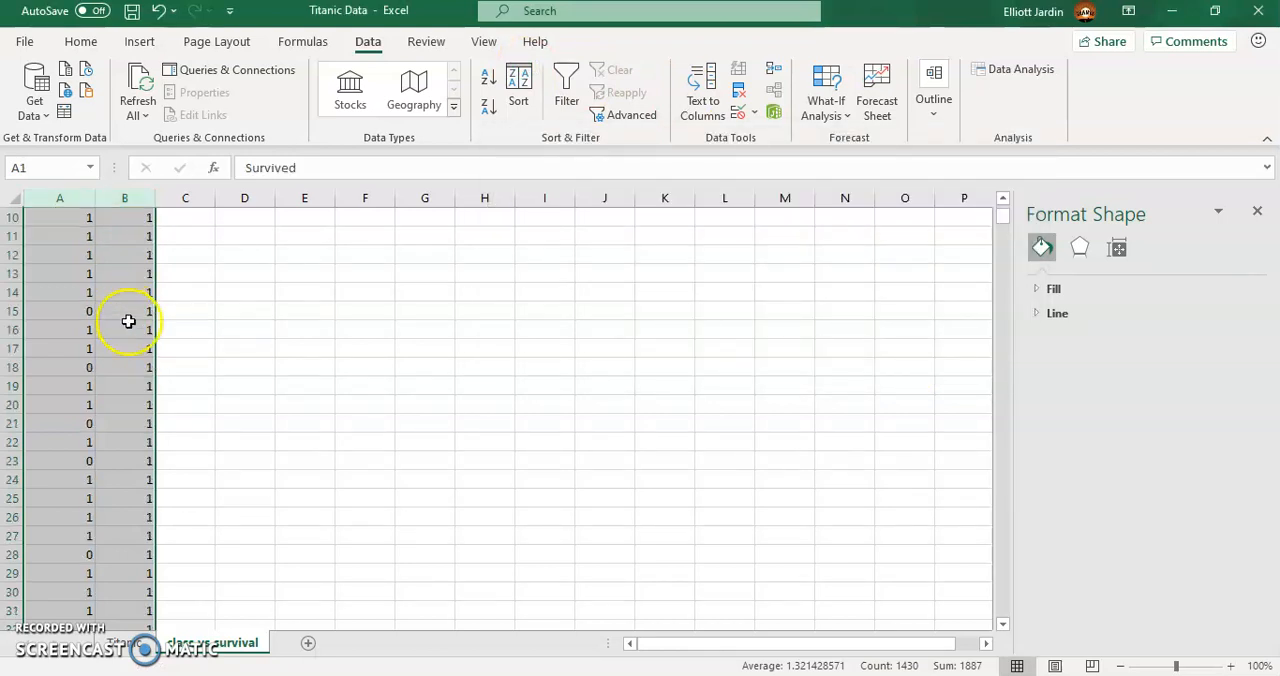
scroll(120, 386, "down", 20)
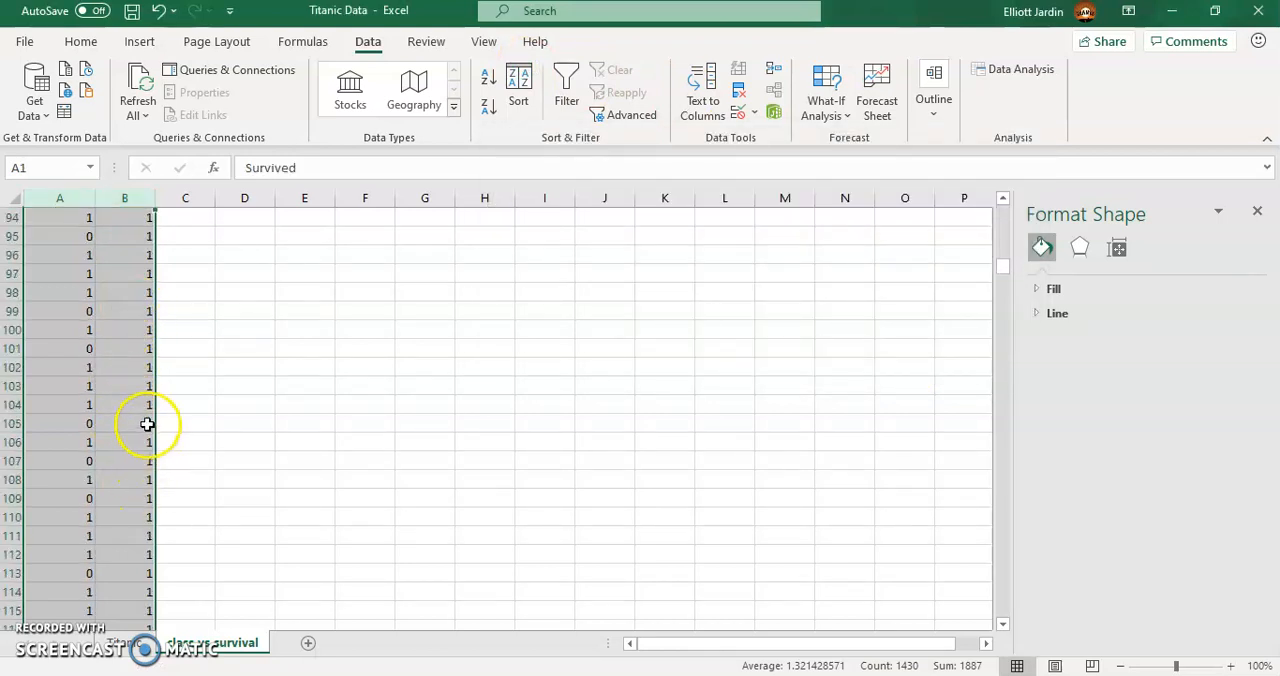
scroll(323, 414, "up", 1)
left_click_drag(47, 404, 137, 497)
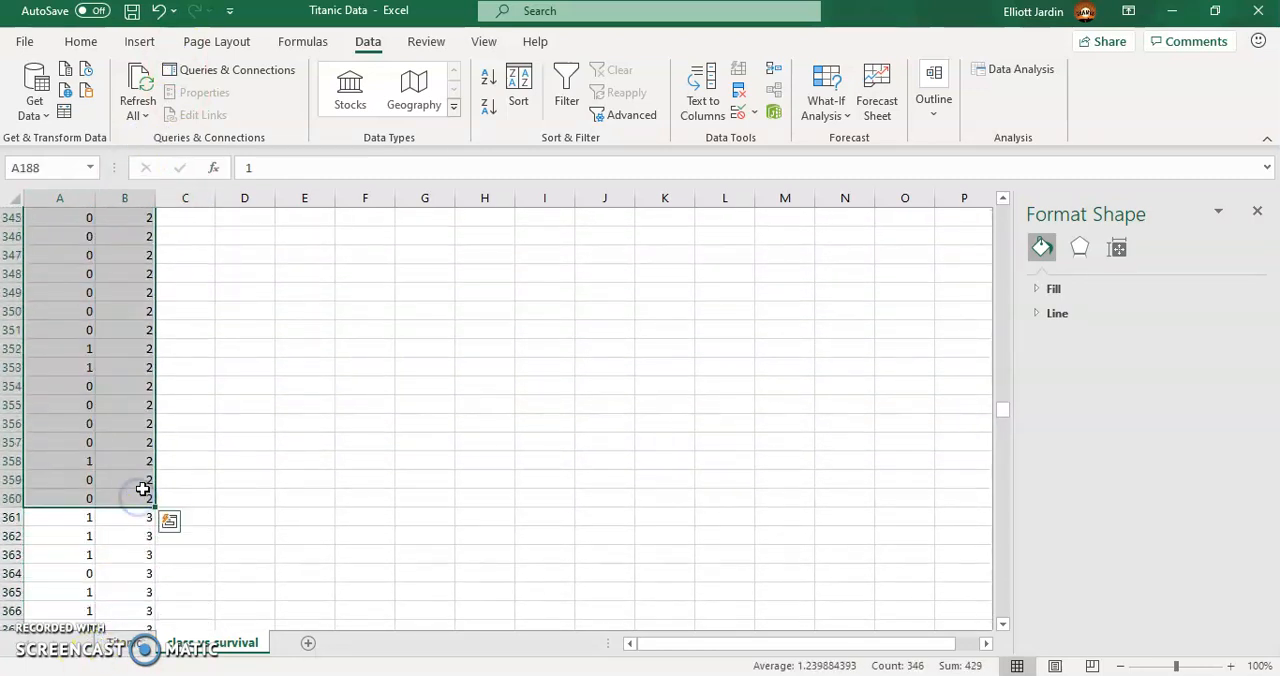
key("ctrl+c")
left_click_drag(1004, 409, 1005, 185)
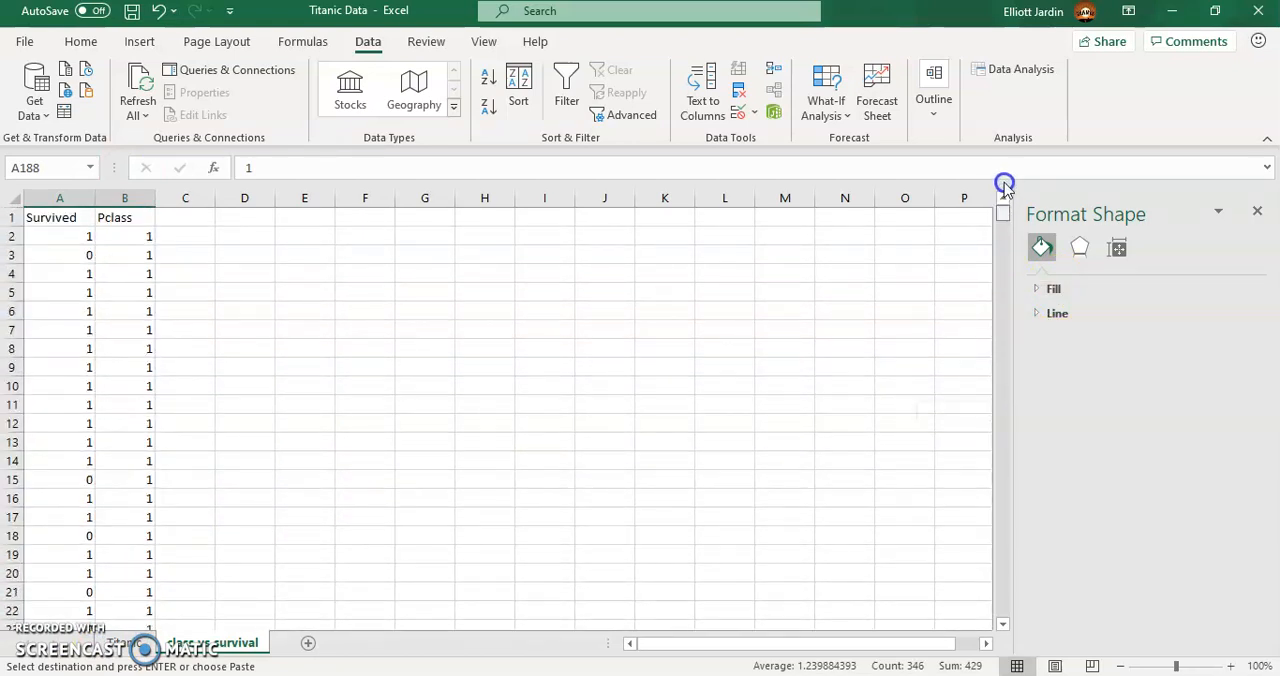
left_click(296, 240)
key("ctrl+v")
- Clear the original class 2 rows A188:B360 from the sorted columns
scroll(371, 476, "down", 13)
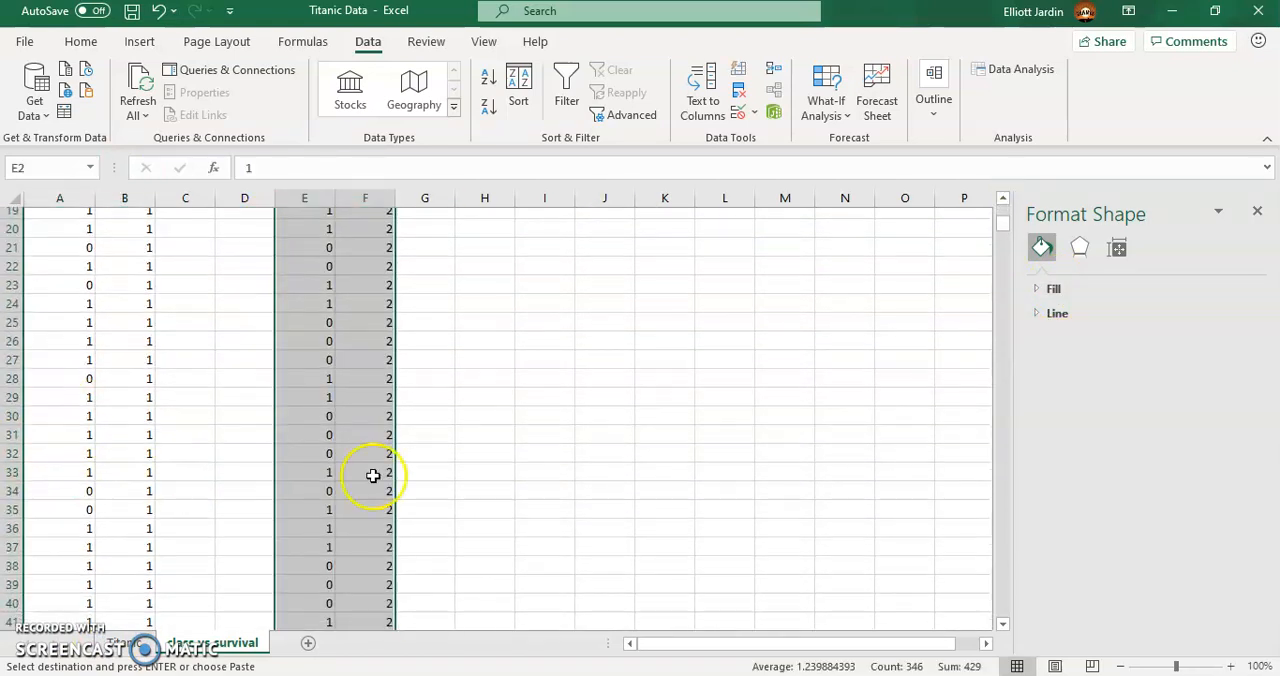
left_click_drag(988, 238, 988, 319)
left_click_drag(88, 300, 144, 574)
key("Delete")
- Copy the class 3 rows A361:B715 and paste them beside the class 2 data, starting at H2
scroll(171, 486, "down", 7)
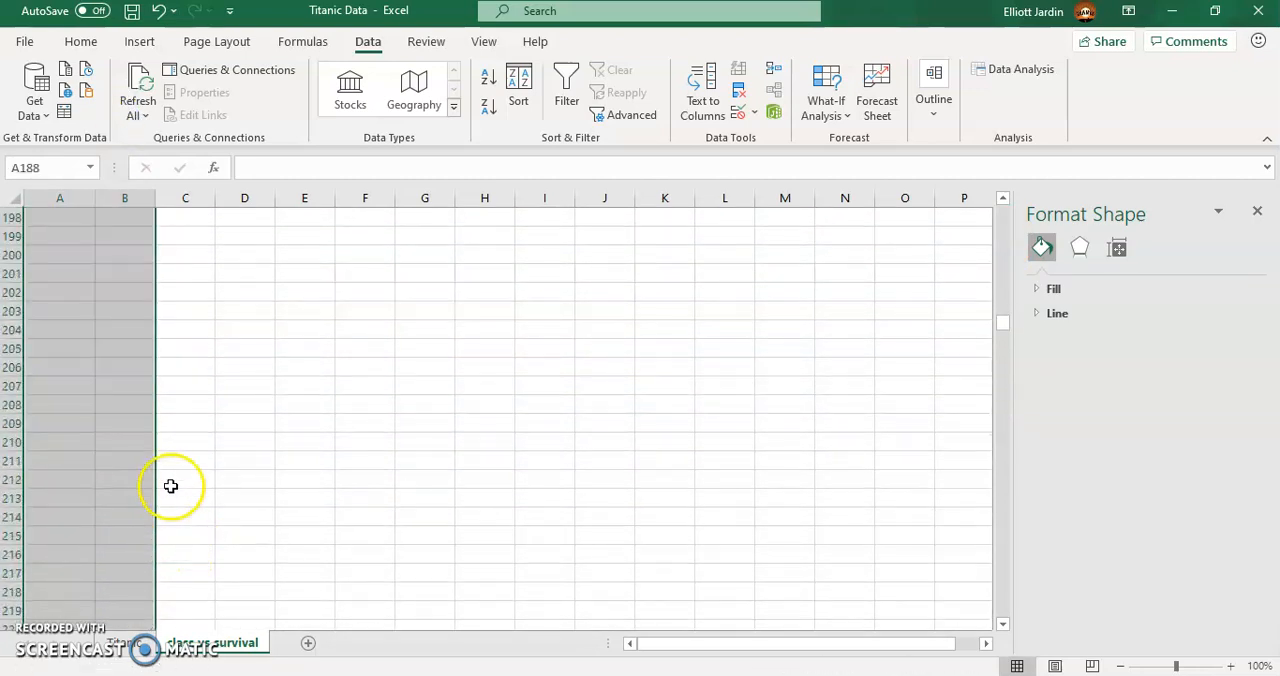
scroll(116, 422, "down", 20)
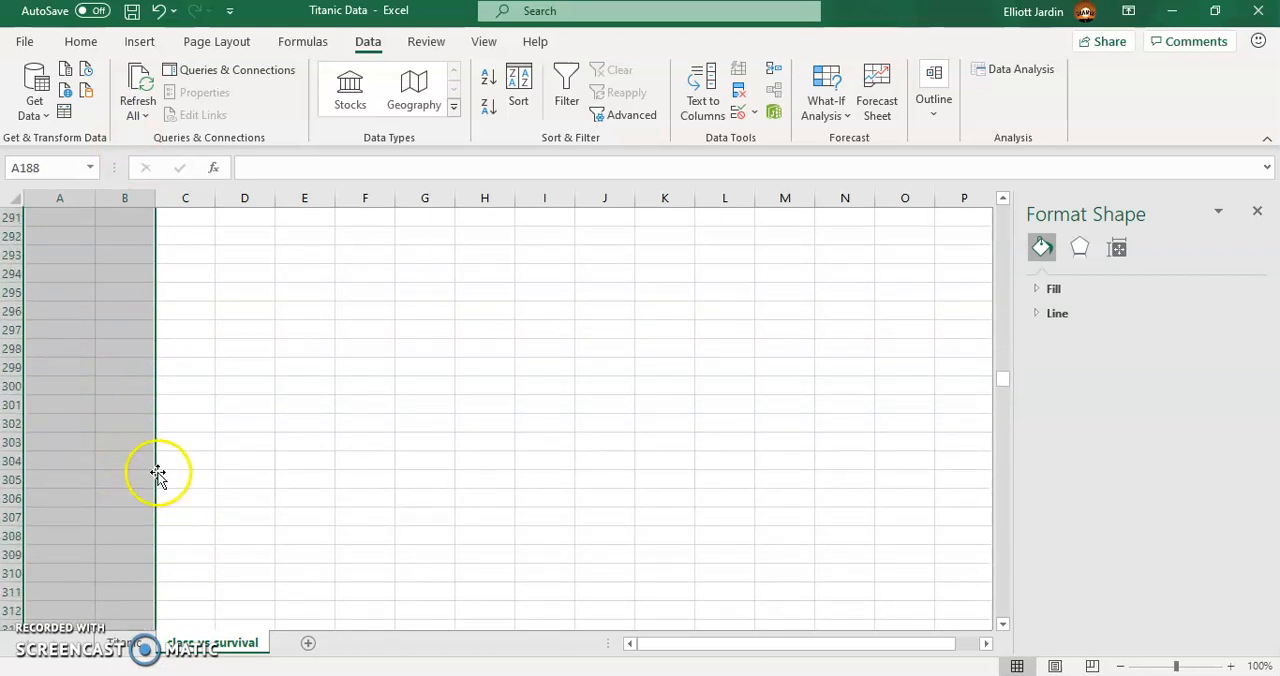
scroll(258, 448, "down", 18)
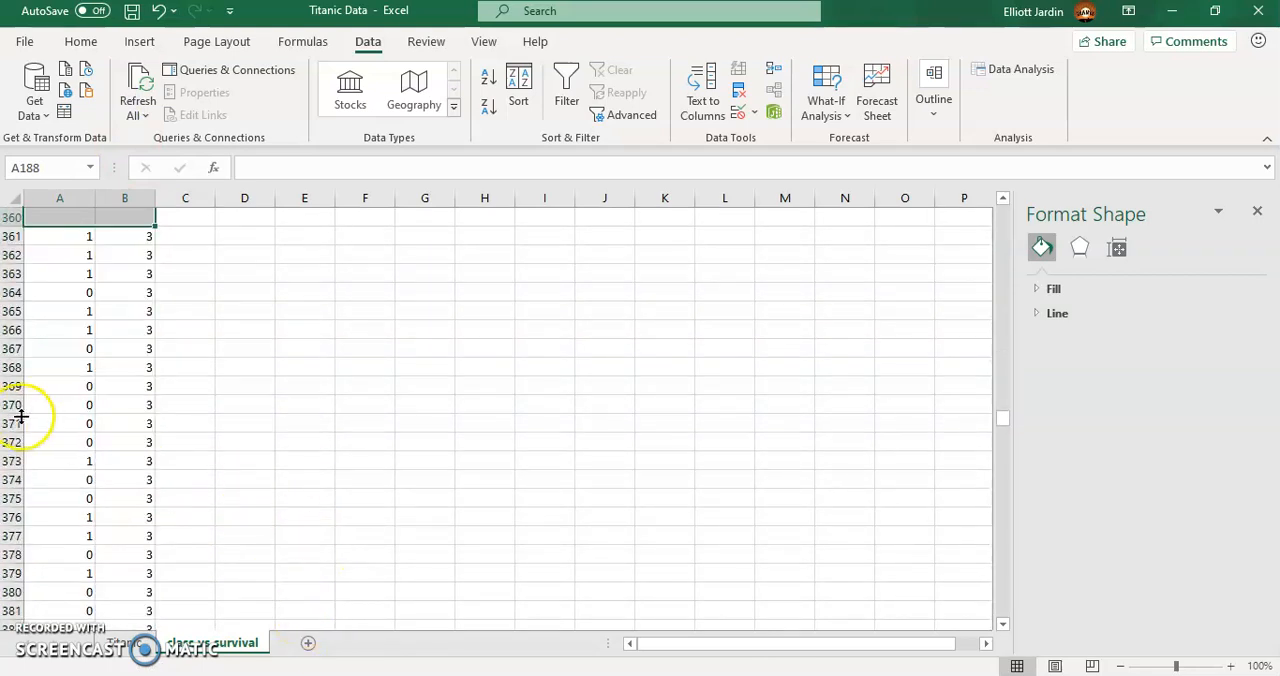
left_click_drag(78, 242, 131, 234)
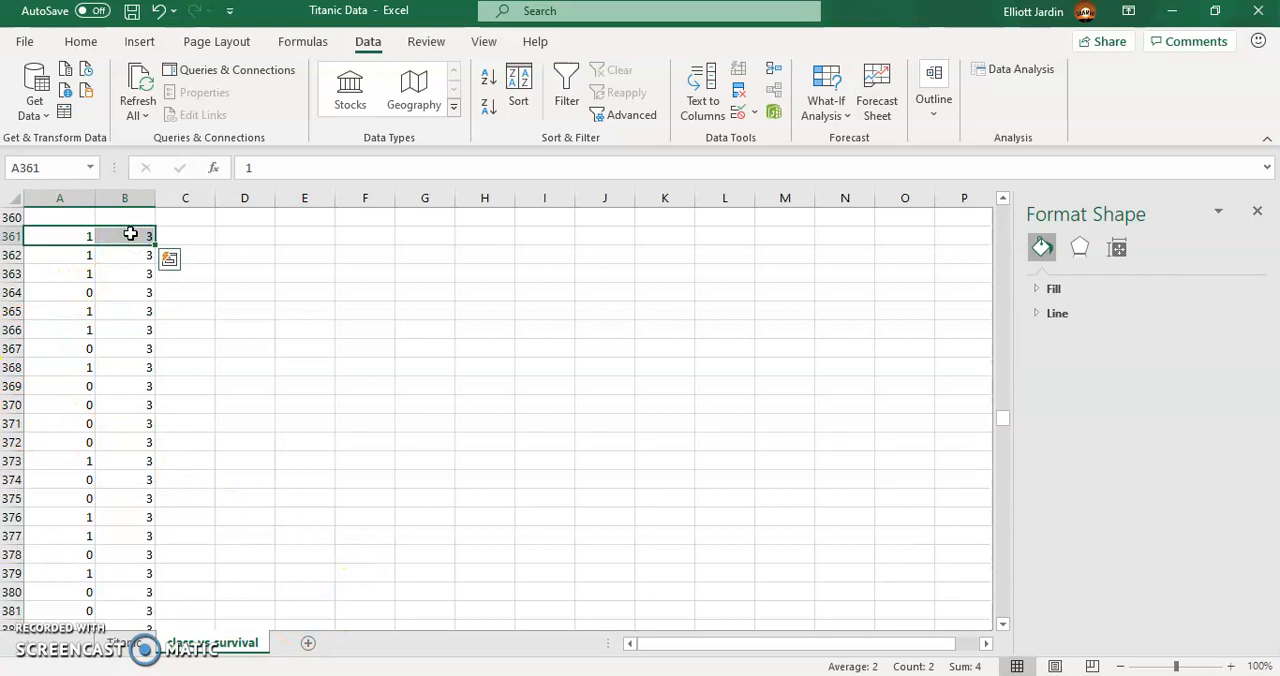
key("ctrl+shift+Down")
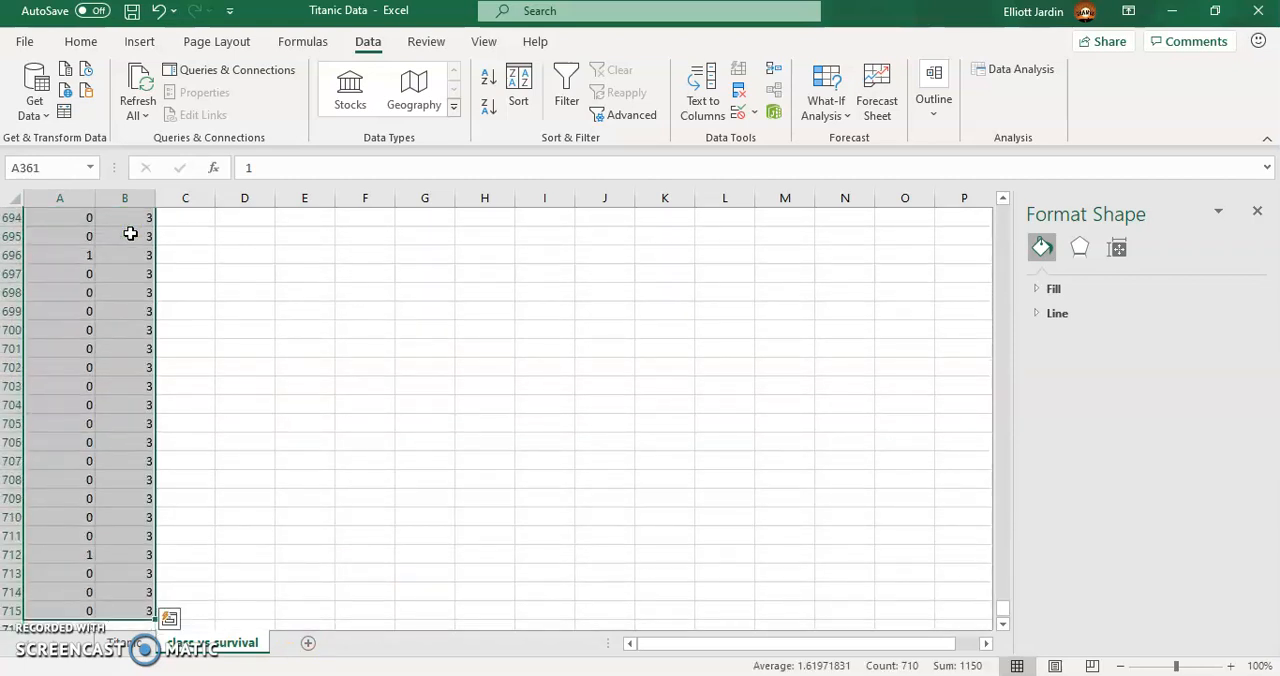
key("ctrl+c")
key("ctrl+BackSpace")
left_click_drag(1006, 417, 940, 231)
scroll(451, 251, "up", 10)
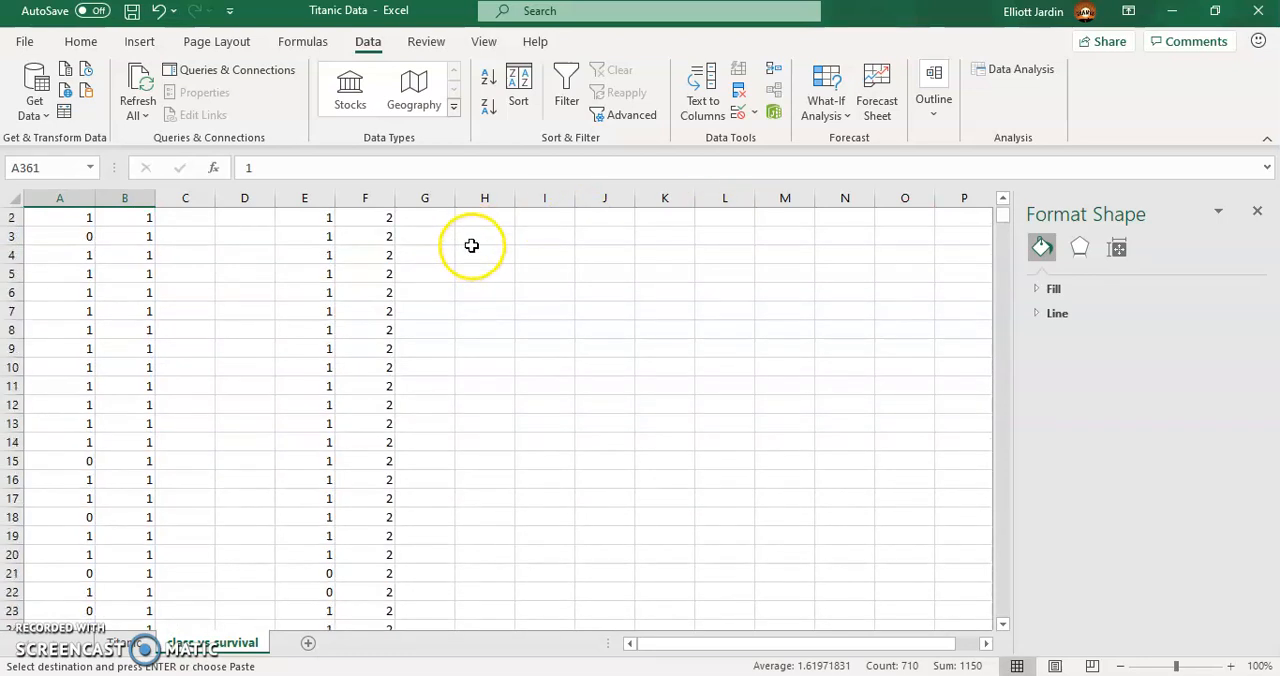
scroll(471, 245, "up", 1)
left_click(494, 238)
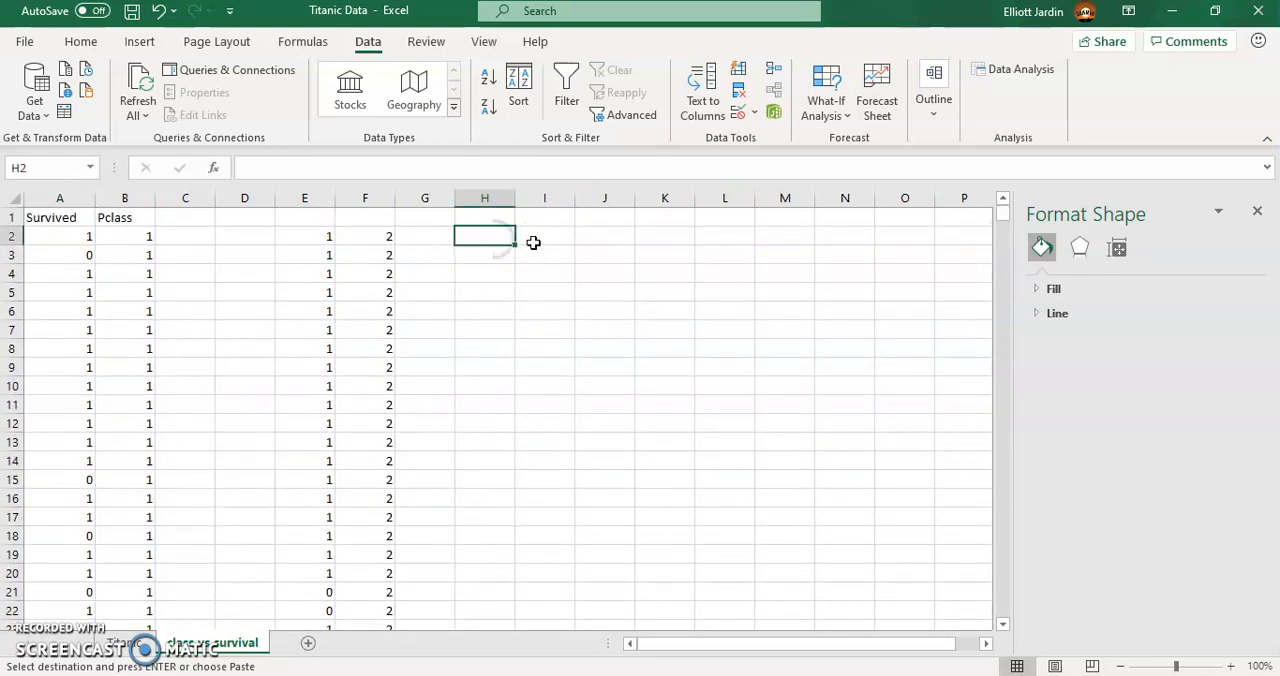
key("ctrl+v")
- Copy the Survived and Pclass headings from A1:B1 to E1:F1 and H1:I1
left_click_drag(55, 217, 150, 218)
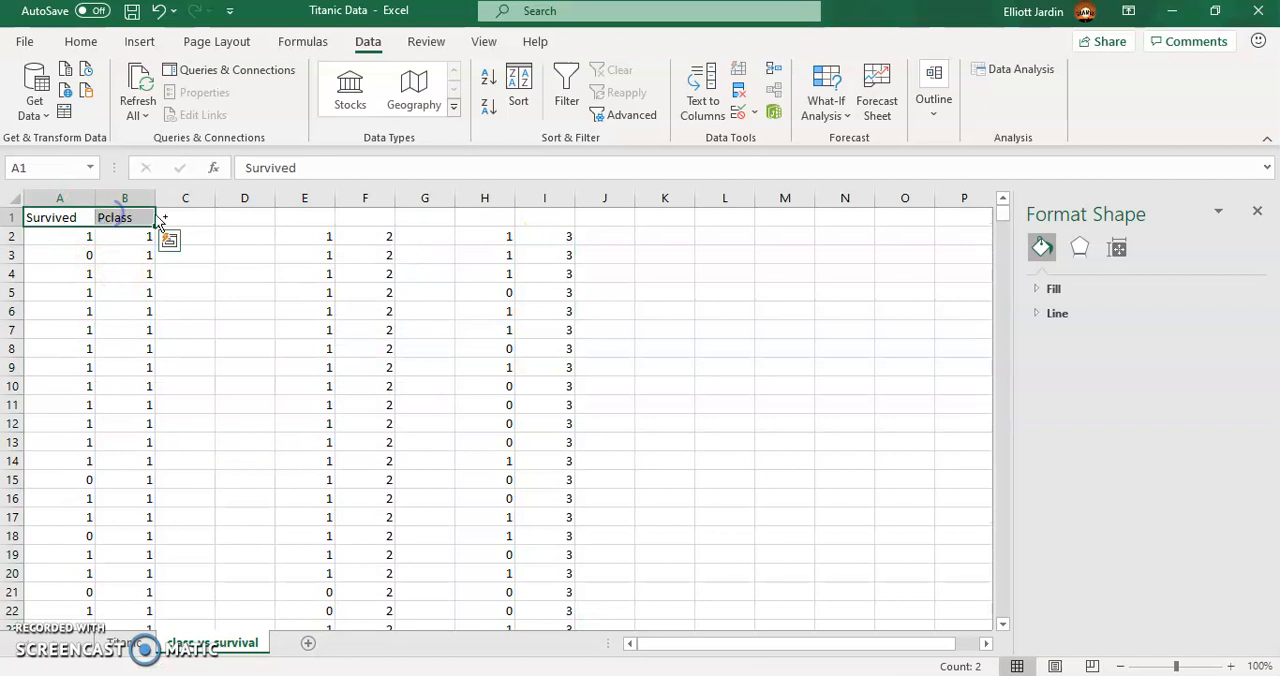
key("ctrl+c")
left_click(313, 217)
key("ctrl+v")
left_click(496, 222)
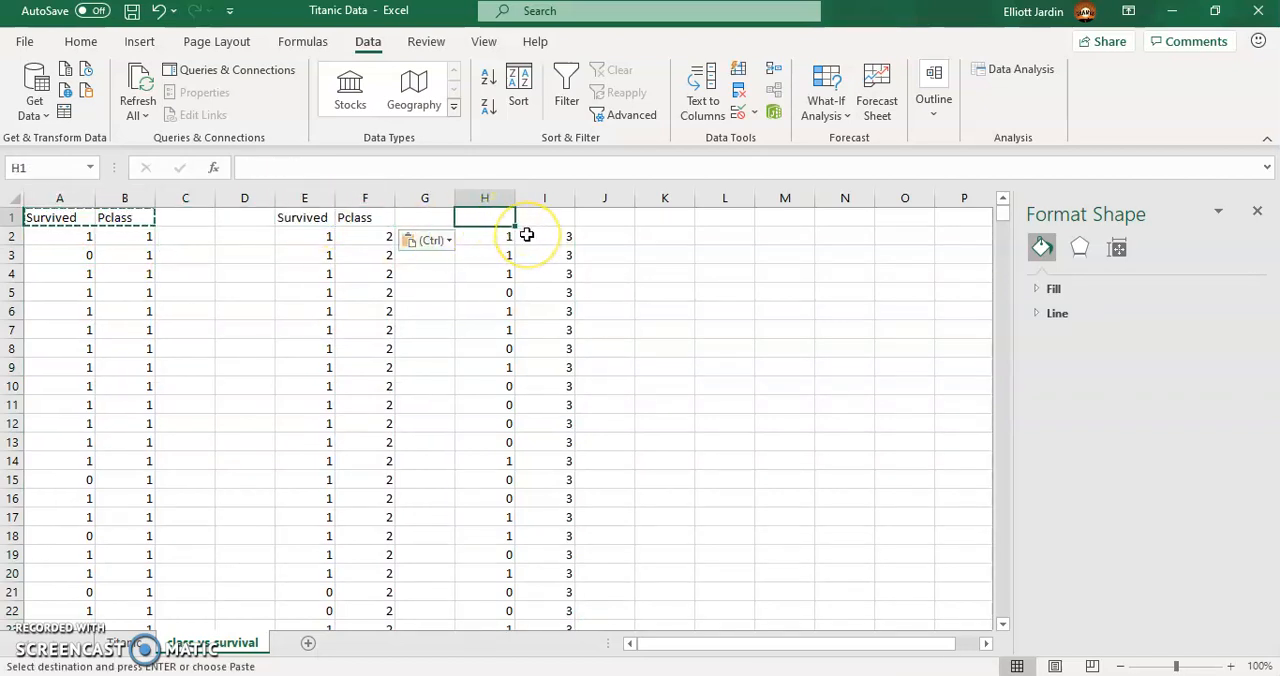
key("ctrl+v")
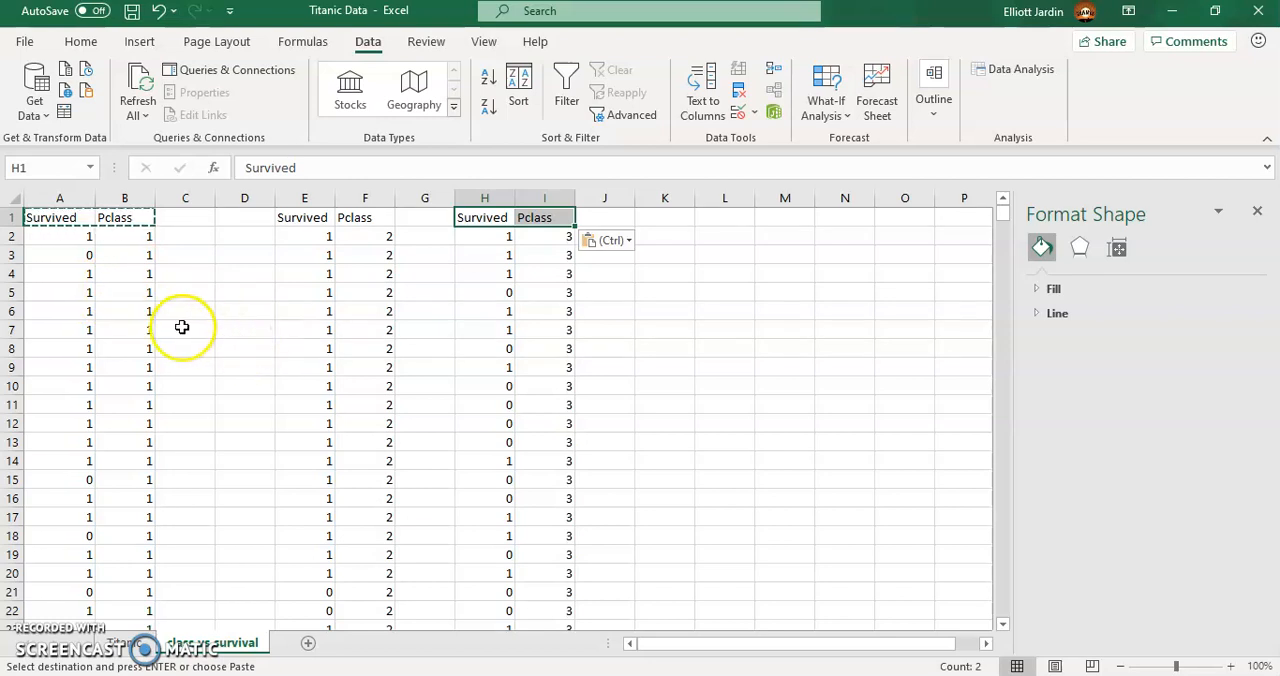
- Enter the heading class1avg in C1
left_click_drag(1001, 222, 963, 194)
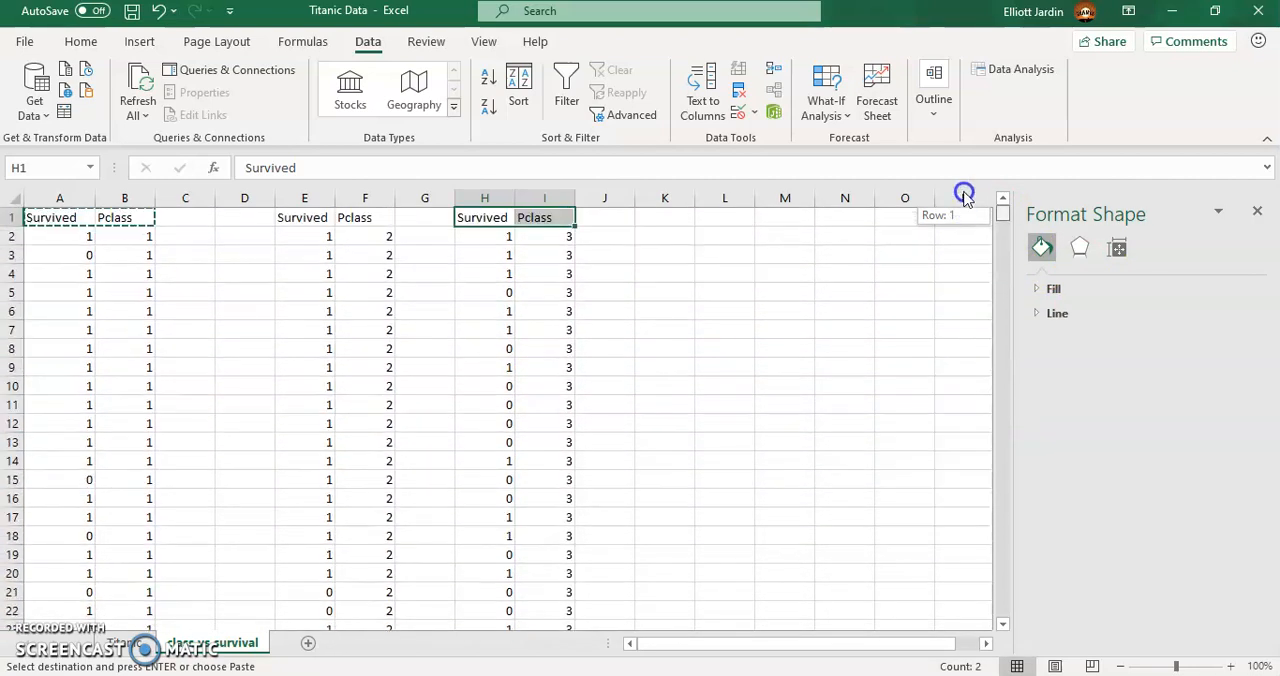
left_click(190, 217)
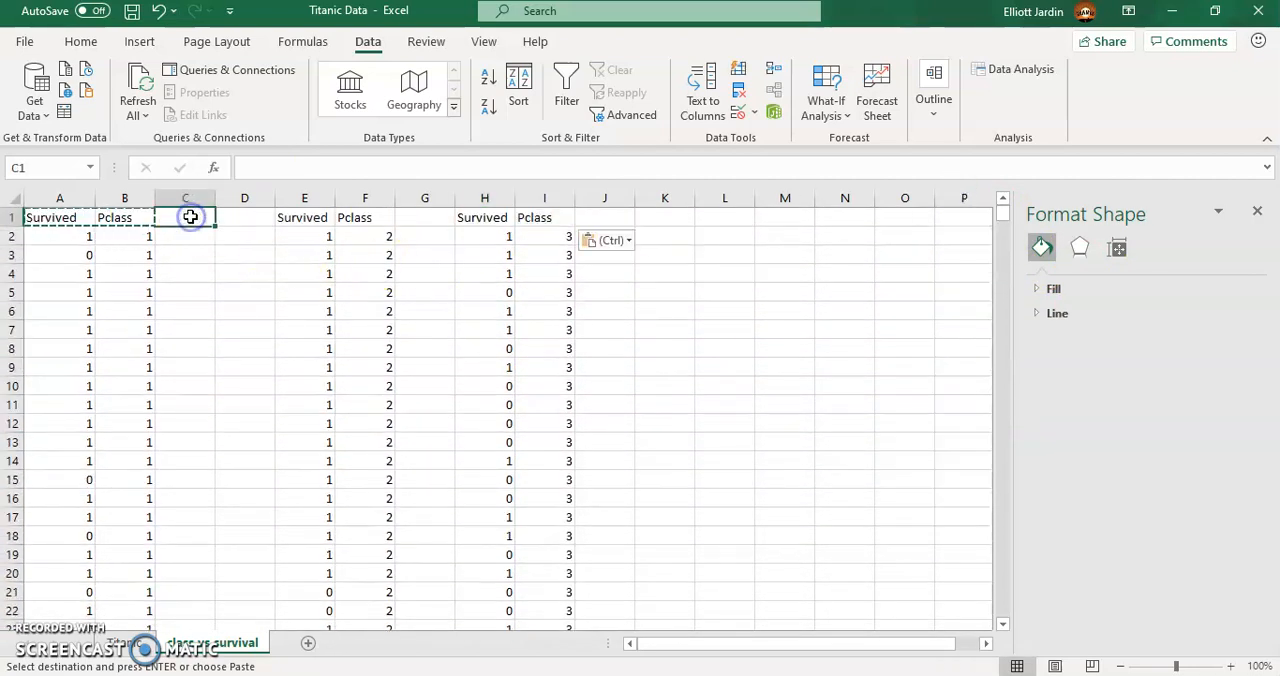
type("class1avg")
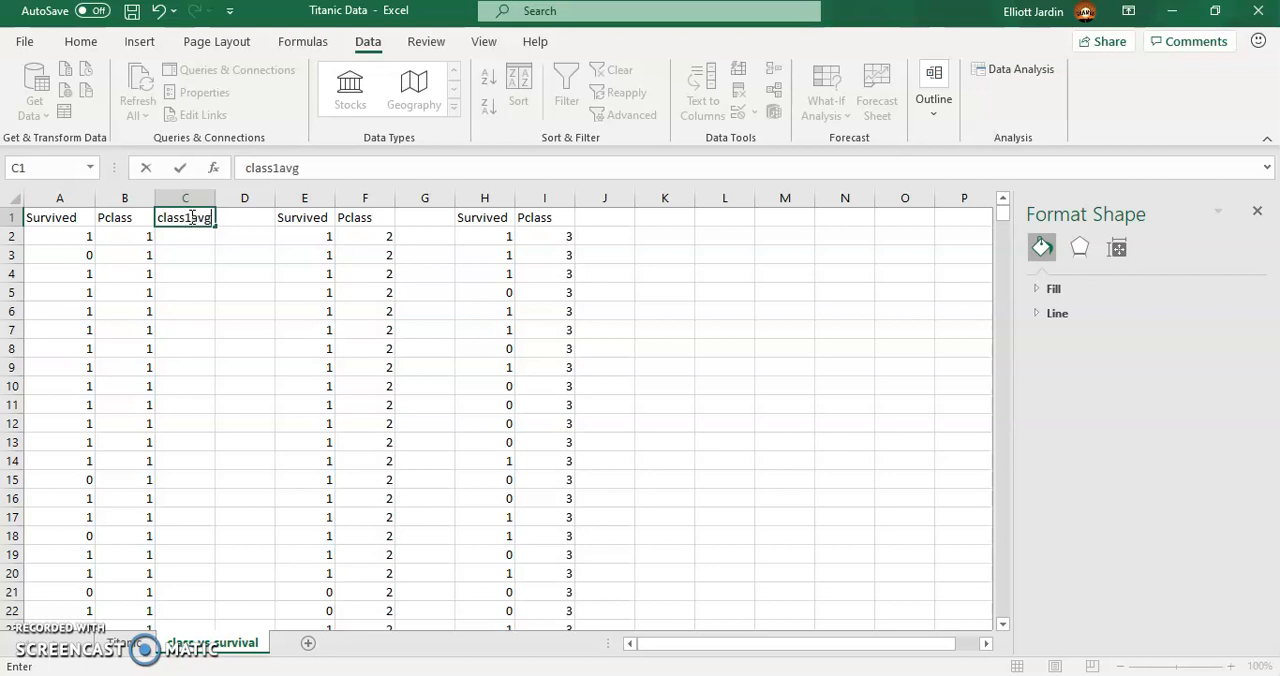
key("Return")
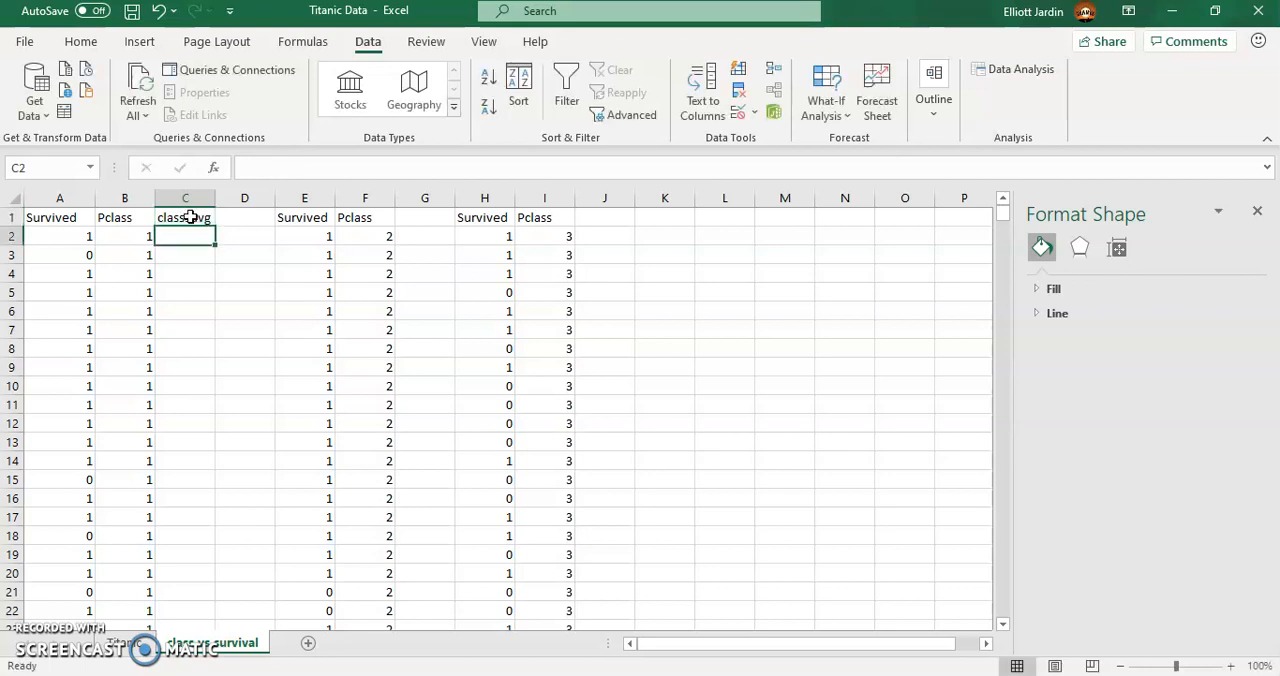
- Enter an AVERAGE formula in C2 over the class 1 Survived values, from A2 down to the end of the block
type("=average(")
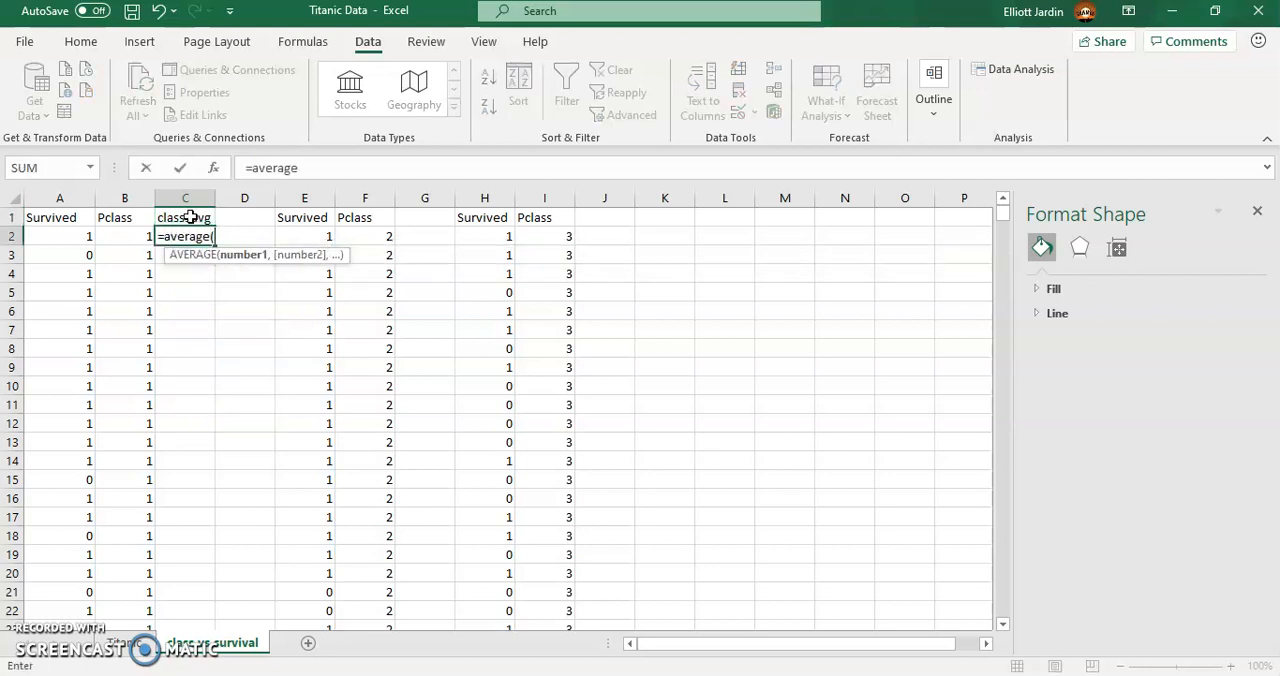
left_click(81, 235)
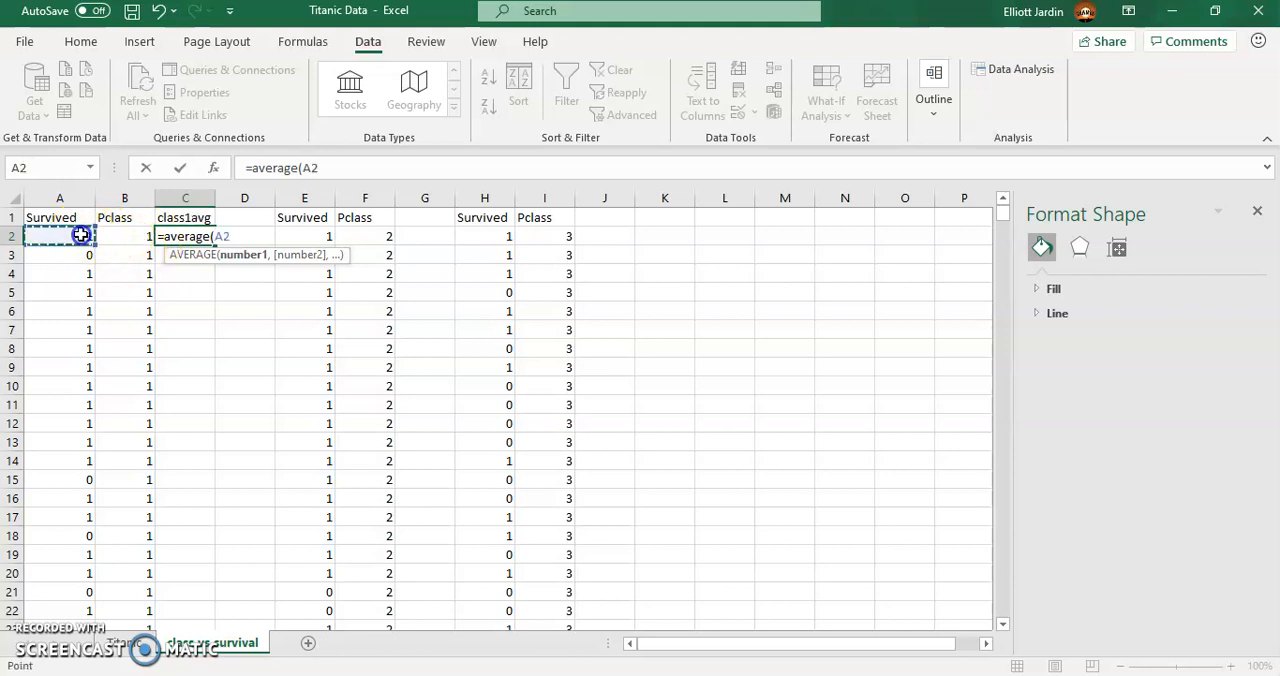
key("ctrl+shift+Down")
key("Return")
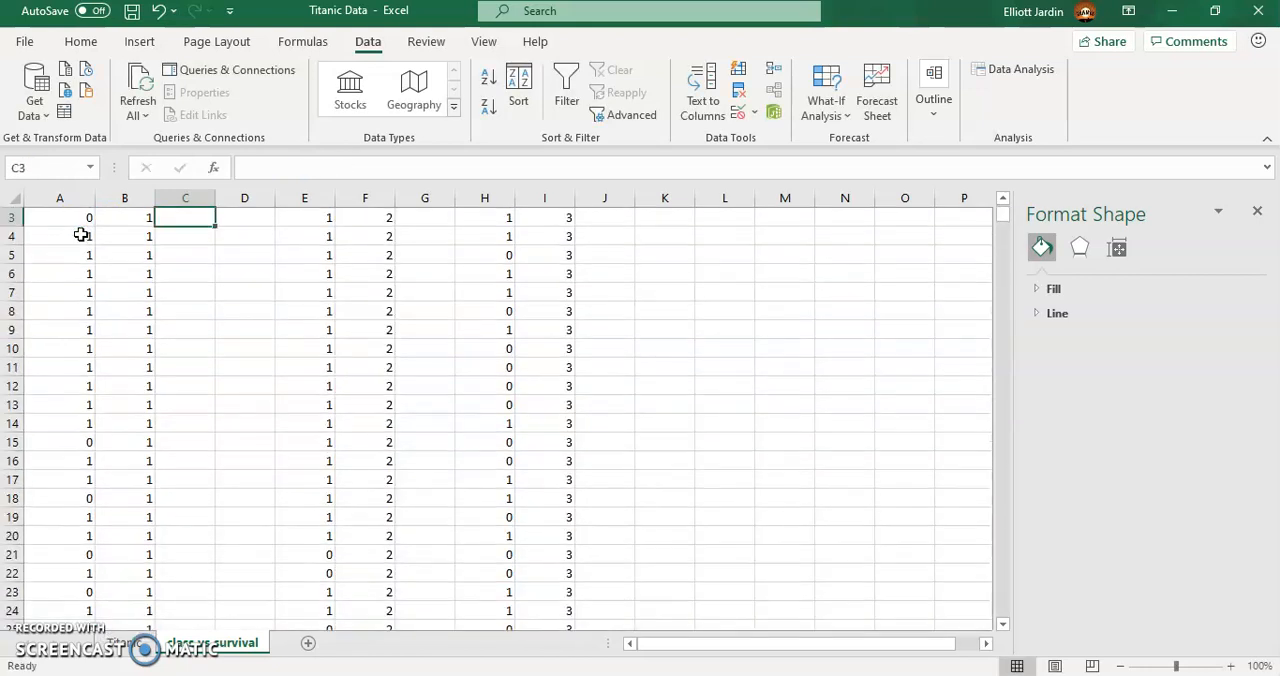
- Enter the heading class2avg in G1
scroll(185, 329, "up", 1)
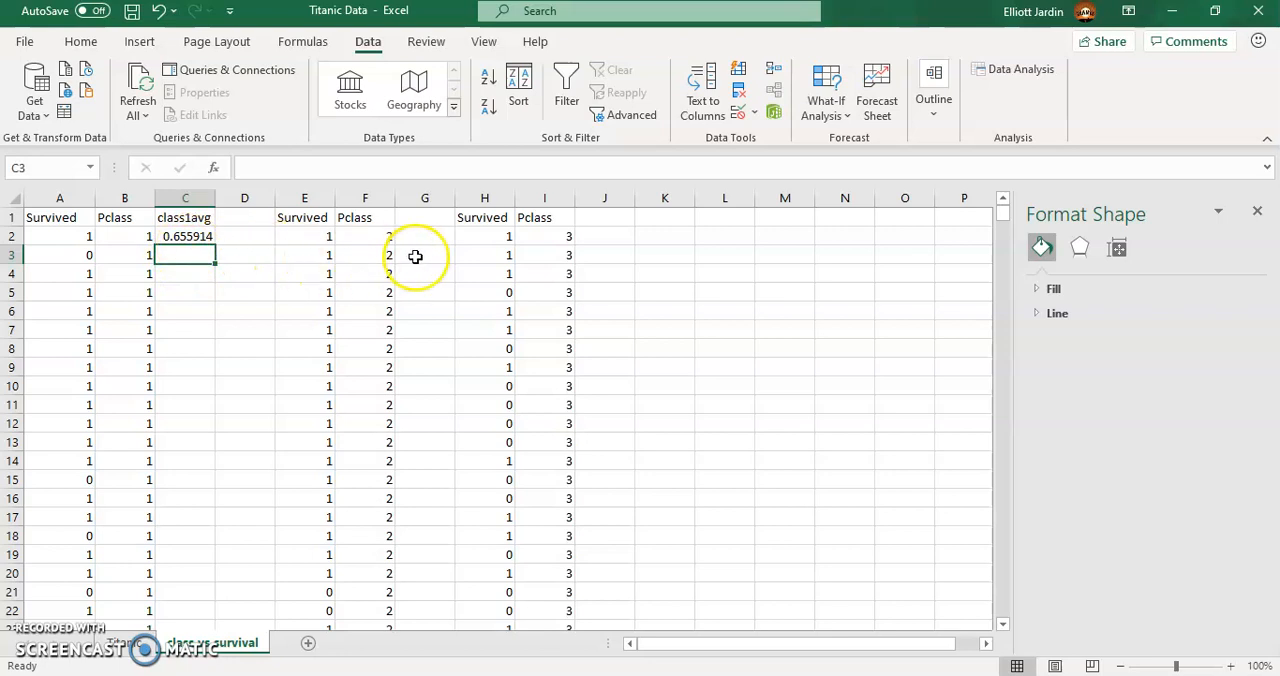
left_click(419, 220)
type("class2avg")
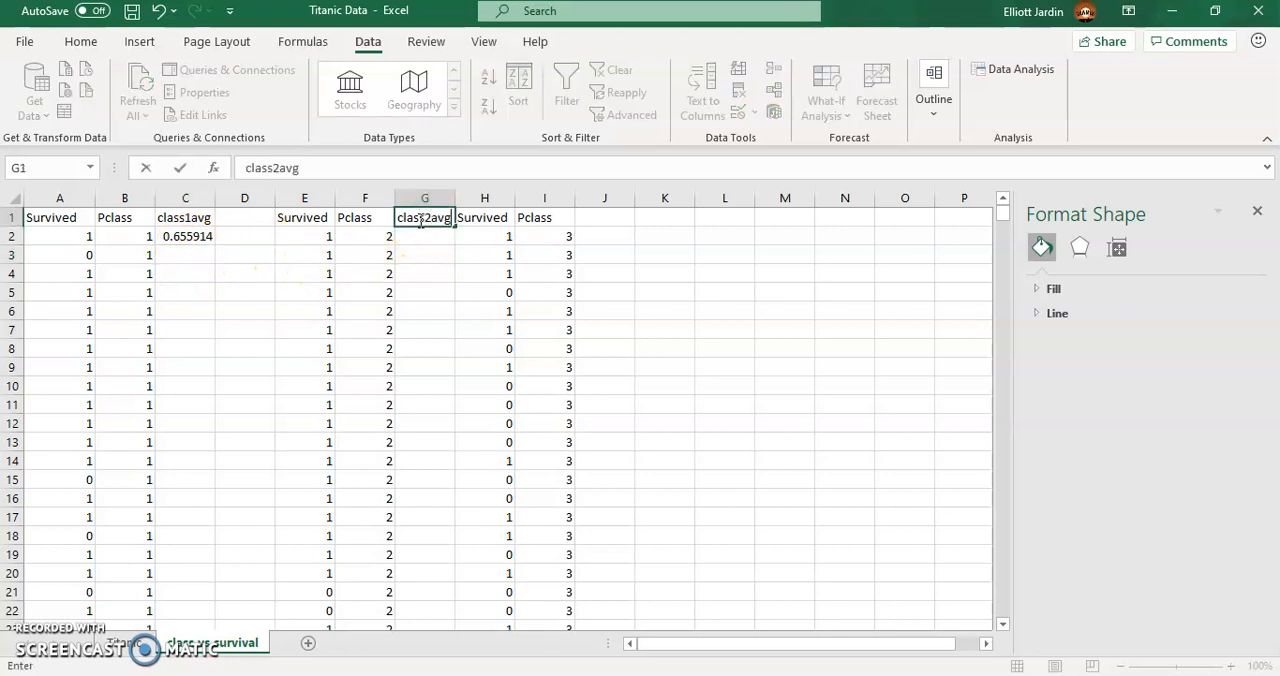
key("Return")
- Enter an AVERAGE formula in G2 over the class 2 Survived values, E2:E174
type("=average(")
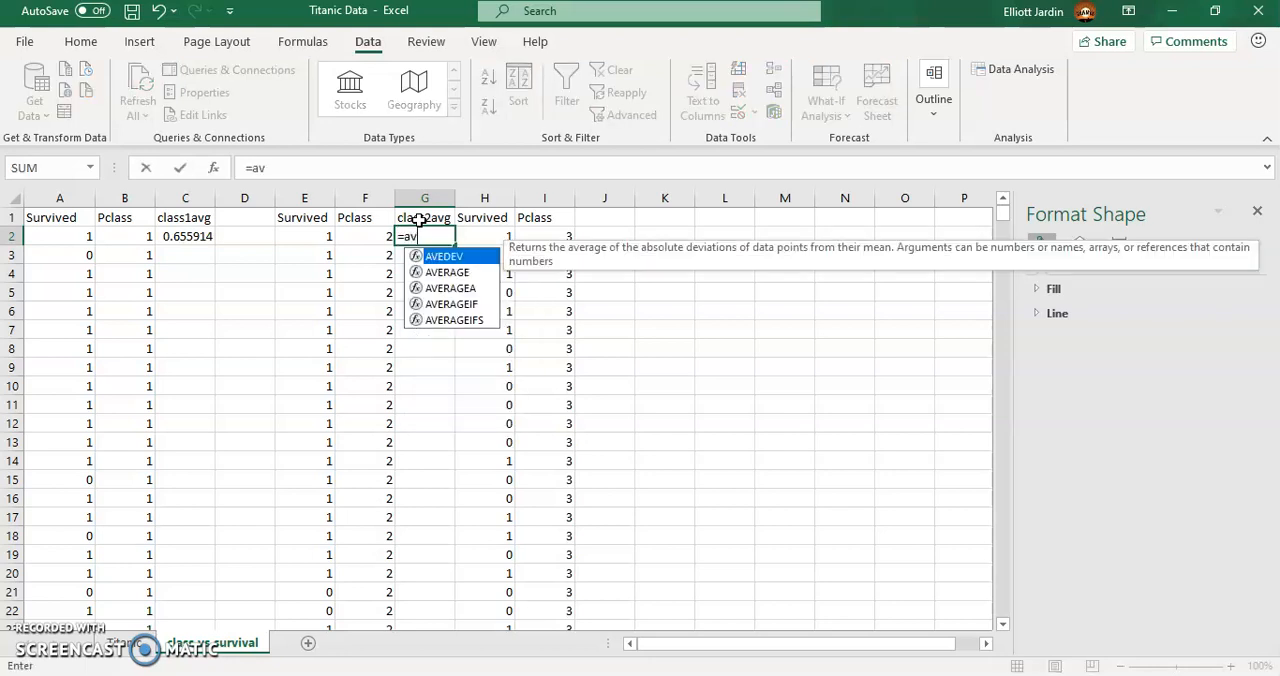
left_click(309, 238)
key("ctrl+shift+Down")
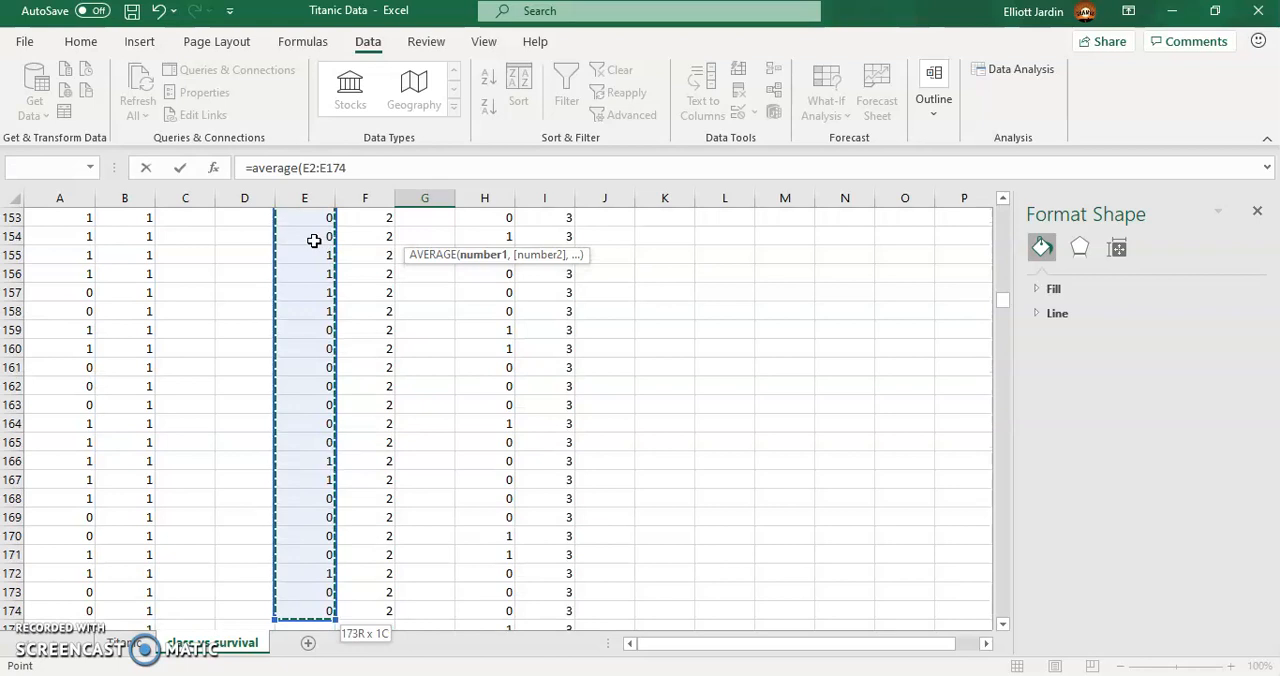
key("Return")
scroll(330, 235, "up", 1)
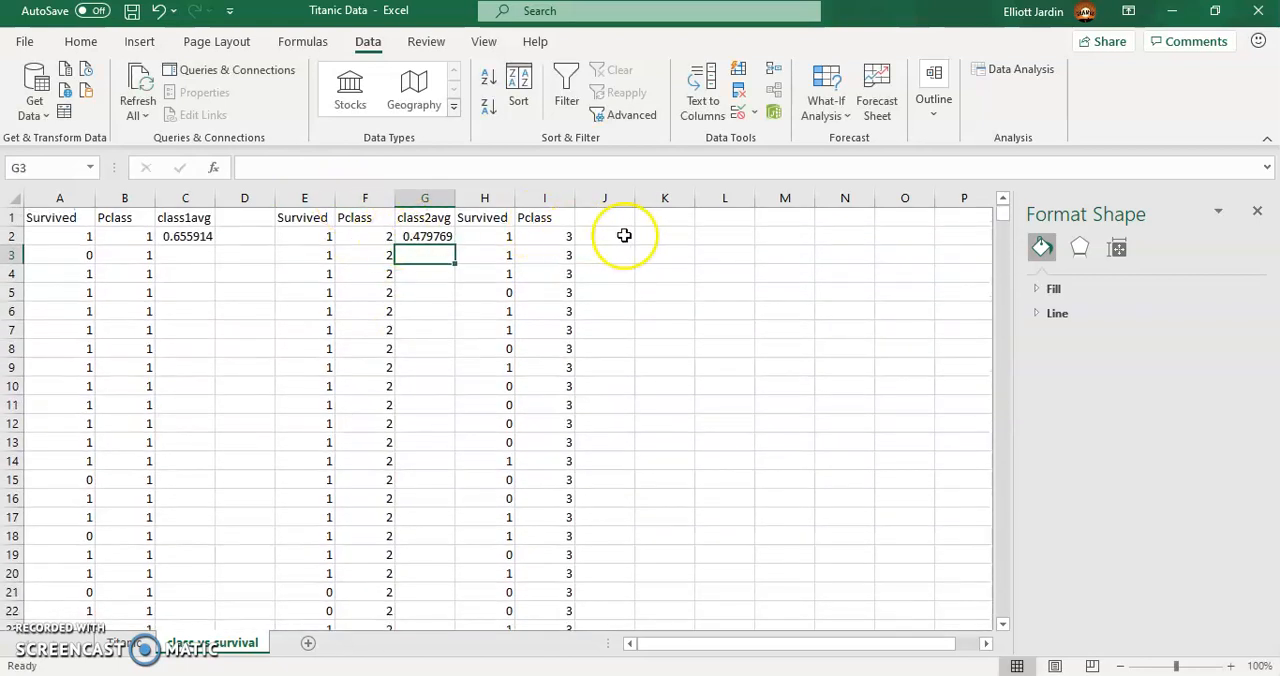
- Enter the heading class3avg in J1
left_click(428, 218)
left_click(592, 219)
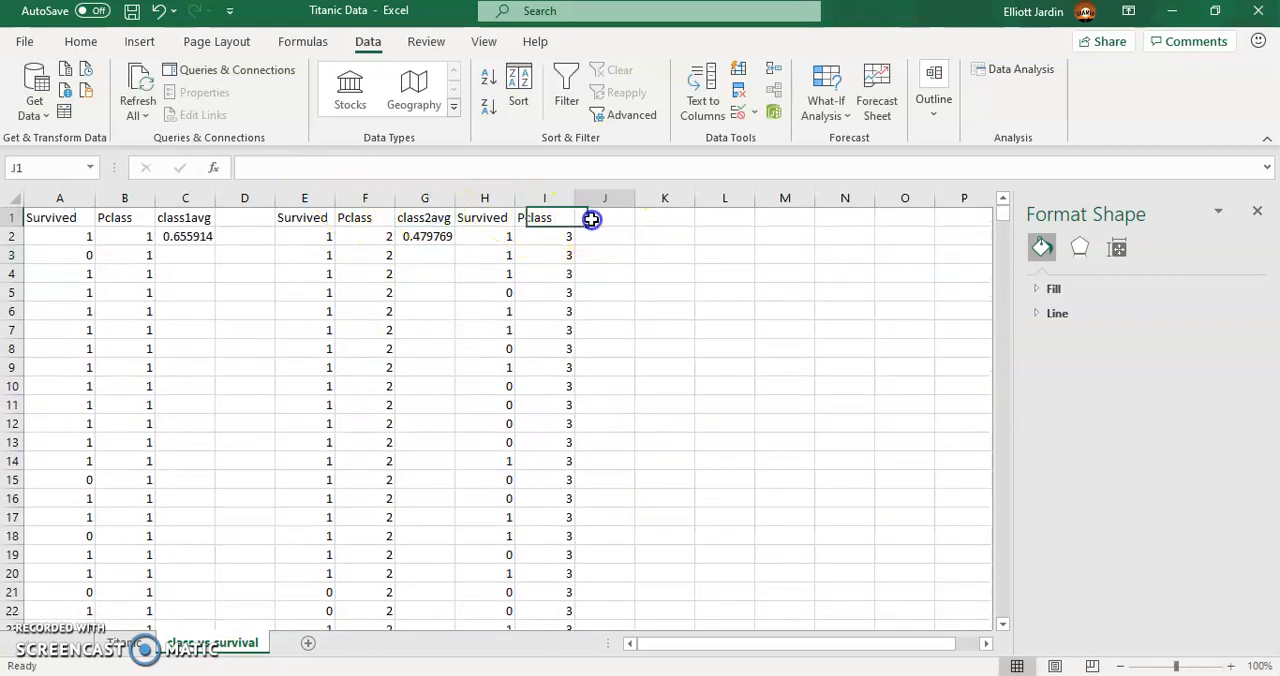
type("class3avg")
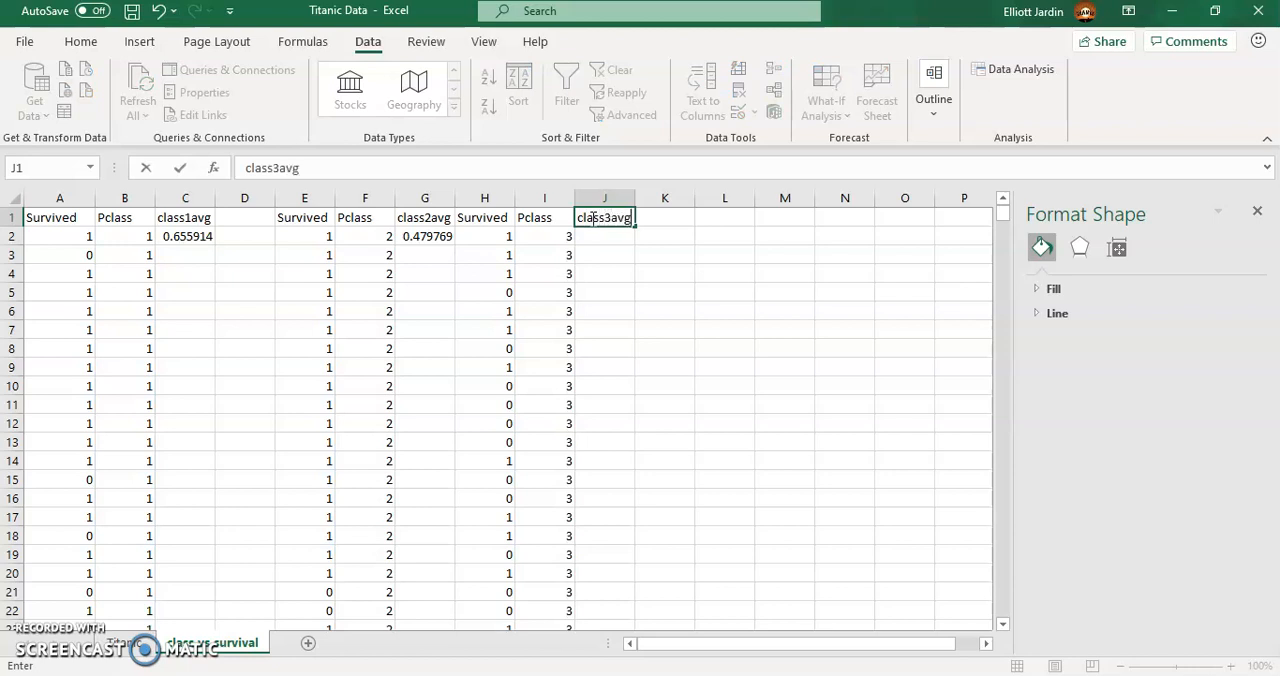
key("Tab")
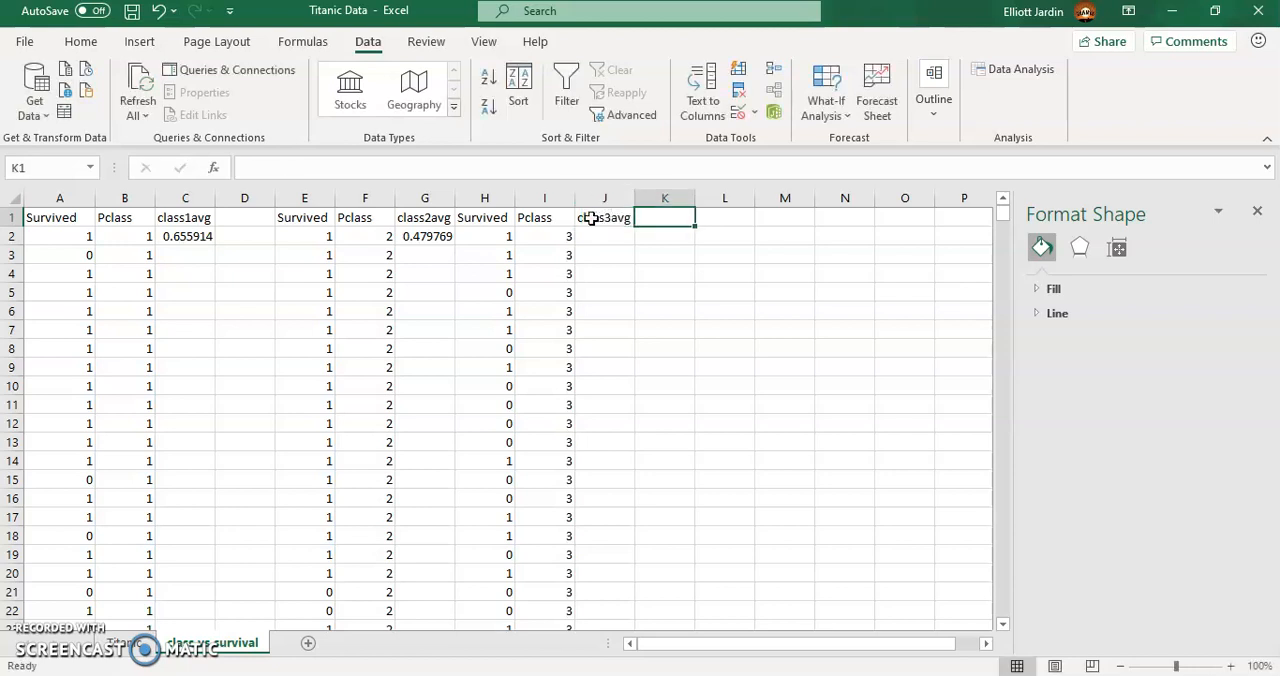
key("Return")
- Enter an AVERAGE formula in J2 over the class 3 Survived values, H2:H356
type("=")
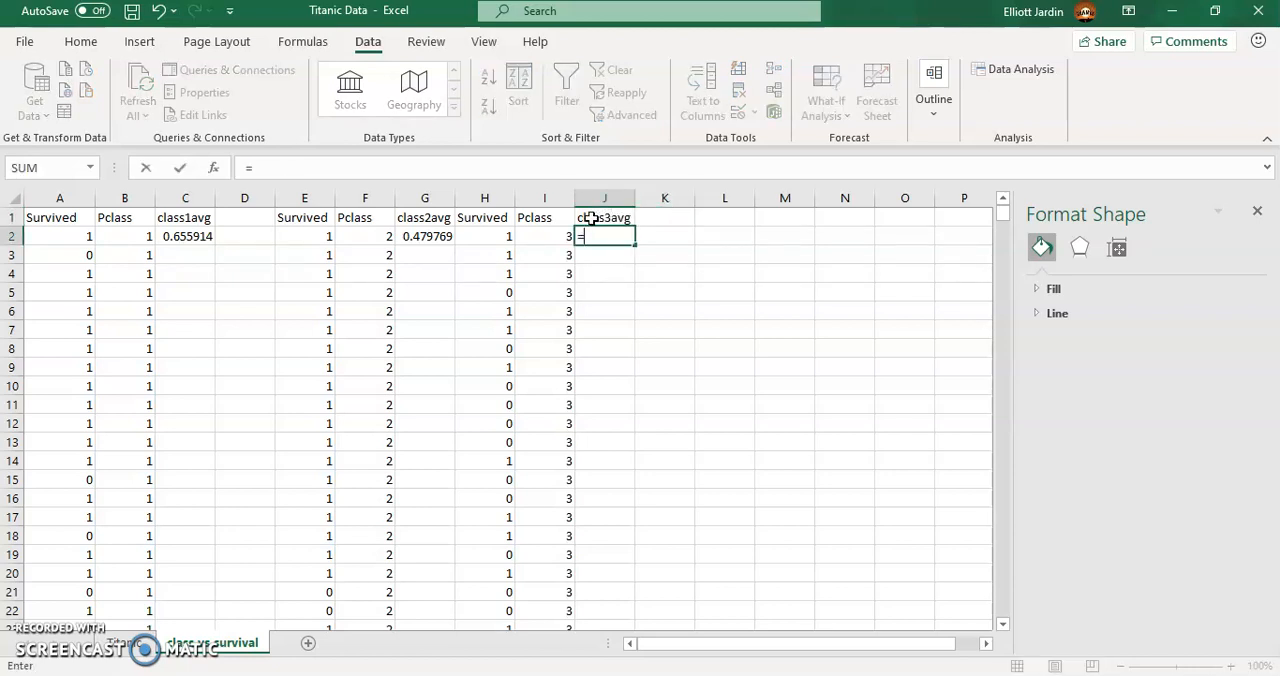
type("average")
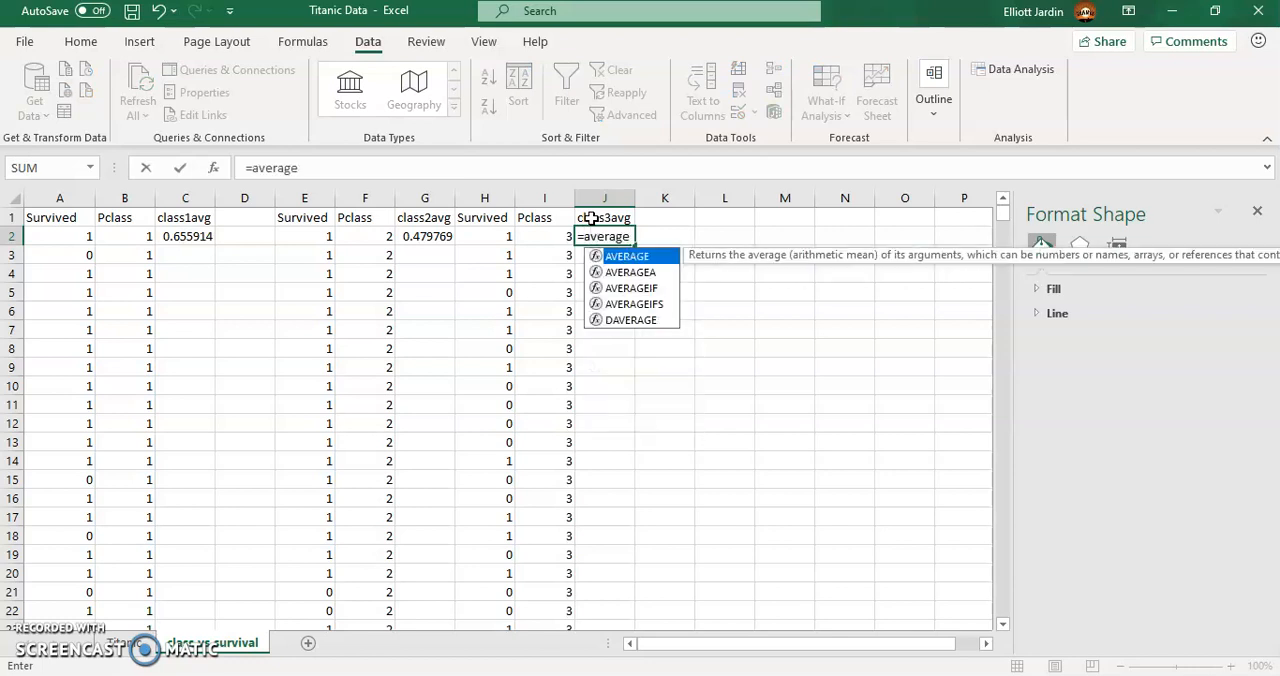
type("(")
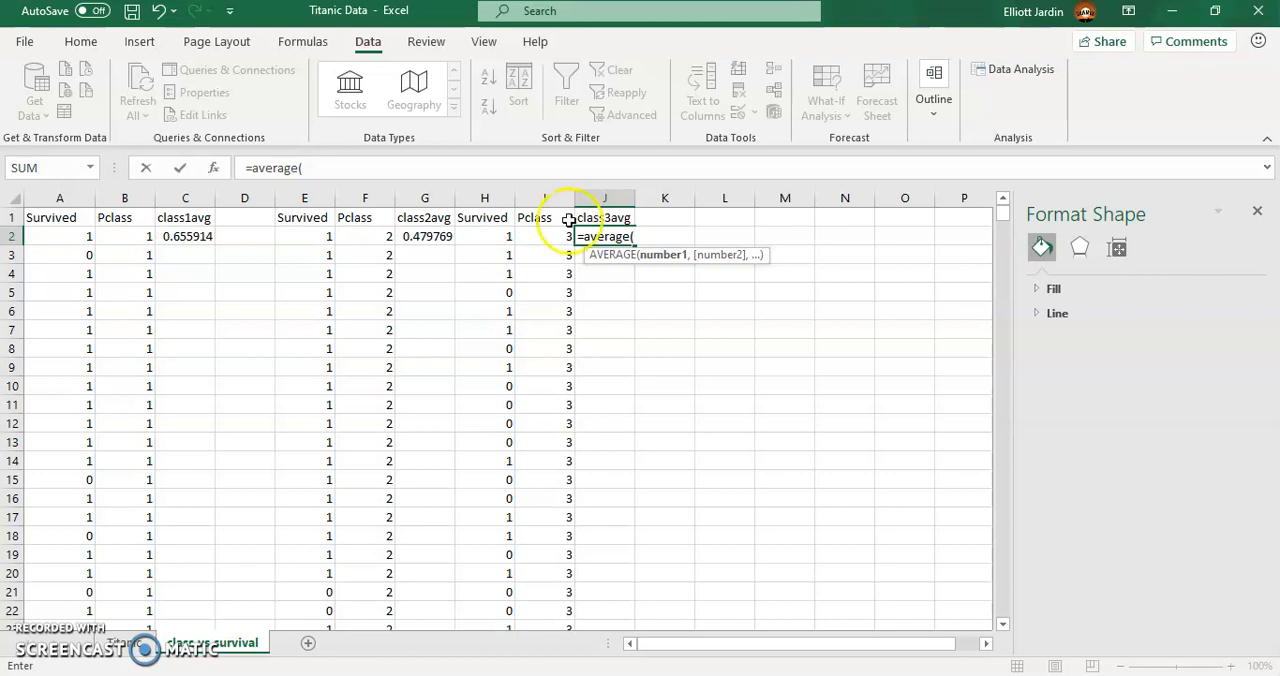
left_click(508, 237)
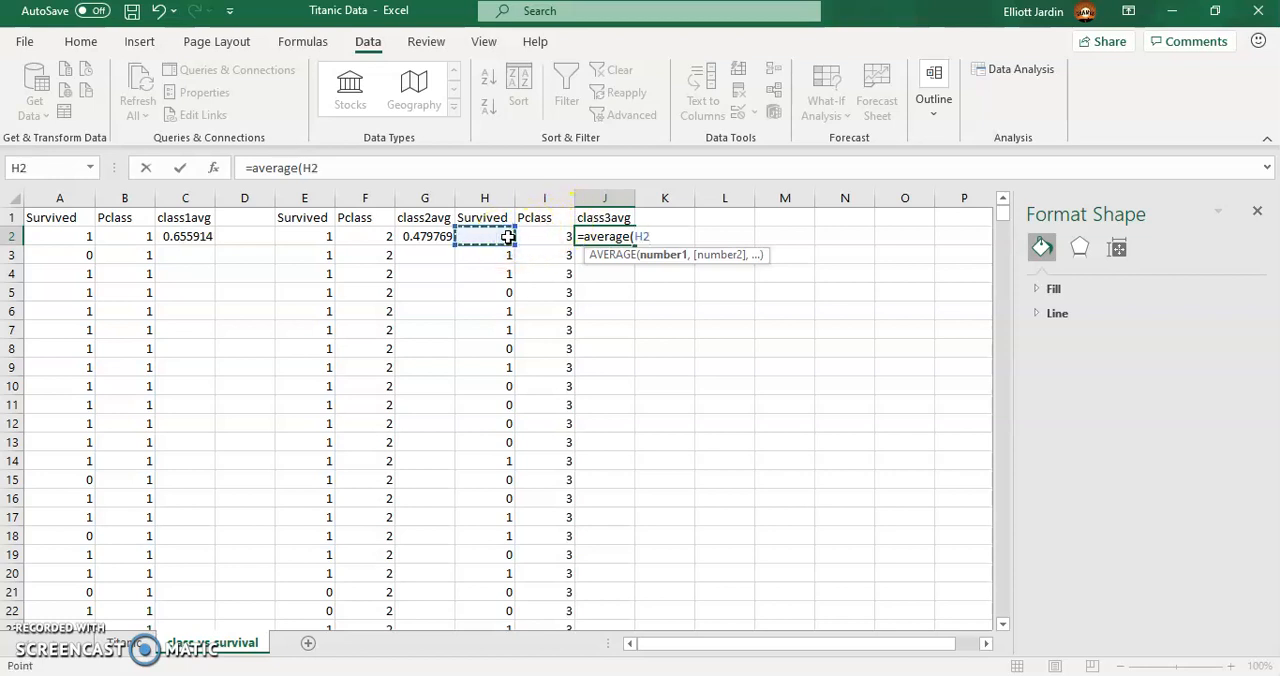
key("ctrl+shift+Down")
key("Return")
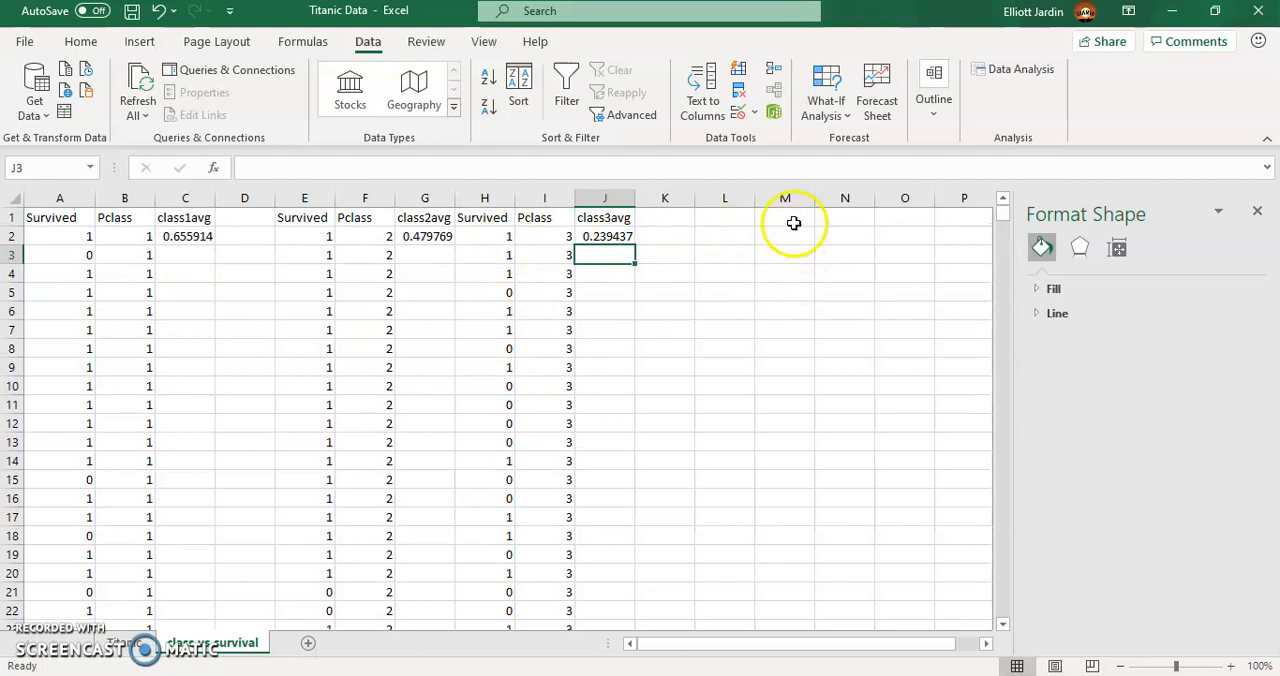
- Enter the summary table headings class1, class2 and class3 in L1:N1
left_click(737, 217)
type("class1")
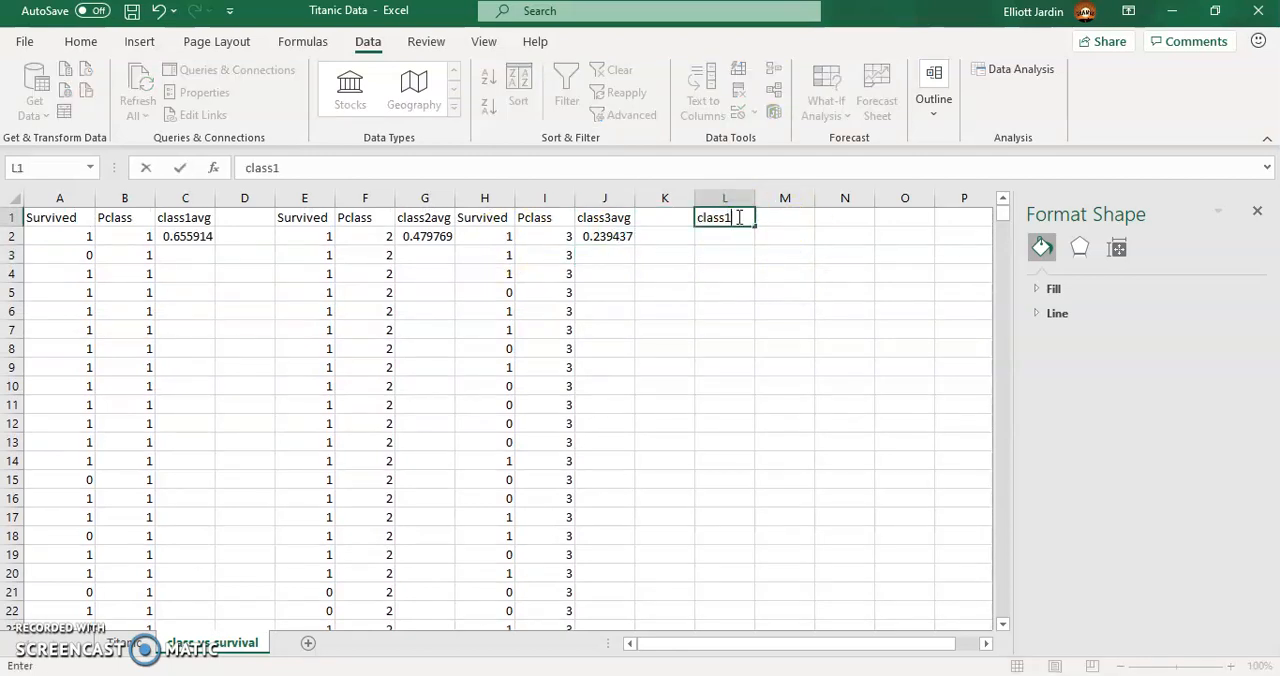
key("Tab")
type("clas")
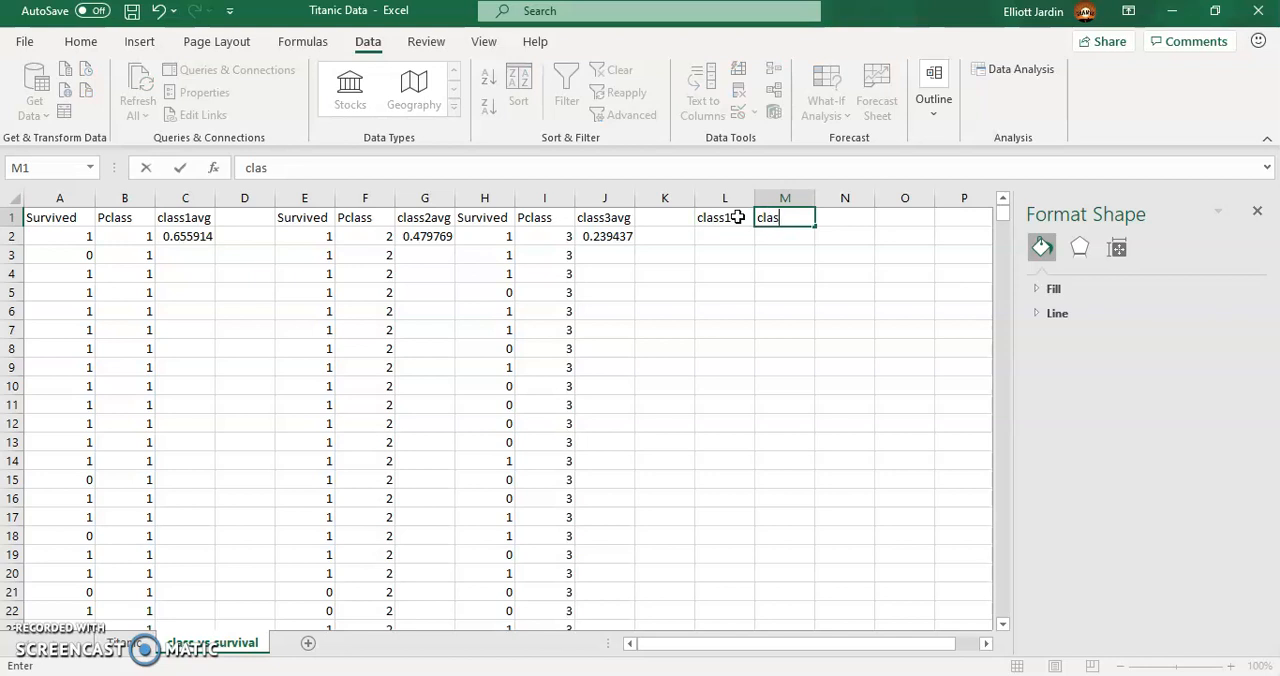
type("s2")
key("Tab")
type("cl")
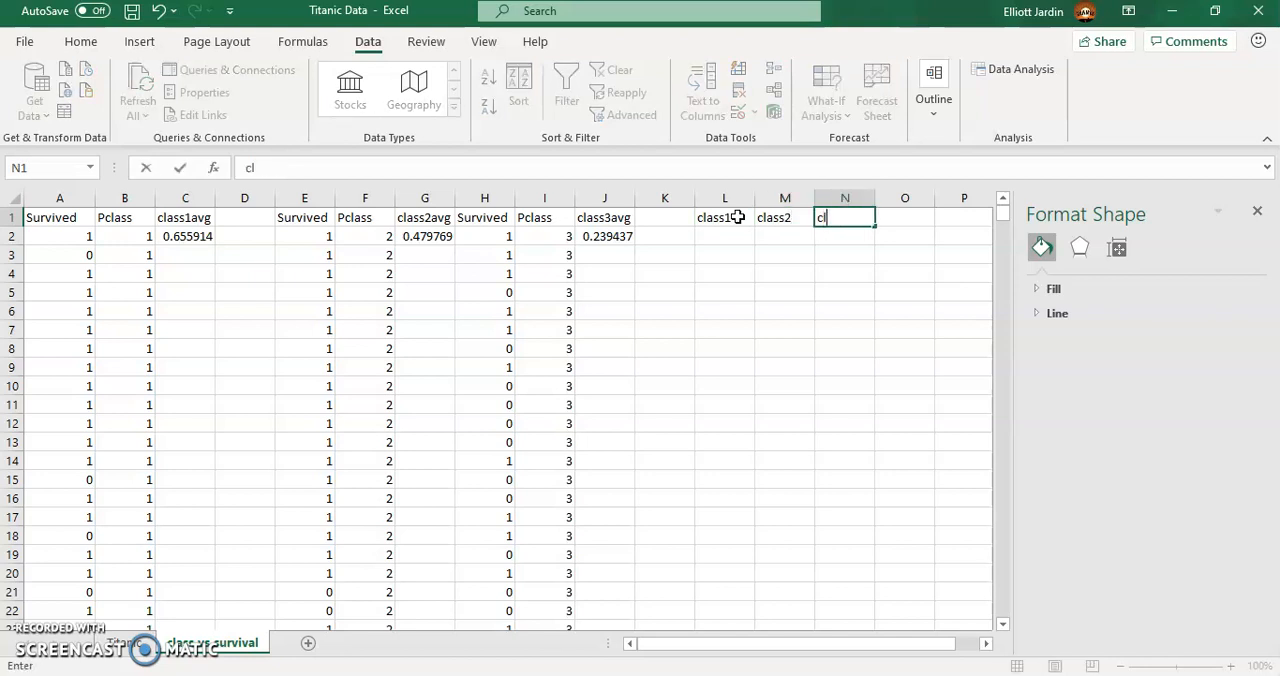
type("ass3")
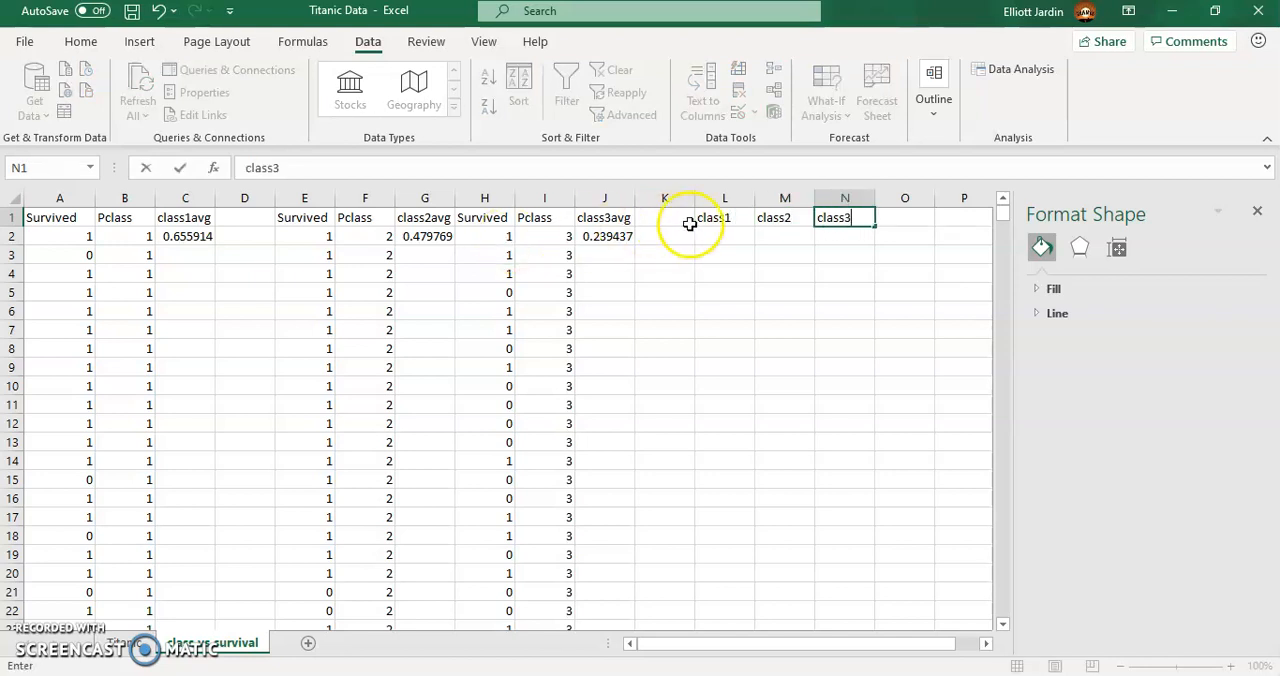
- Copy the class 1 average from C2 and paste it as a value into L2
left_click(727, 232)
left_click(185, 235)
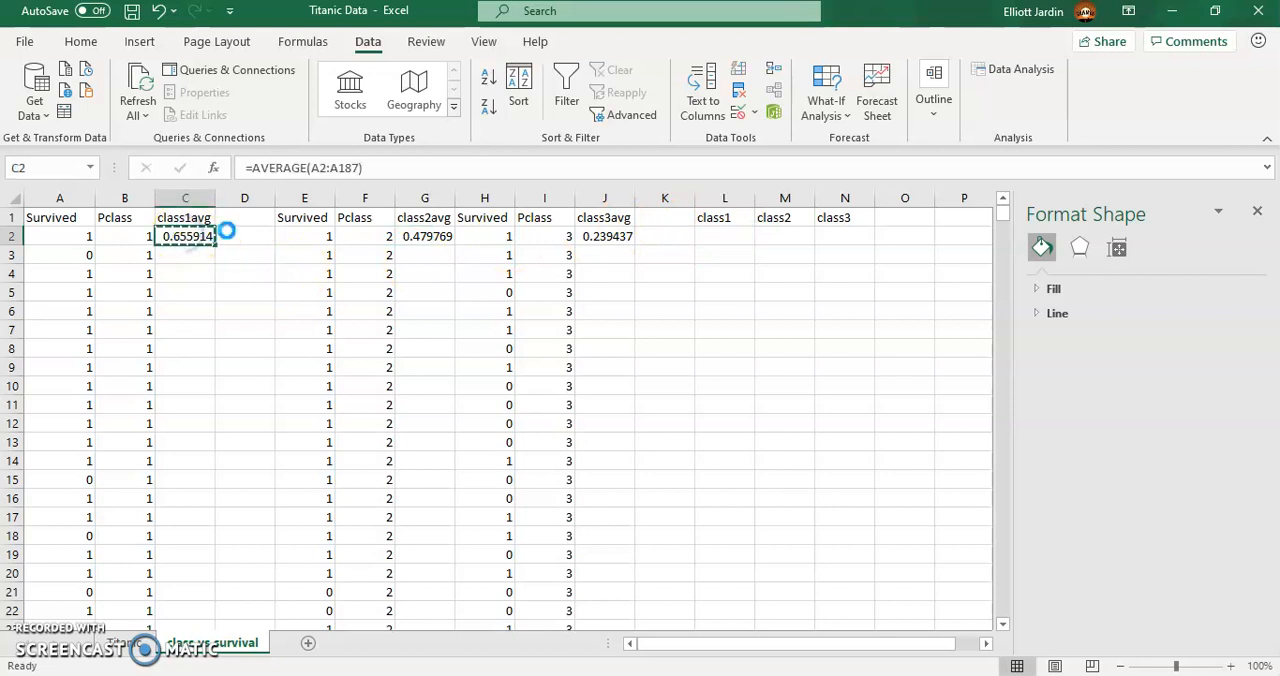
key("ctrl+c")
right_click(712, 235)
left_click(792, 246)
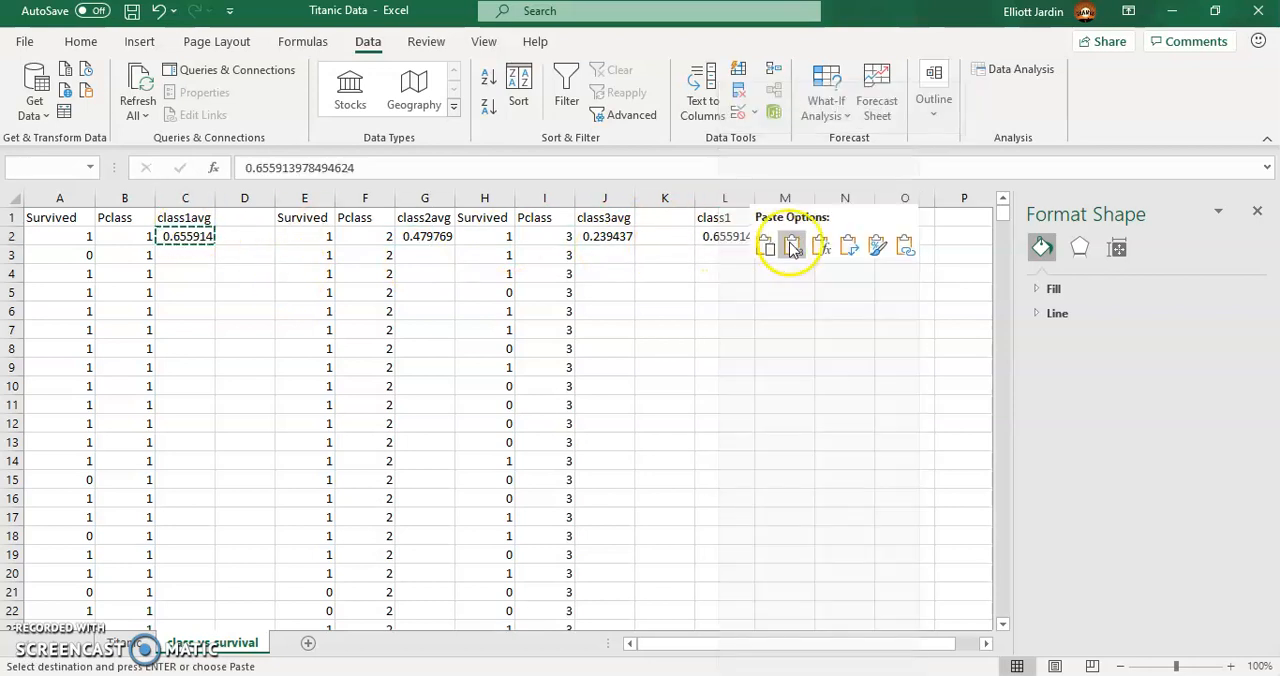
- Copy the class 2 average from G2 and paste it as a value into M2
left_click(424, 236)
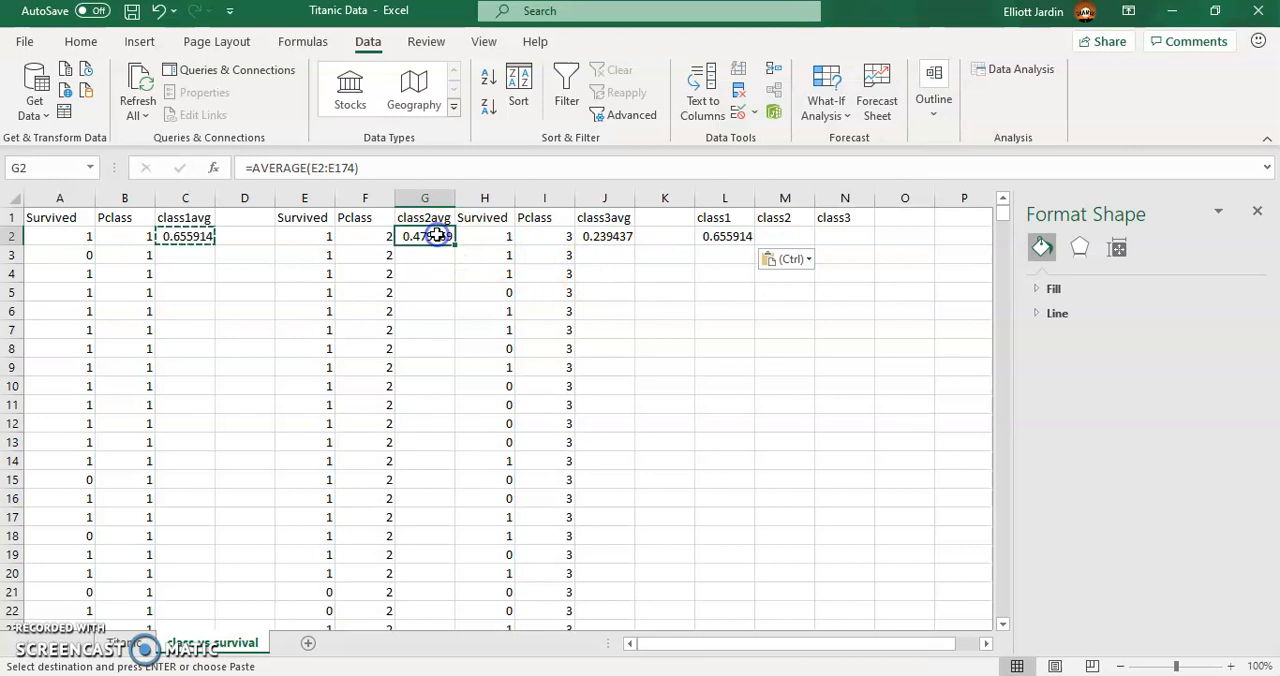
key("ctrl+c")
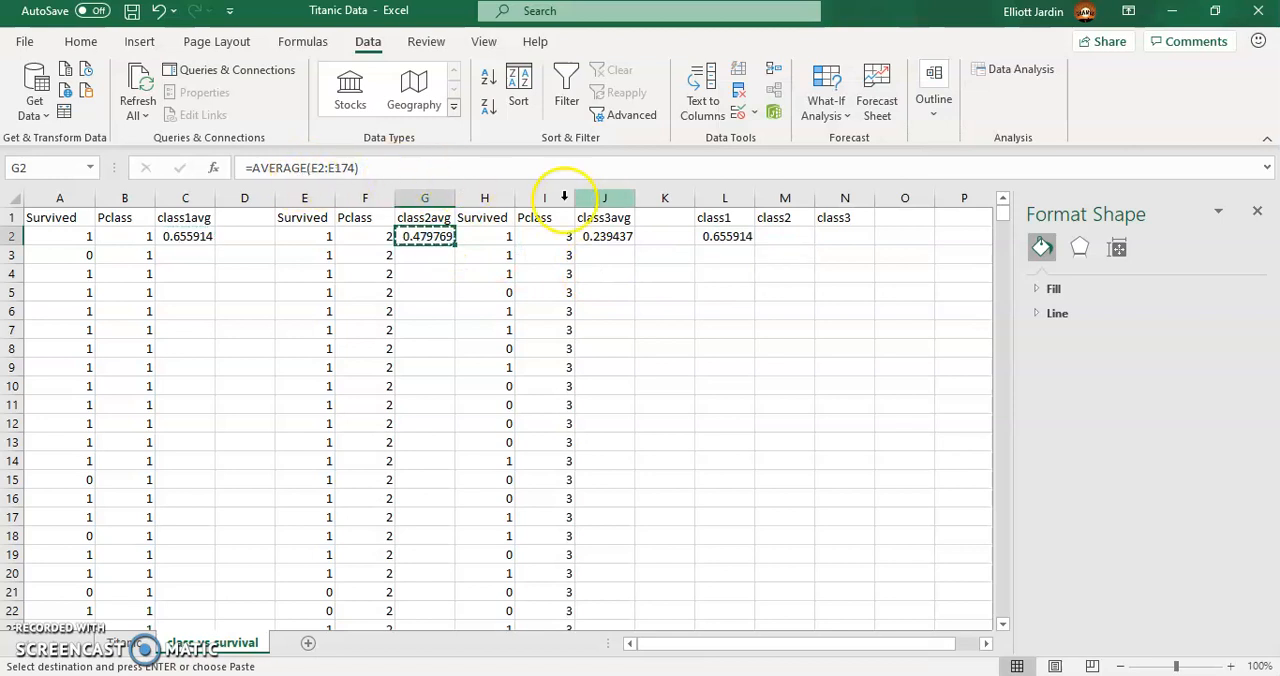
right_click(790, 240)
left_click(866, 246)
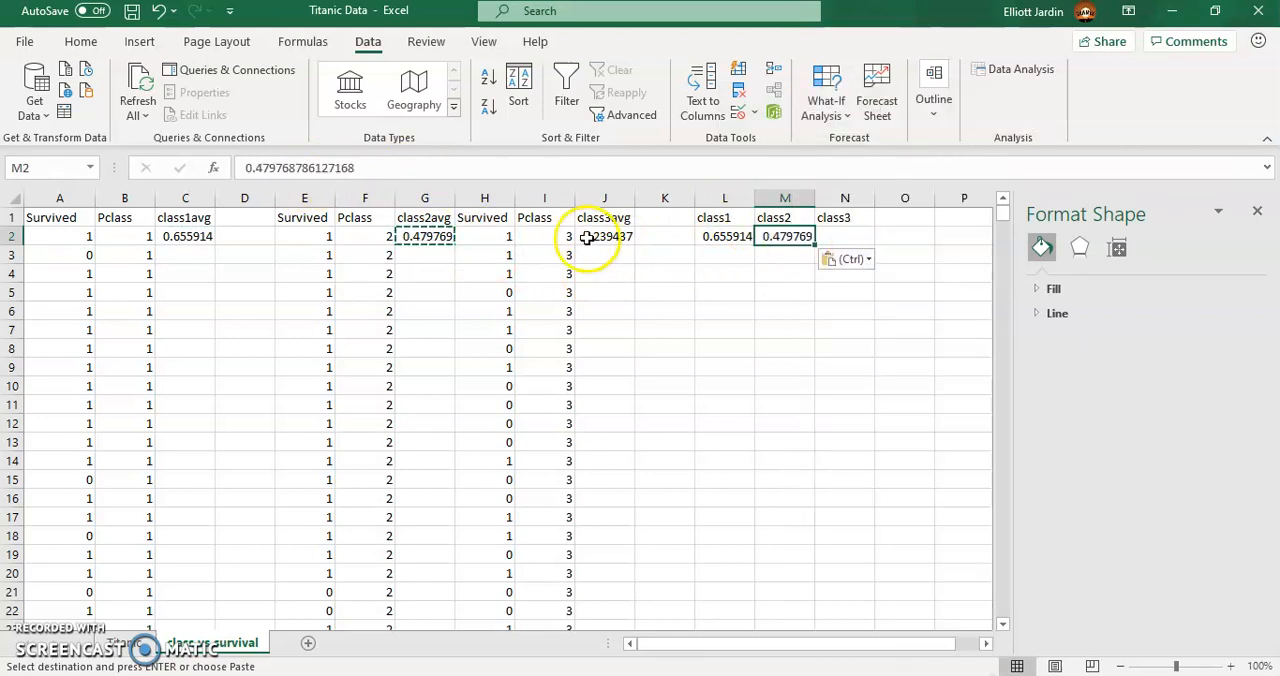
- Copy the class 3 average from J2 and paste it as a value into N2
left_click(606, 236)
key("ctrl+c")
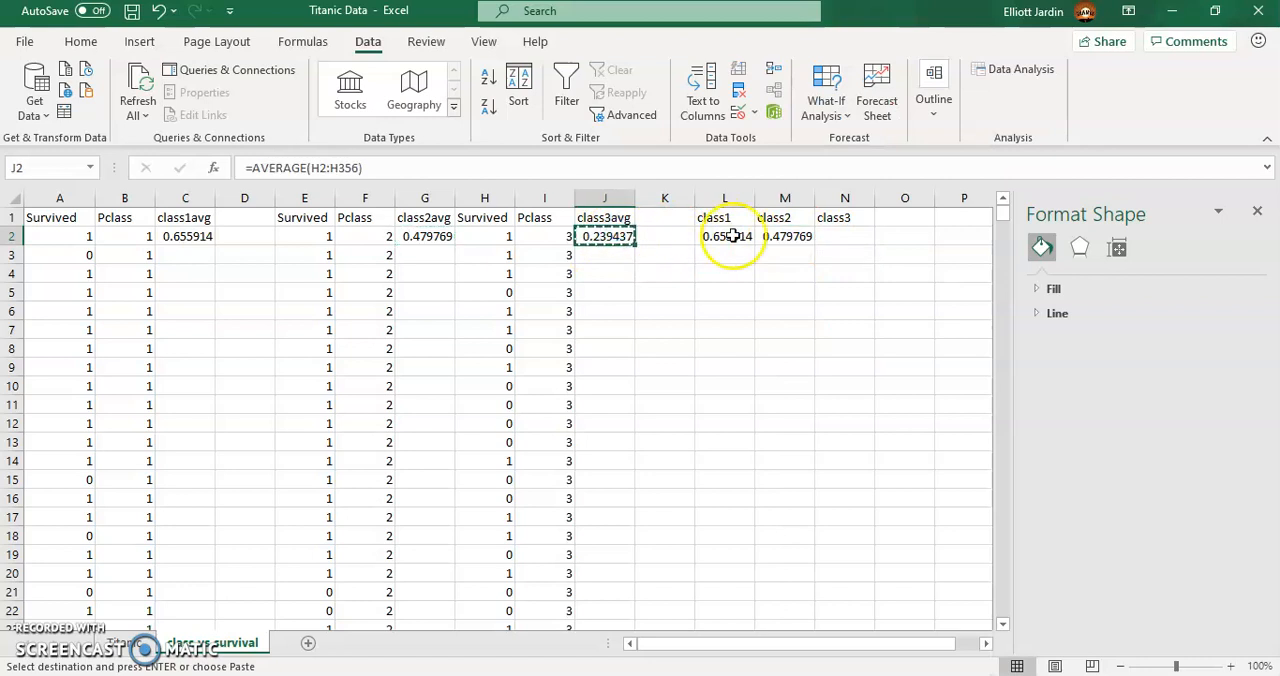
left_click(836, 236)
right_click(836, 236)
left_click(911, 243)
- Insert a 2-D clustered column chart of the class averages in L1:N2
left_click_drag(720, 220, 849, 237)
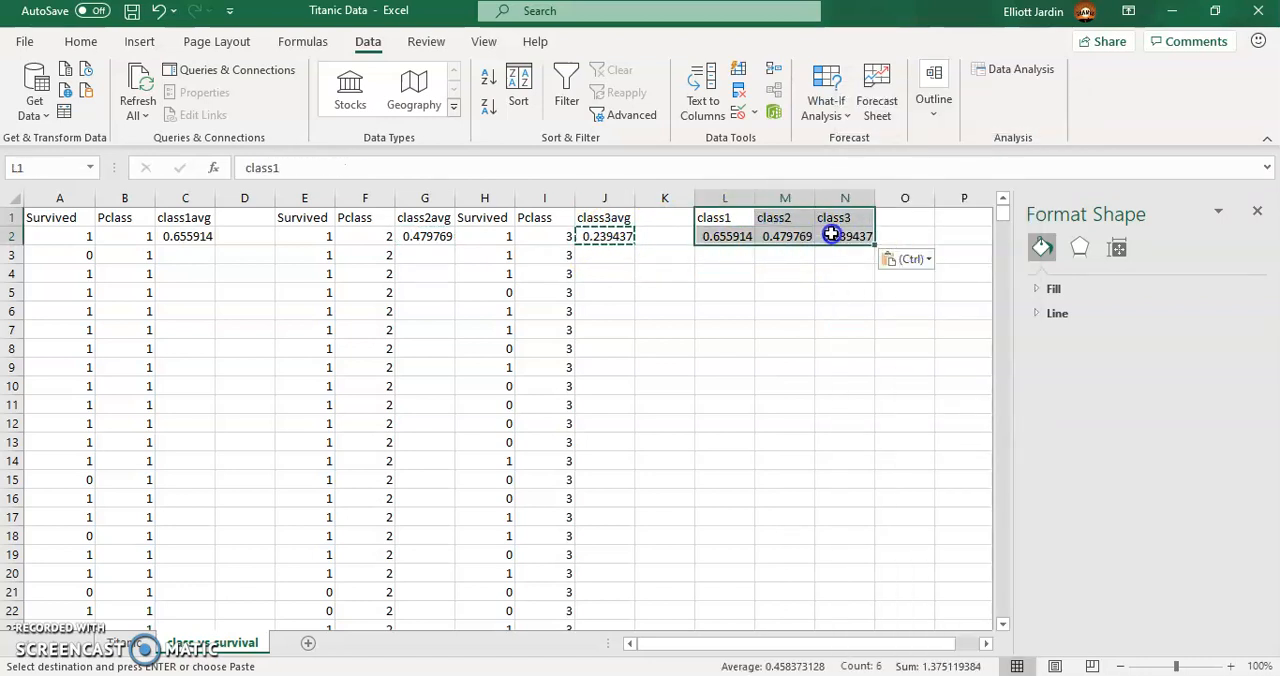
left_click(132, 44)
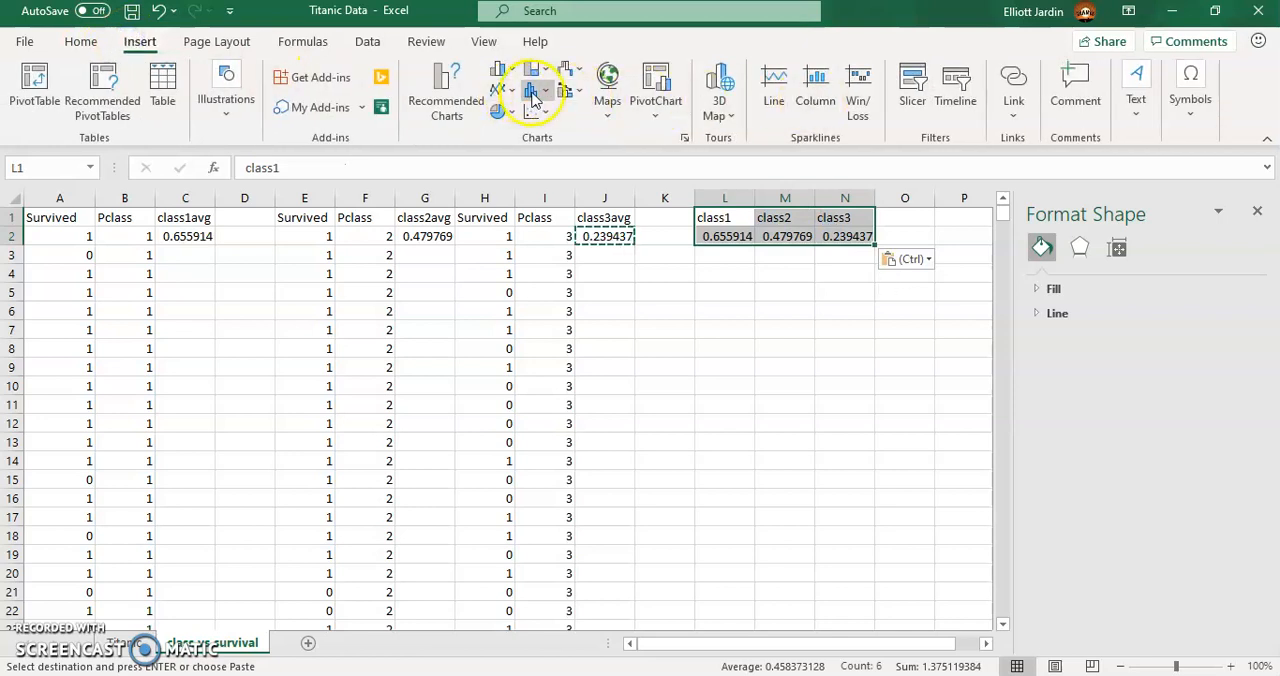
left_click(499, 70)
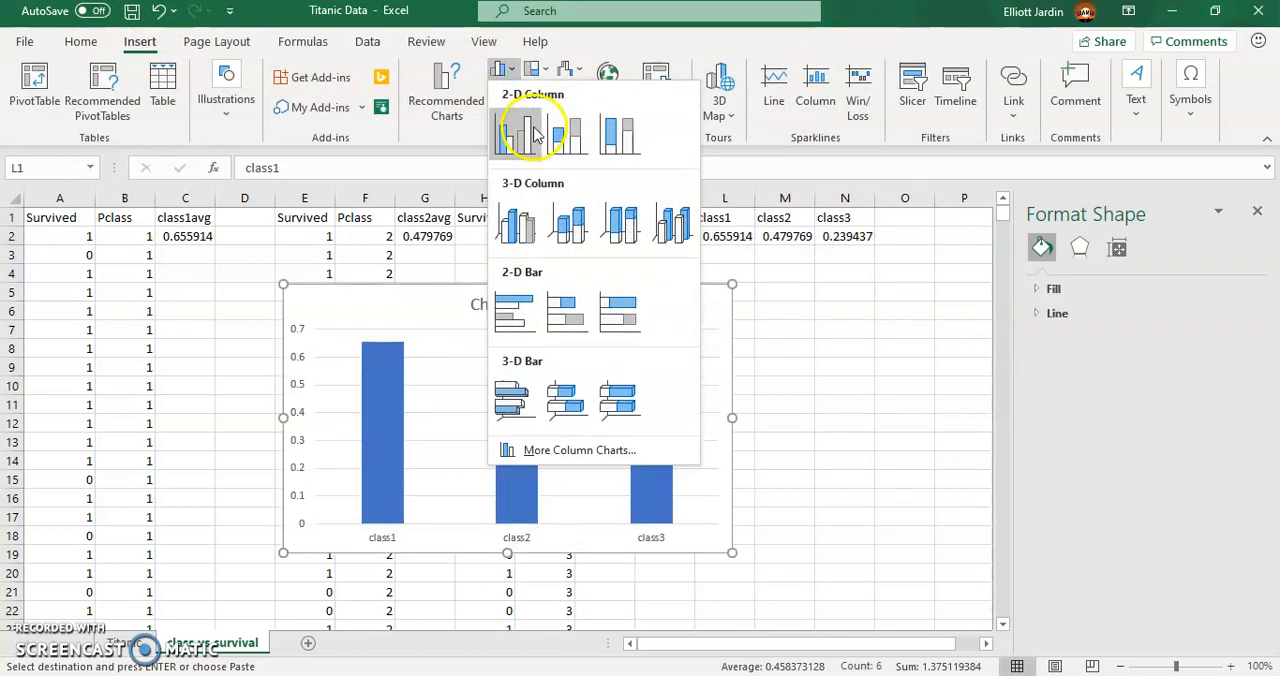
left_click(533, 135)
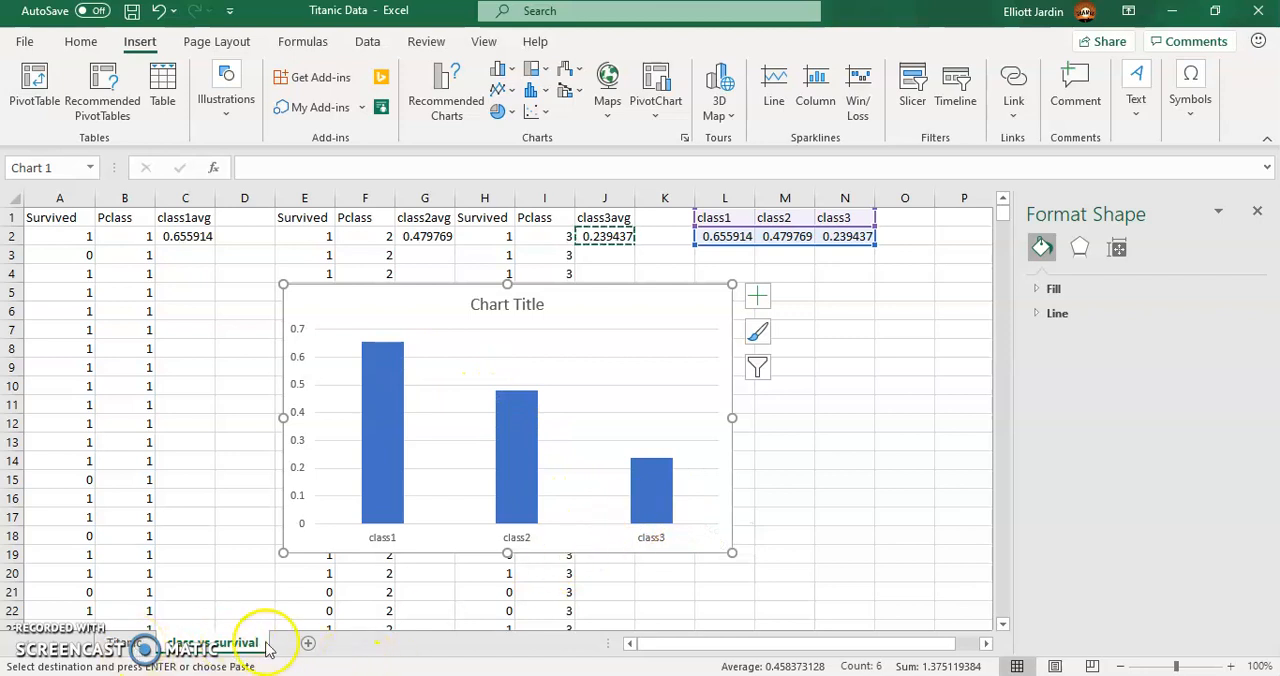
- Add a new worksheet and name it Age vs. survival
left_click(308, 643)
double_click(301, 644)
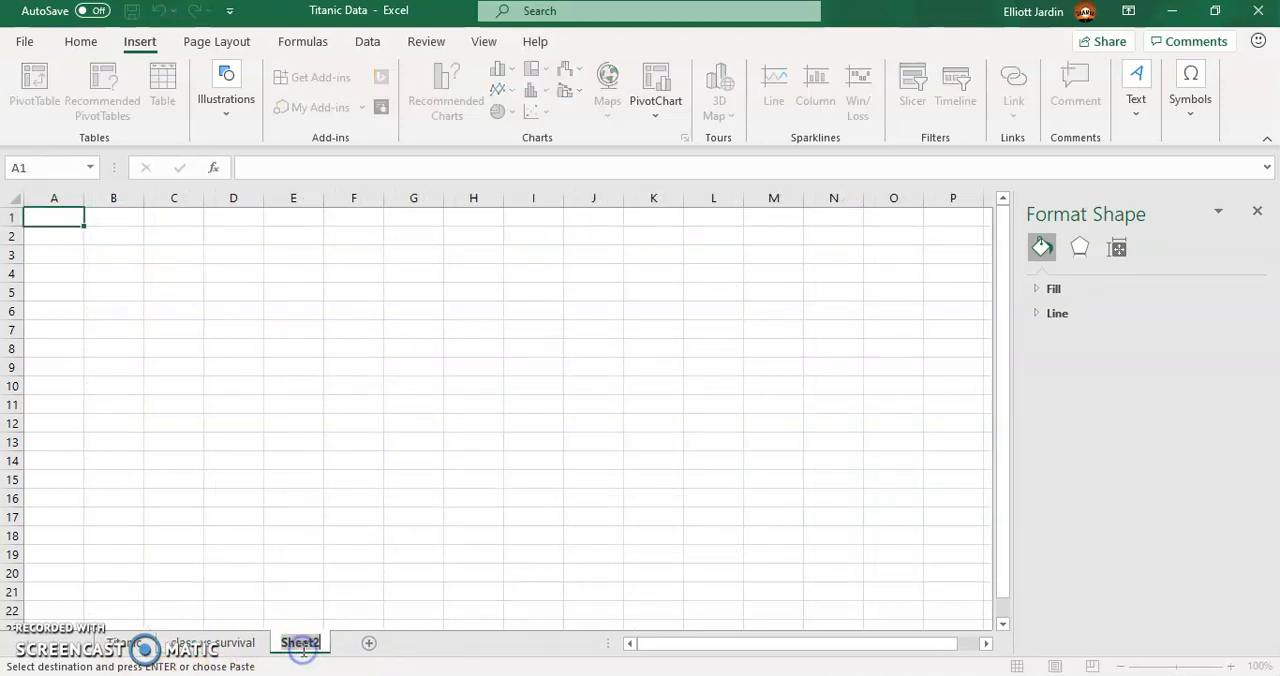
type("Age vs. survival")
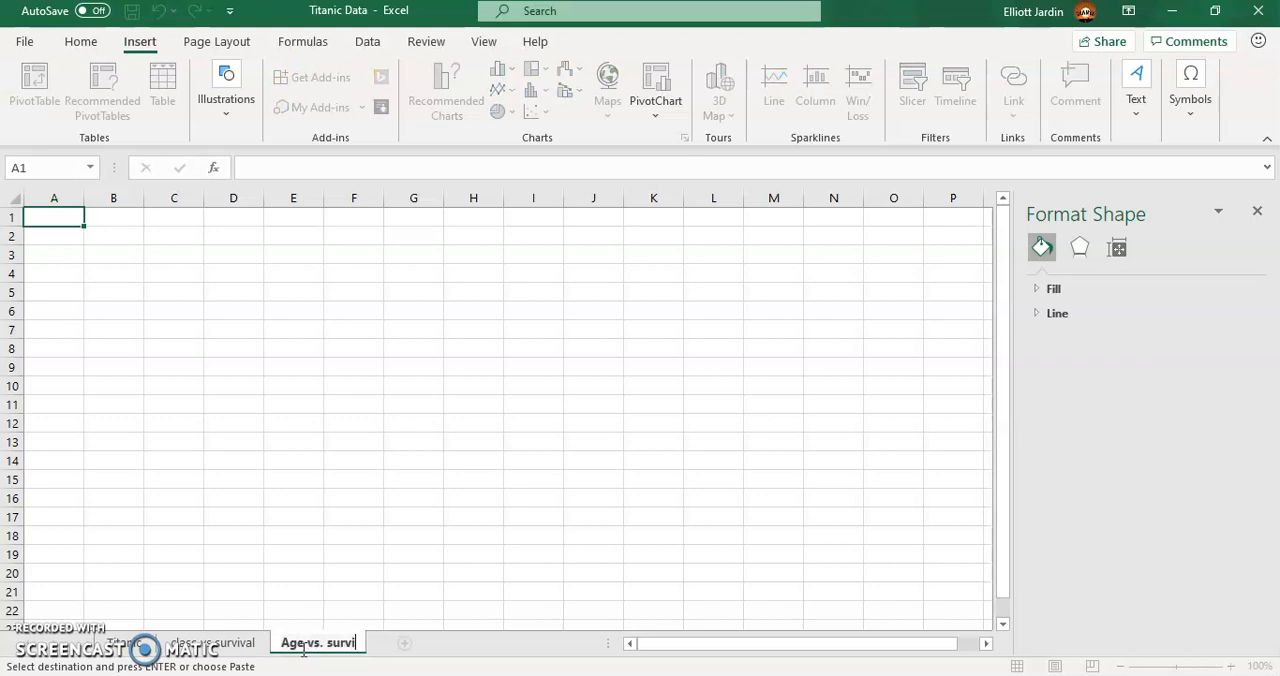
- Copy the Survived and Age columns from the Titanic sheet and paste them into the Age vs. survival sheet at A1
left_click(134, 644)
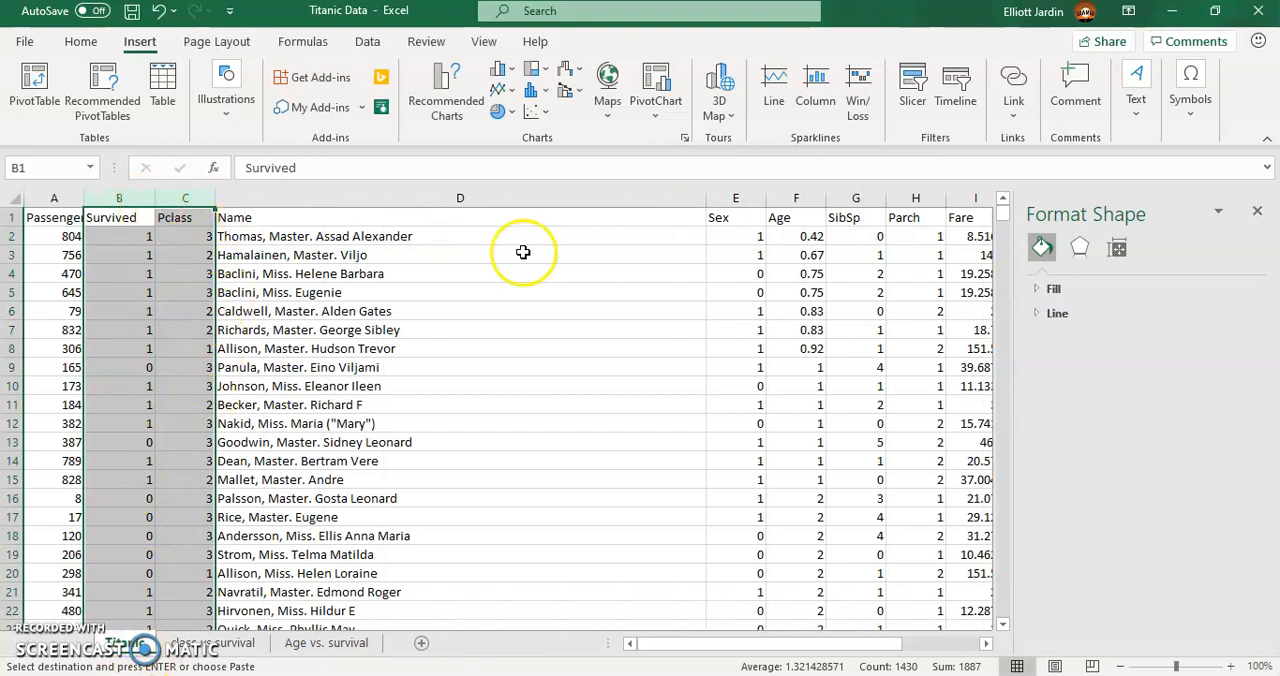
left_click(119, 193)
left_click(798, 198)
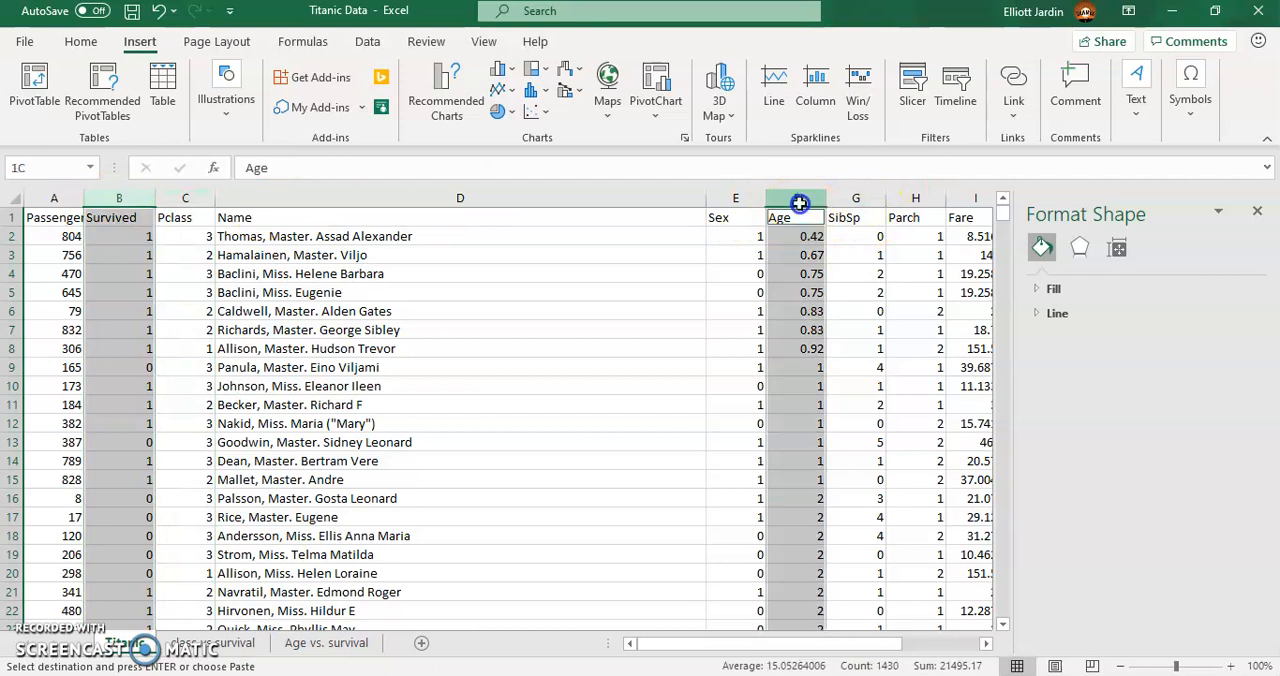
left_click(326, 643)
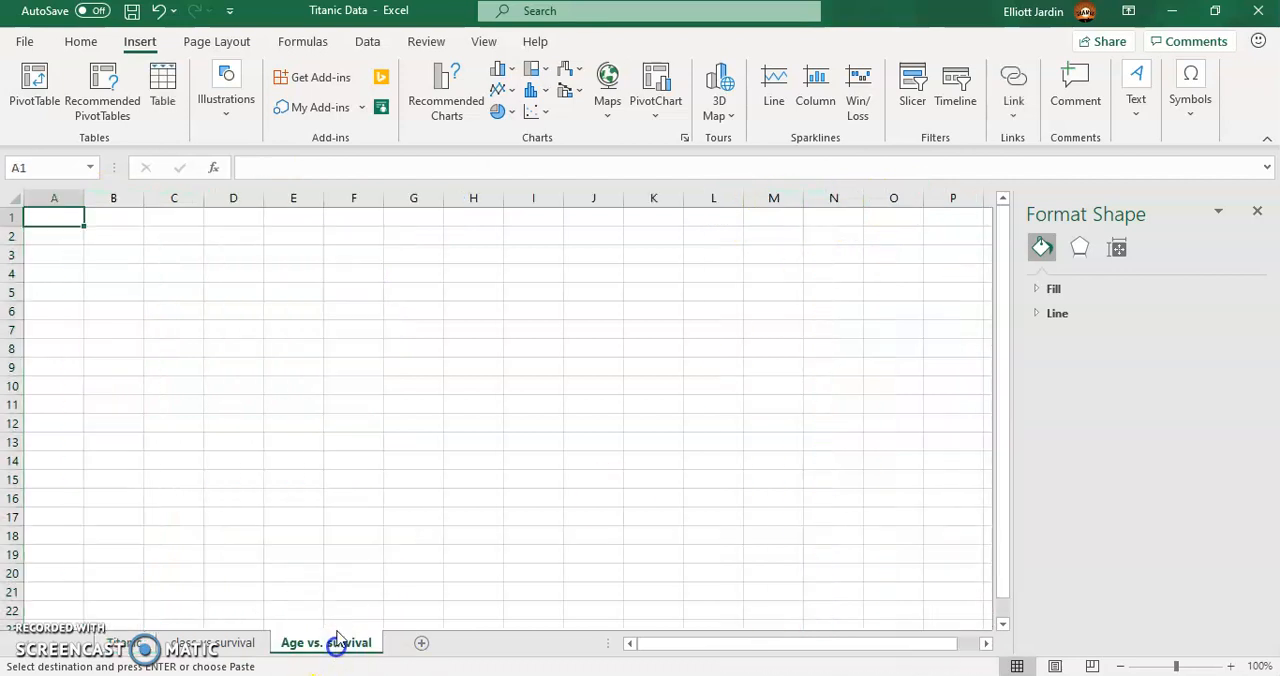
key("ctrl+v")
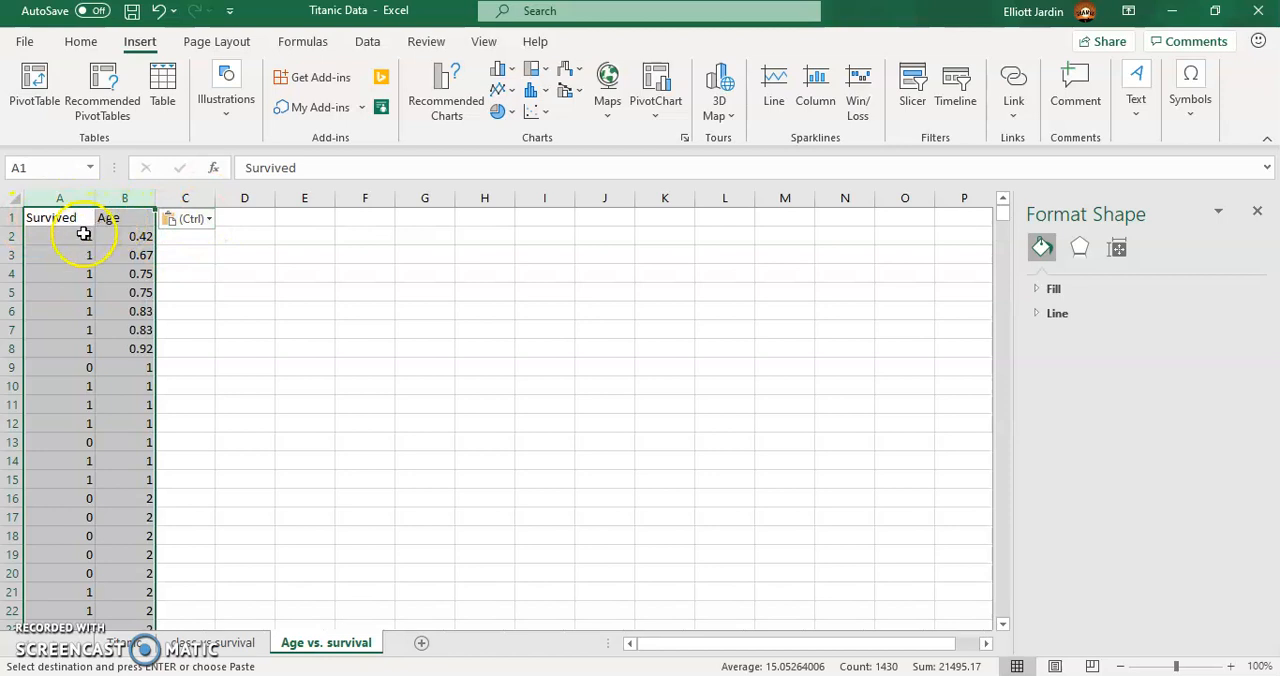
- Sort the Survived and Age columns by Age from smallest to largest
left_click_drag(84, 234, 101, 237)
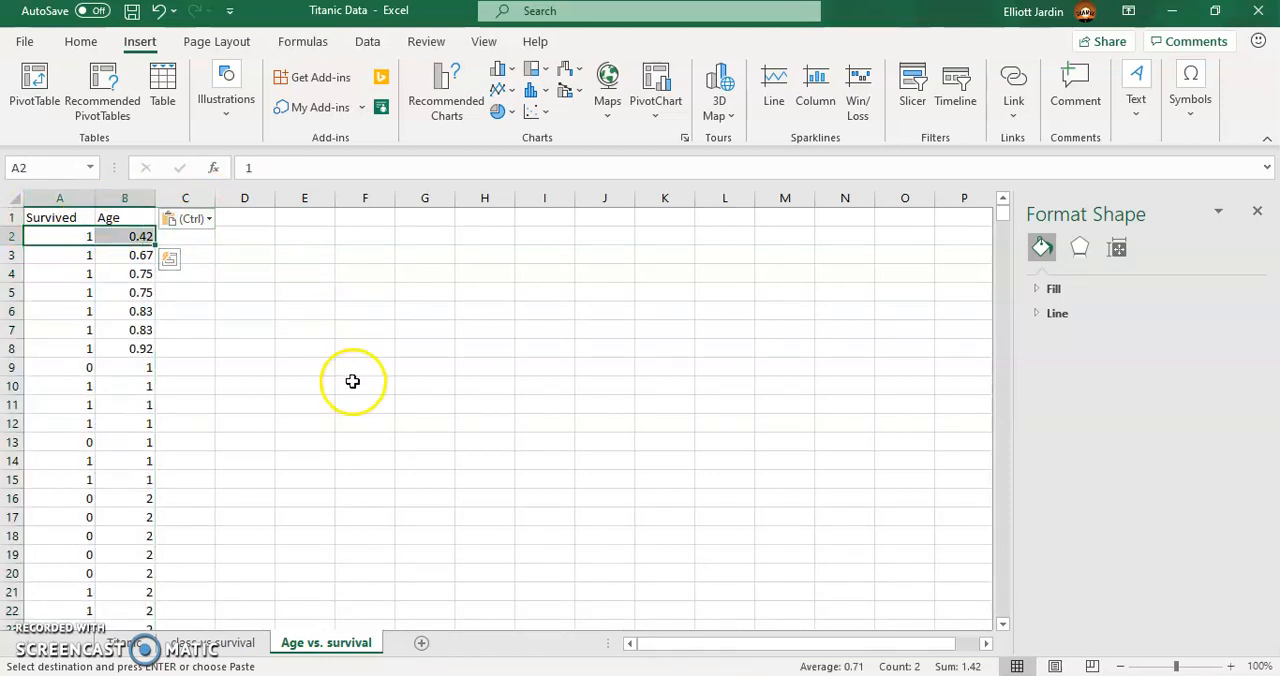
left_click_drag(30, 197, 144, 196)
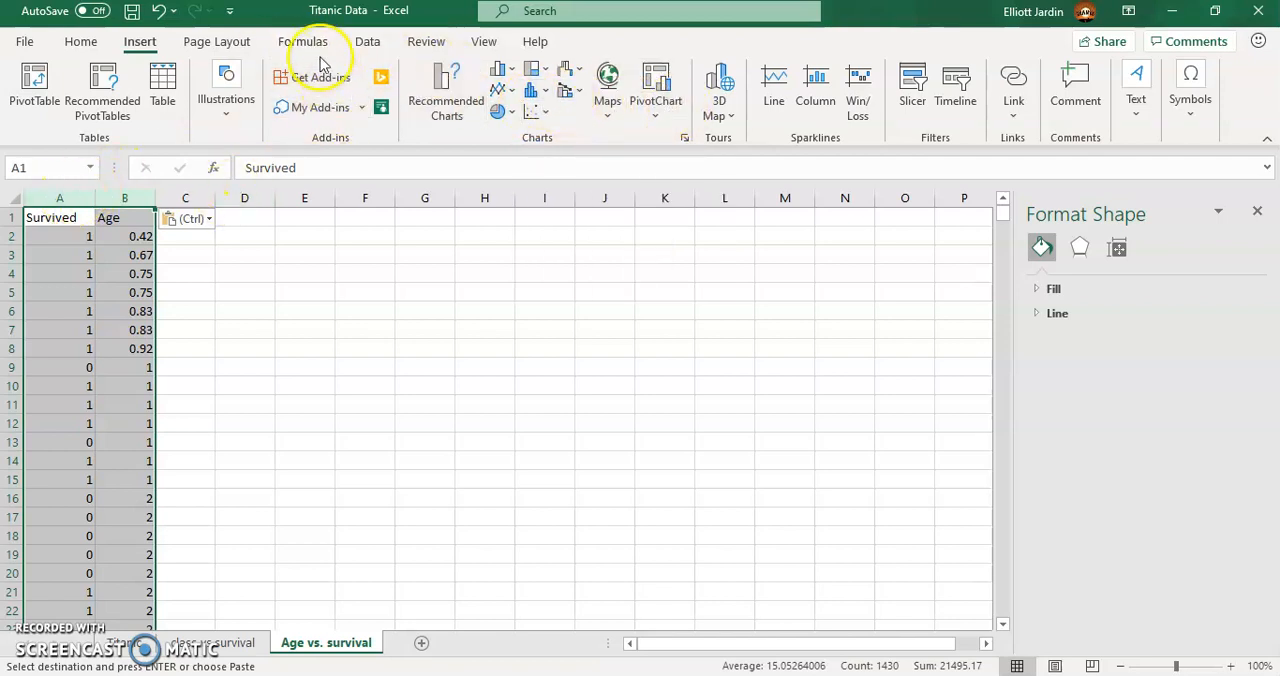
left_click(367, 41)
left_click(512, 85)
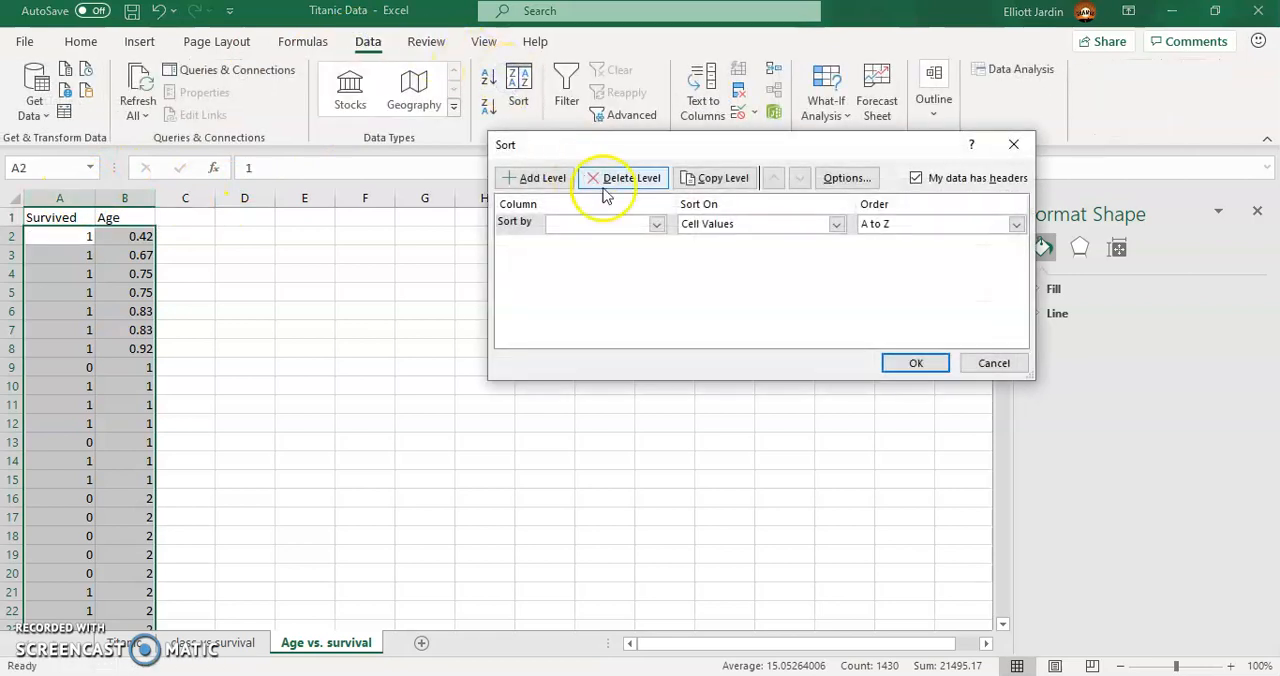
left_click(610, 226)
left_click(611, 253)
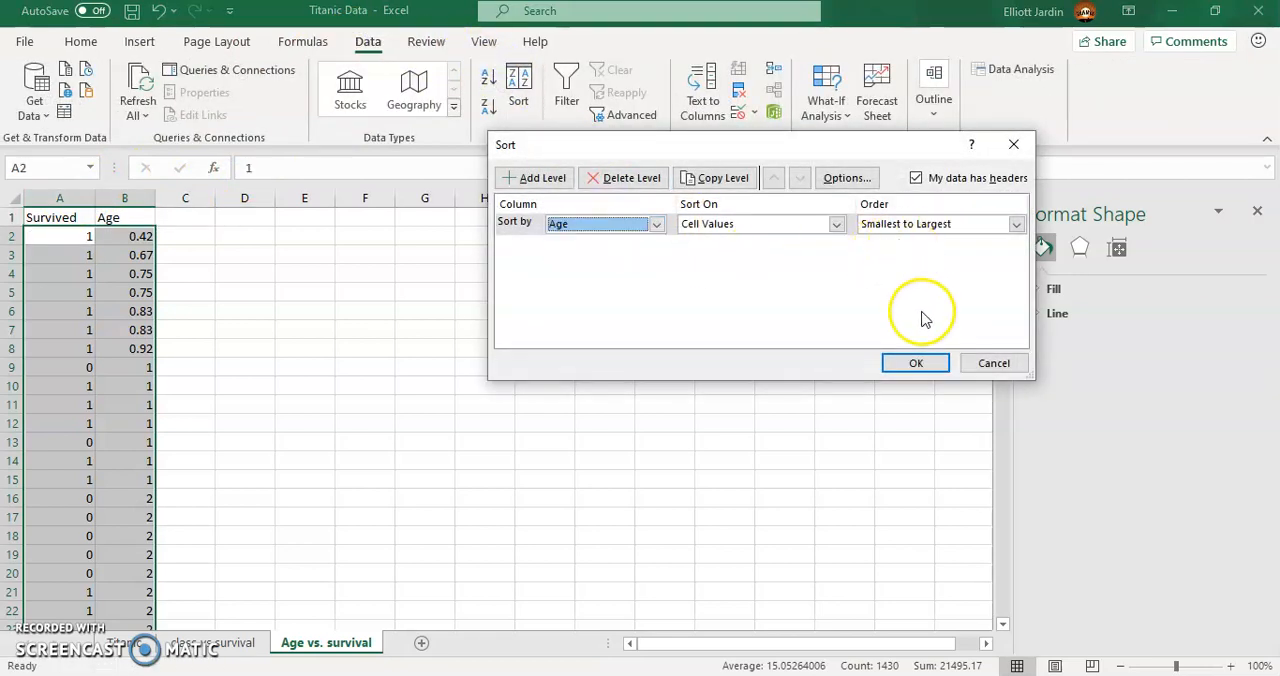
left_click(916, 363)
- Move the rows for ages 21 to 35, A182:B498, to a separate block starting at D2
left_click_drag(1003, 232, 971, 316)
left_click_drag(13, 517, 157, 465)
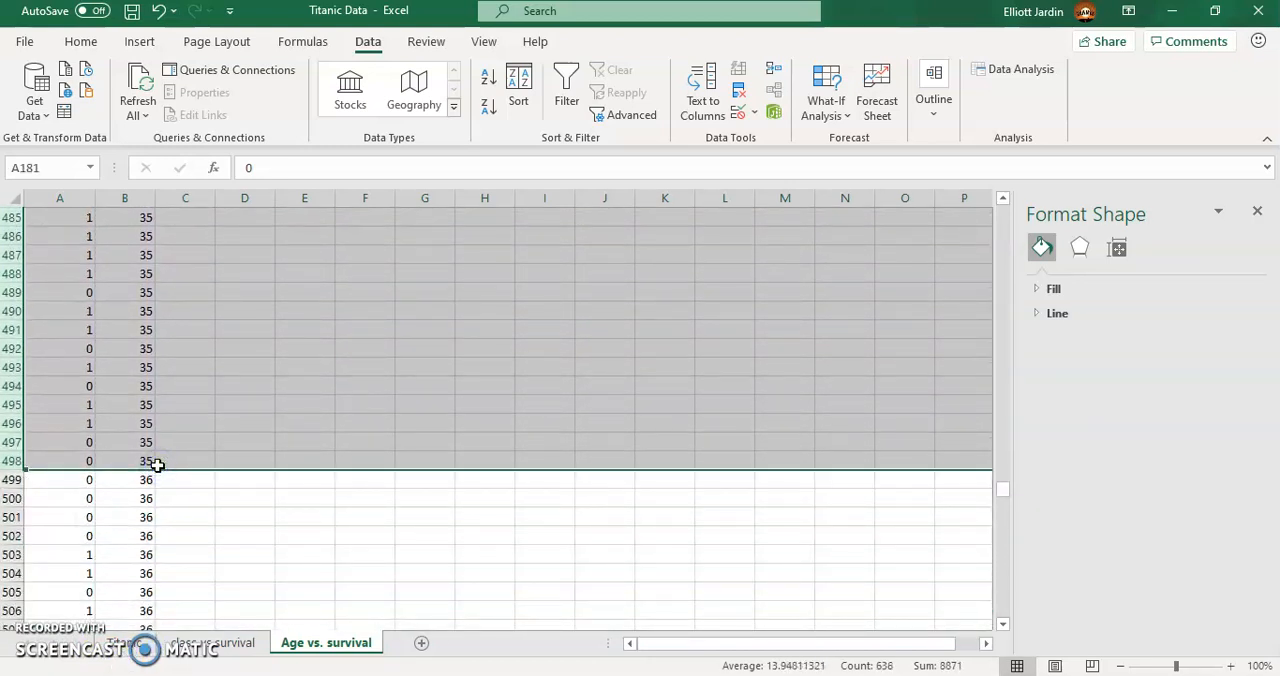
left_click_drag(85, 460, 133, 363)
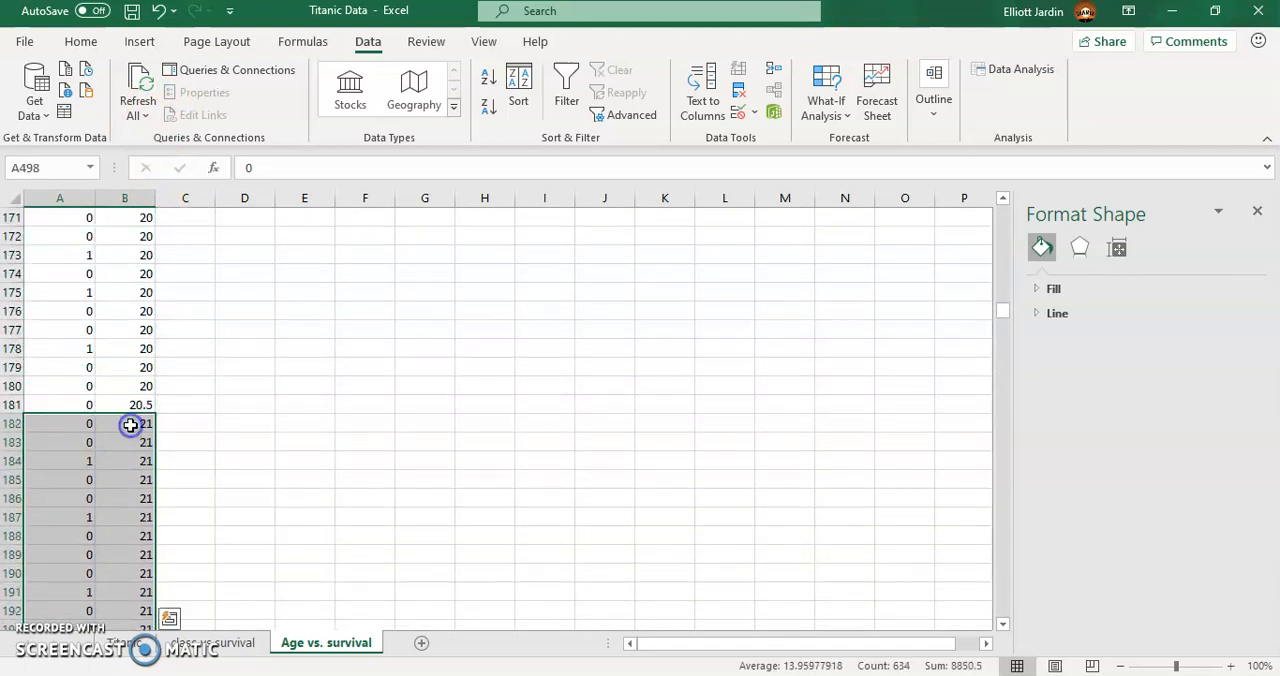
left_click_drag(147, 423, 150, 423)
key("ctrl+c")
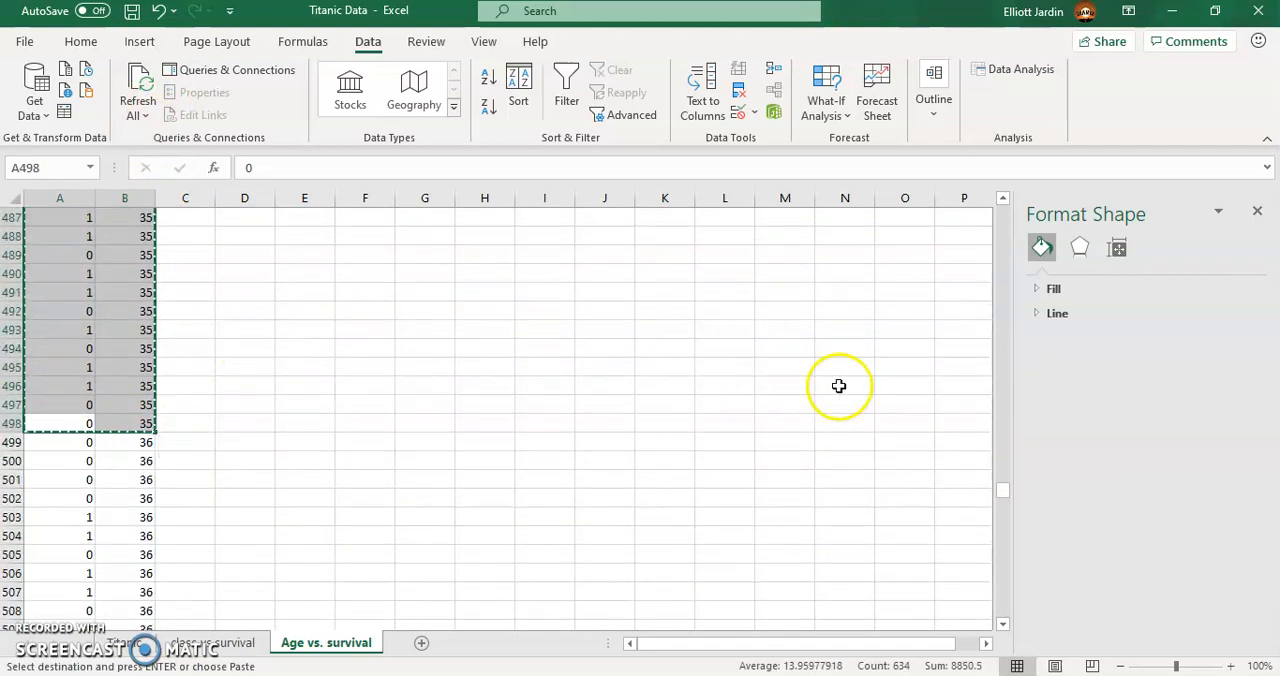
key("ctrl+Home")
scroll(936, 433, "up", 2)
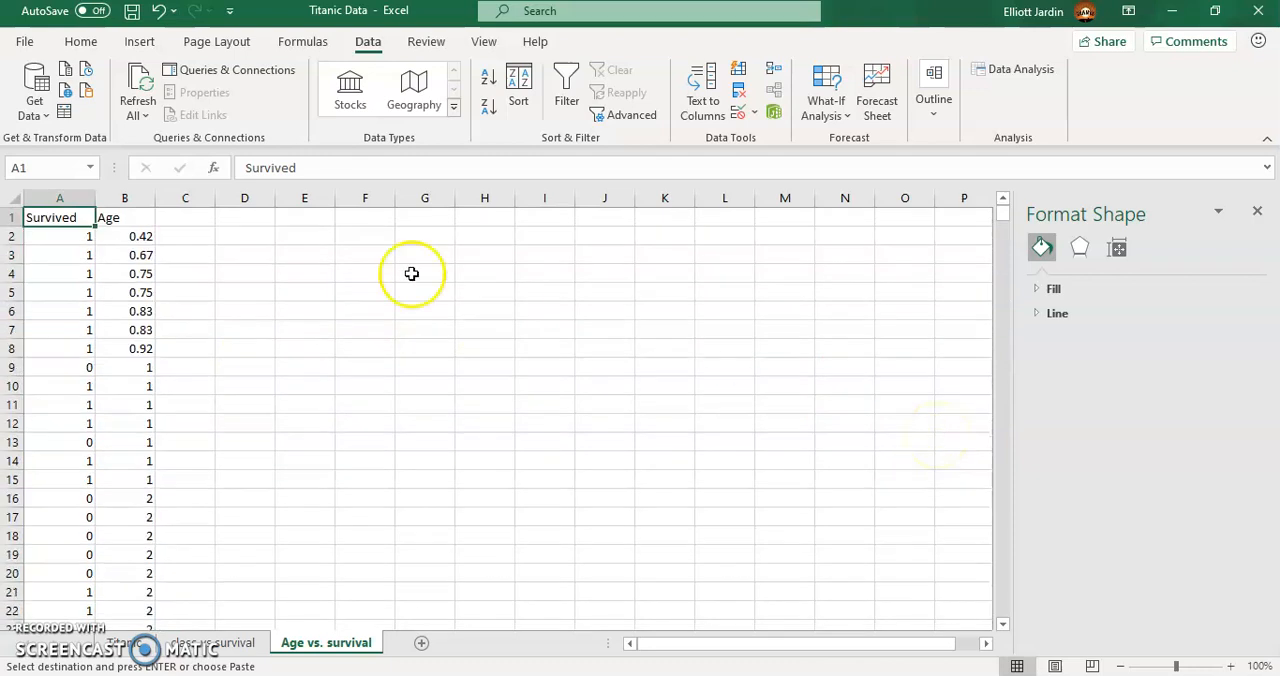
left_click(240, 240)
key("ctrl+v")
- Examine where the moved block in columns D and E ends and look for the remaining rows in columns A and B
left_click(14, 388)
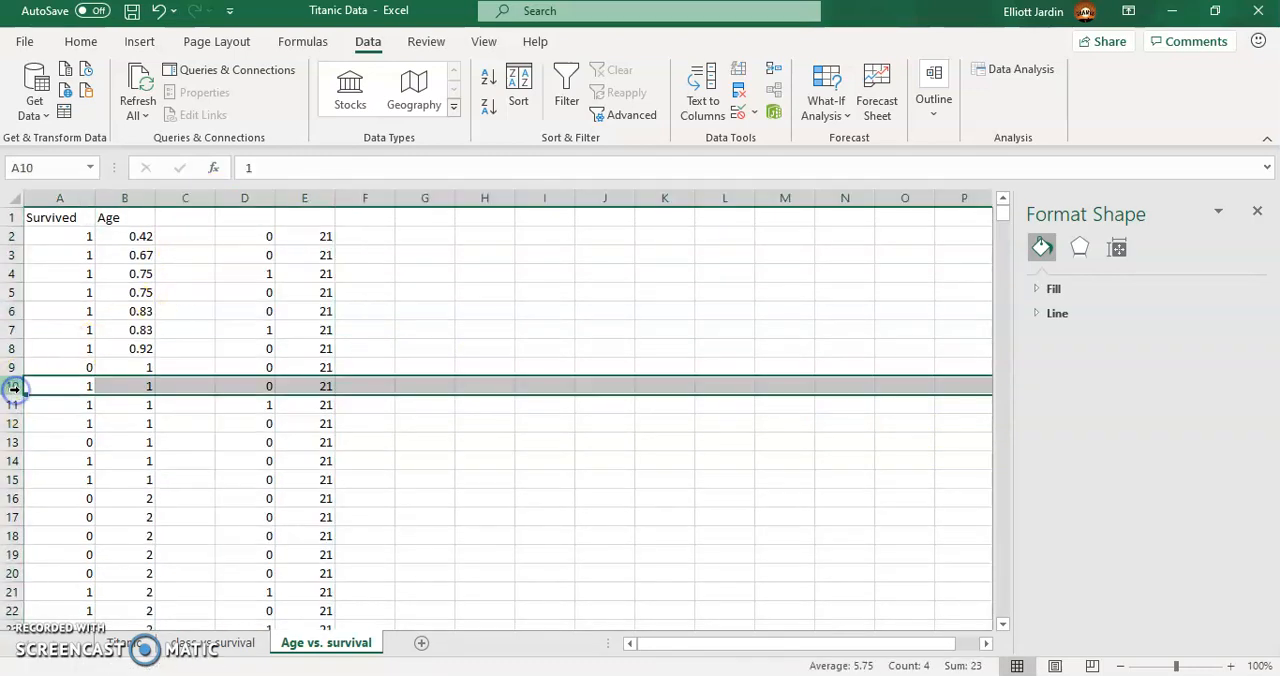
left_click(51, 382)
key("ctrl+Down")
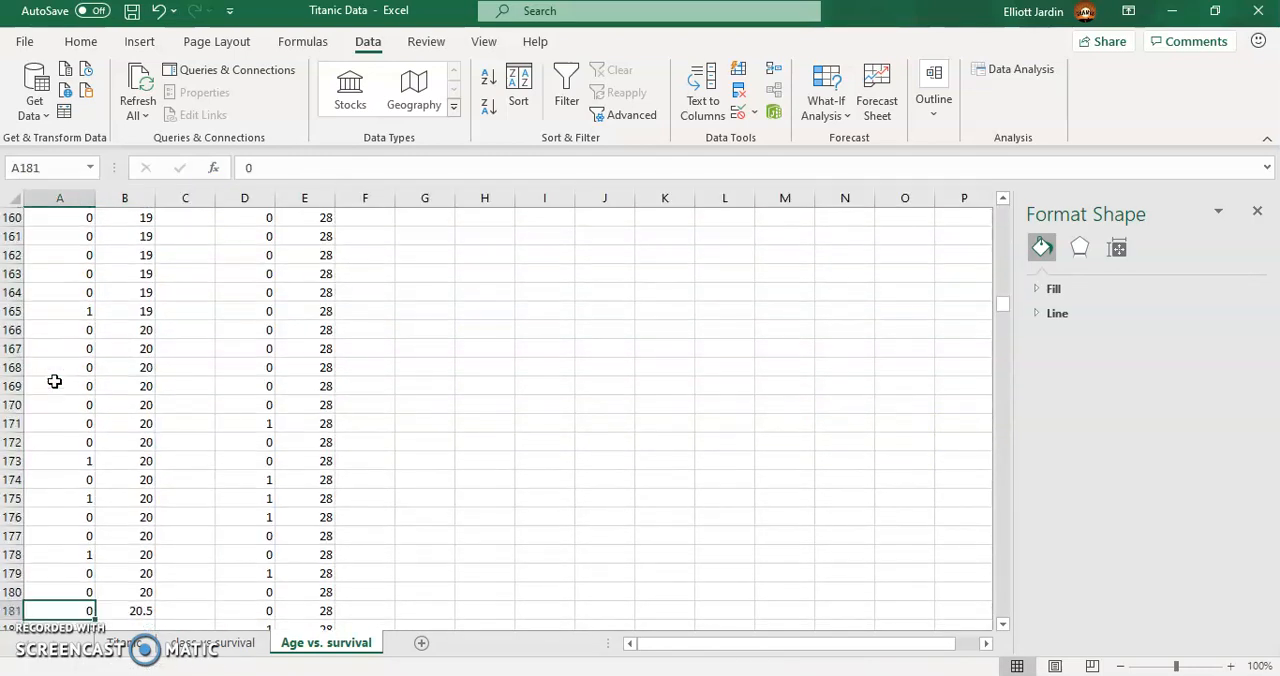
scroll(55, 372, "down", 20)
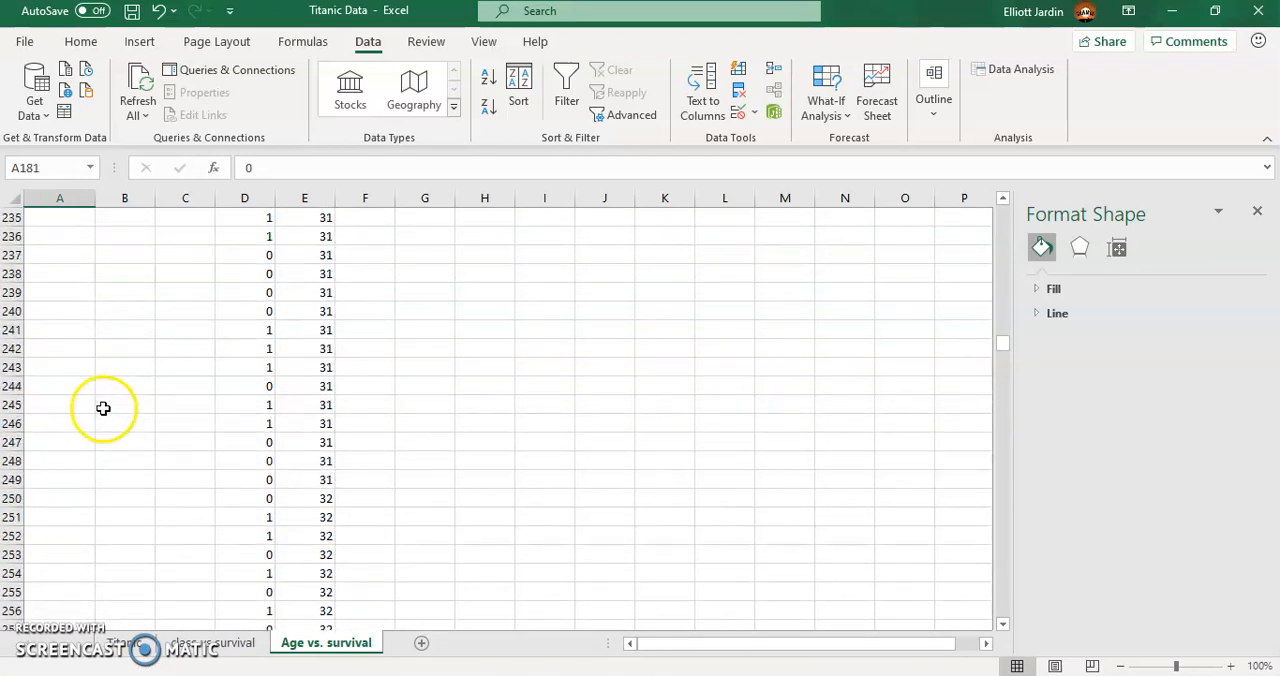
scroll(109, 374, "down", 20)
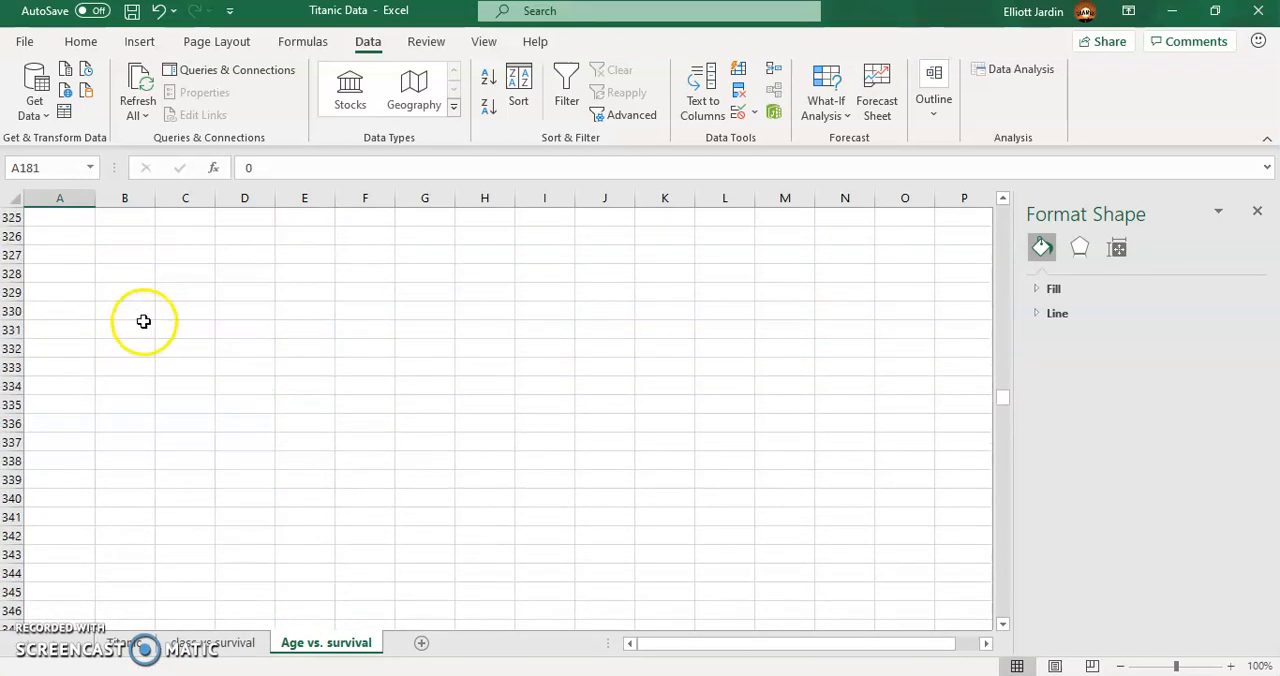
scroll(137, 287, "up", 7)
scroll(329, 371, "up", 1)
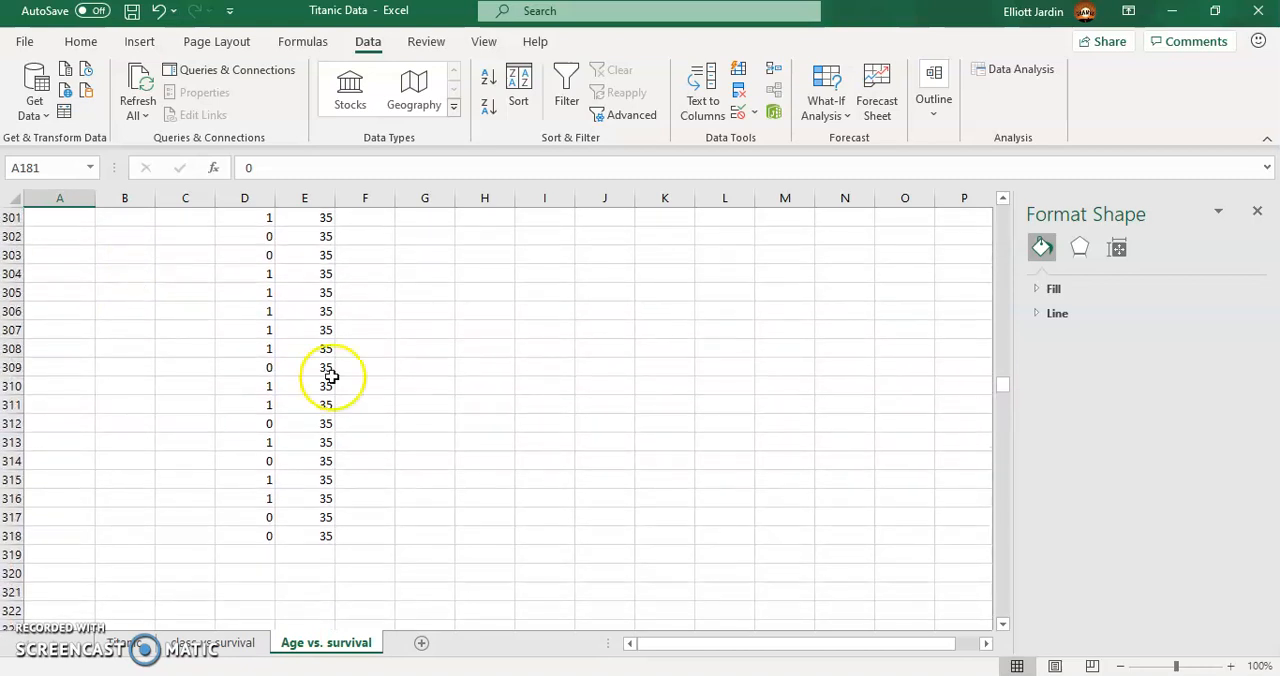
scroll(127, 511, "up", 5)
scroll(127, 511, "up", 17)
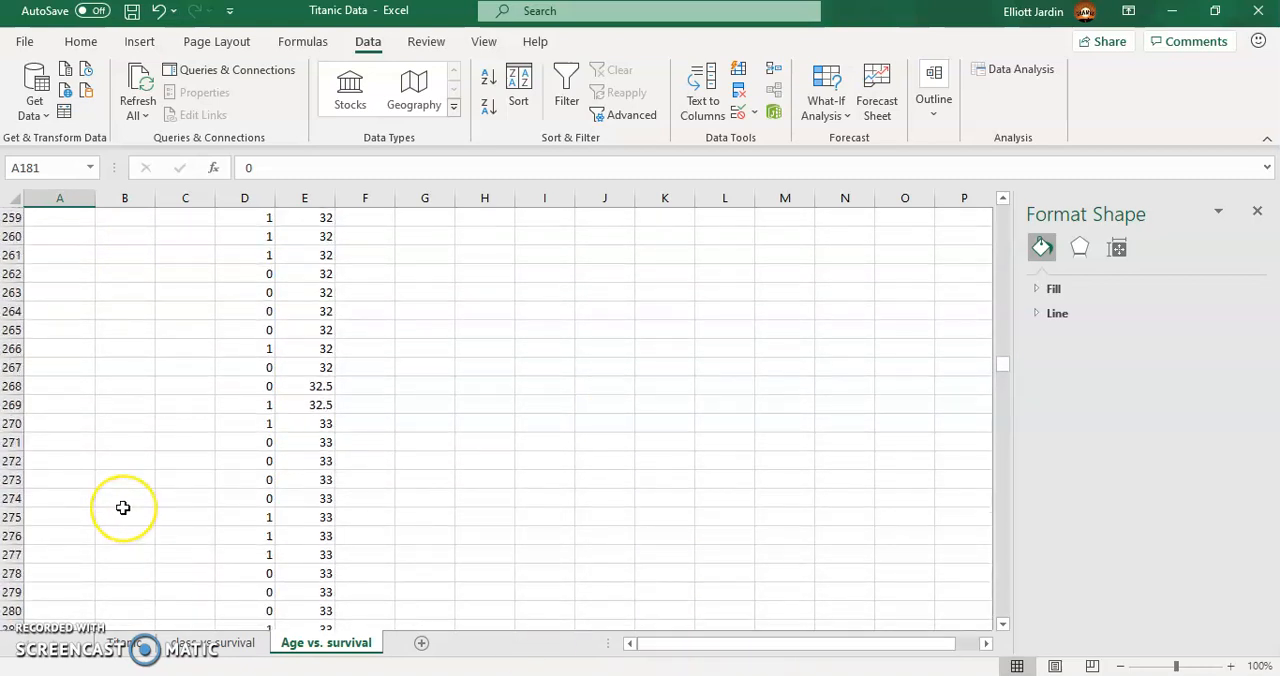
- Move the rows for ages 36 and above, from A499:B499 down, to a separate block starting at G2
left_click_drag(1003, 342, 966, 490)
left_click_drag(62, 528, 121, 537)
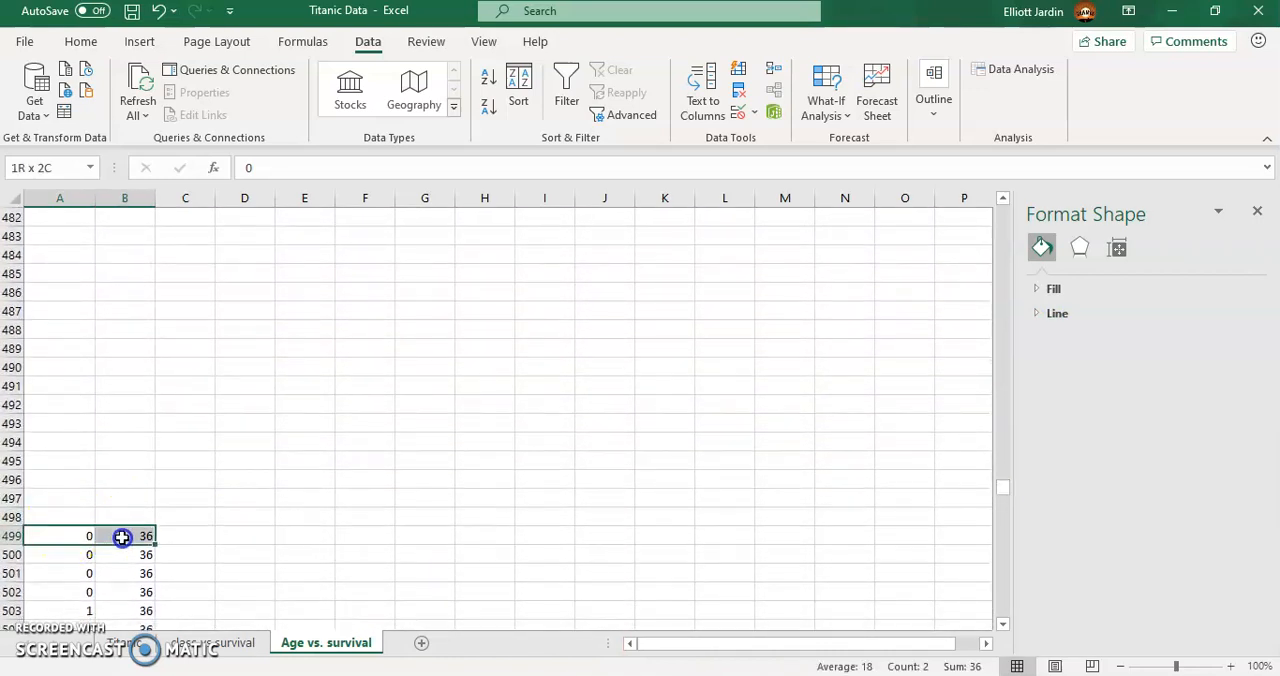
key("ctrl+shift+Down")
key("ctrl+c")
key("ctrl+BackSpace")
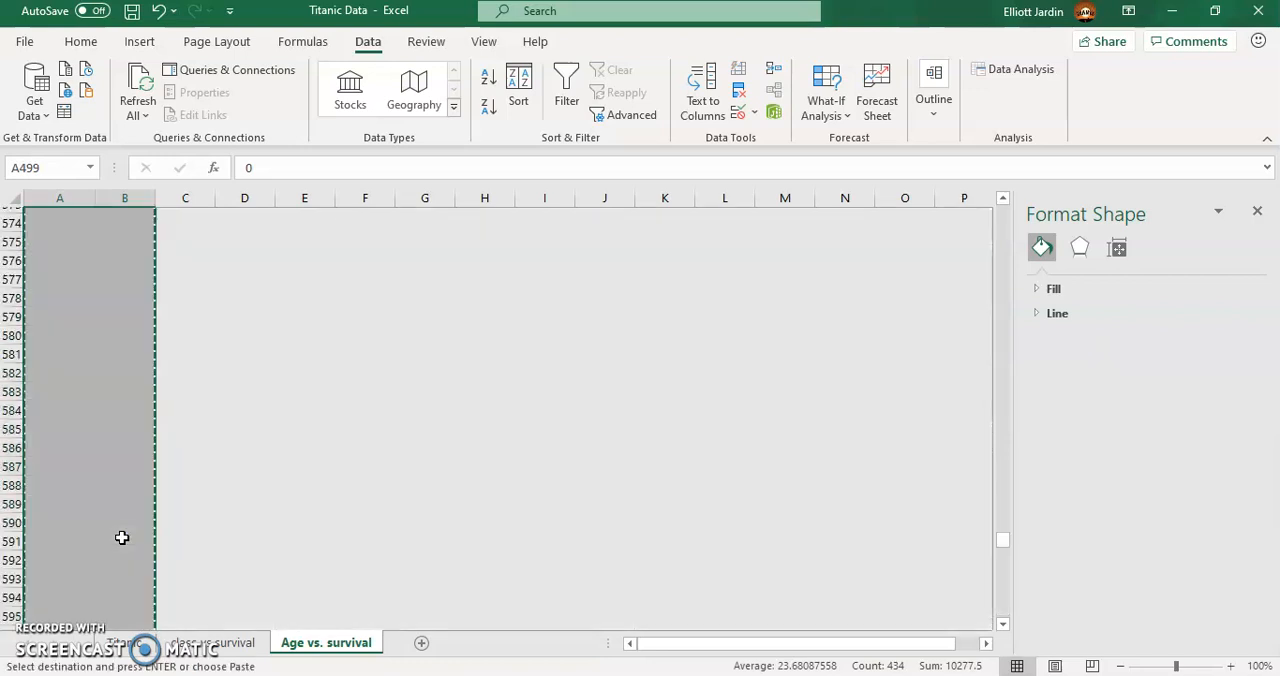
key("ctrl+Up")
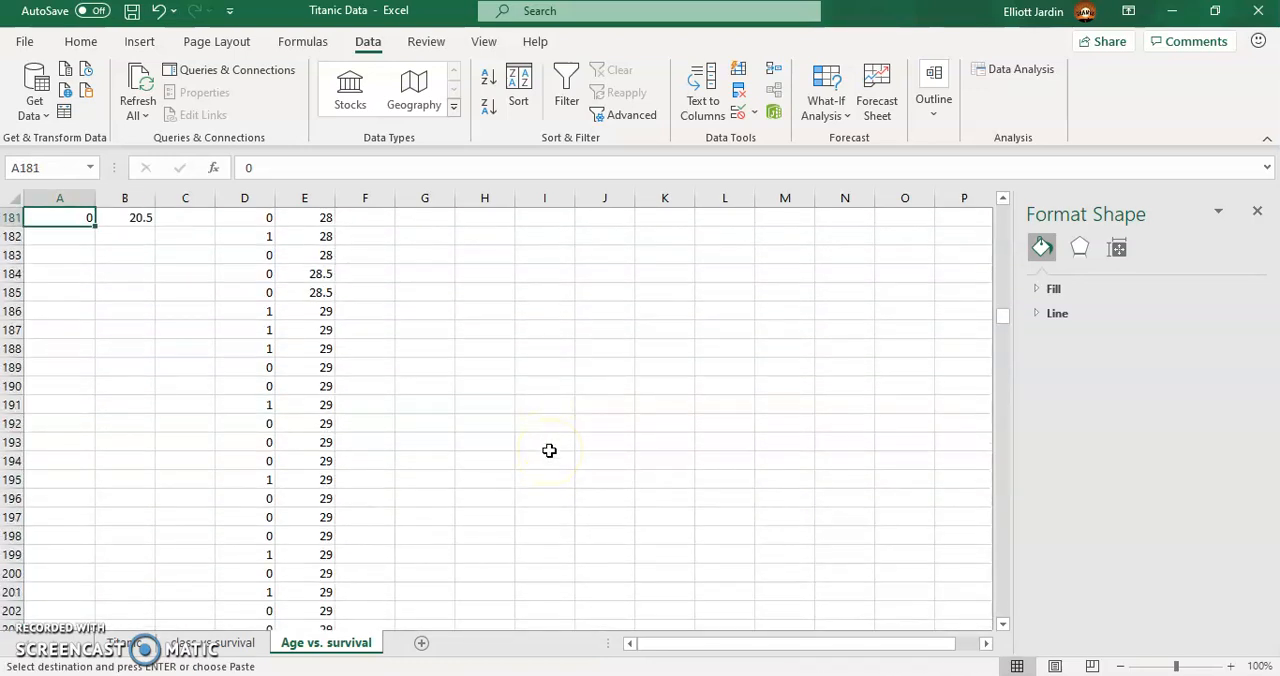
scroll(549, 451, "up", 20)
left_click_drag(995, 273, 1000, 203)
left_click(430, 241)
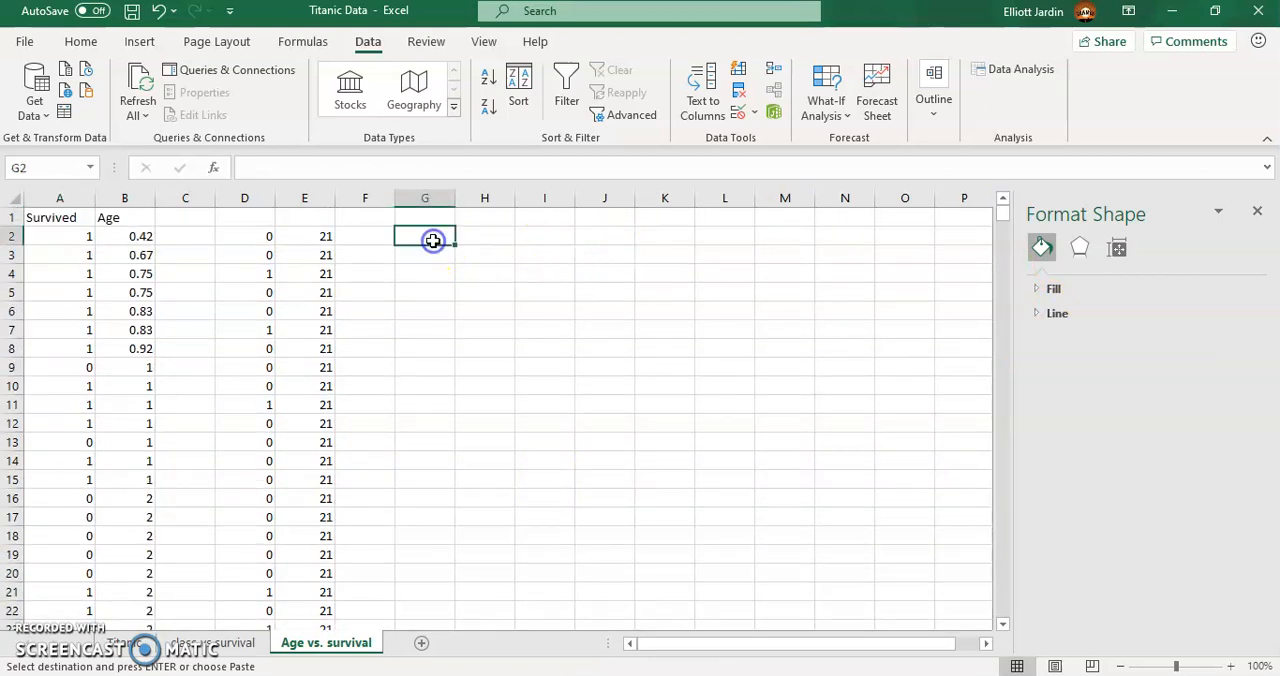
key("Return")
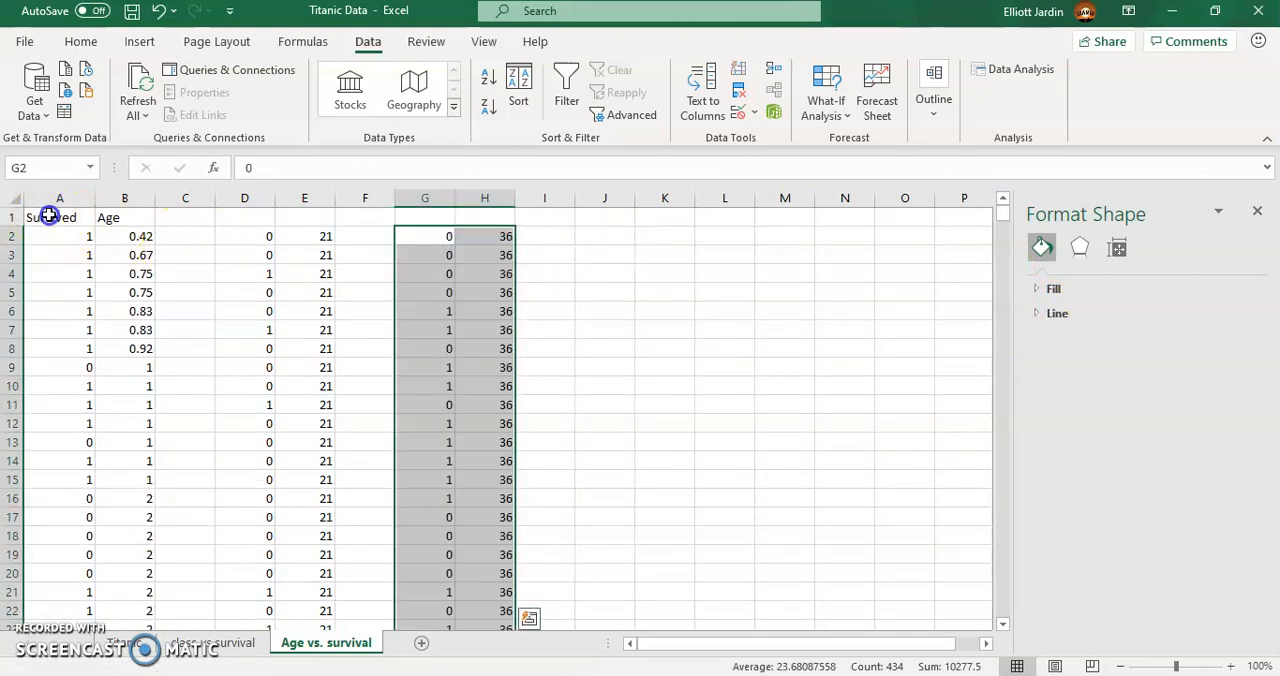
- Copy the Survived and Age headers from A1:B1 to D1 and G1 above the other two blocks
left_click_drag(49, 217, 112, 217)
key("ctrl+c")
left_click(262, 220)
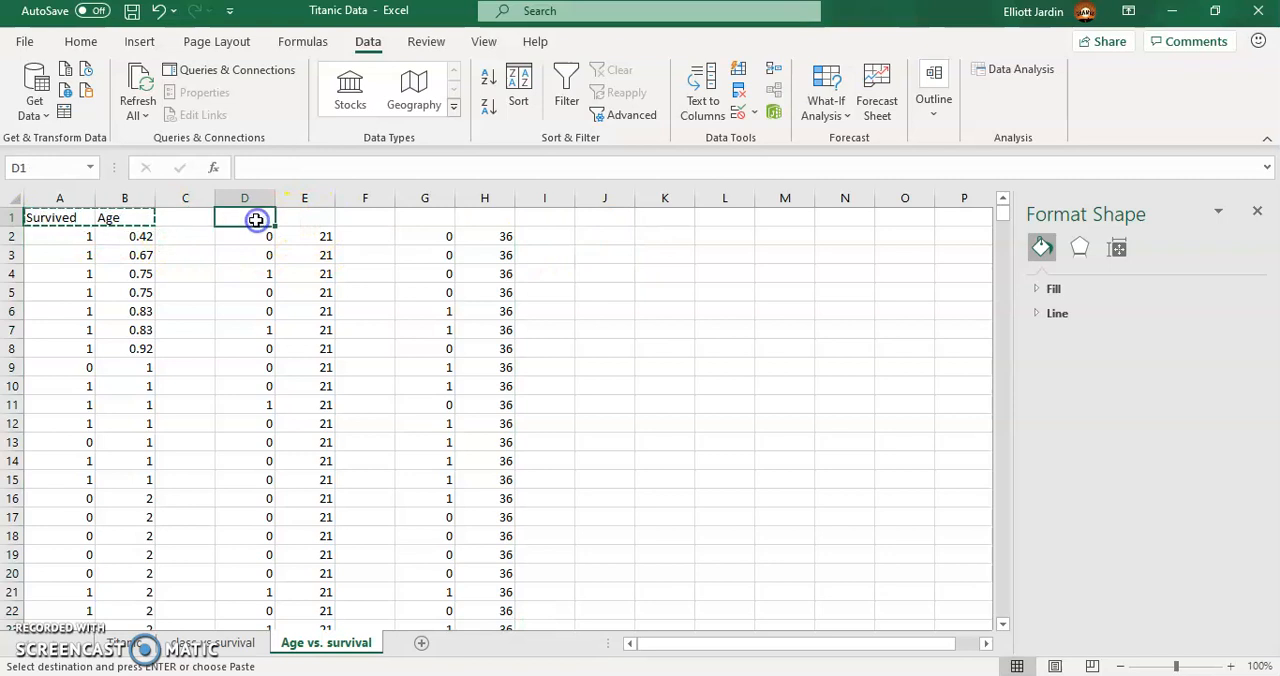
key("ctrl+v")
left_click(446, 217)
key("ctrl+v")
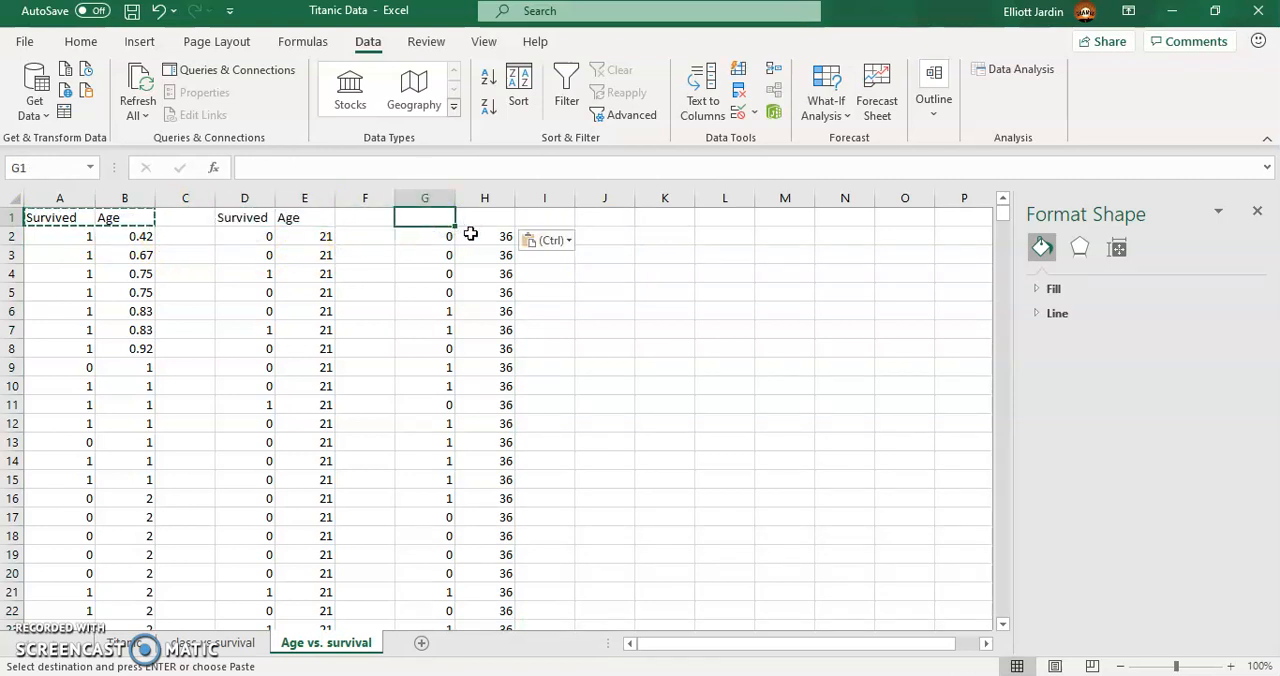
- Enter an AVERAGE formula in C1 for the first group's Survived values, A2:A181
double_click(184, 217)
type("=")
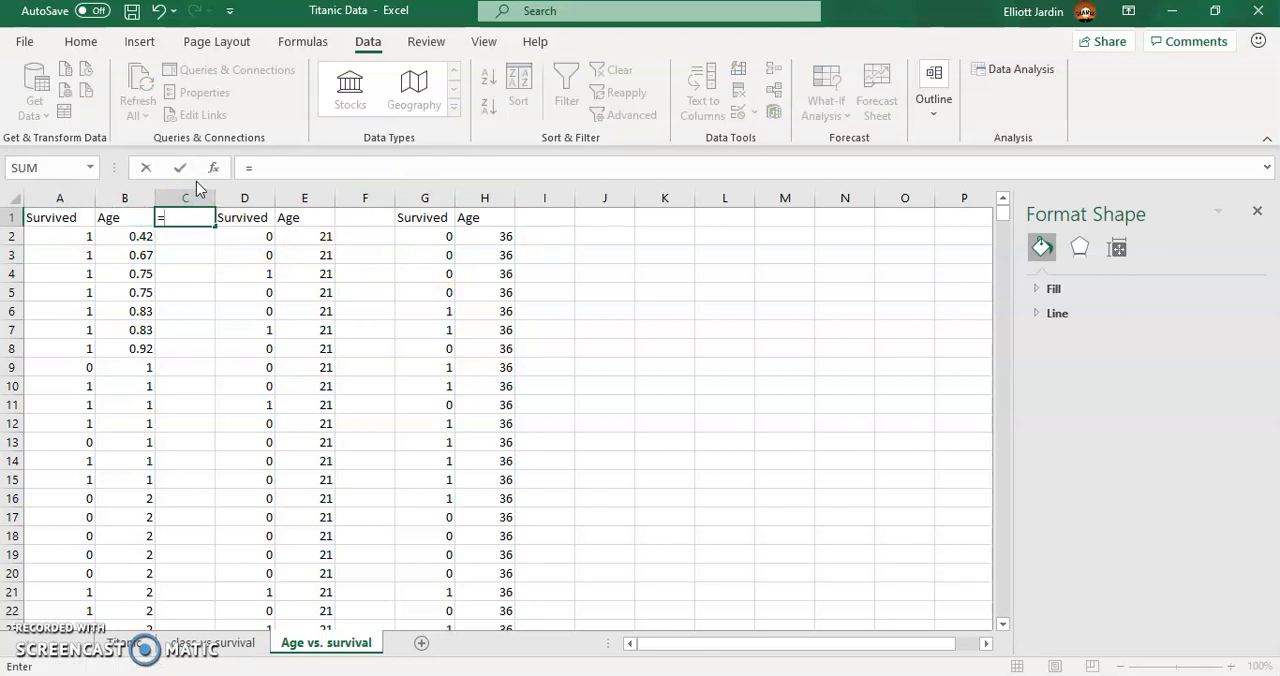
type("a")
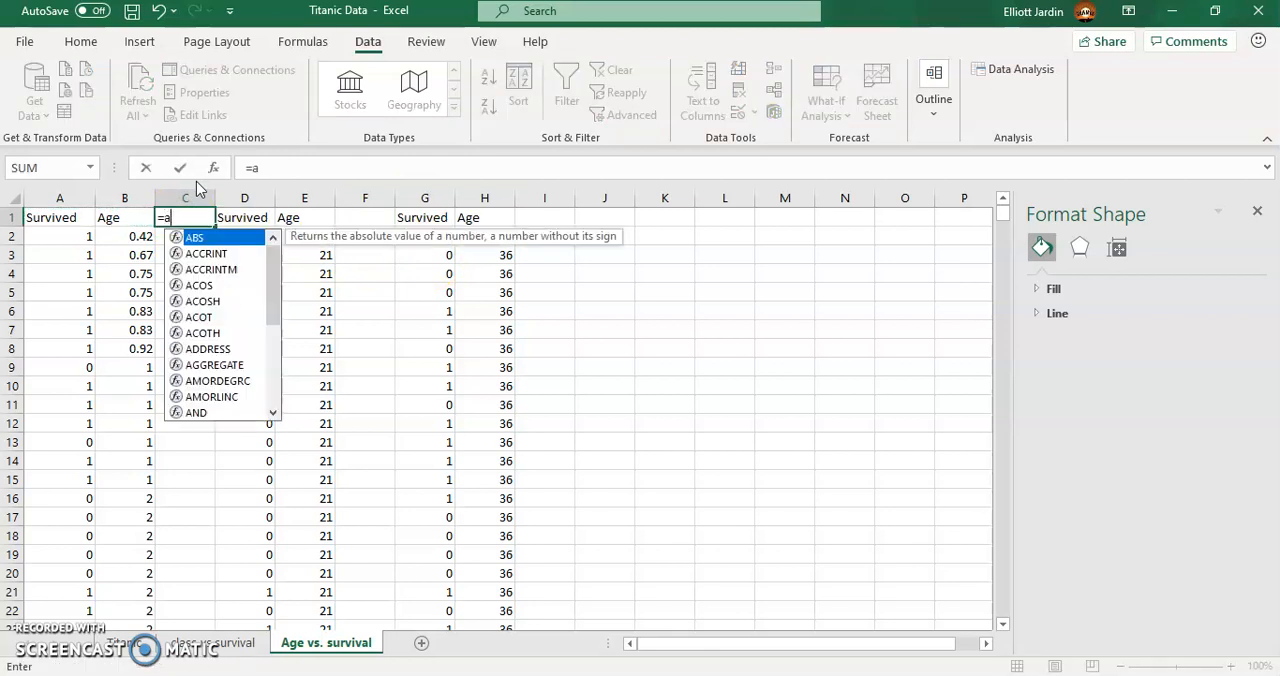
type("verage(")
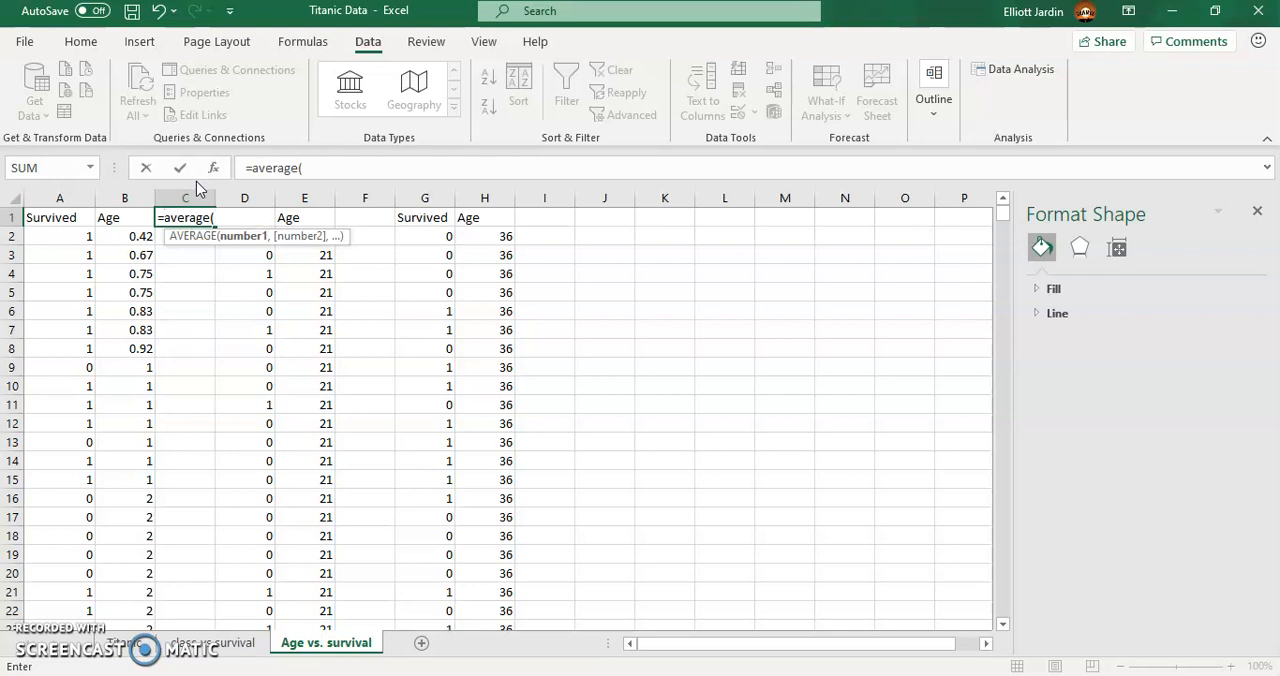
left_click(67, 244)
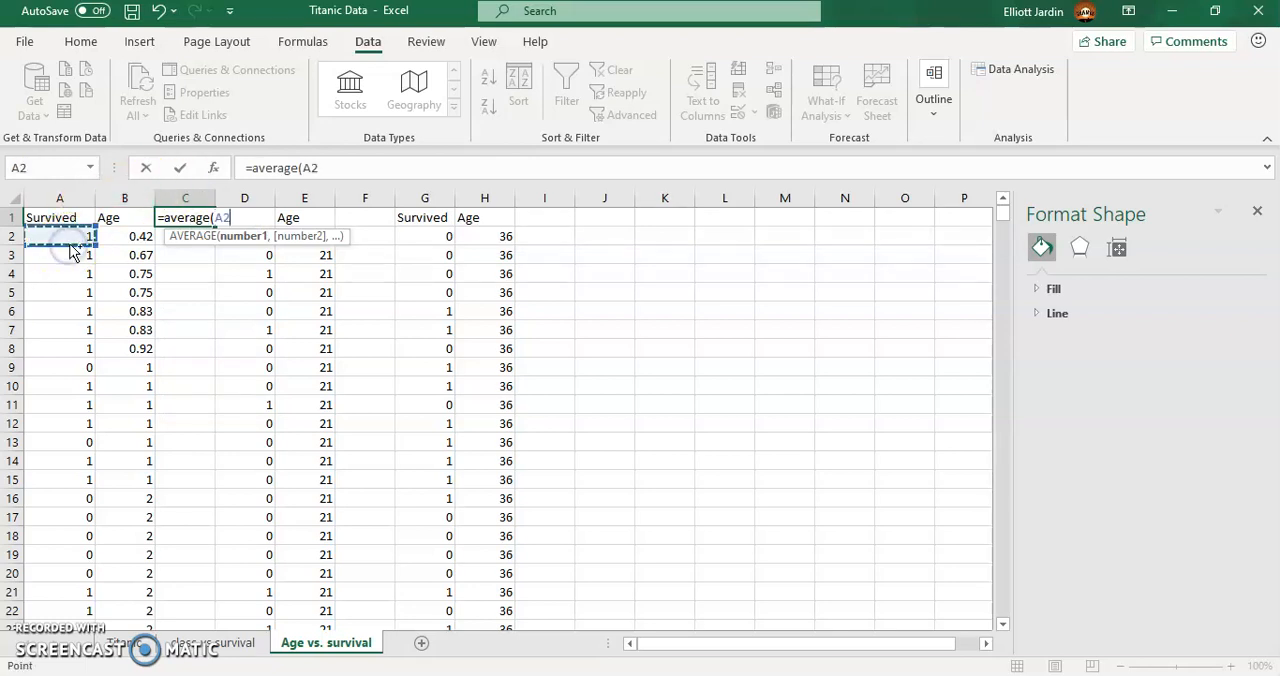
key("ctrl+shift+Down")
key("Return")
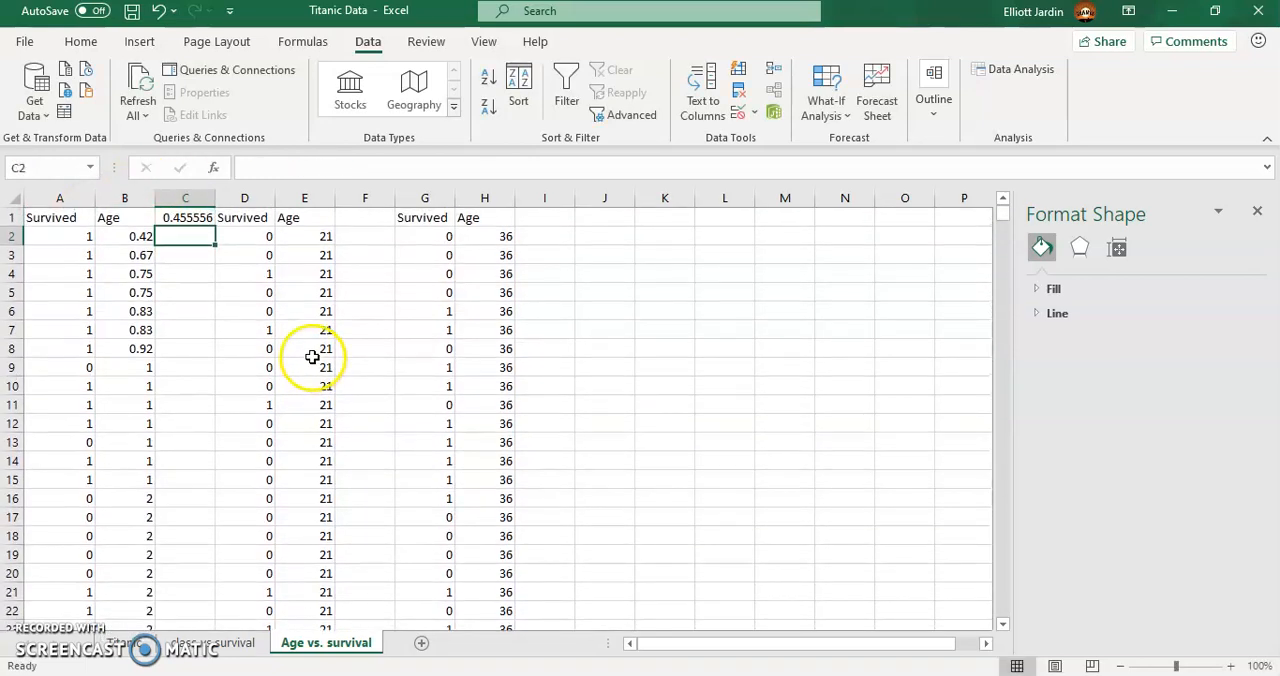
- Enter an AVERAGE formula in F1 over the second group's range E2:E318
left_click(372, 219)
left_click(380, 260)
left_click(372, 222)
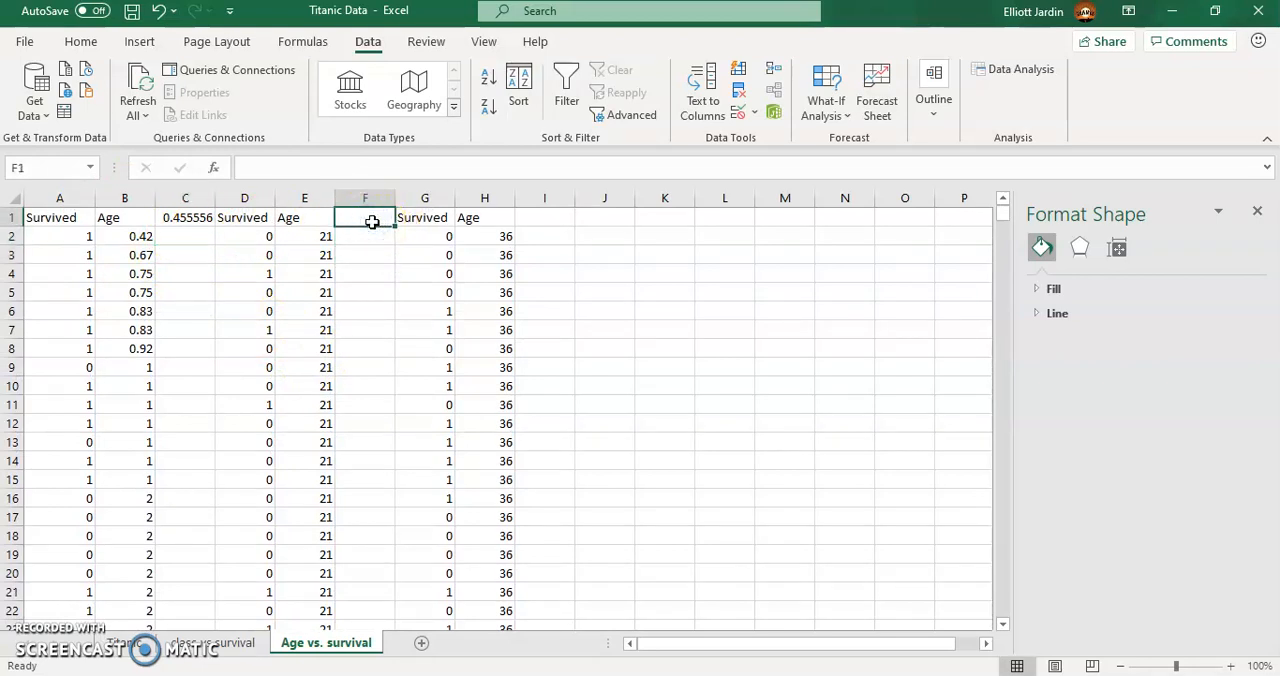
type("=")
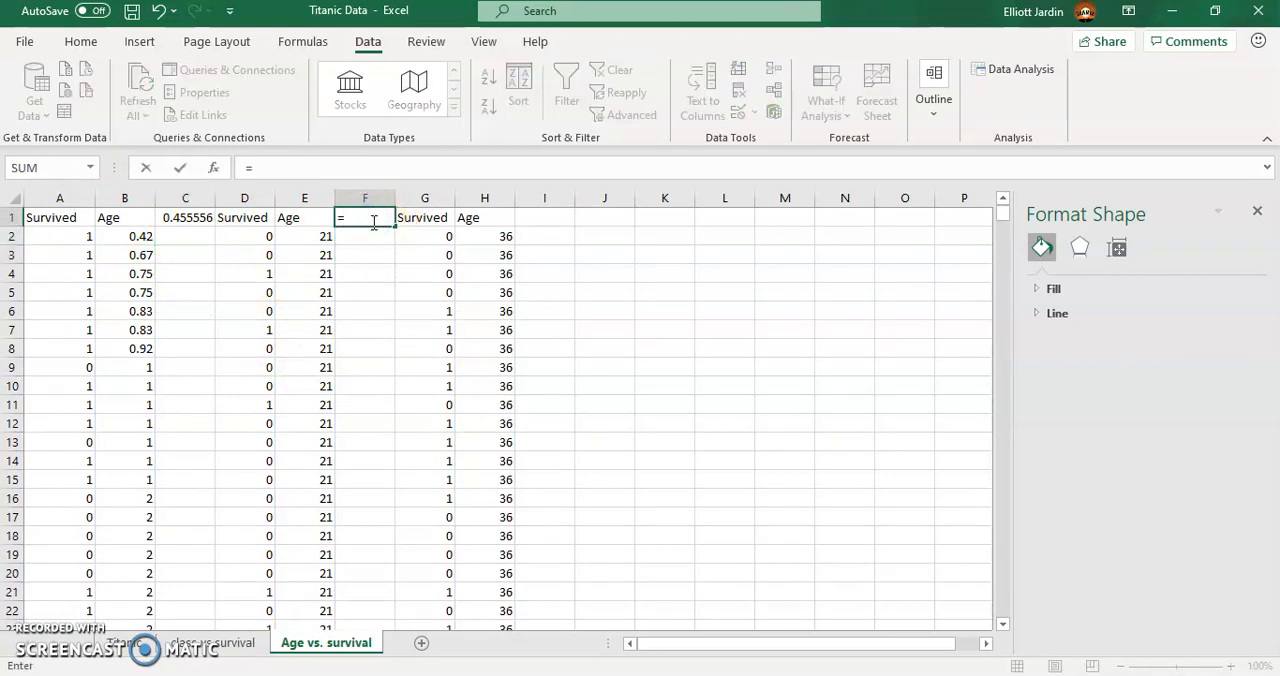
type("average(")
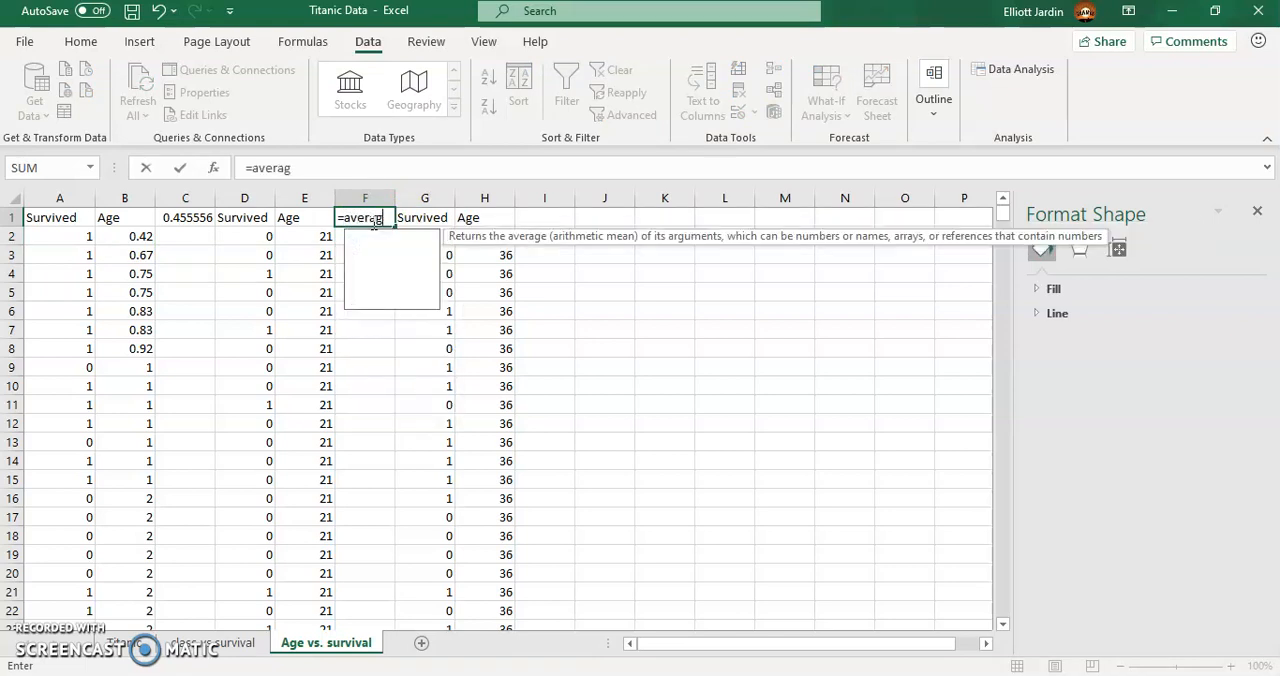
left_click(326, 235)
key("ctrl+shift+Down")
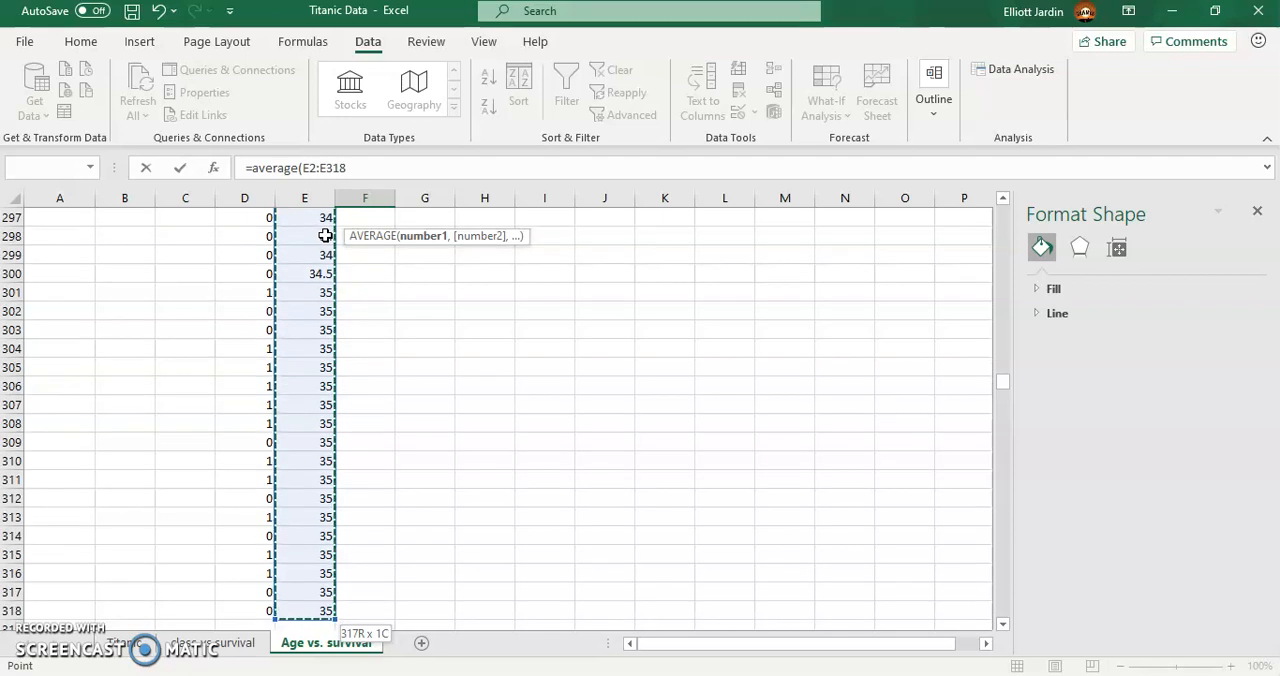
key("Return")
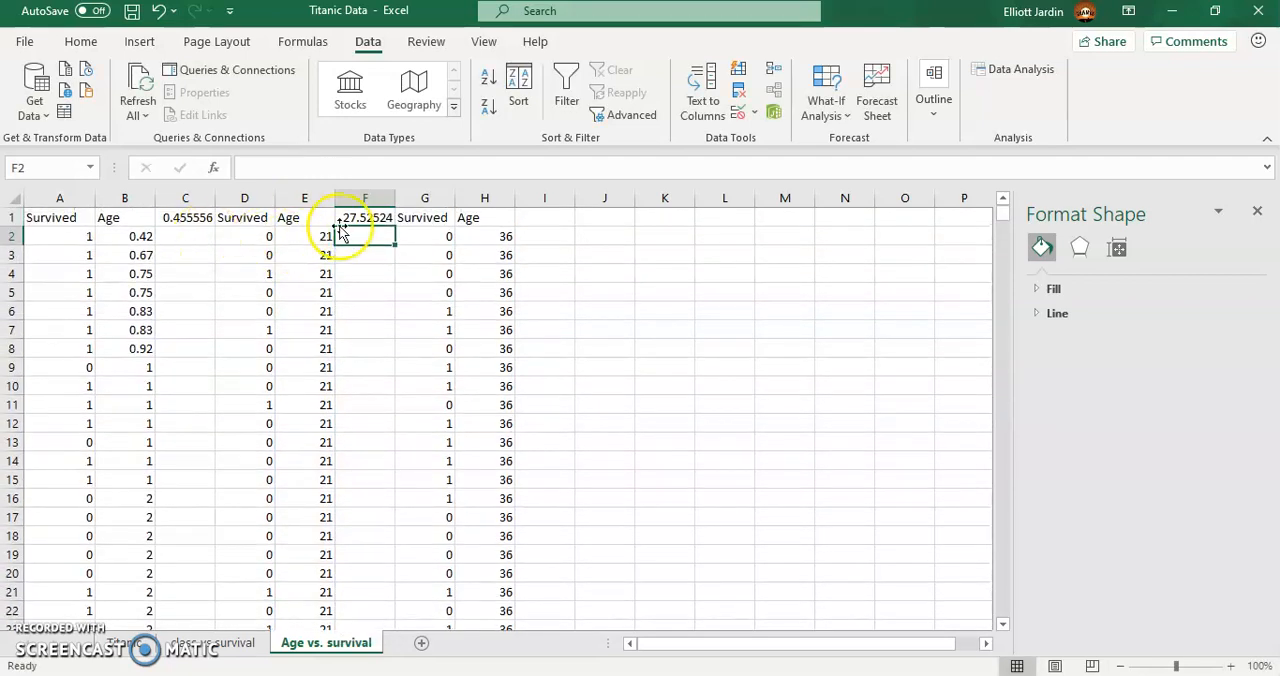
- Enter an AVERAGE formula in I1 over the third group's range H2:H218
left_click(549, 220)
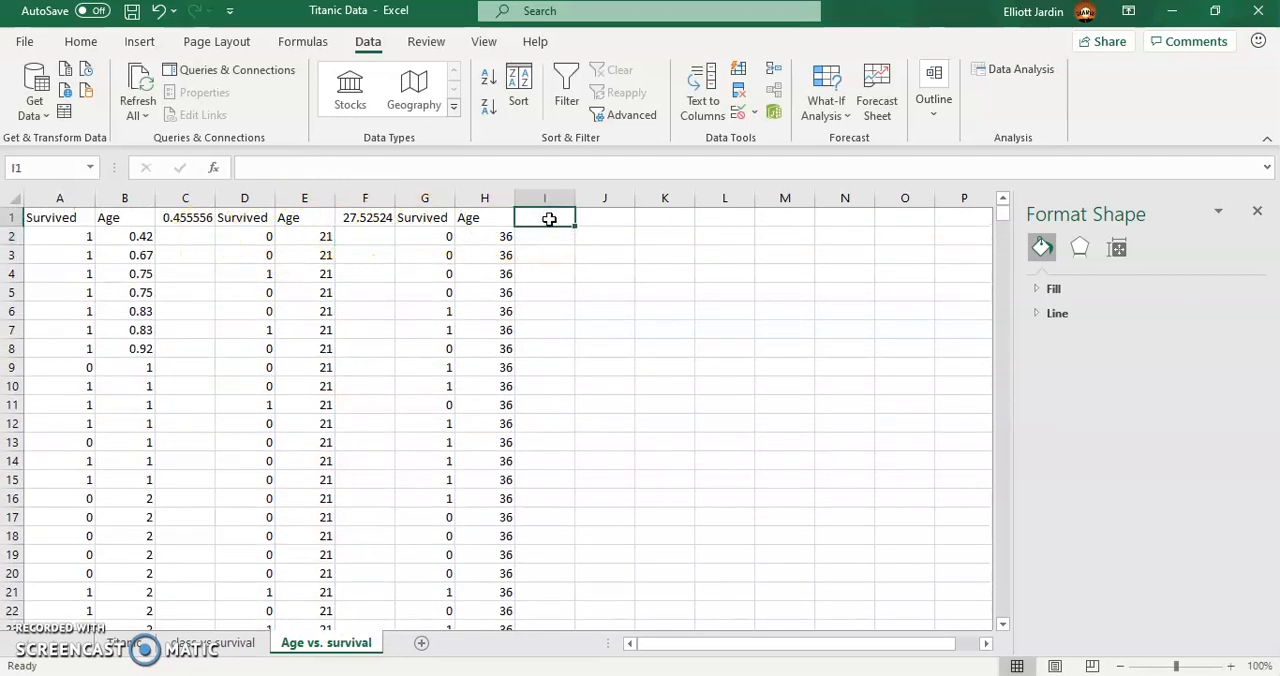
type("=average(")
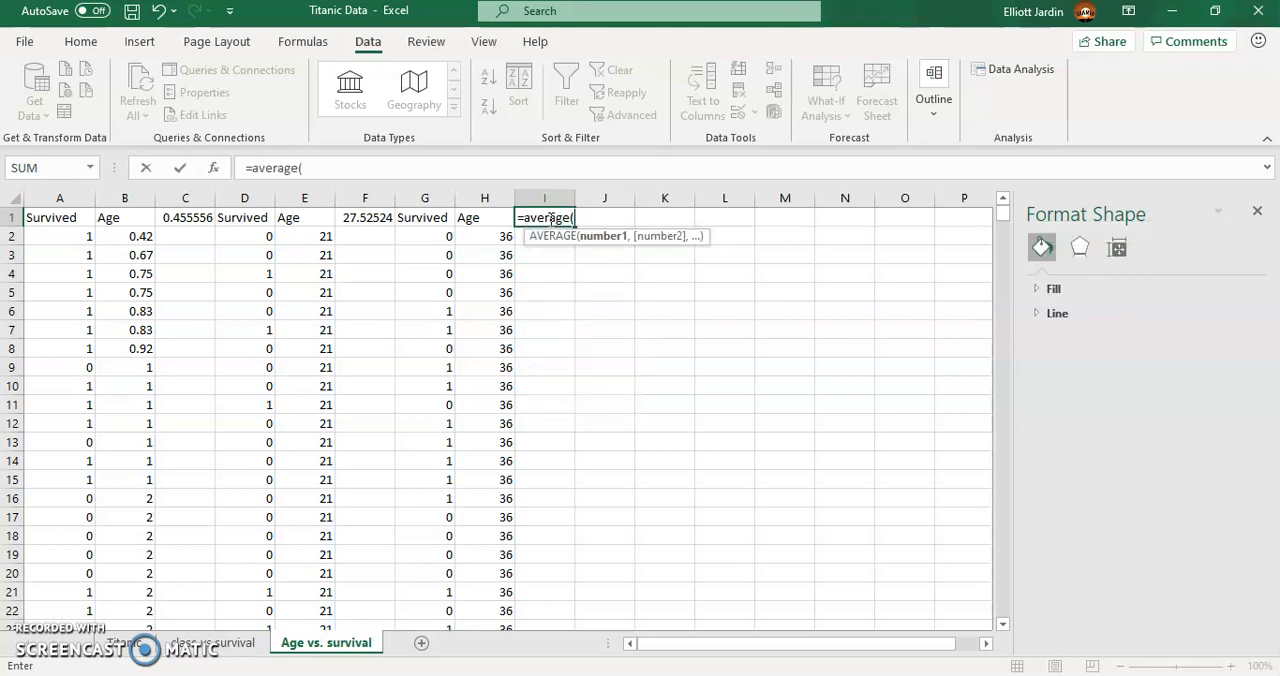
left_click(497, 240)
key("ctrl+shift+Down")
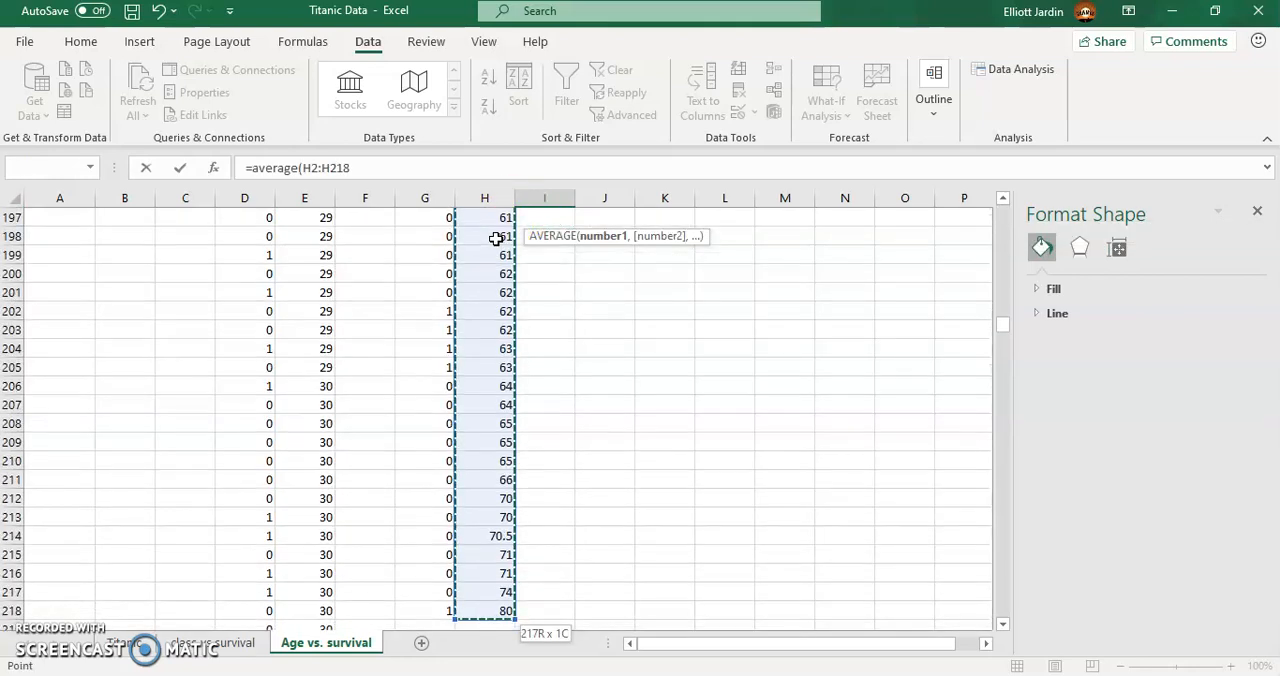
key("Return")
scroll(497, 240, "up", 1)
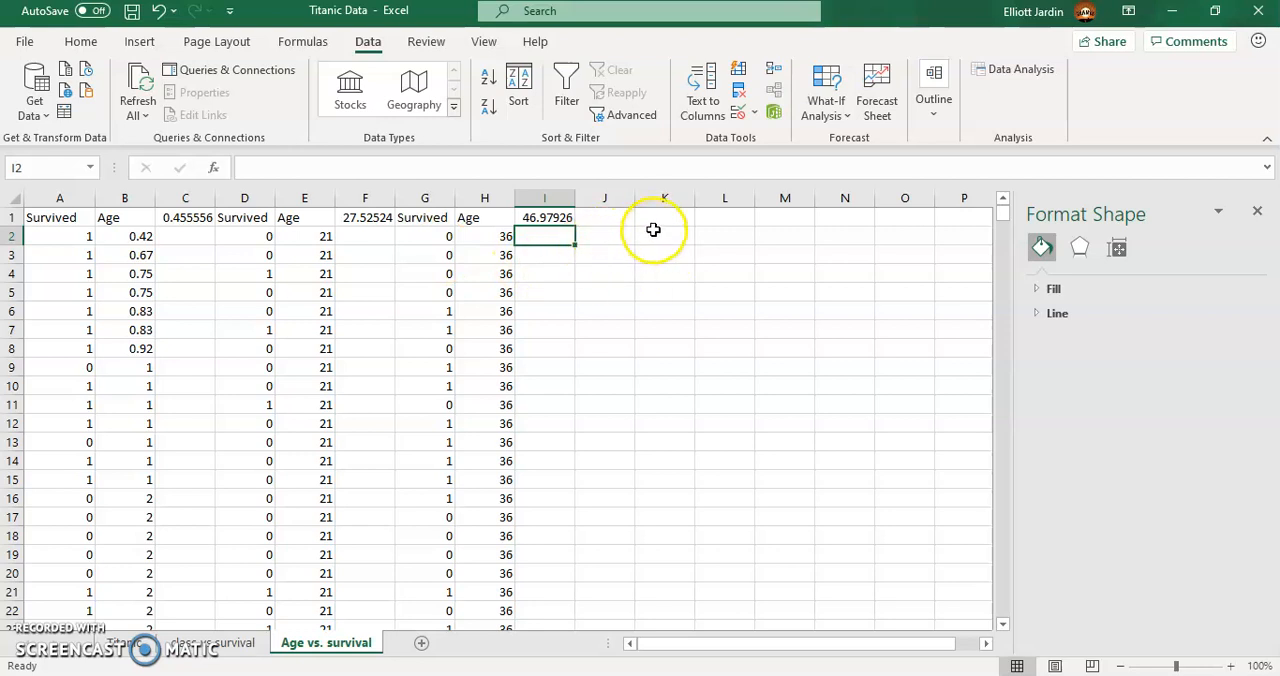
- Correct the I1 formula to average the third group's Survived values, G2:G218
left_click(657, 219)
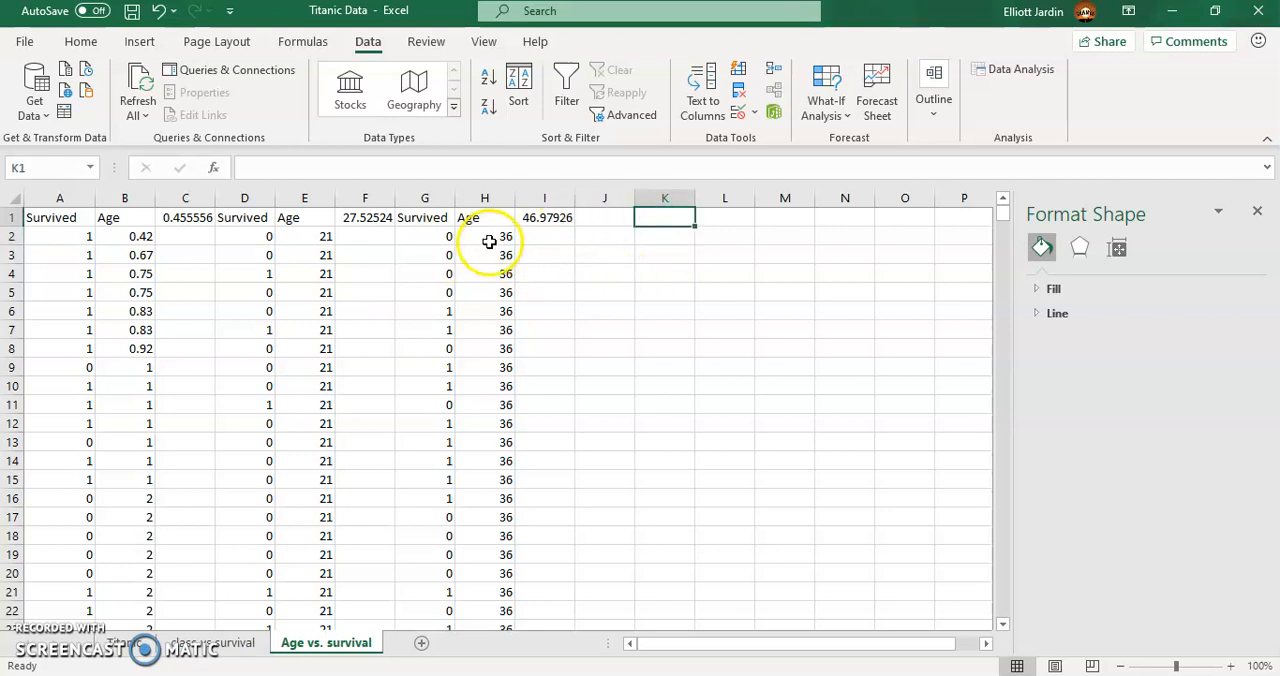
left_click(536, 217)
left_click(353, 168)
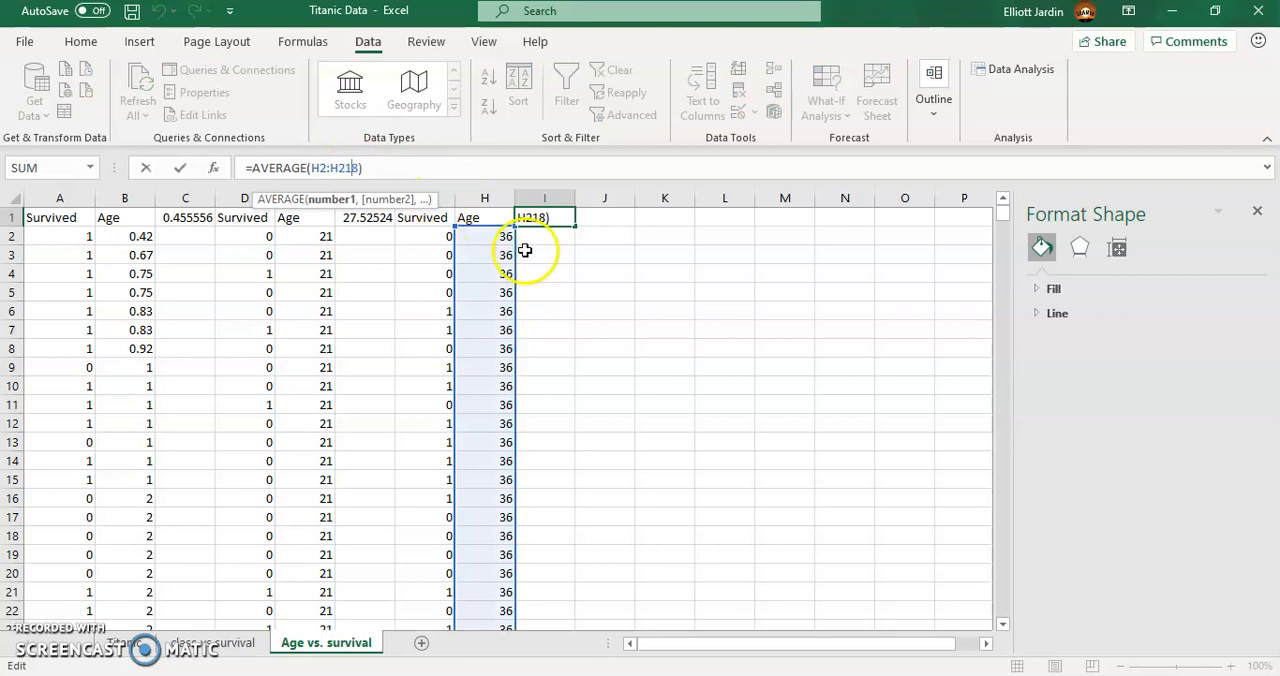
key("End")
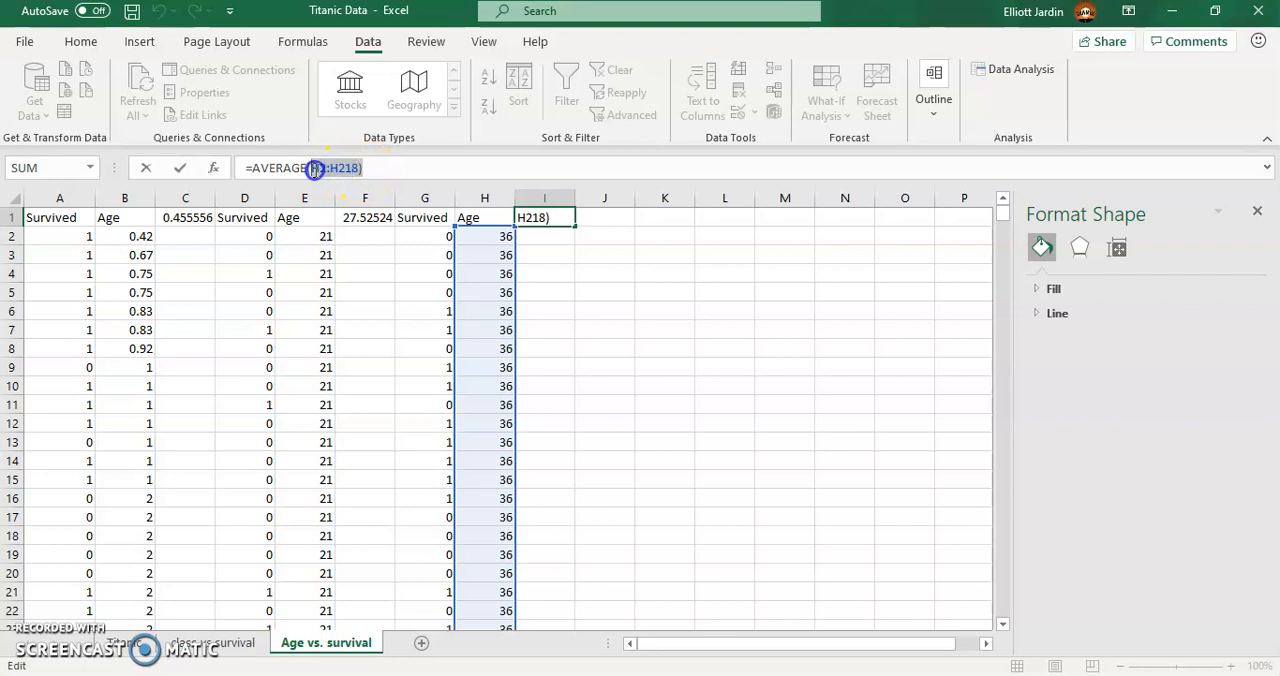
key("BackSpace")
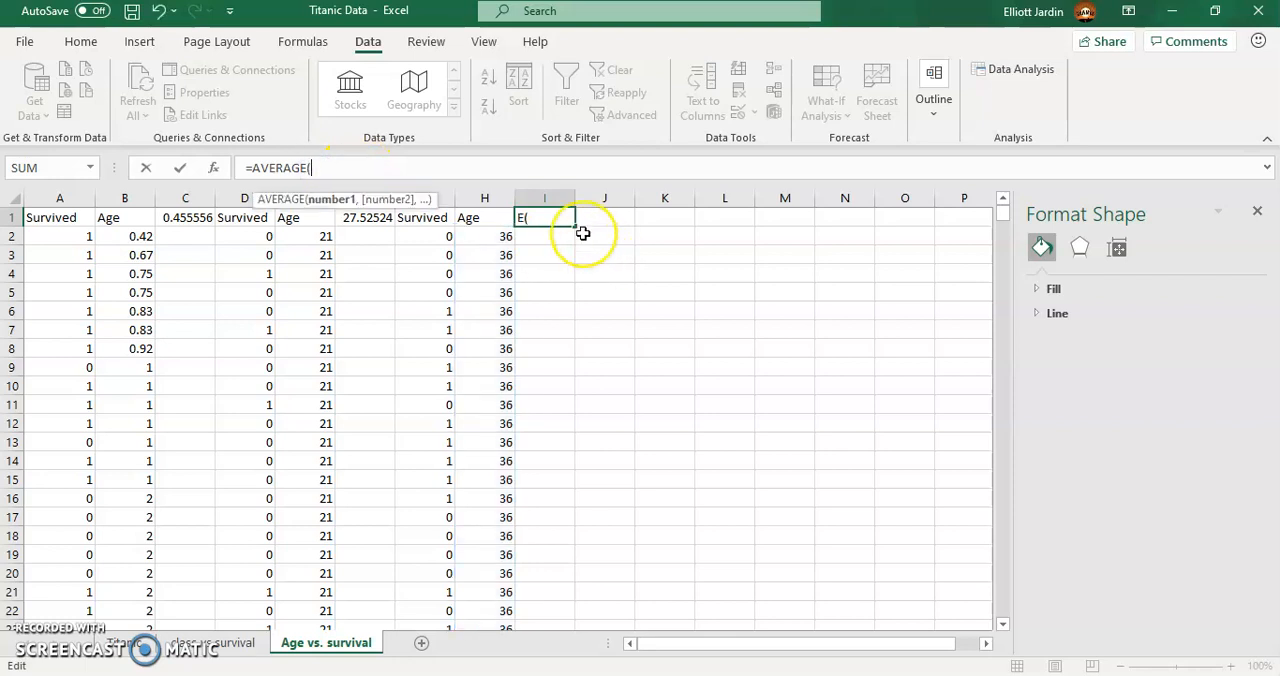
key("BackSpace")
left_click(504, 286)
left_click(550, 228)
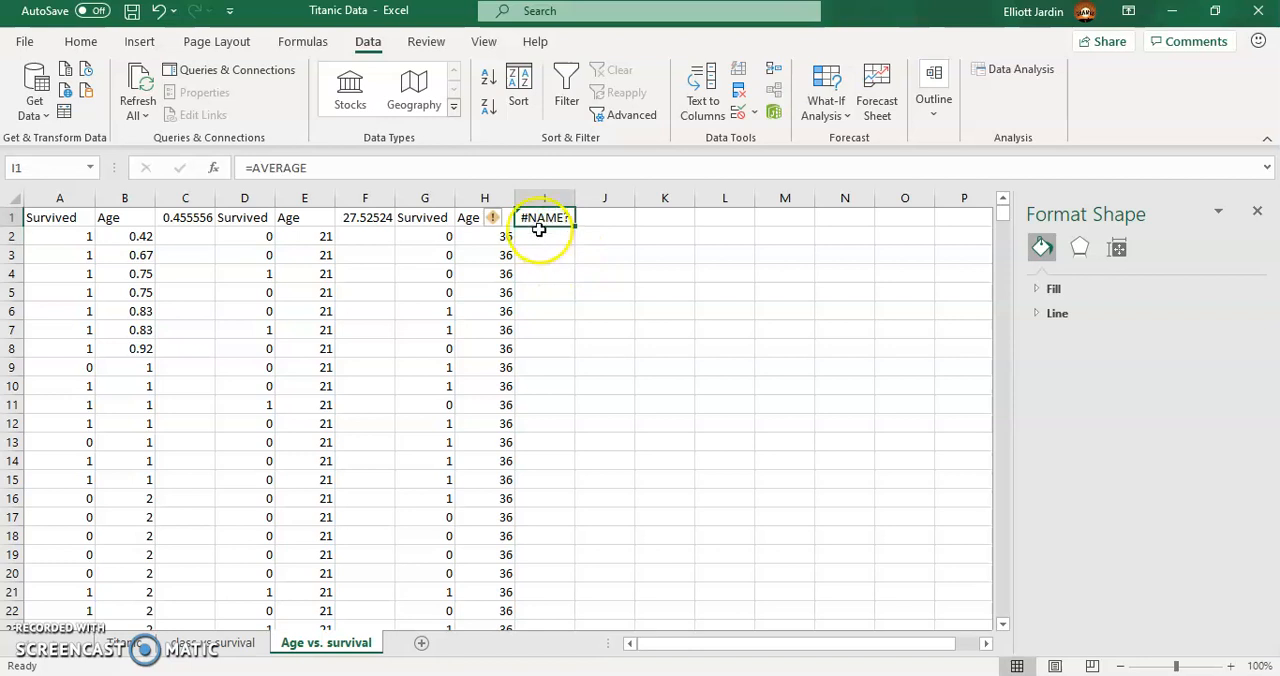
left_click(331, 175)
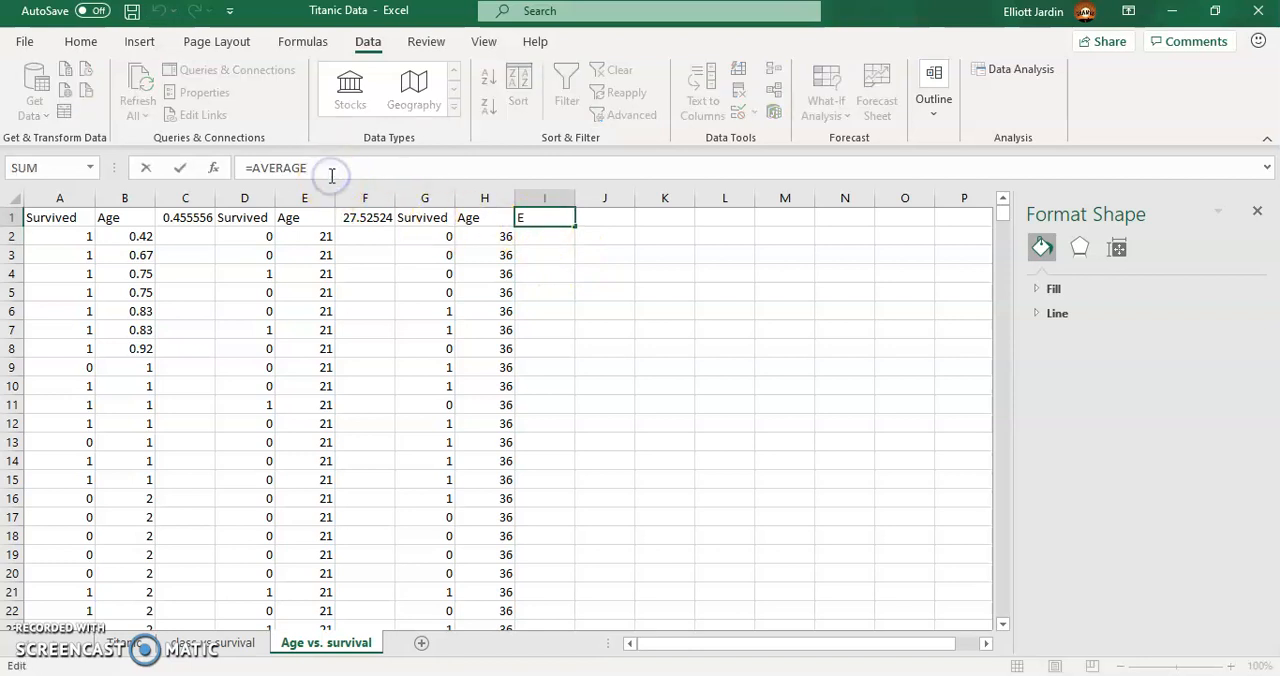
type("(")
left_click(414, 240)
key("ctrl+shift+Down")
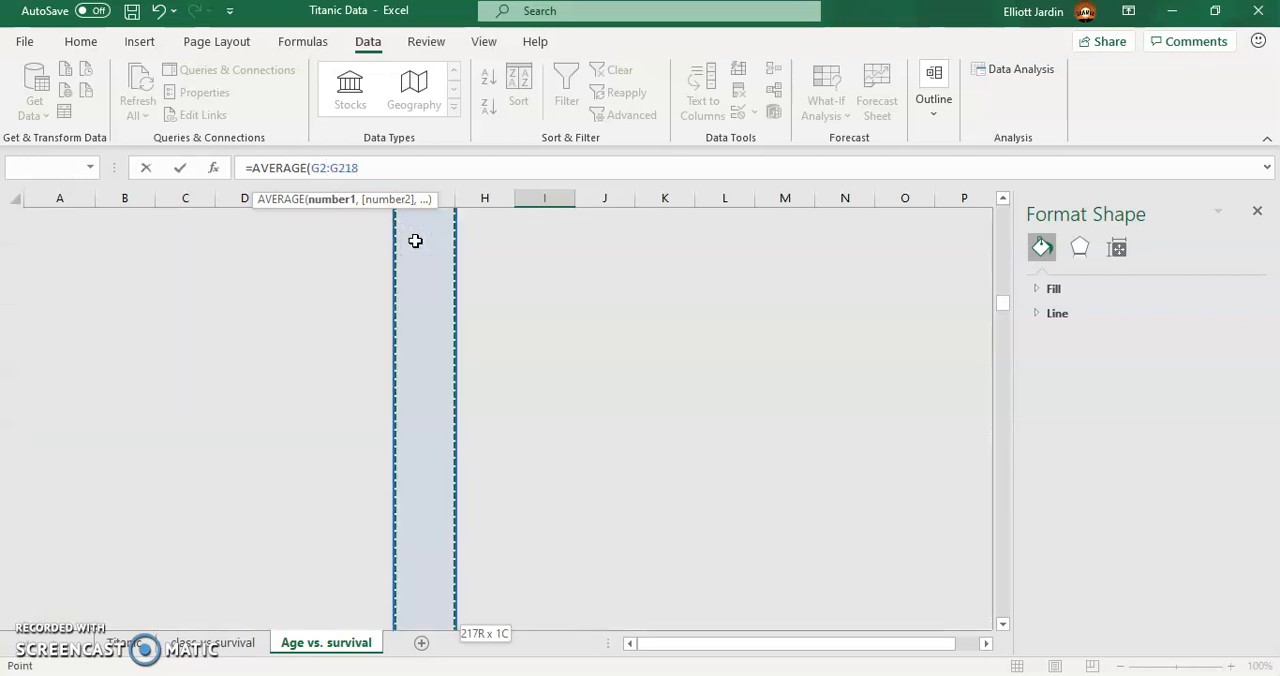
key("Return")
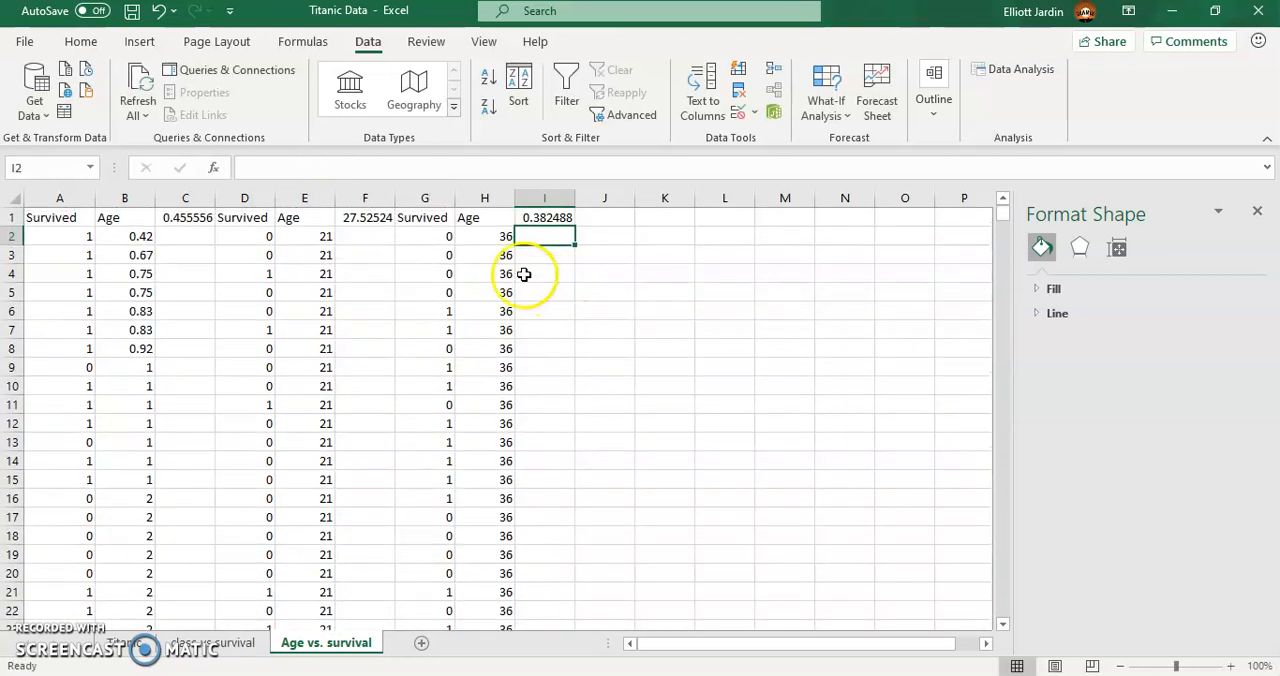
- Enter the age-group labels OnetoTwenty, Twentyonetofourty and Fourtyoneplus in K1, L1 and M1
left_click(677, 220)
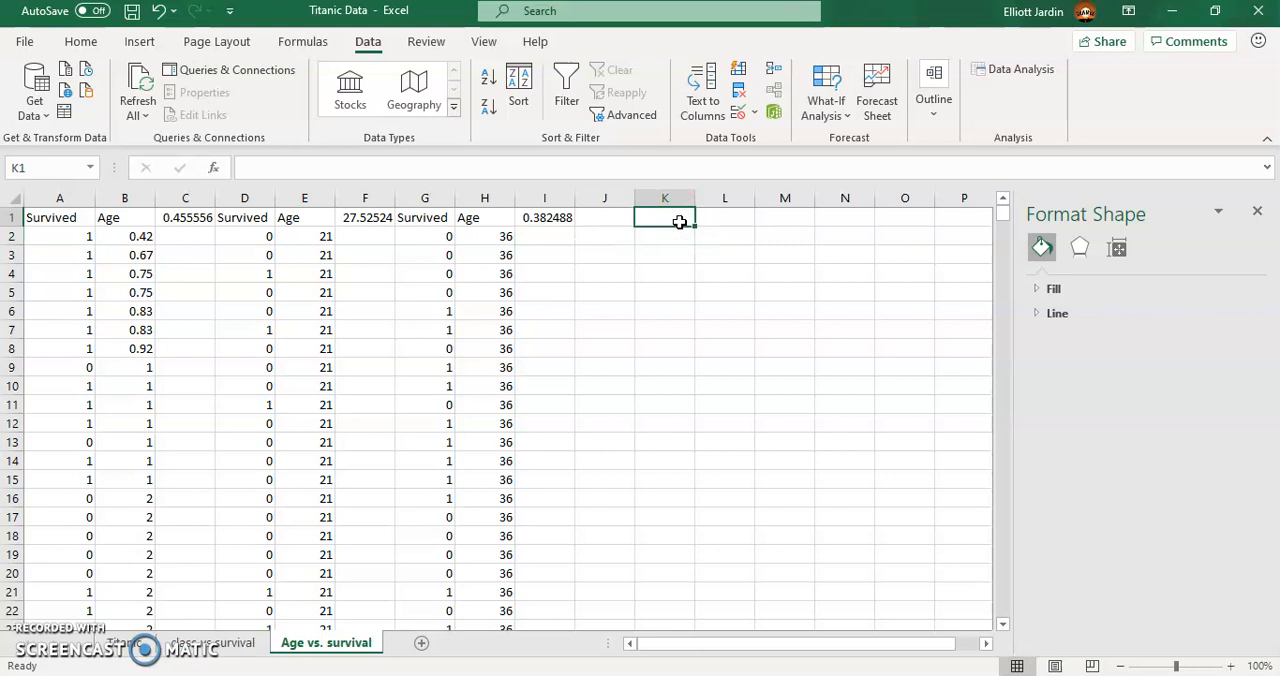
type("OnetoTwenty")
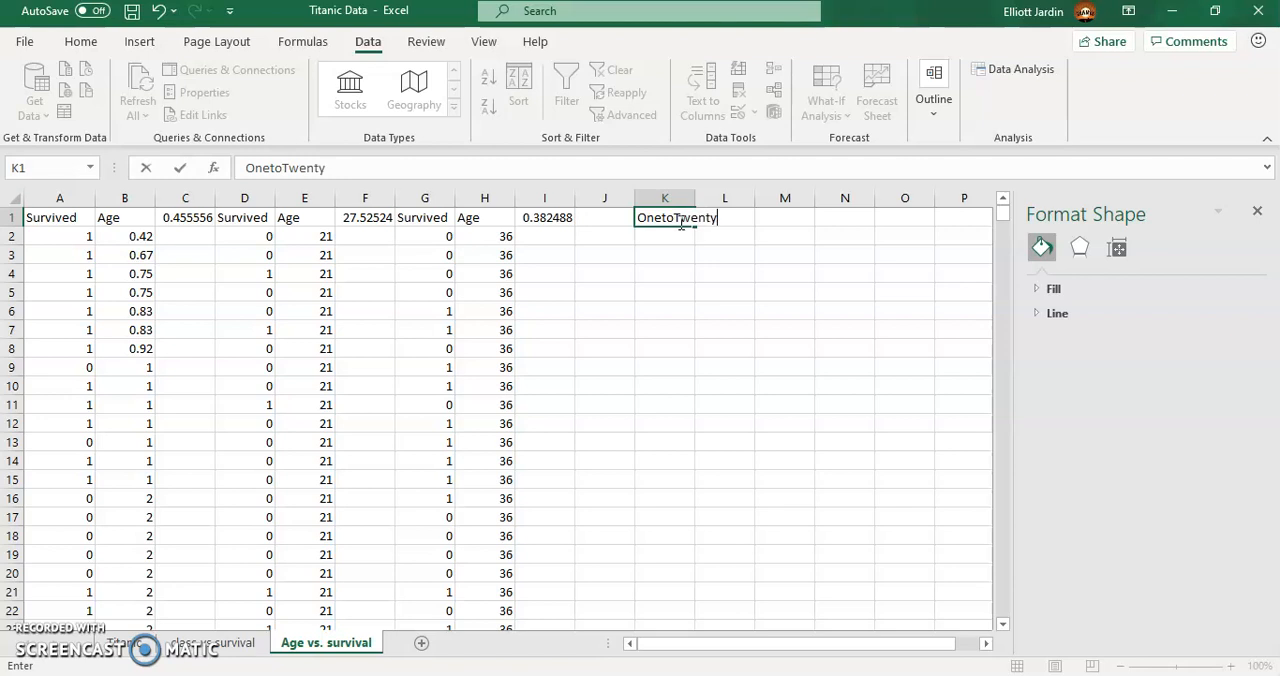
key("Return")
key("Right")
key("Up")
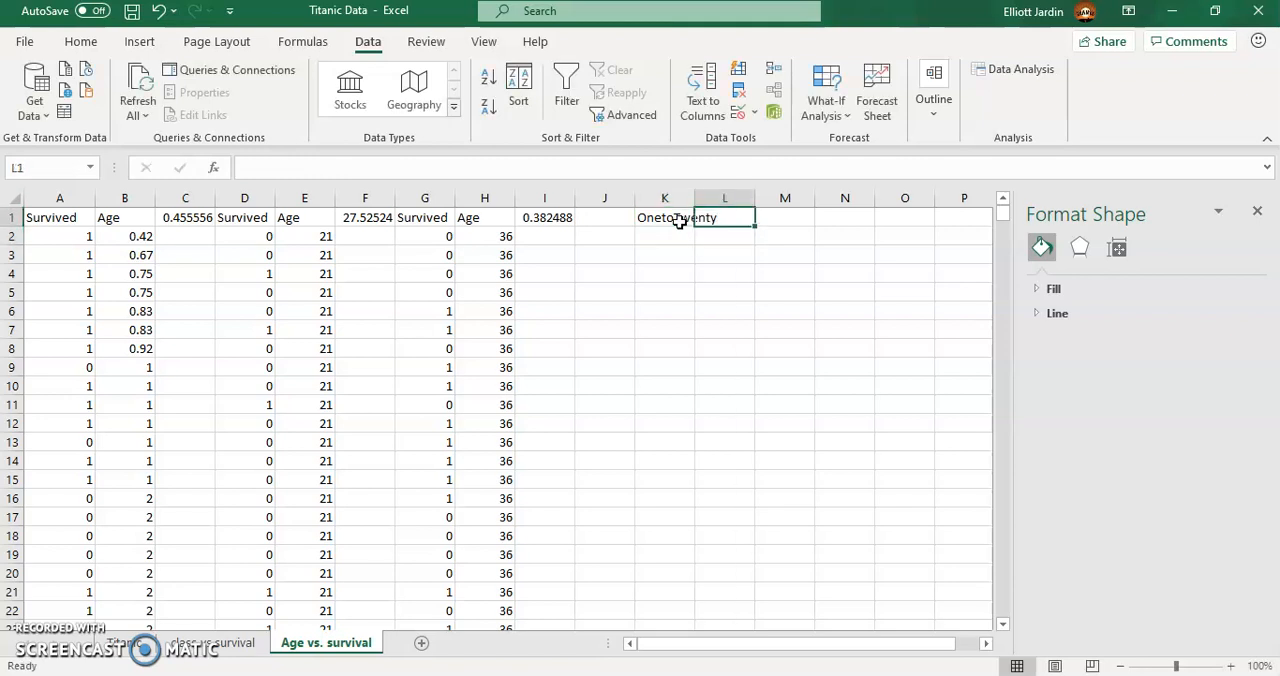
type("Twentyon")
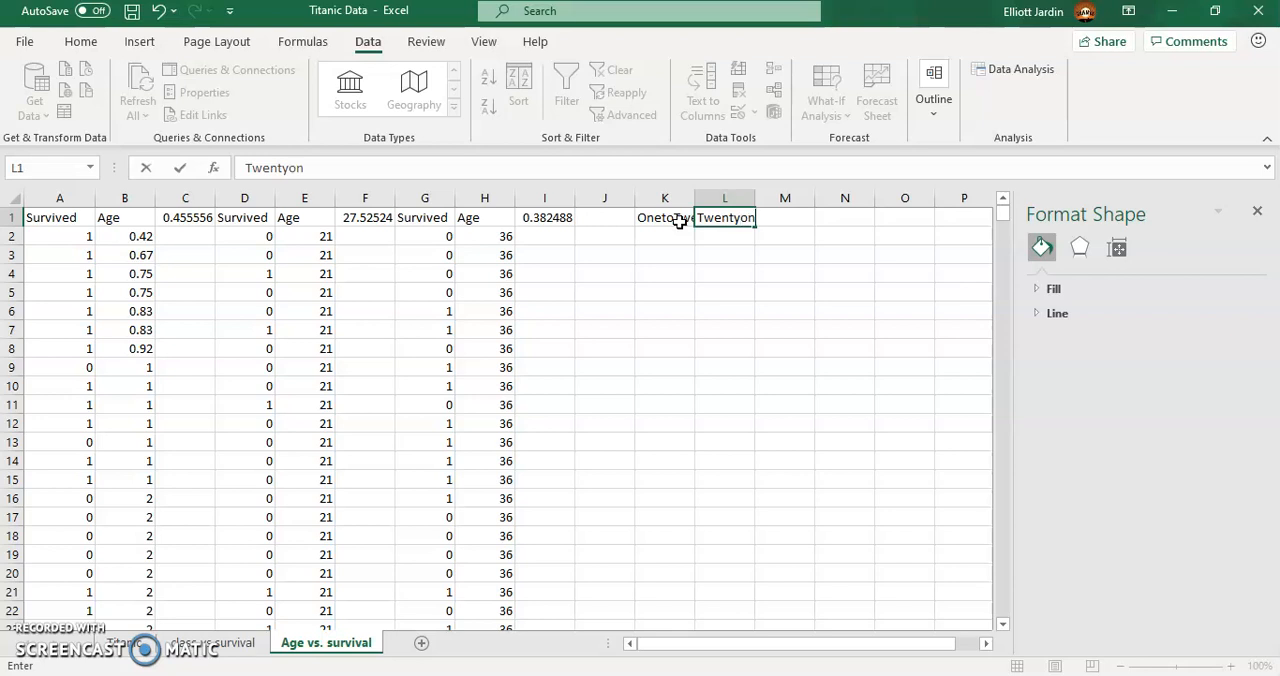
type("etofourty")
key("Return")
key("Right")
key("Up")
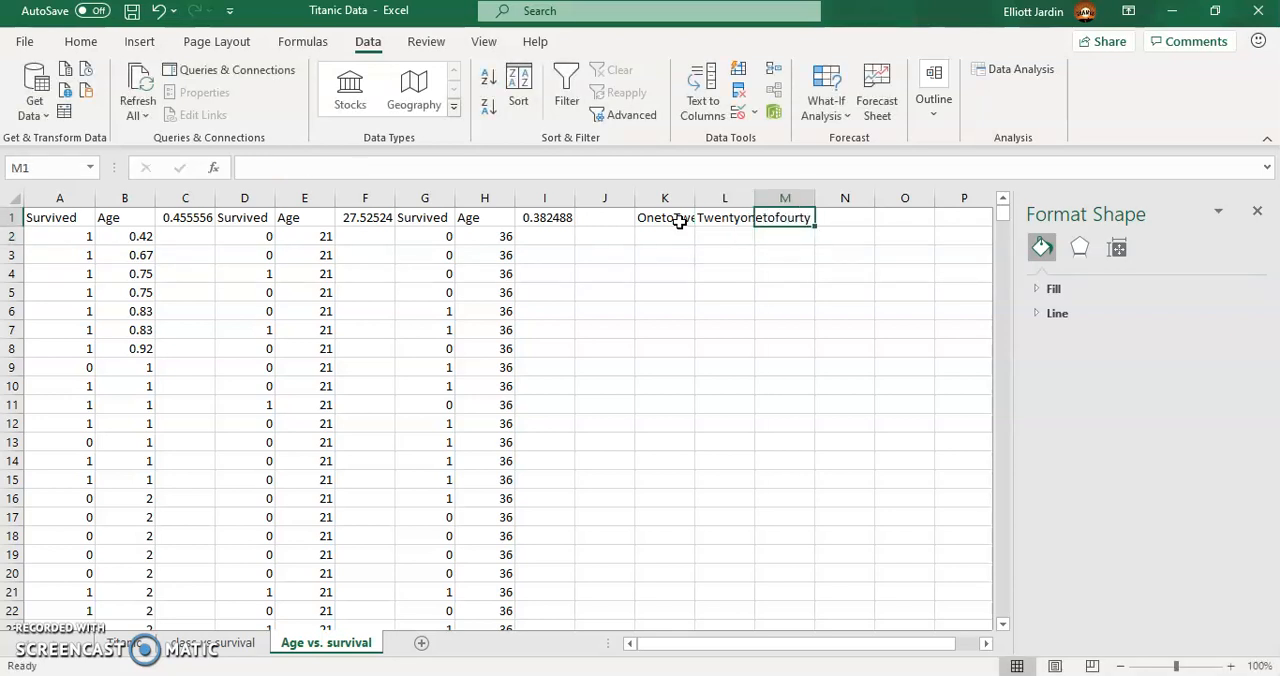
type("Fou")
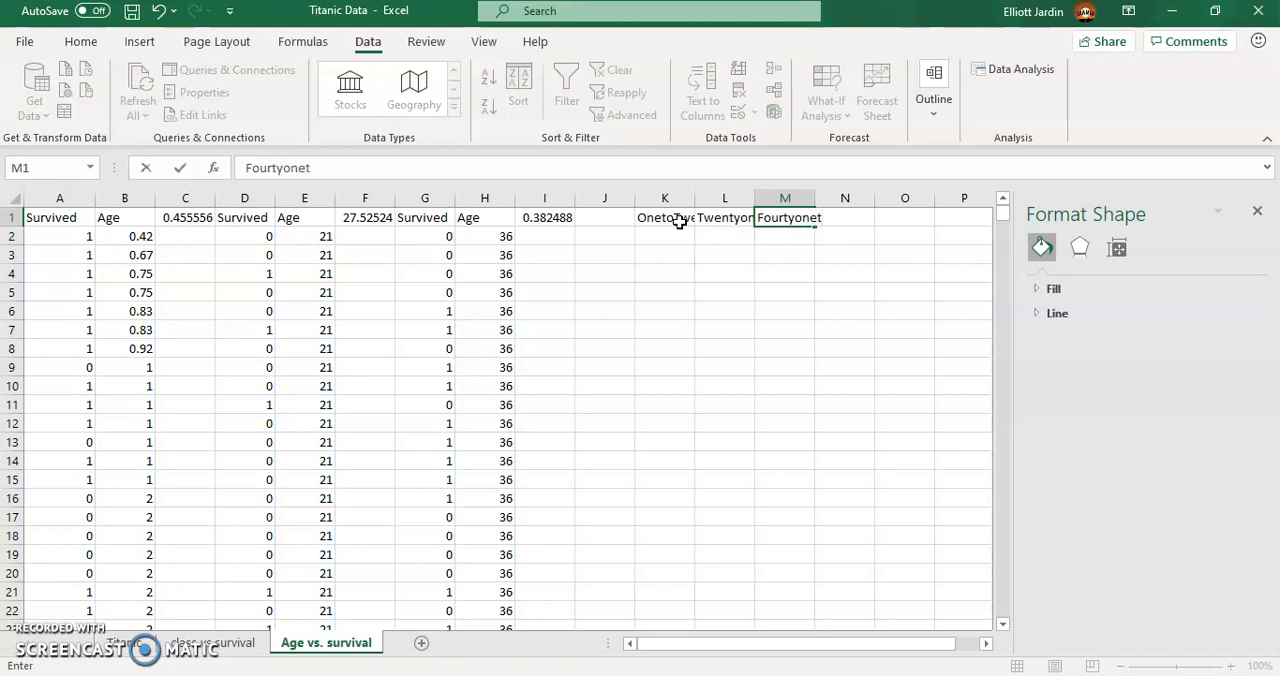
type("rtyoneplus")
key("Return")
- Fit the widths of columns K and L to their age-group labels
right_click(685, 198)
key("Escape")
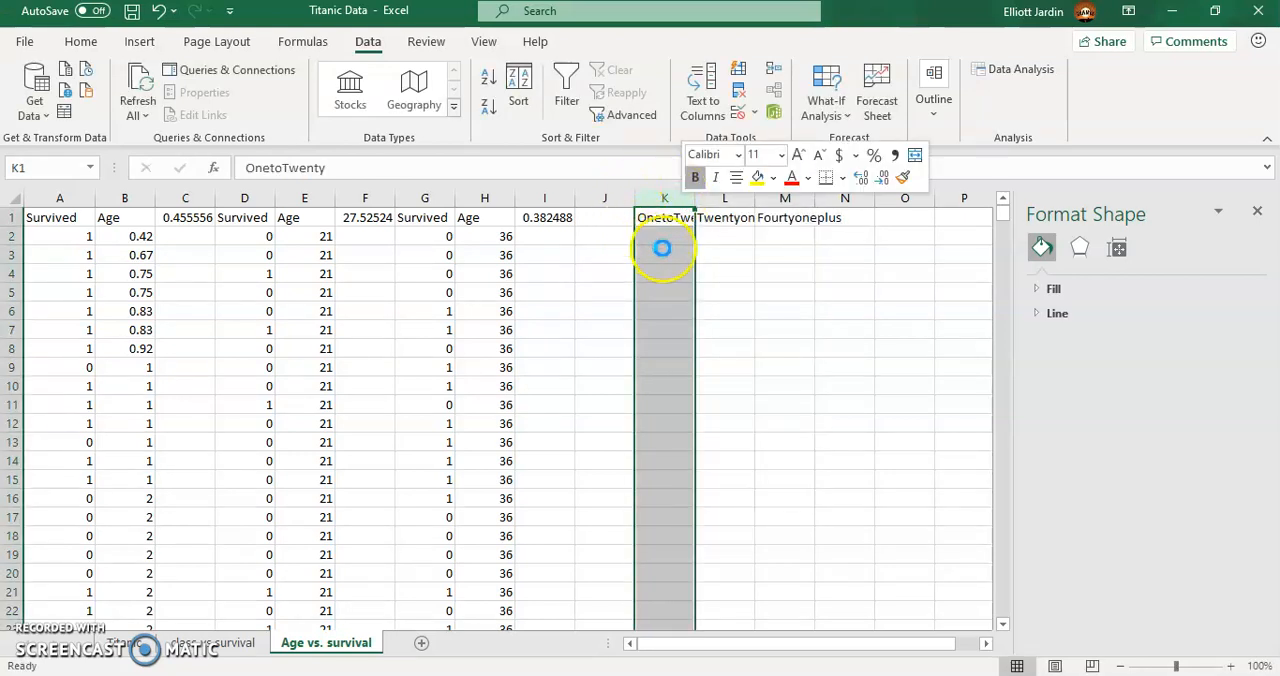
double_click(693, 196)
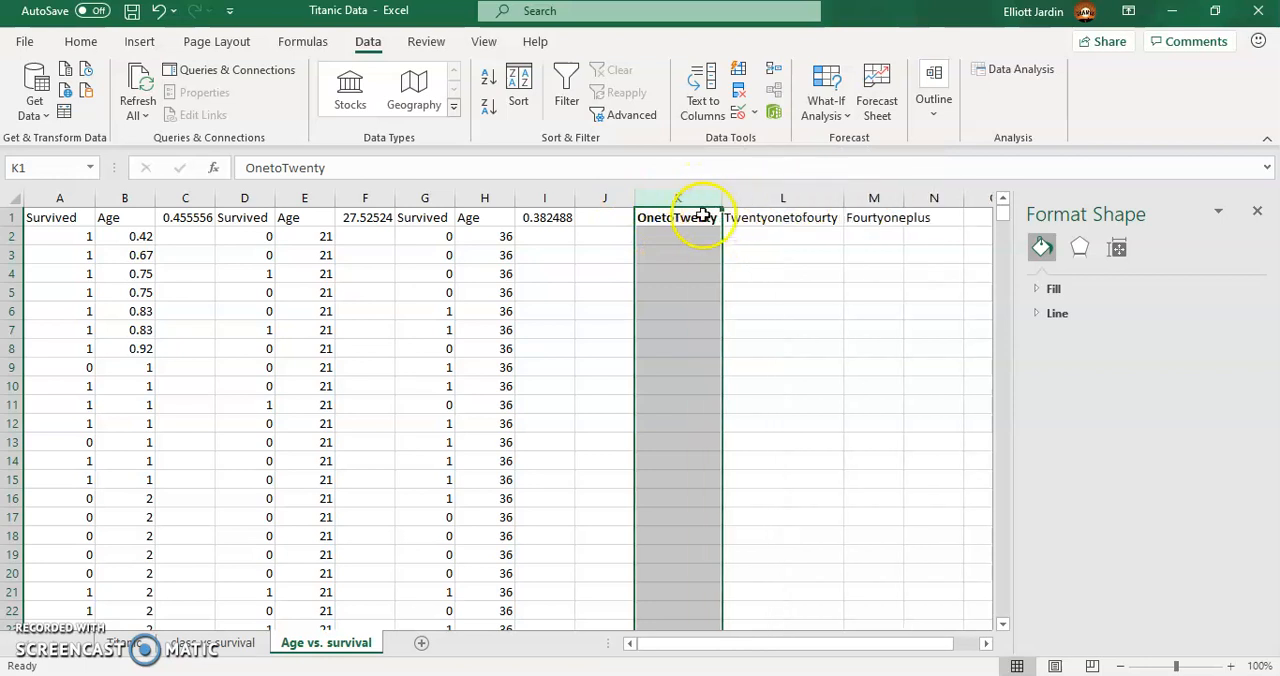
- Copy the first group's average from C1 and paste it as a value into K2
left_click(185, 222)
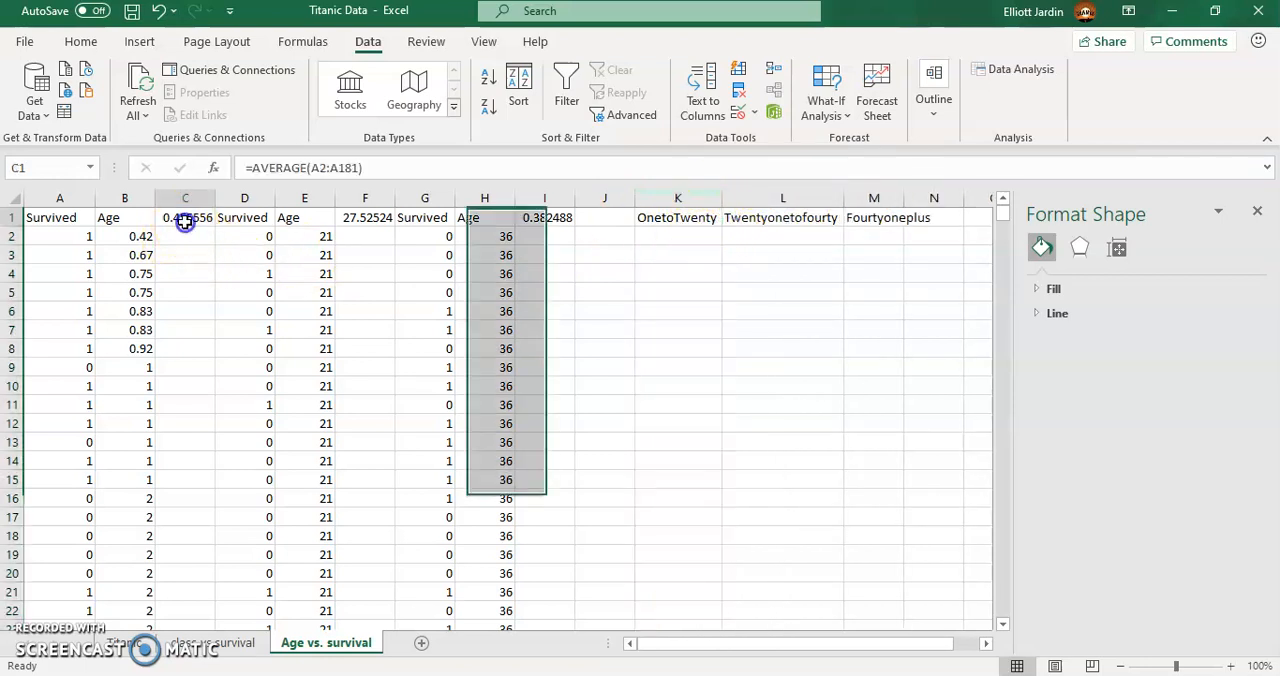
key("ctrl+c")
right_click(668, 236)
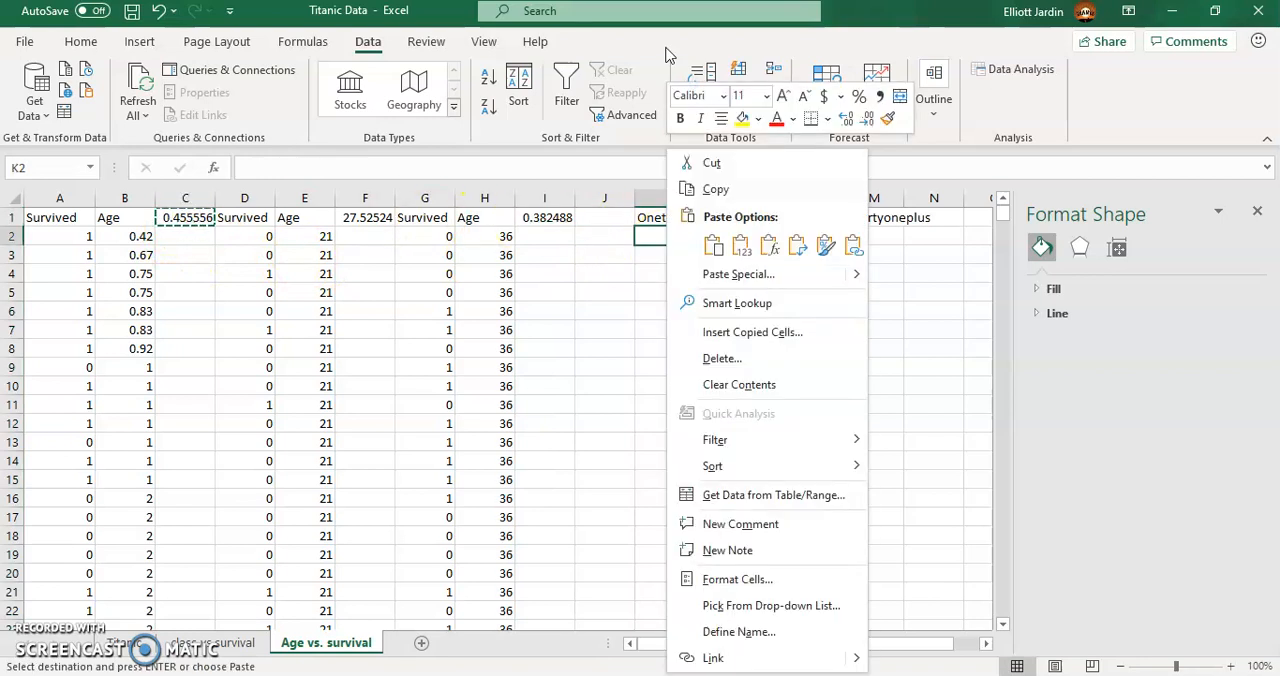
left_click(714, 245)
- Copy the average in F1 and paste it as a value into L2
left_click(365, 220)
key("ctrl+c")
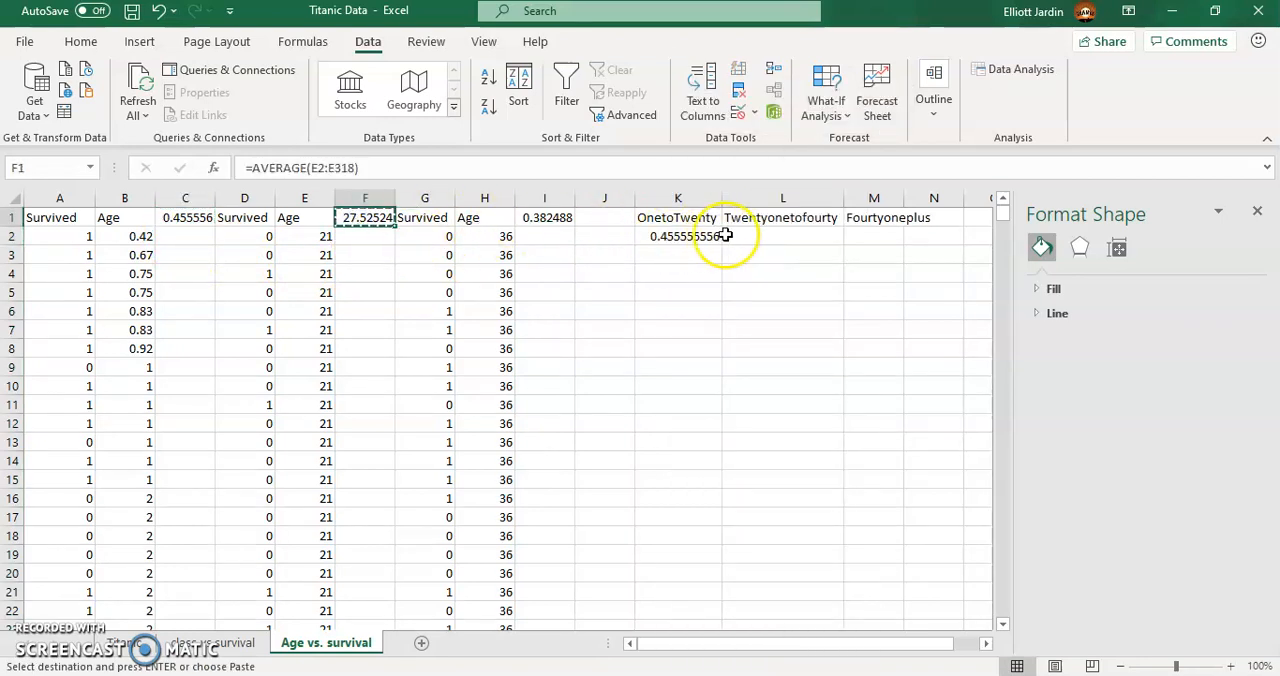
right_click(726, 235)
left_click(800, 165)
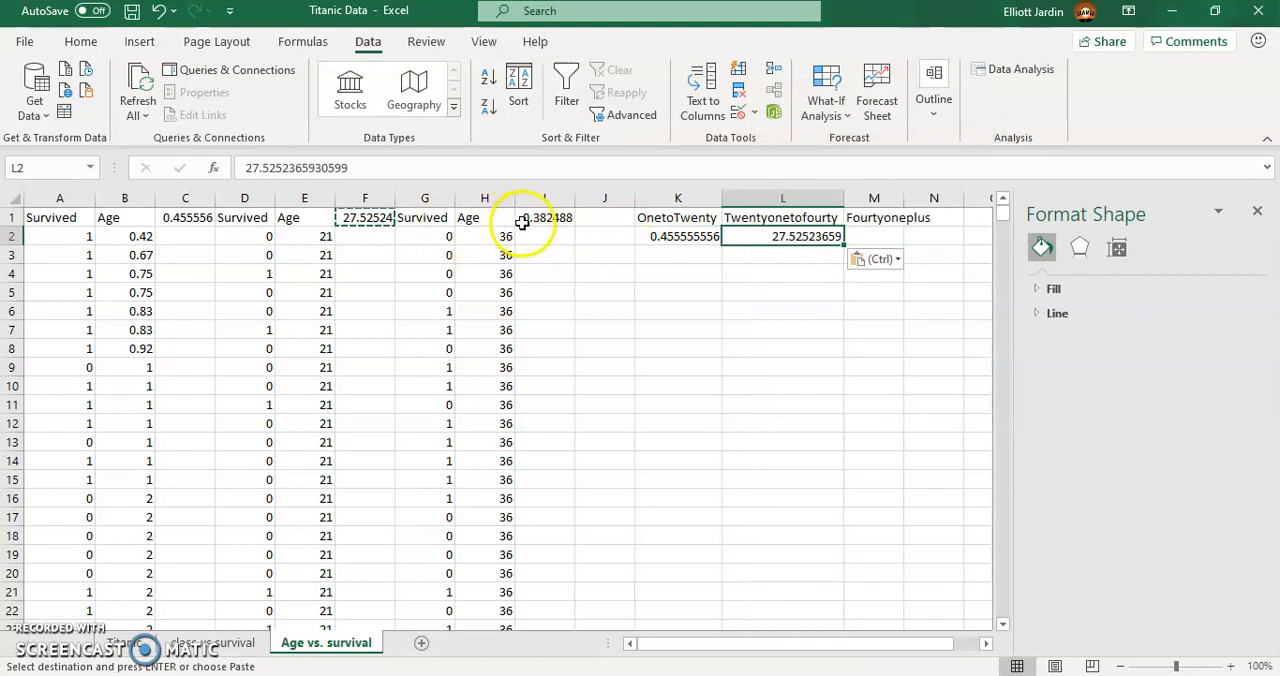
- Copy the third group's average from I1 and paste it as a value into M2
left_click(521, 222)
key("ctrl+c")
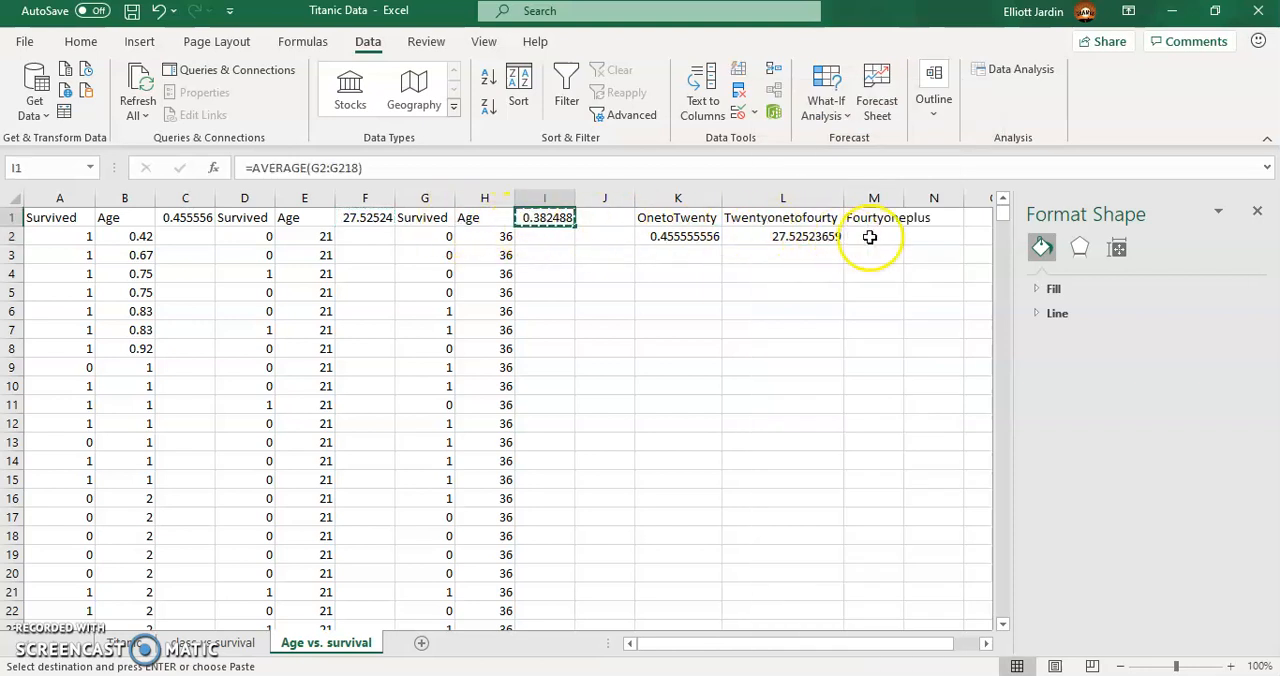
right_click(870, 237)
left_click(946, 249)
left_click(693, 221)
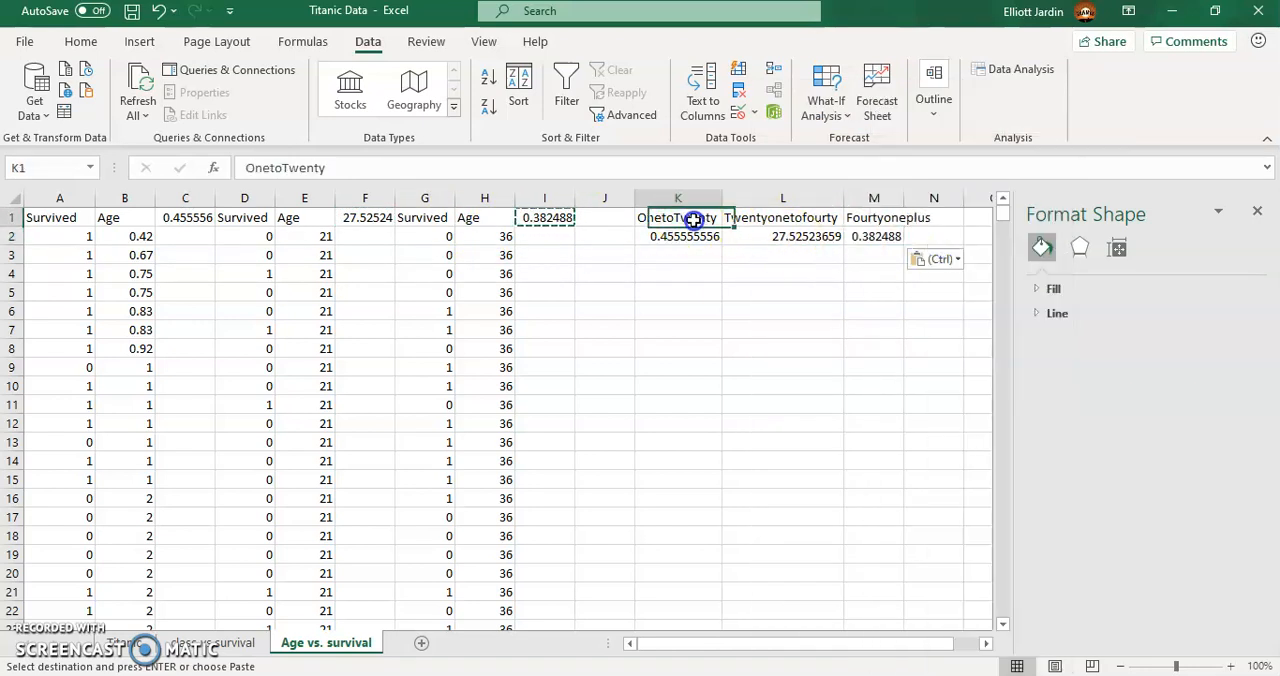
left_click_drag(693, 221, 858, 236)
left_click(139, 41)
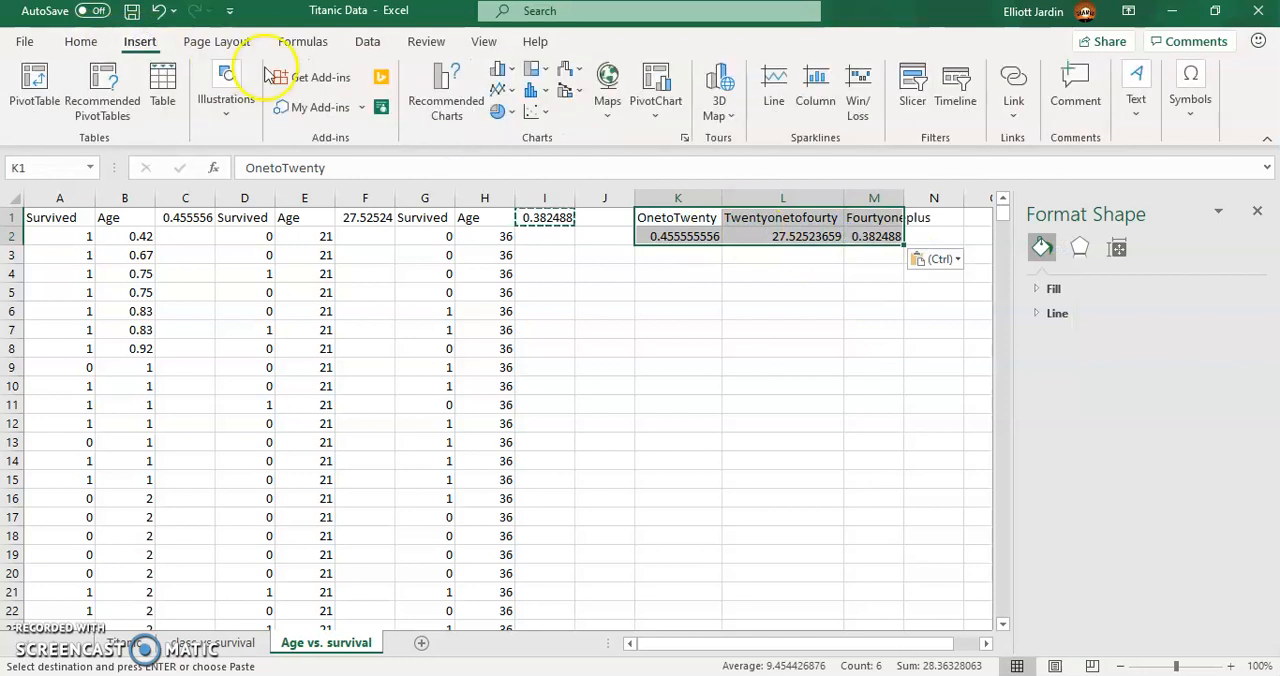
left_click(545, 92)
left_click(500, 70)
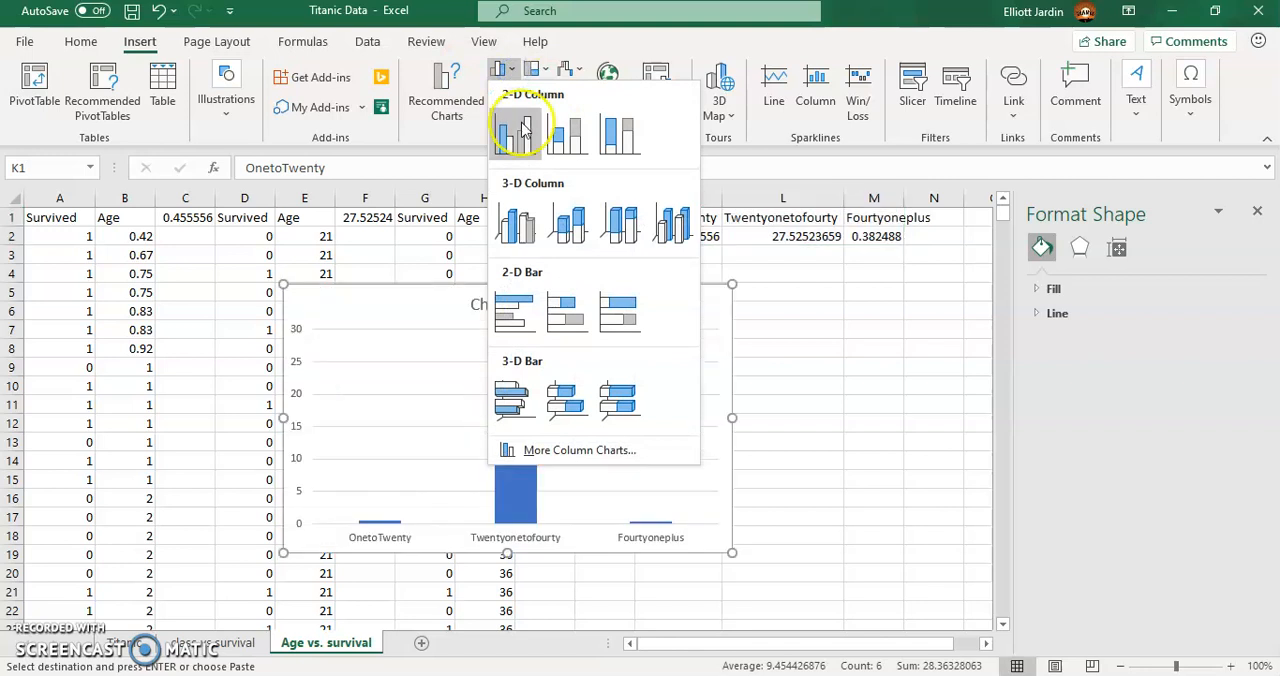
left_click(833, 282)
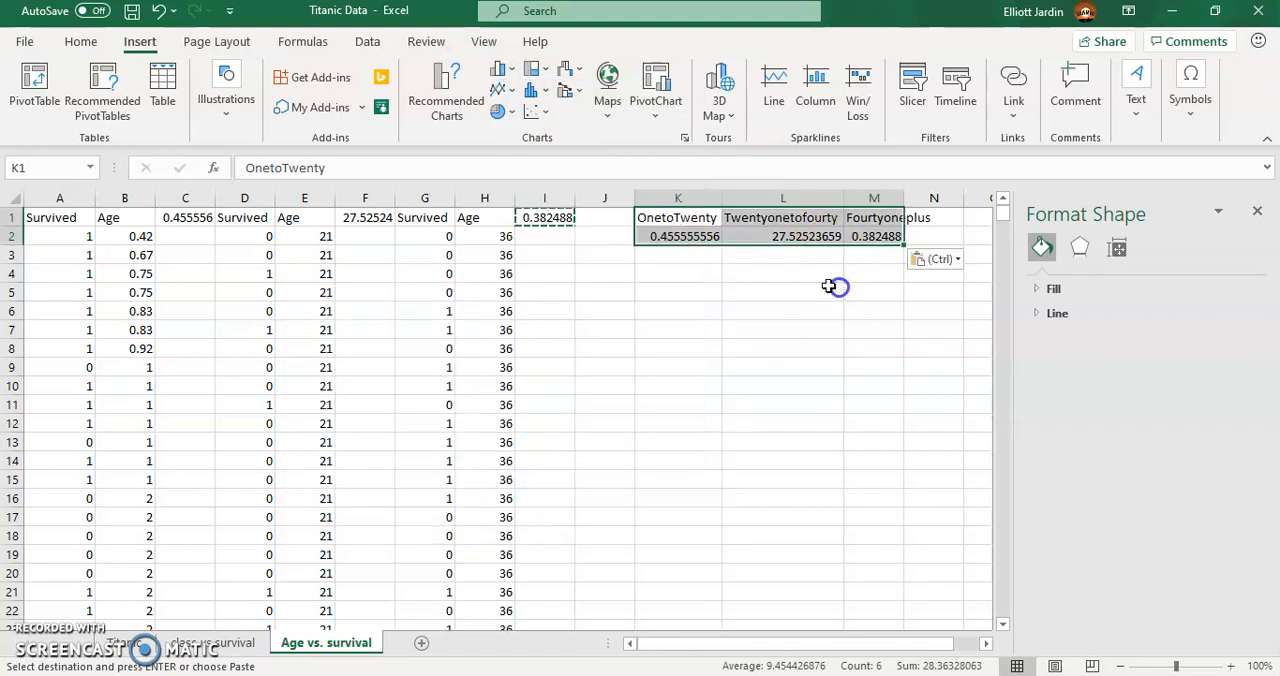
- Correct the F1 formula to average the second group's Survived values, D2:D318
left_click(777, 240)
left_click(409, 167)
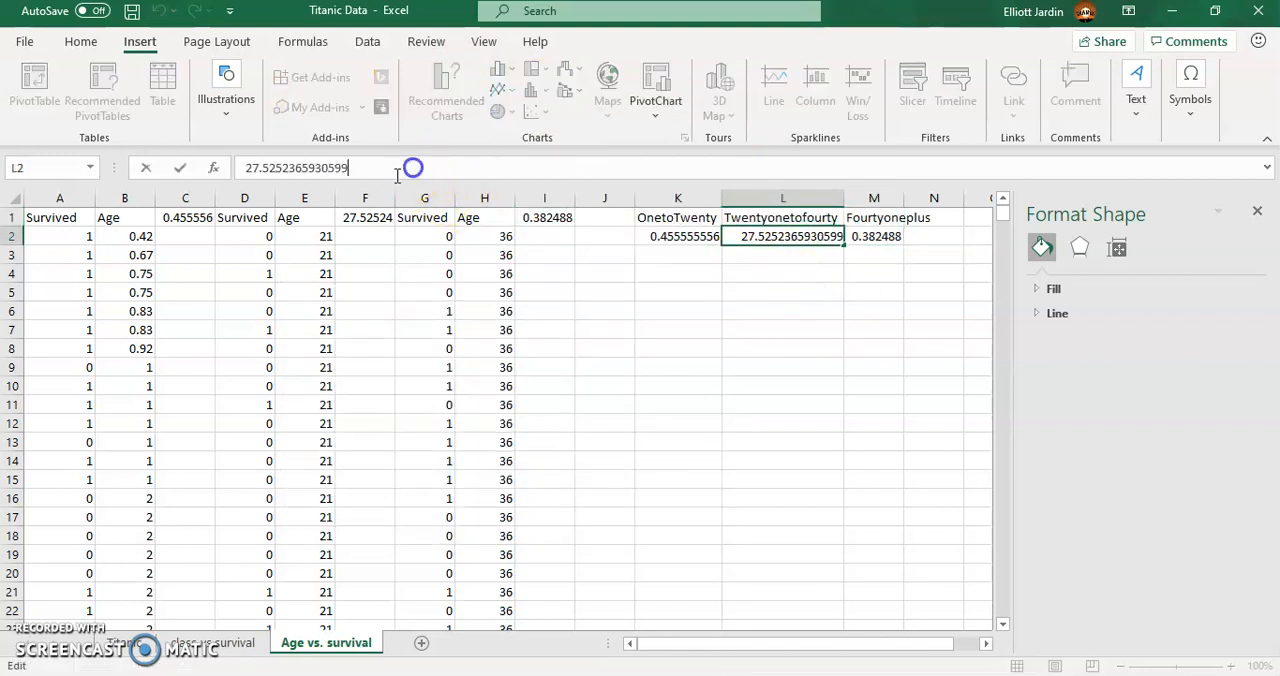
left_click(352, 212)
left_click(376, 167)
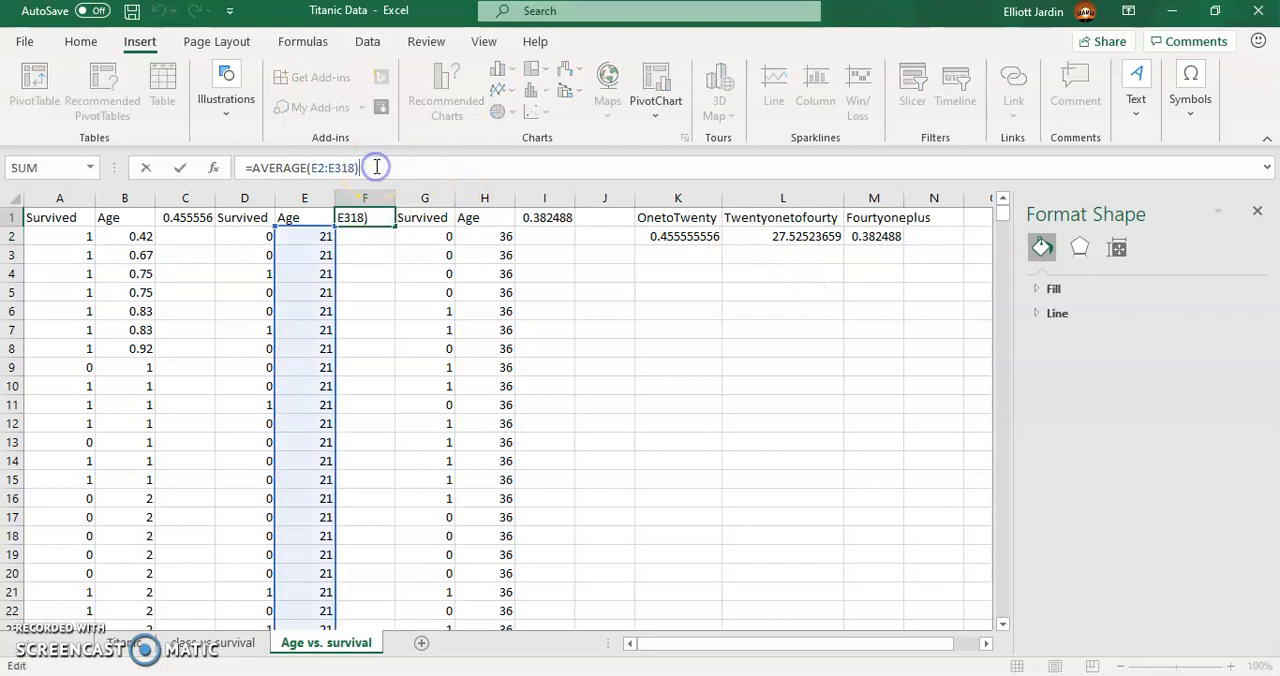
left_click(317, 168)
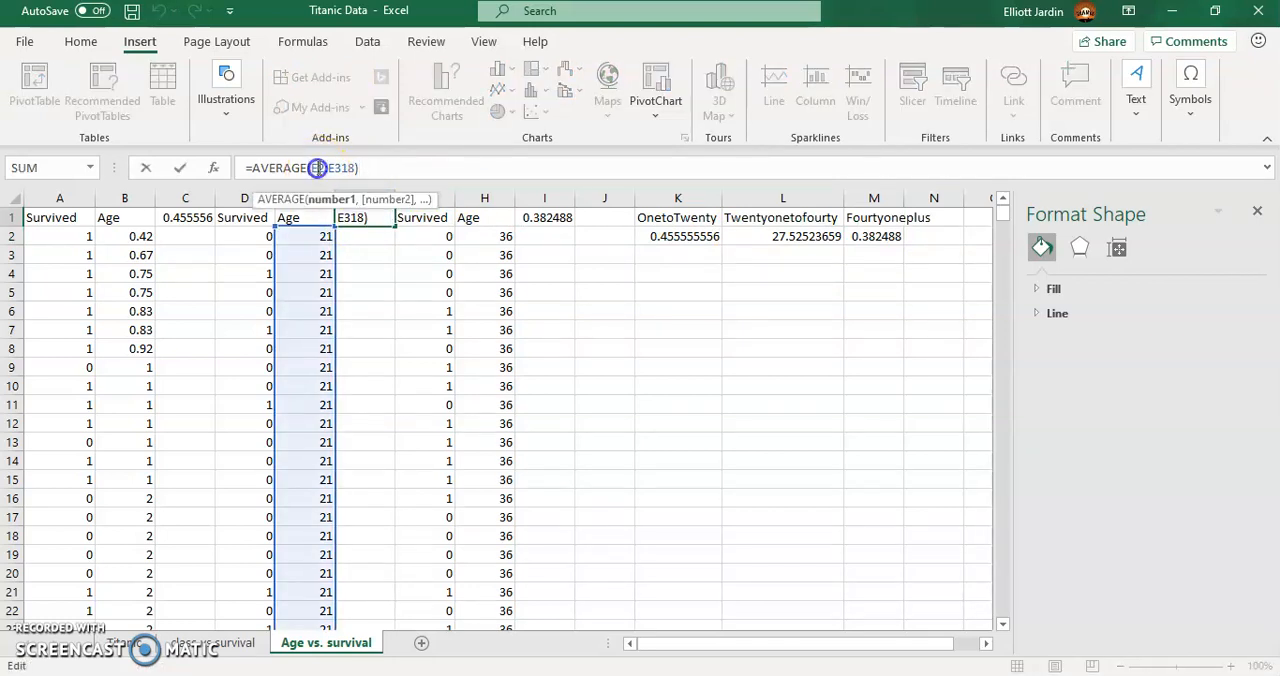
key("BackSpace")
type("d")
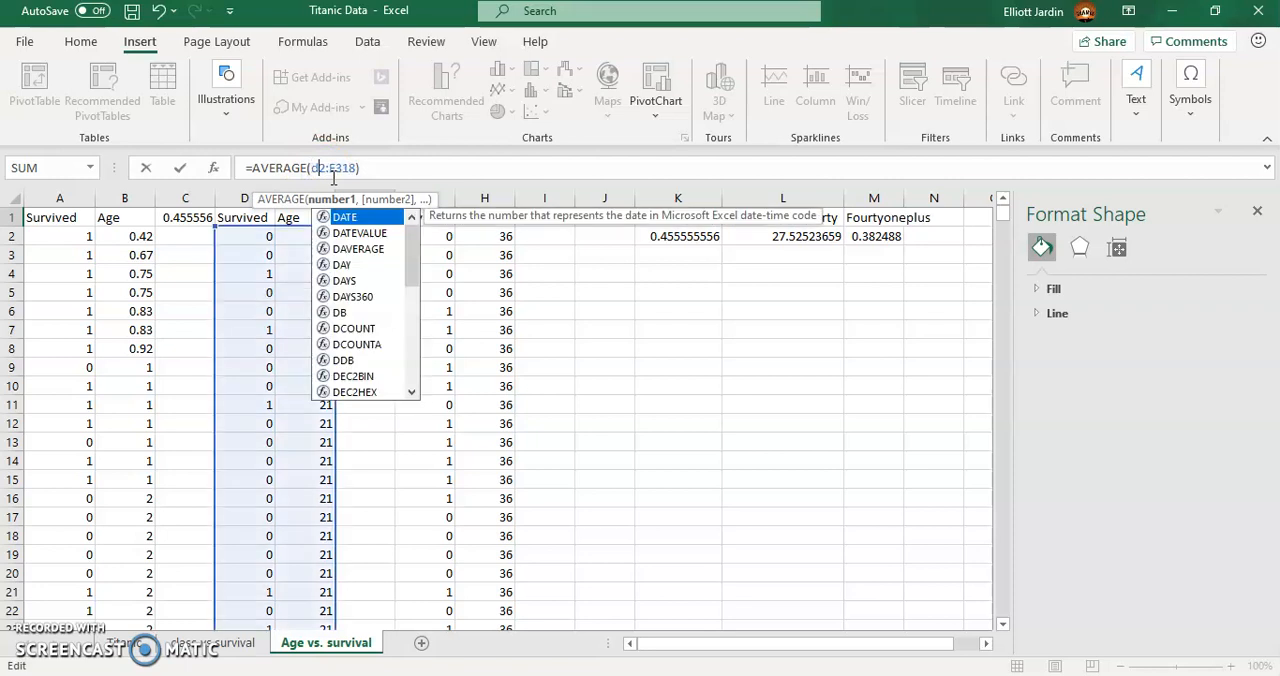
key("BackSpace")
type("d")
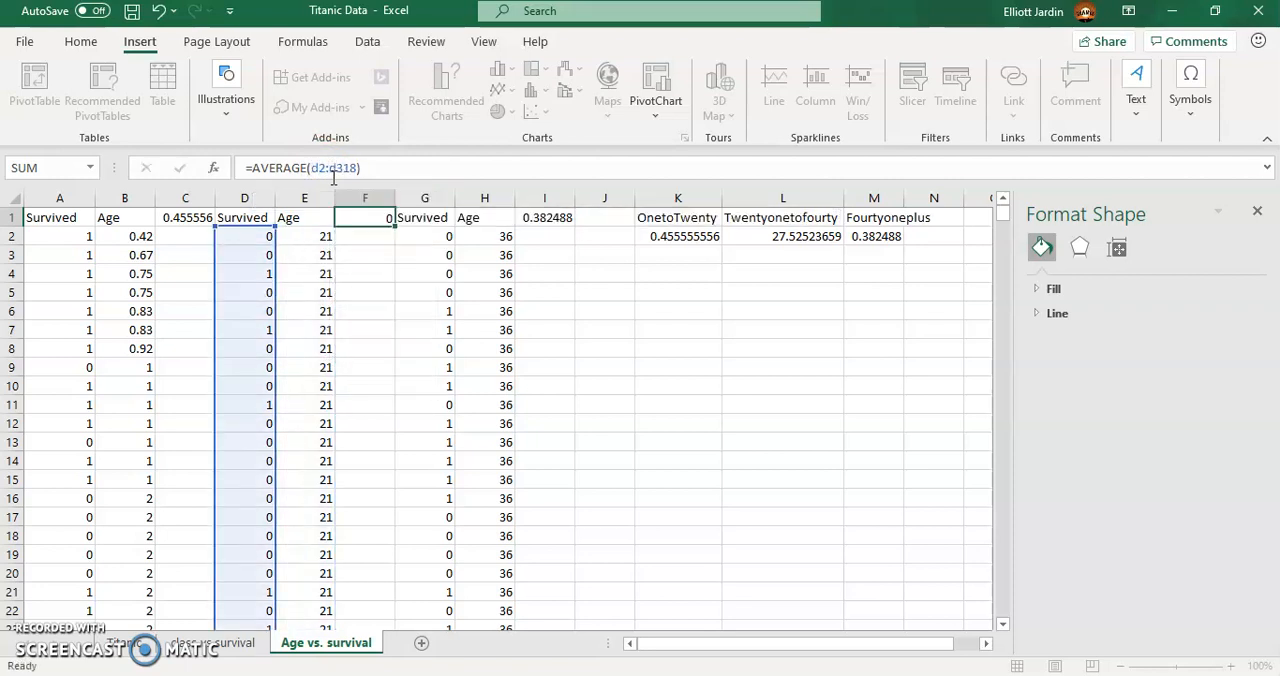
key("Return")
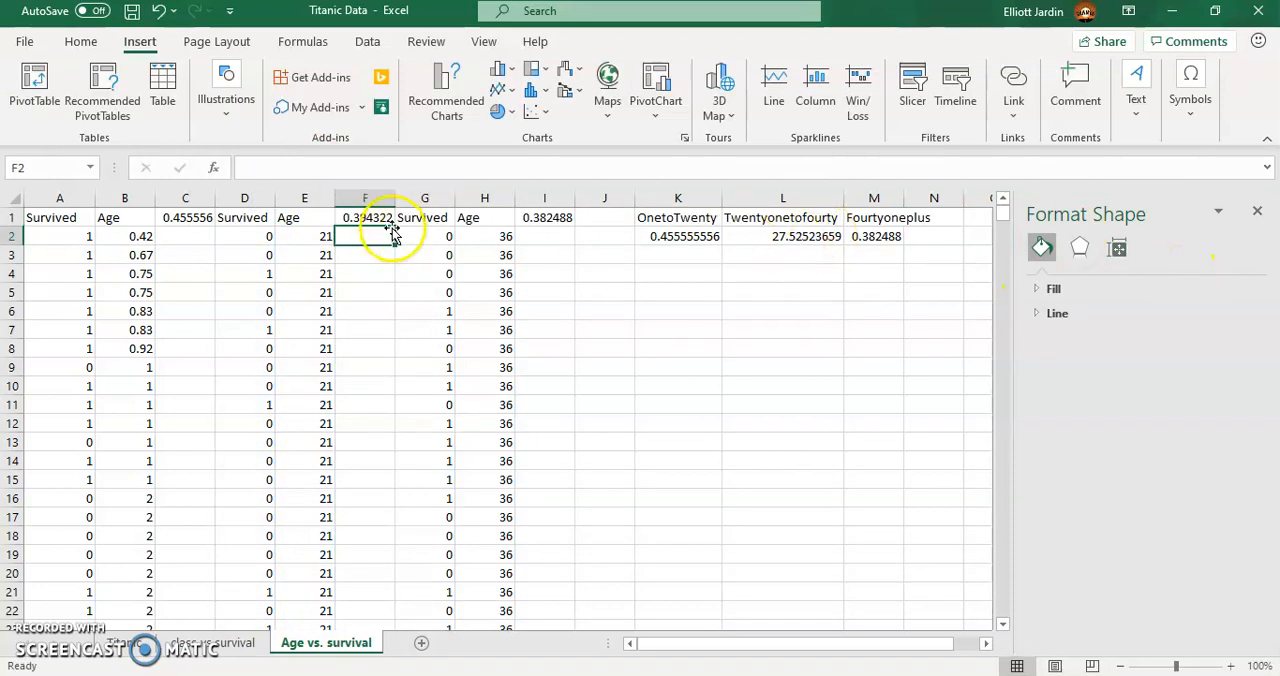
- Replace the value in L2 with the corrected second-group average copied from F1
key("ctrl+c")
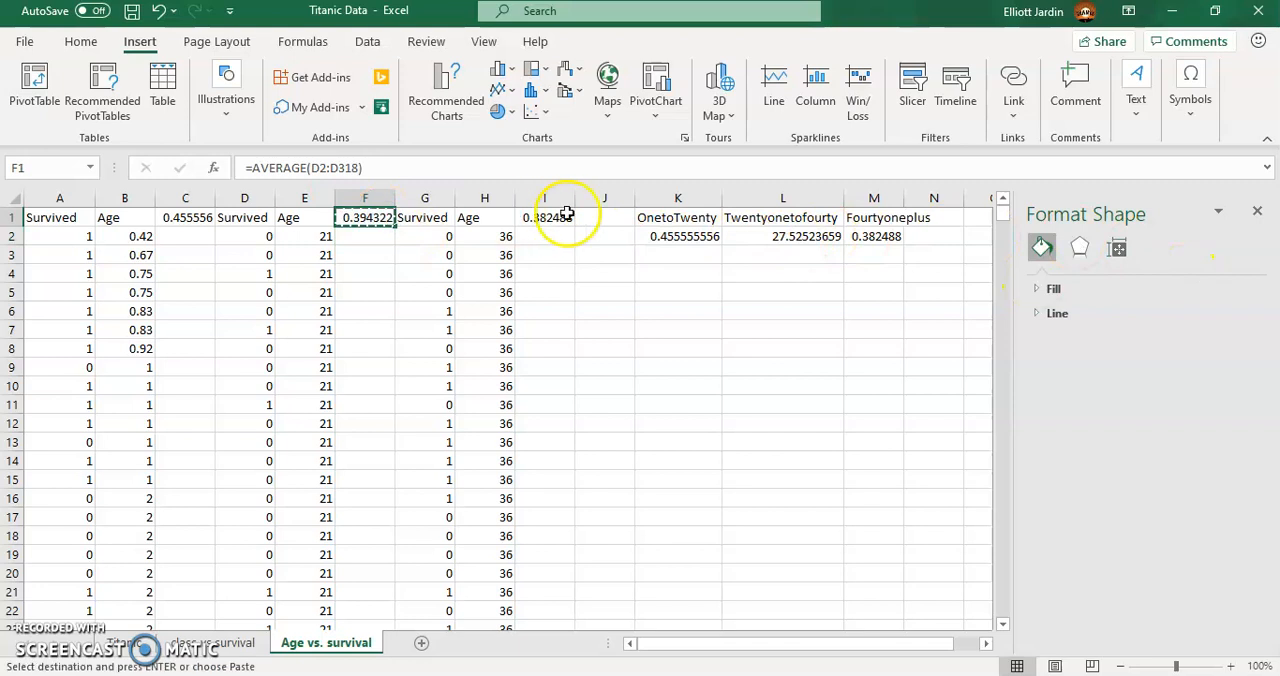
left_click(782, 235)
right_click(782, 235)
left_click(862, 240)
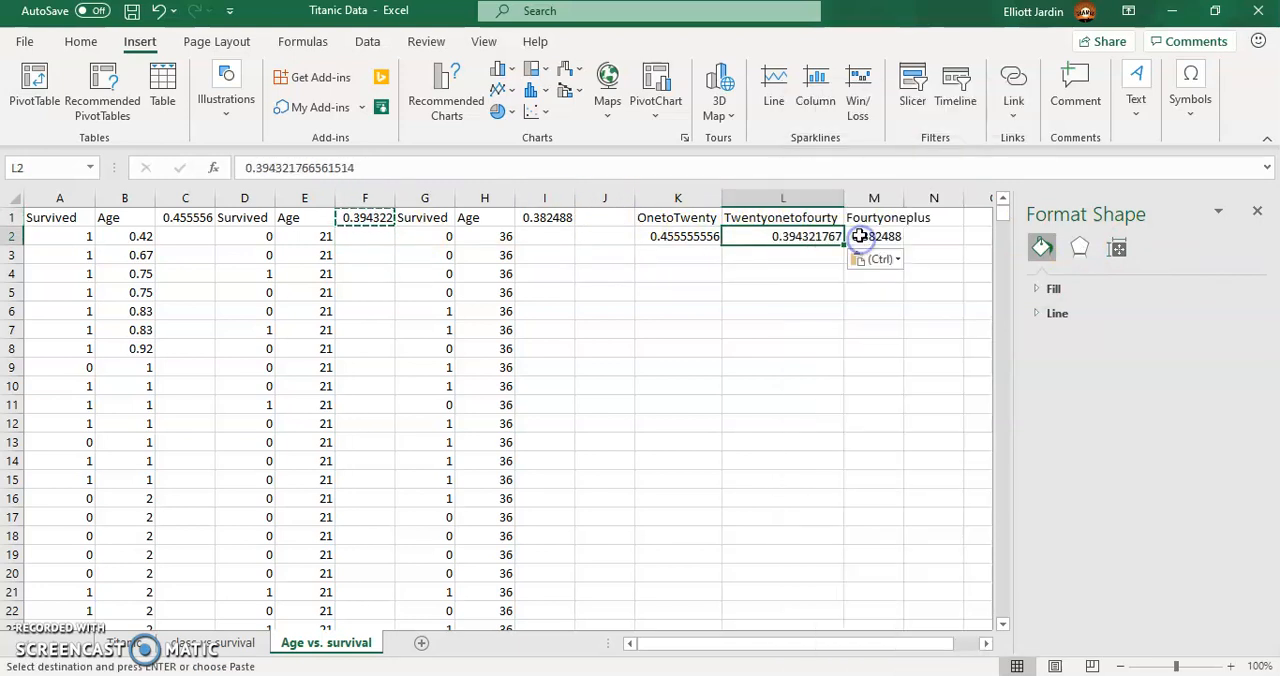
- Insert a 2-D clustered column chart of the three age groups' survival averages in K1:M2
left_click_drag(682, 214, 866, 240)
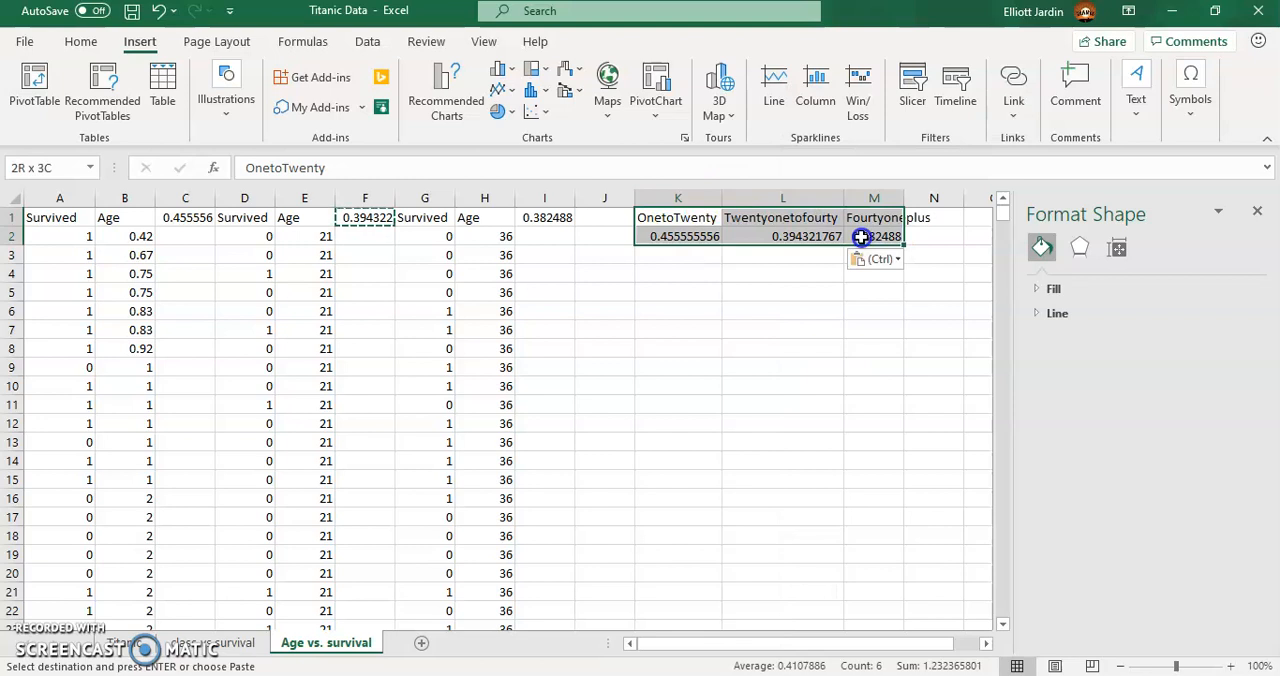
left_click(503, 70)
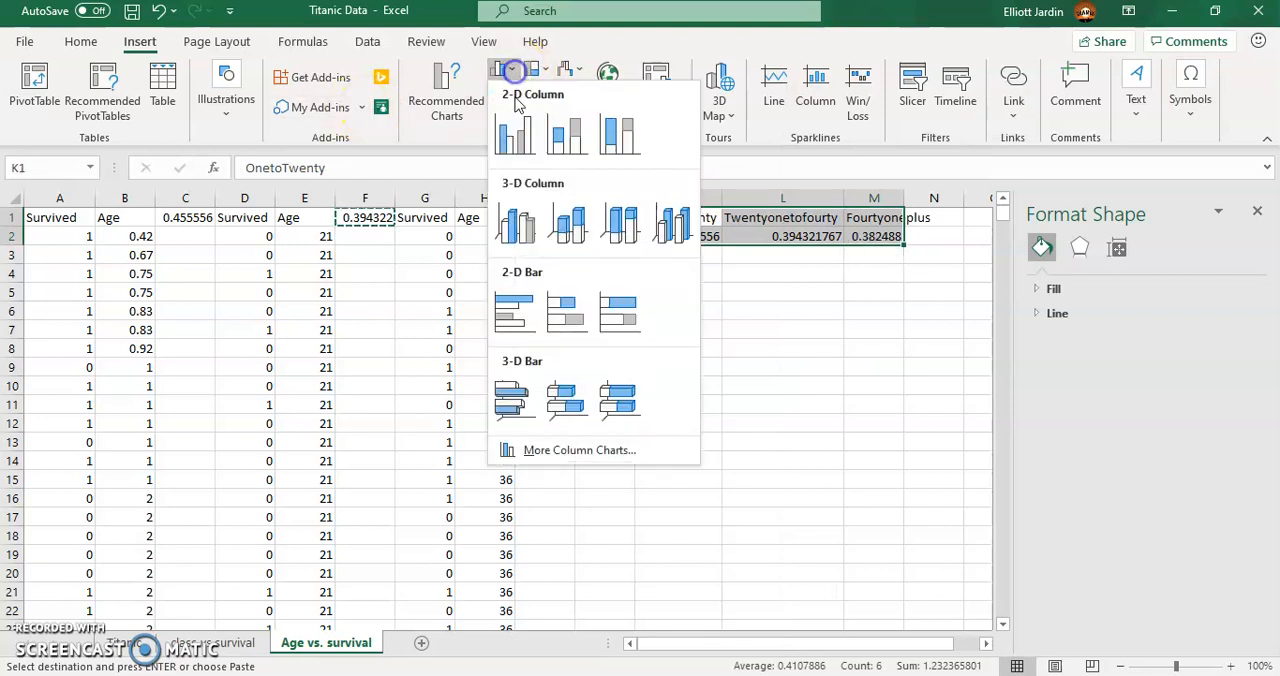
left_click(517, 127)
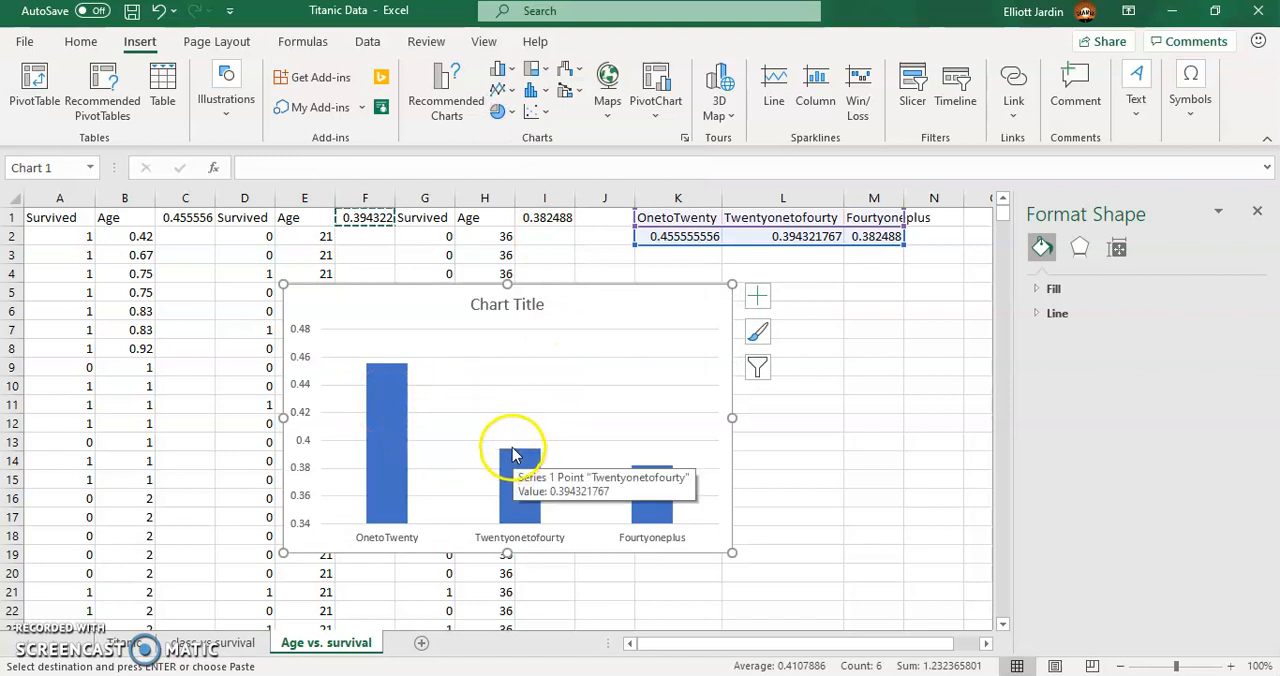
mouse_move(406, 522)
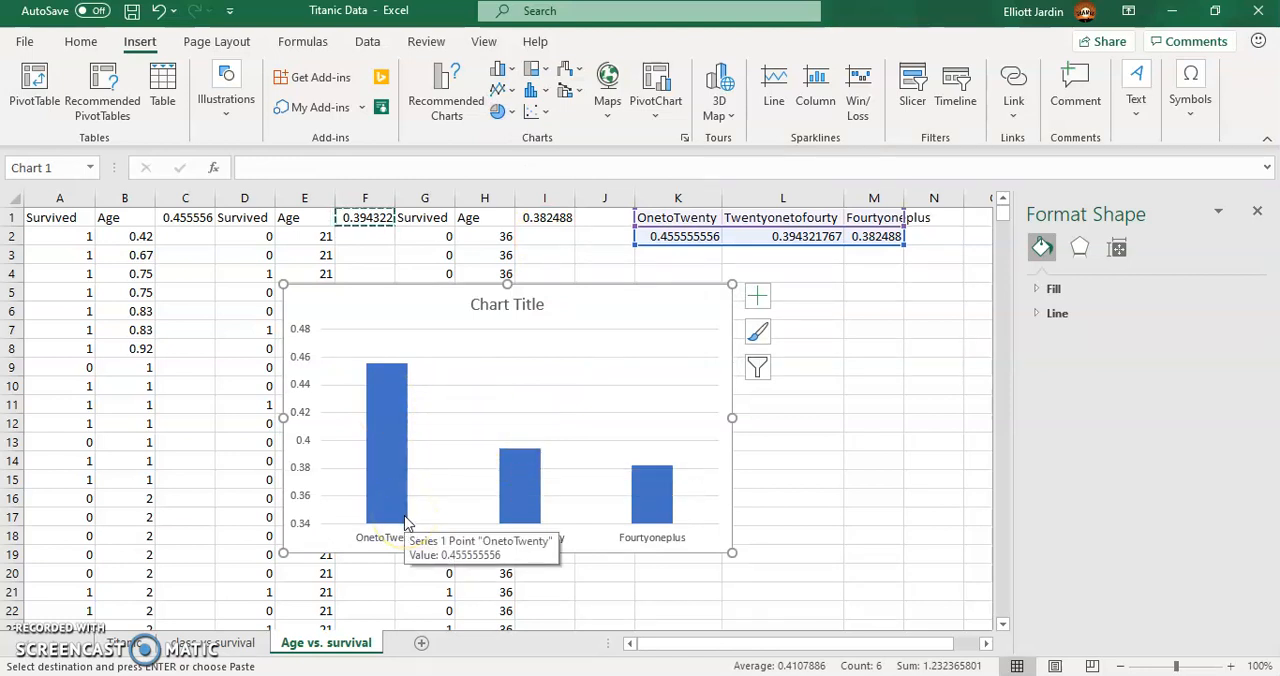
- Find the fare of the passenger in row 20 of the Titanic sheet
left_click(125, 643)
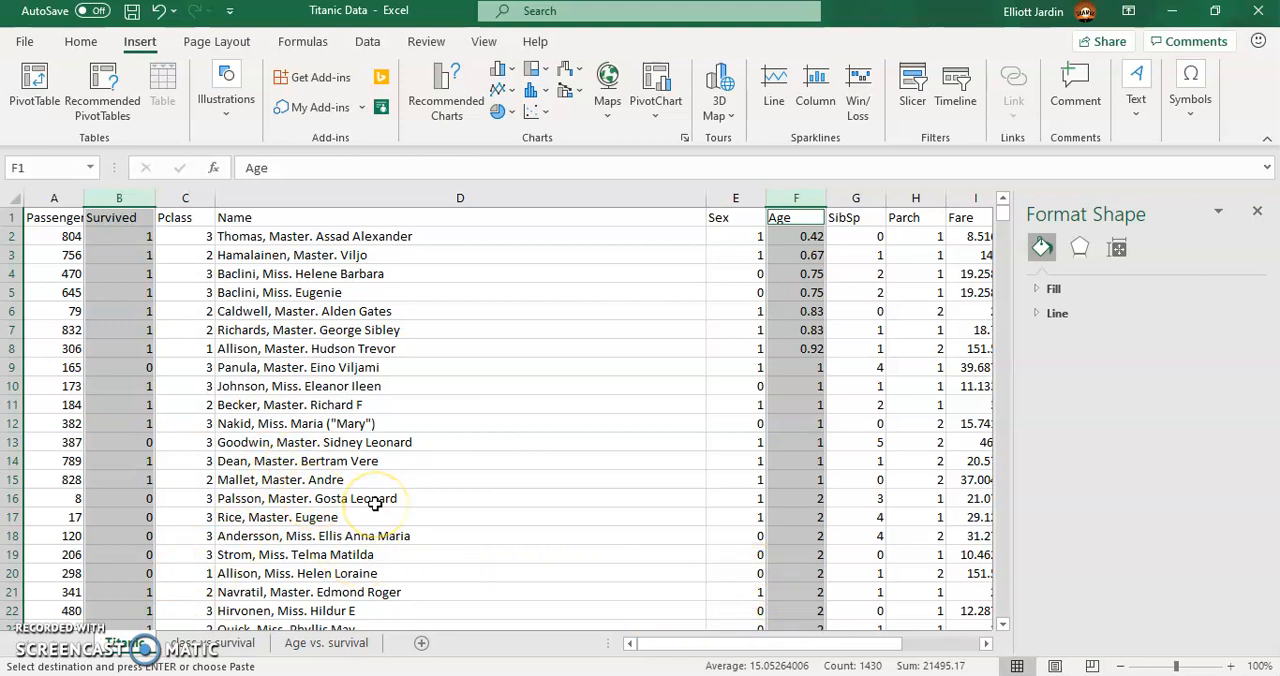
left_click(309, 572)
left_click_drag(727, 645, 755, 648)
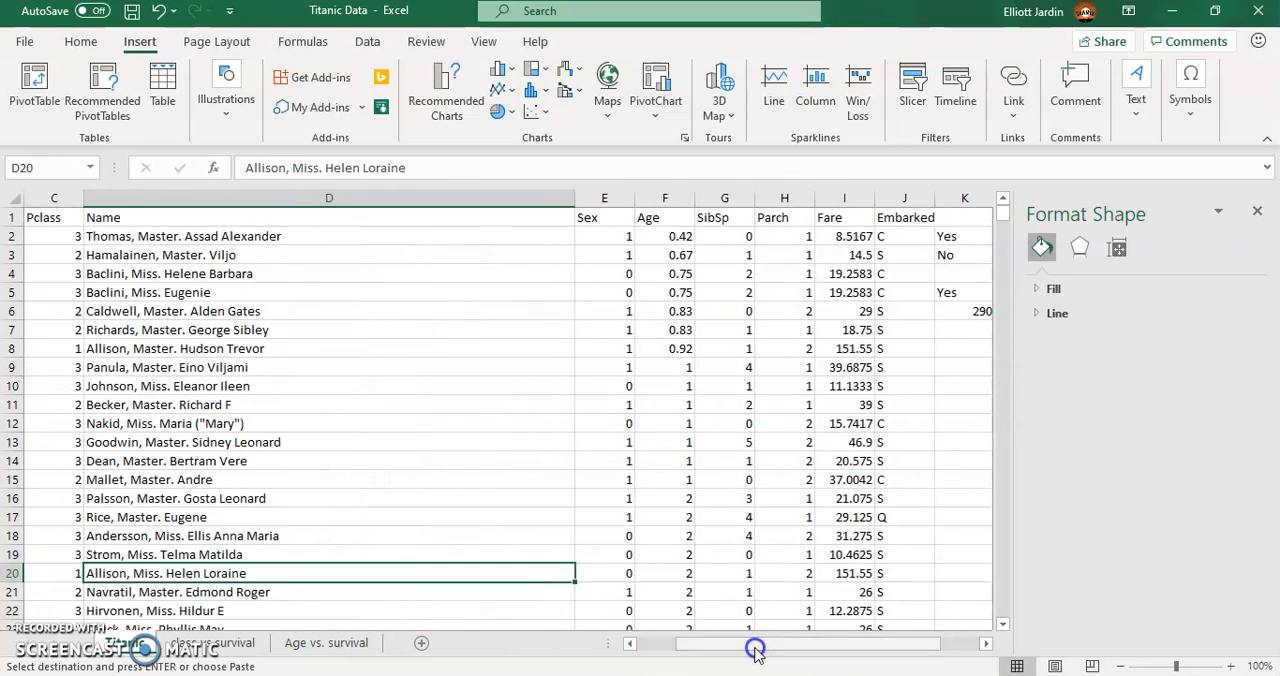
left_click(834, 578)
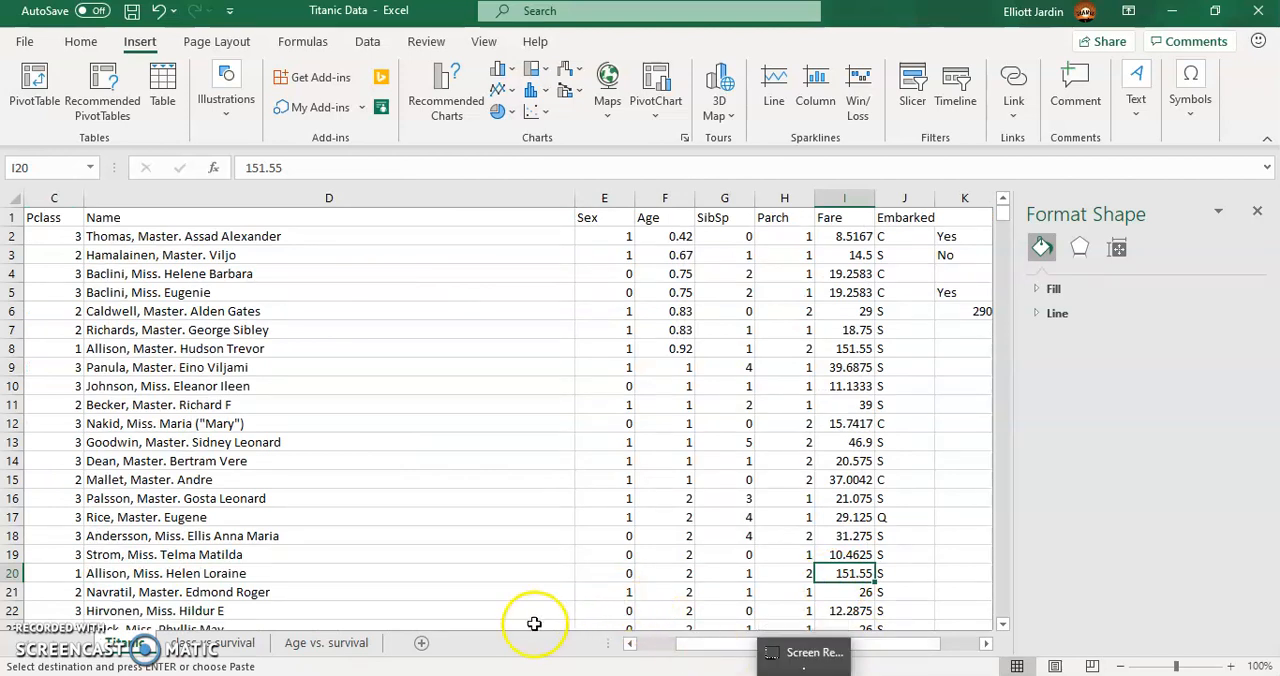
- Add a new worksheet, enter the fare 151.5 in A1, and widen column A slightly
left_click(420, 645)
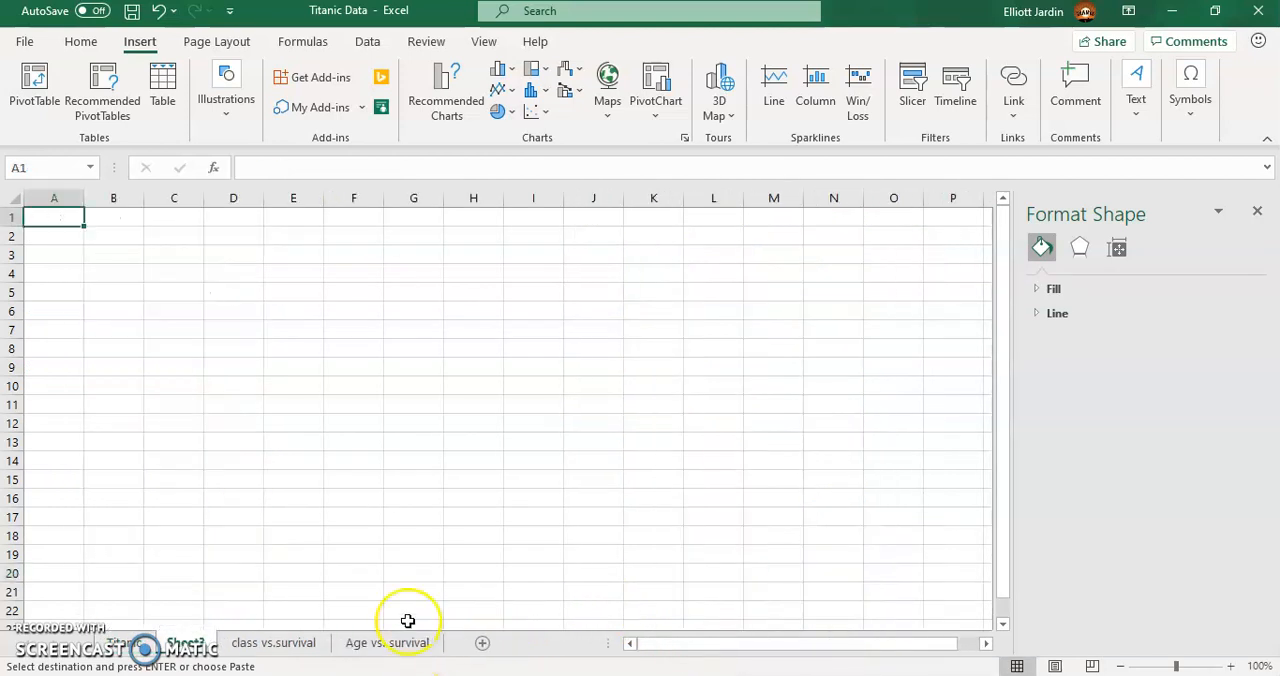
type("151.50")
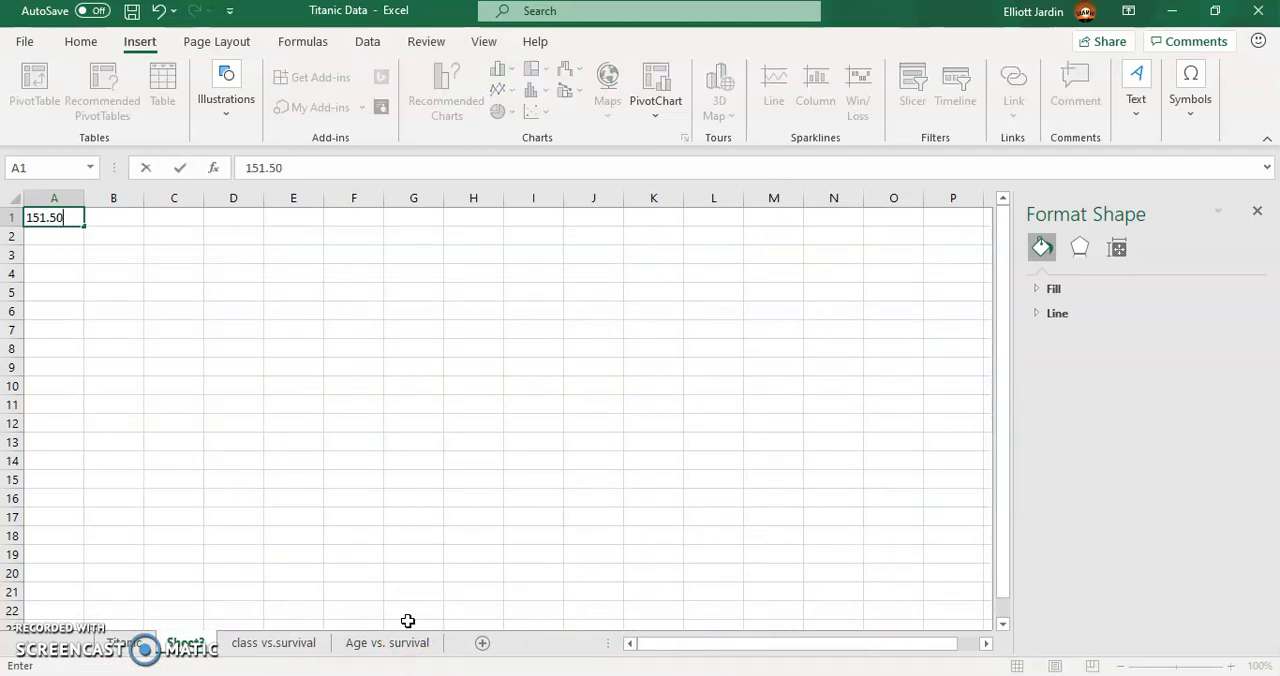
key("Return")
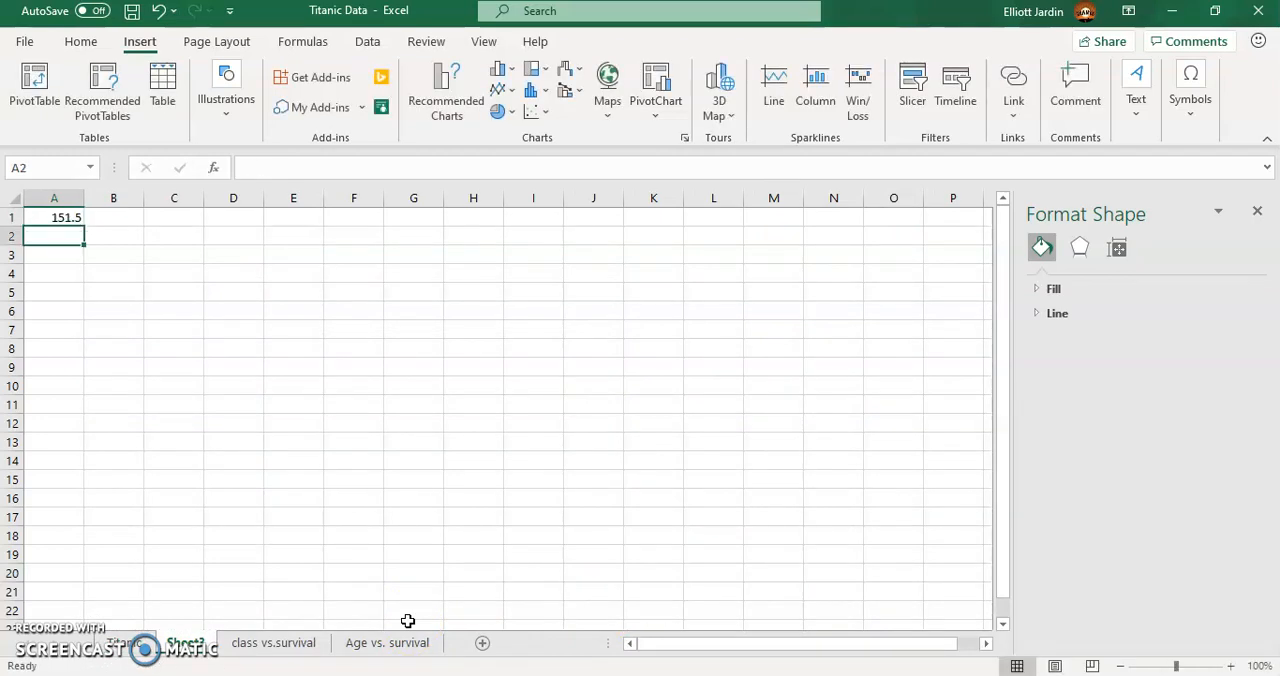
left_click_drag(85, 193, 98, 191)
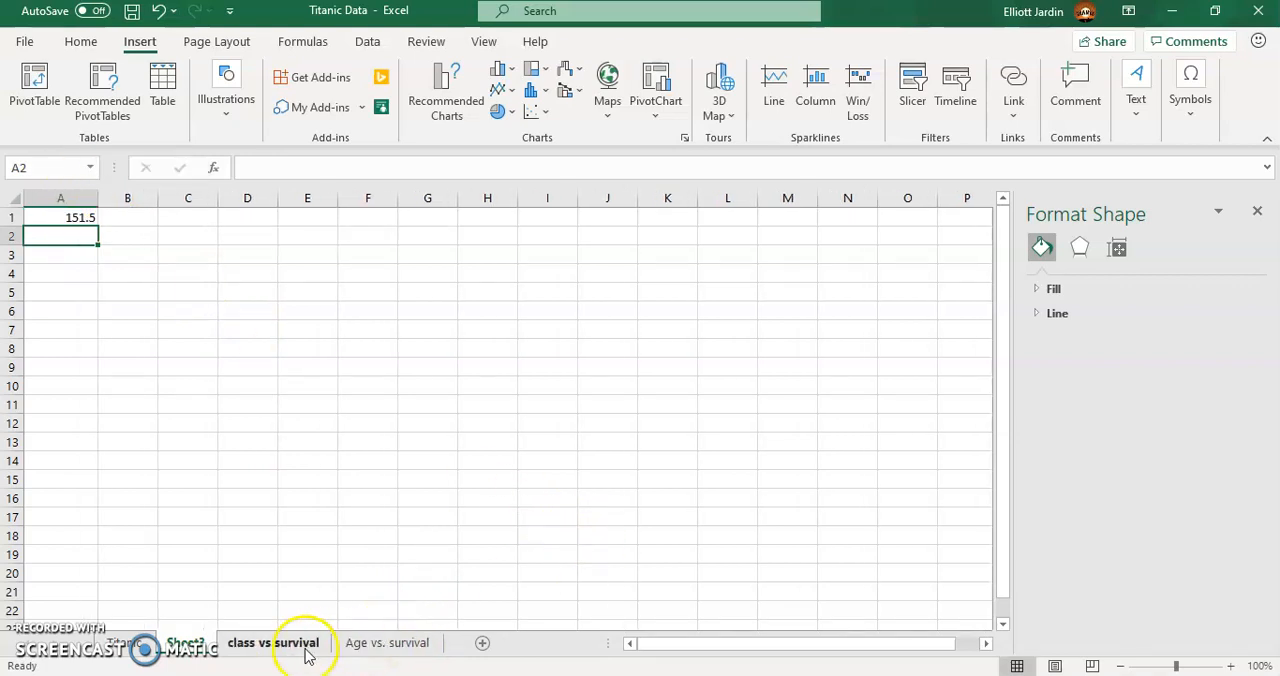
- Run Descriptive Statistics on the Titanic sheet's fares, I2:I715, with summary statistics output to a new worksheet
left_click(385, 643)
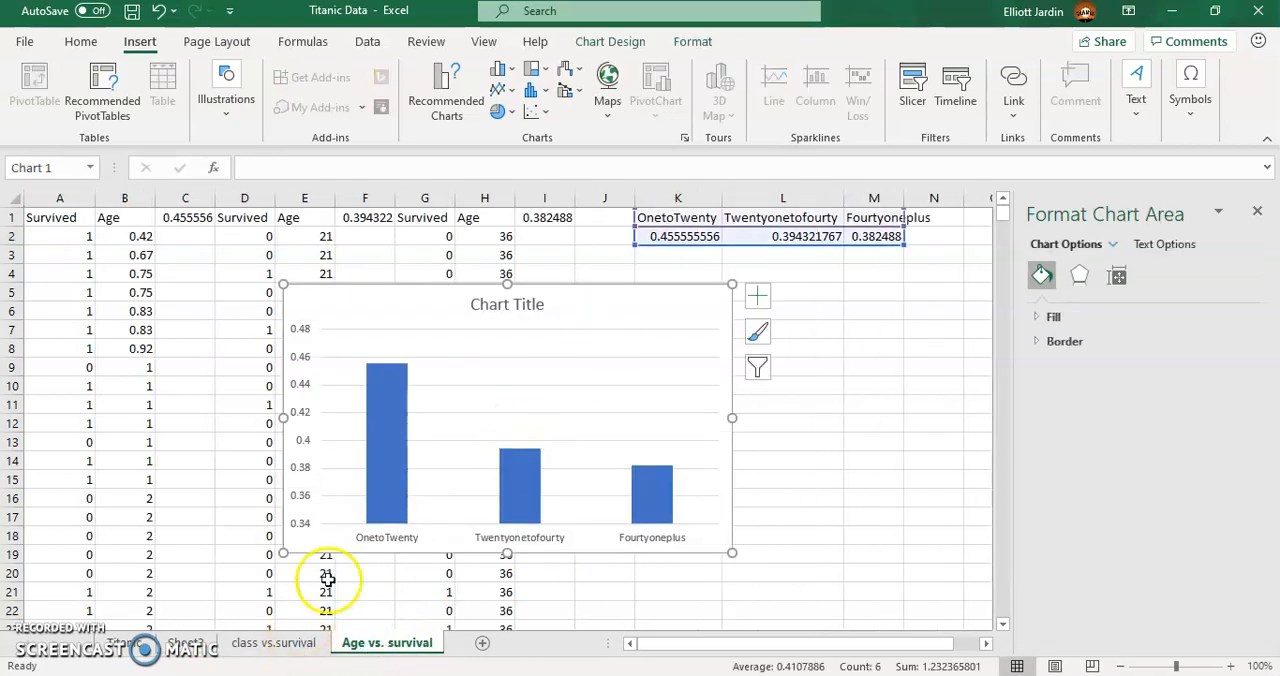
left_click(145, 648)
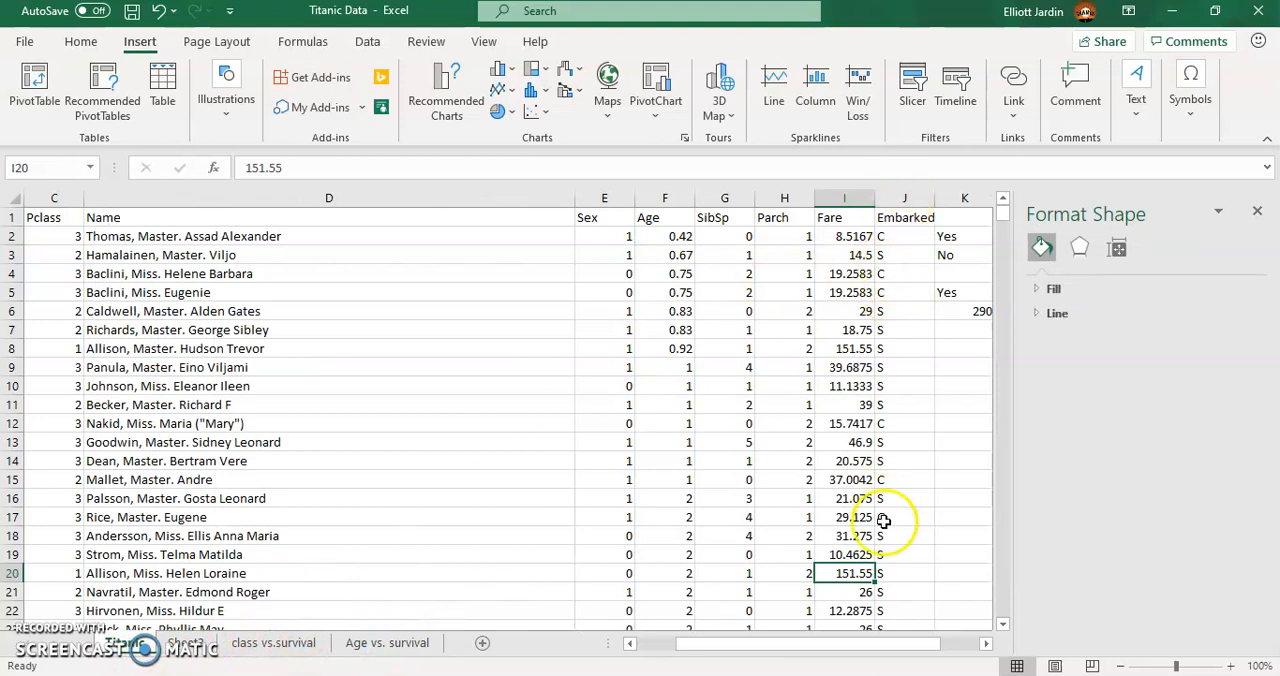
left_click(364, 41)
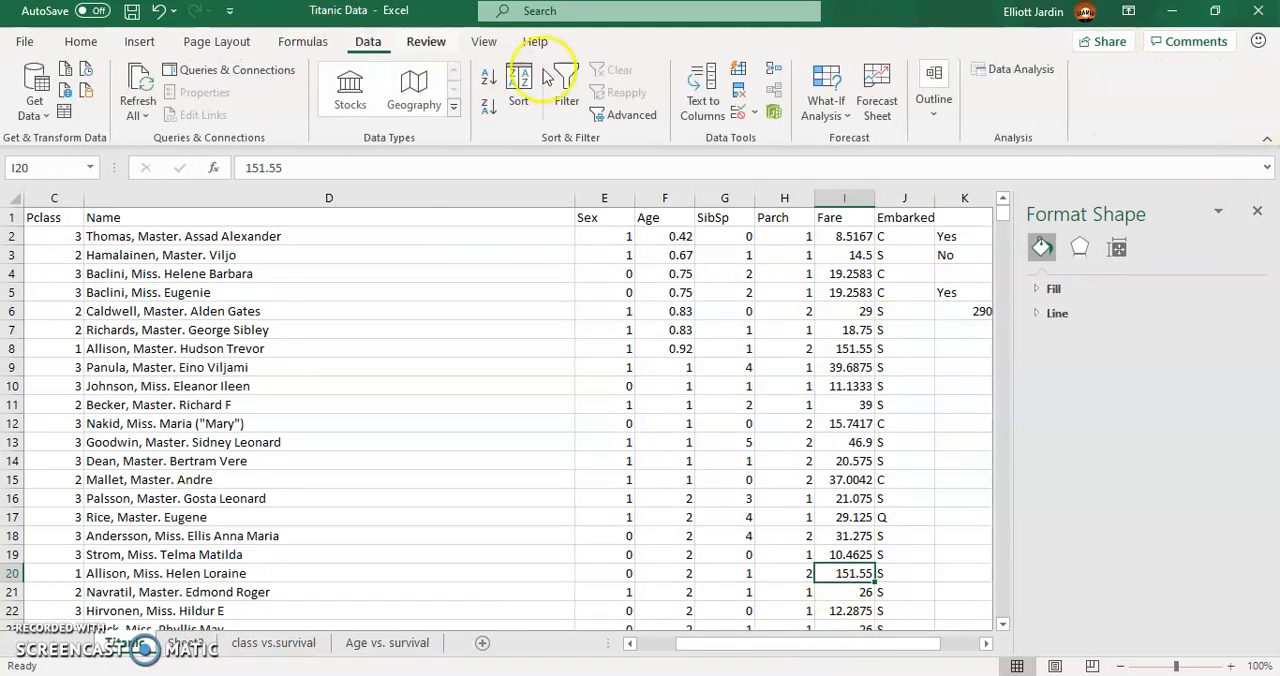
left_click(1022, 78)
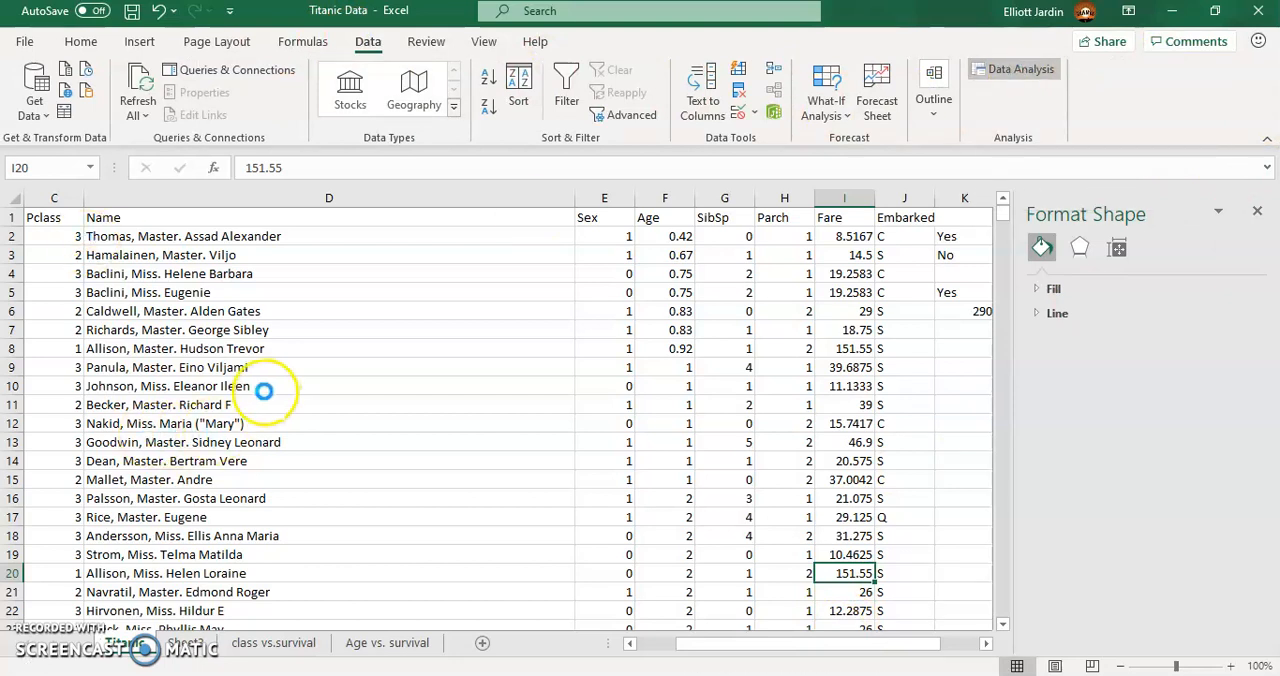
left_click_drag(851, 255, 855, 298)
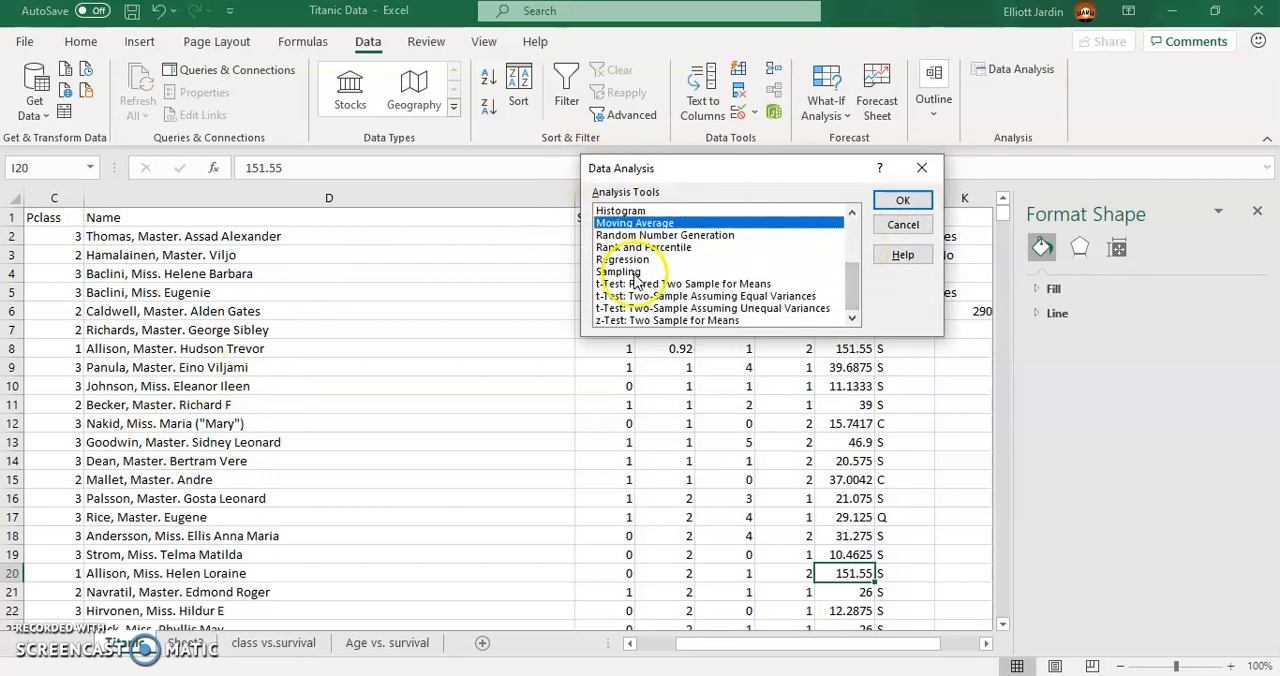
scroll(680, 253, "up", 3)
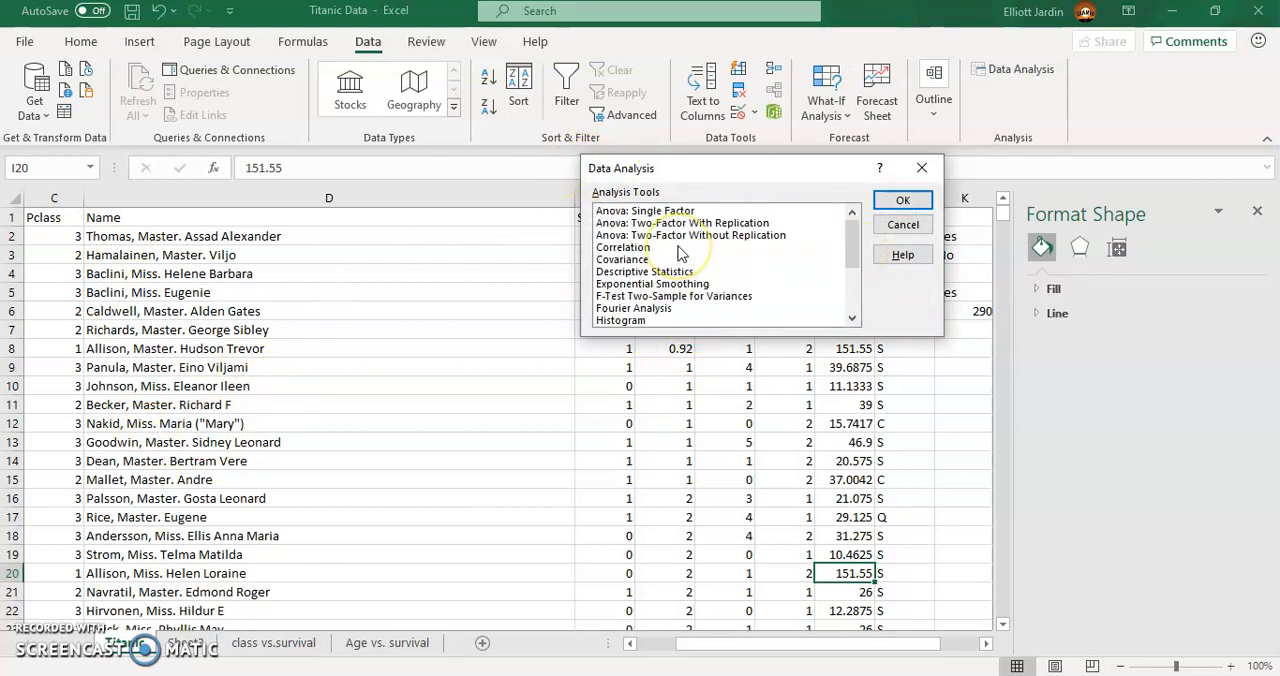
left_click(900, 200)
left_click(834, 138)
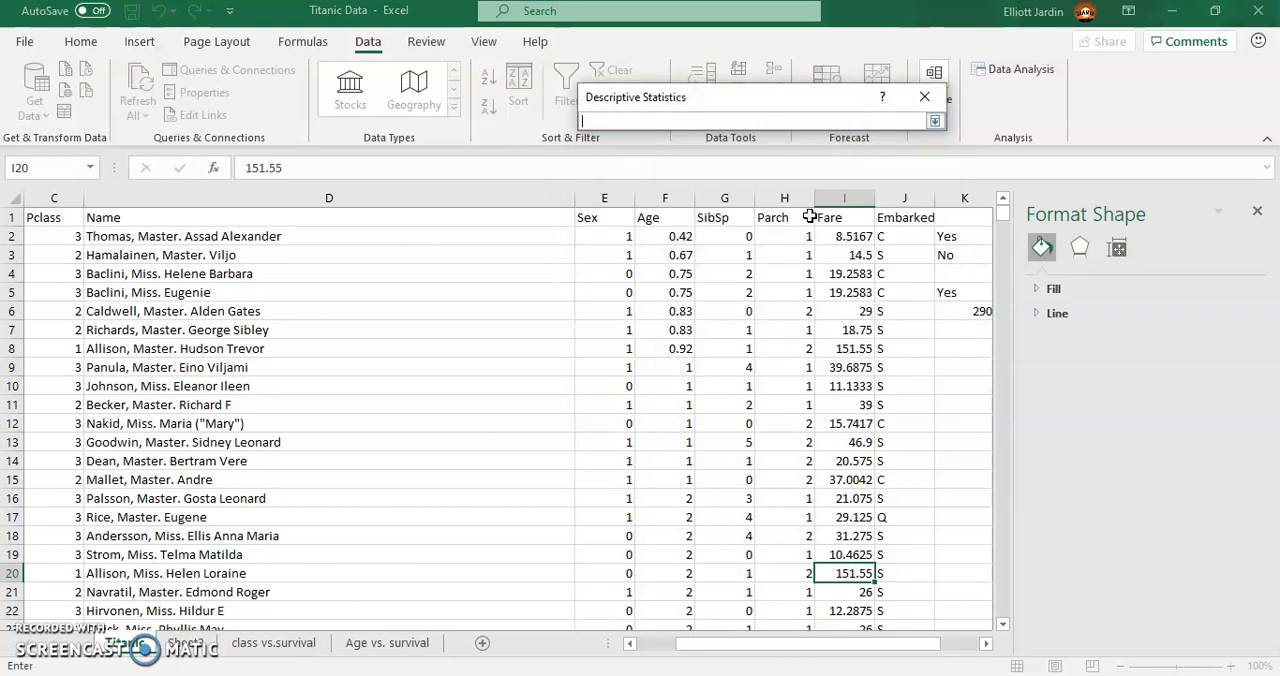
left_click(840, 232)
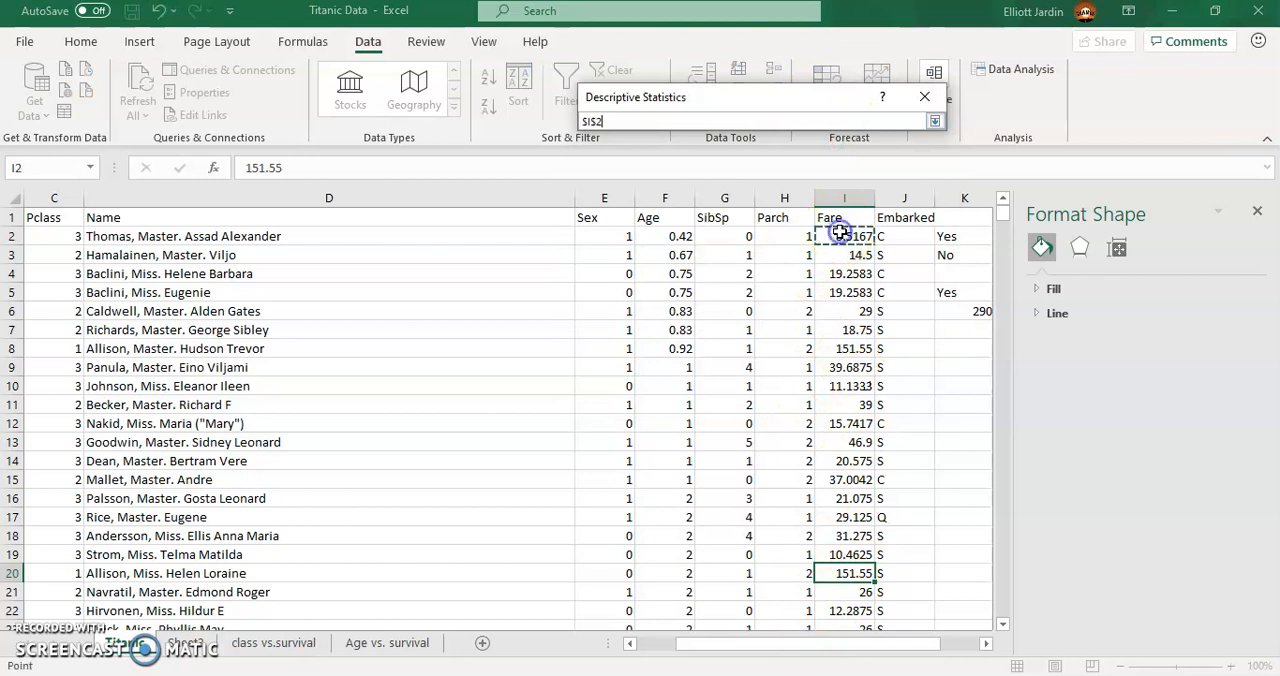
key("ctrl+shift+Down")
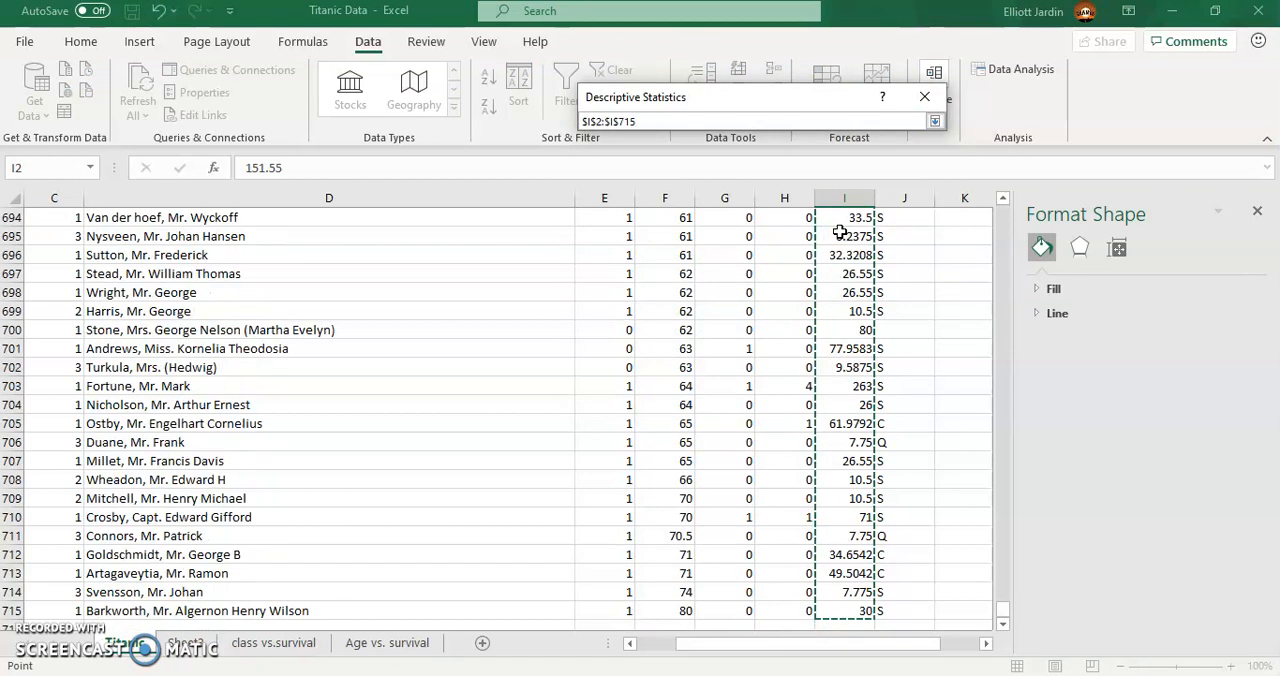
left_click(936, 123)
left_click(597, 312)
left_click(895, 130)
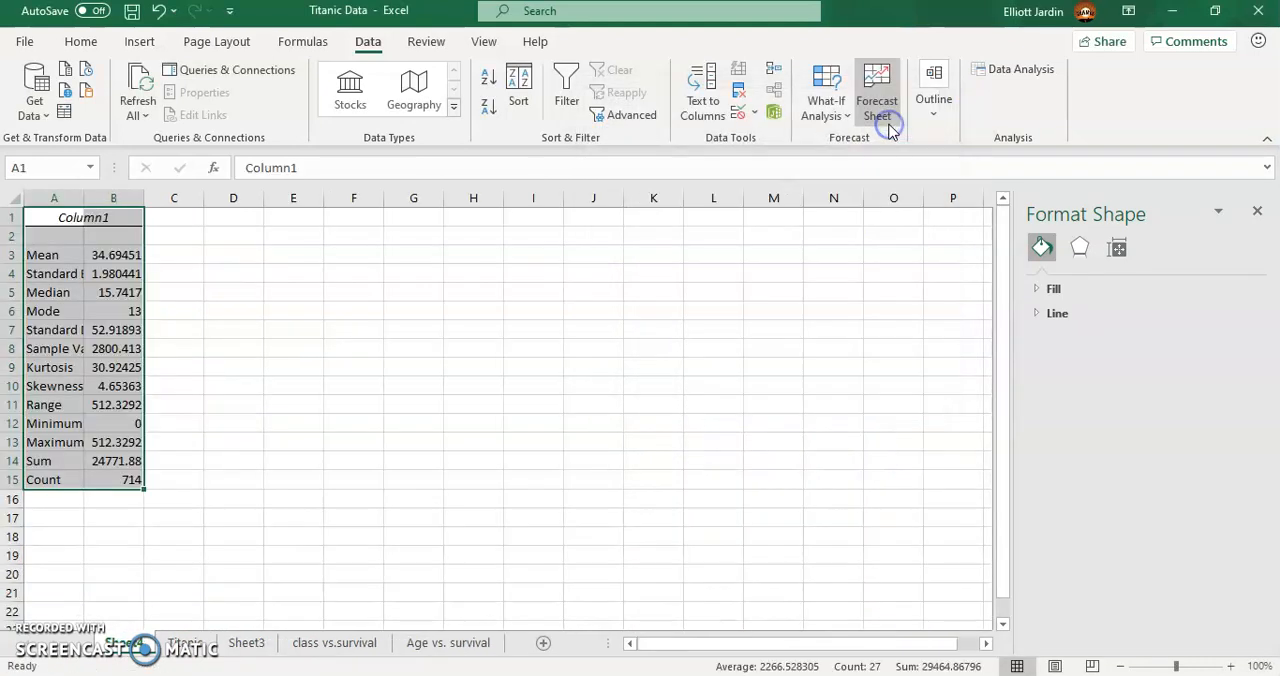
- Copy the mean from B3 to D2 and the standard deviation from B7 to D4
left_click(127, 256)
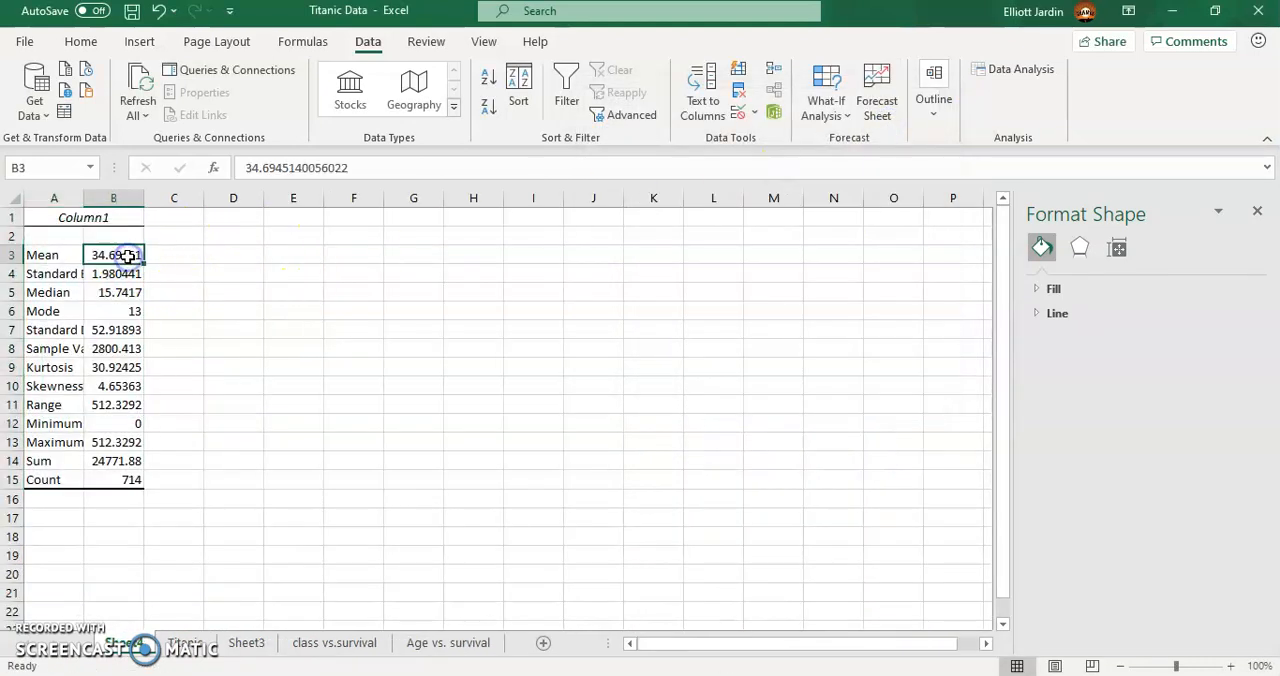
key("ctrl+c")
left_click(229, 236)
key("ctrl+v")
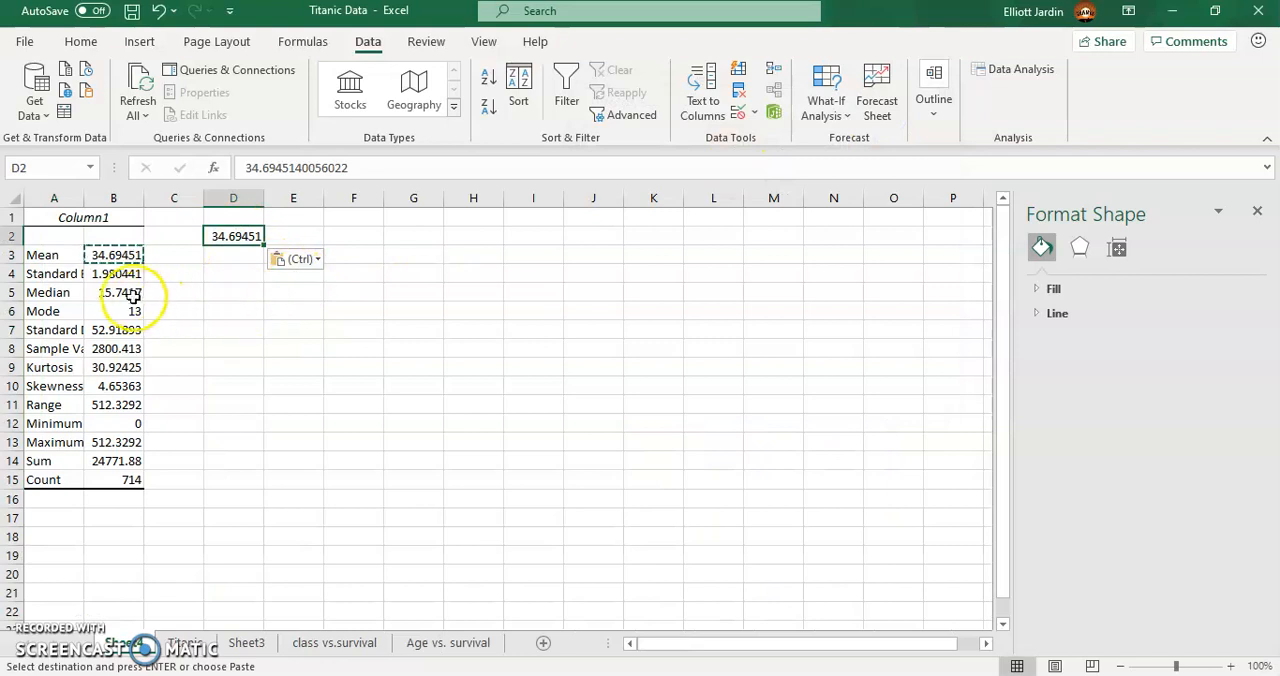
left_click(128, 330)
key("ctrl+c")
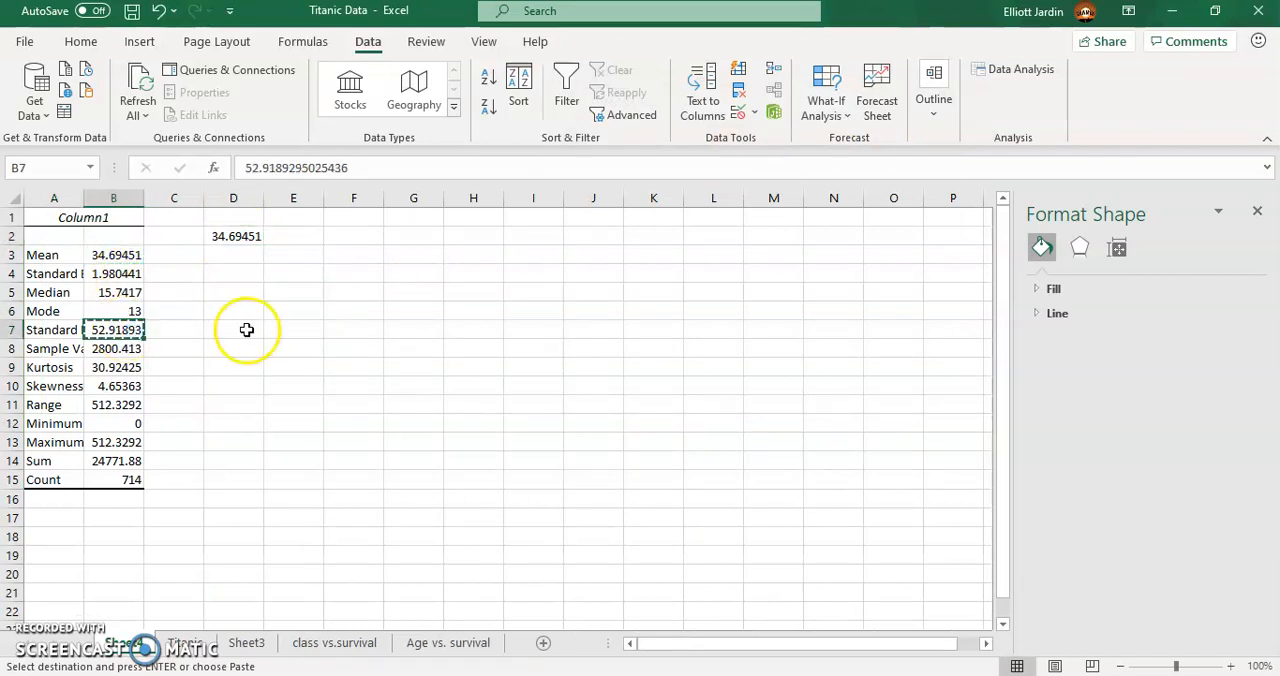
left_click(251, 274)
key("ctrl+v")
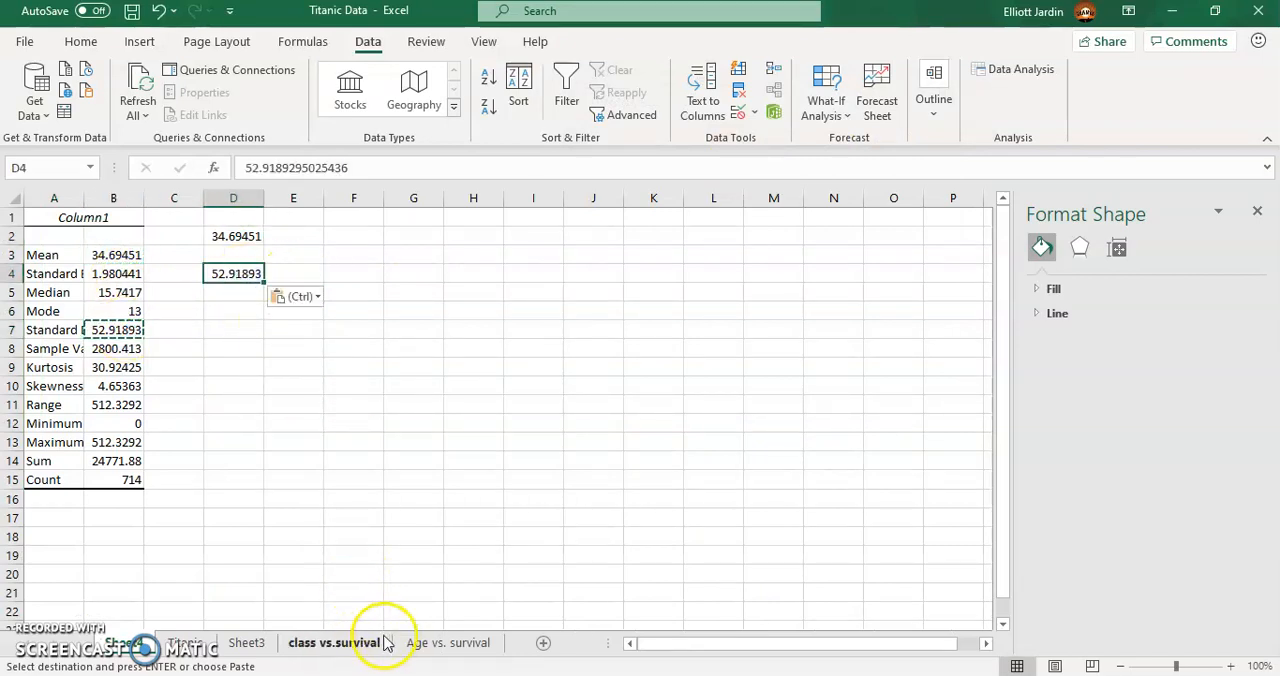
- Enter the passenger's fare, 151.5, in F2 of the statistics sheet, checking it against Sheet3
left_click(355, 236)
type("1")
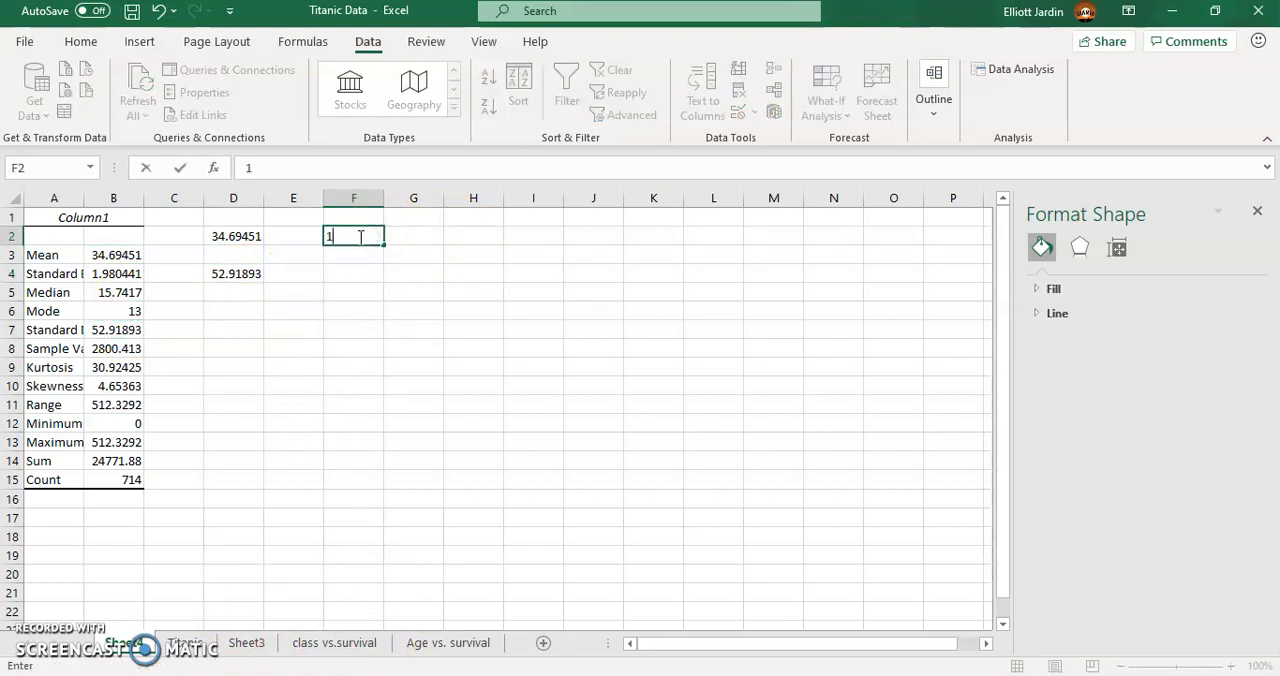
left_click(449, 642)
left_click(368, 642)
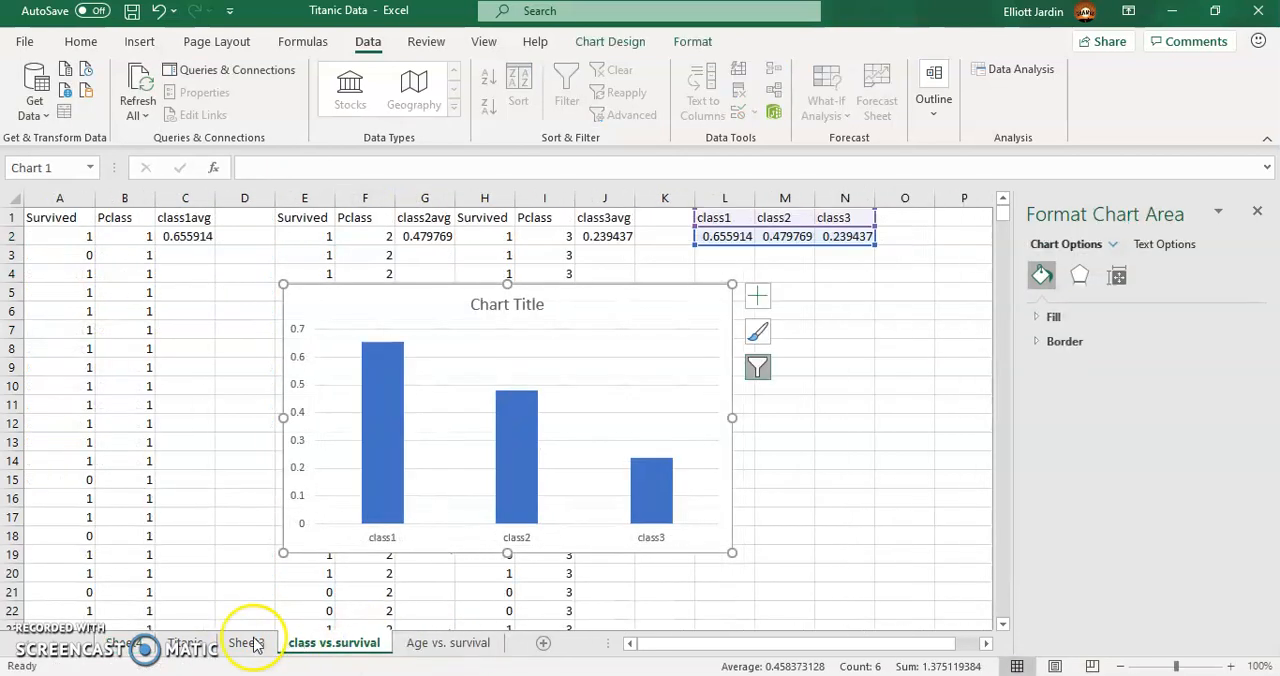
left_click(248, 643)
left_click(138, 645)
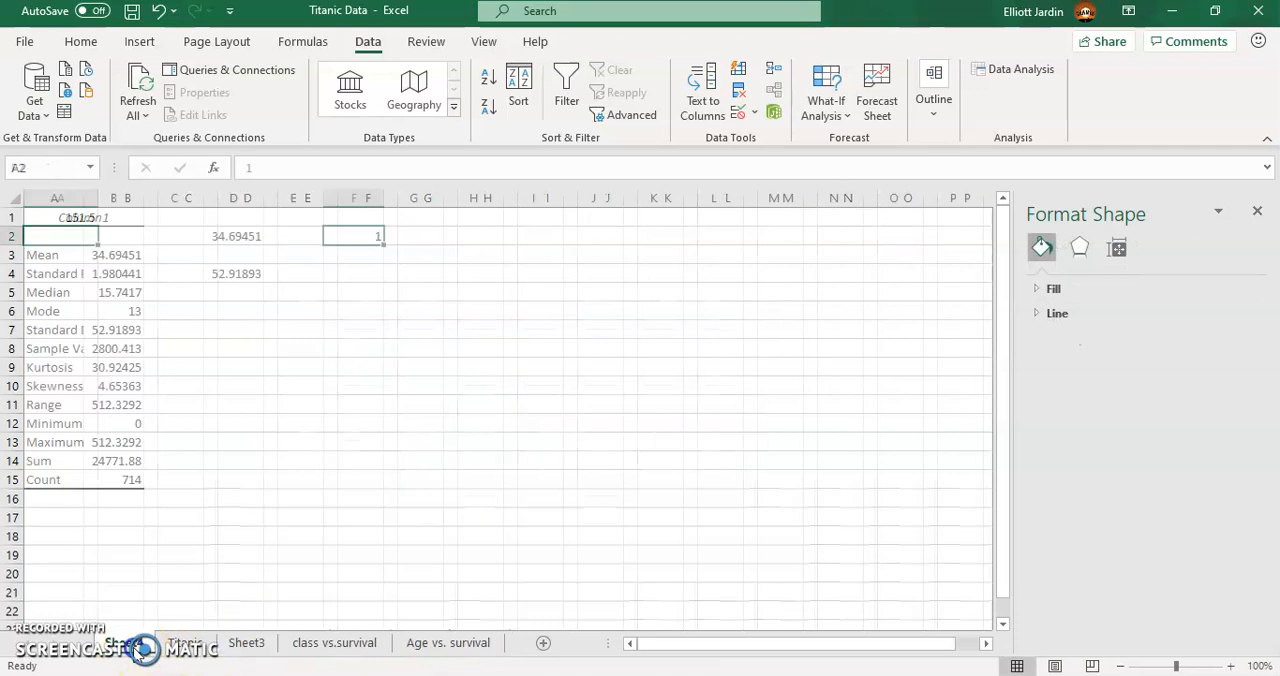
type("151")
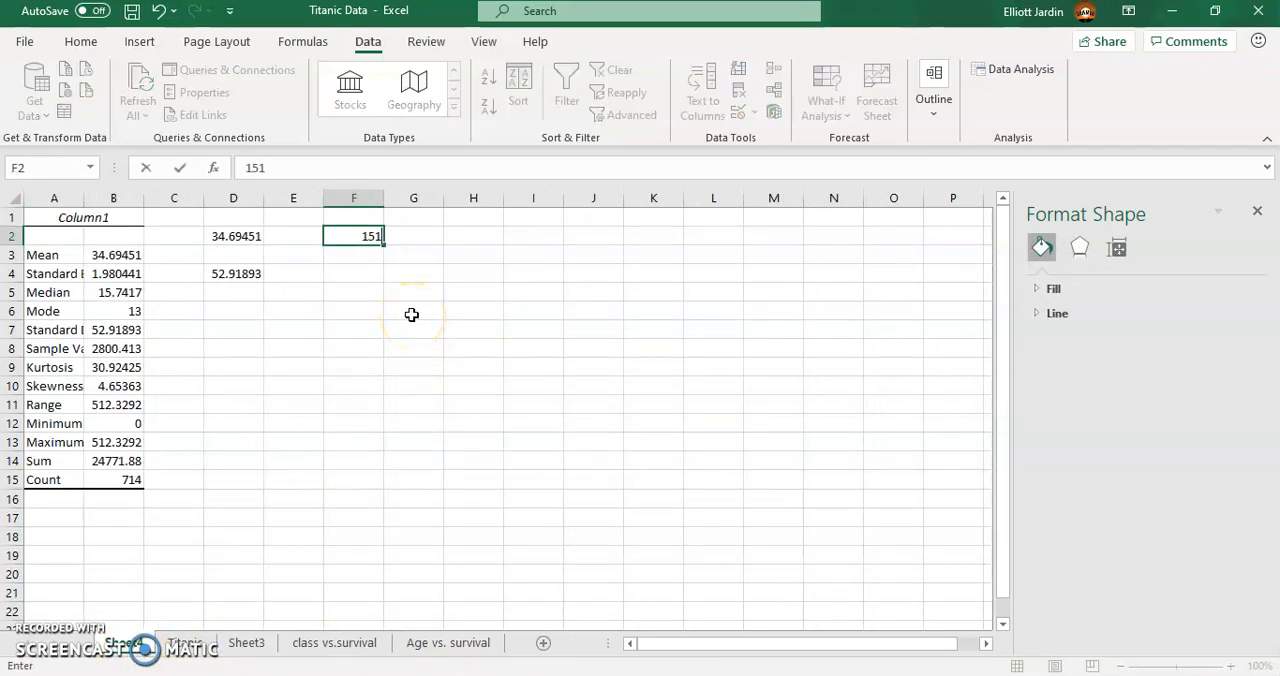
type(".5")
key("Return")
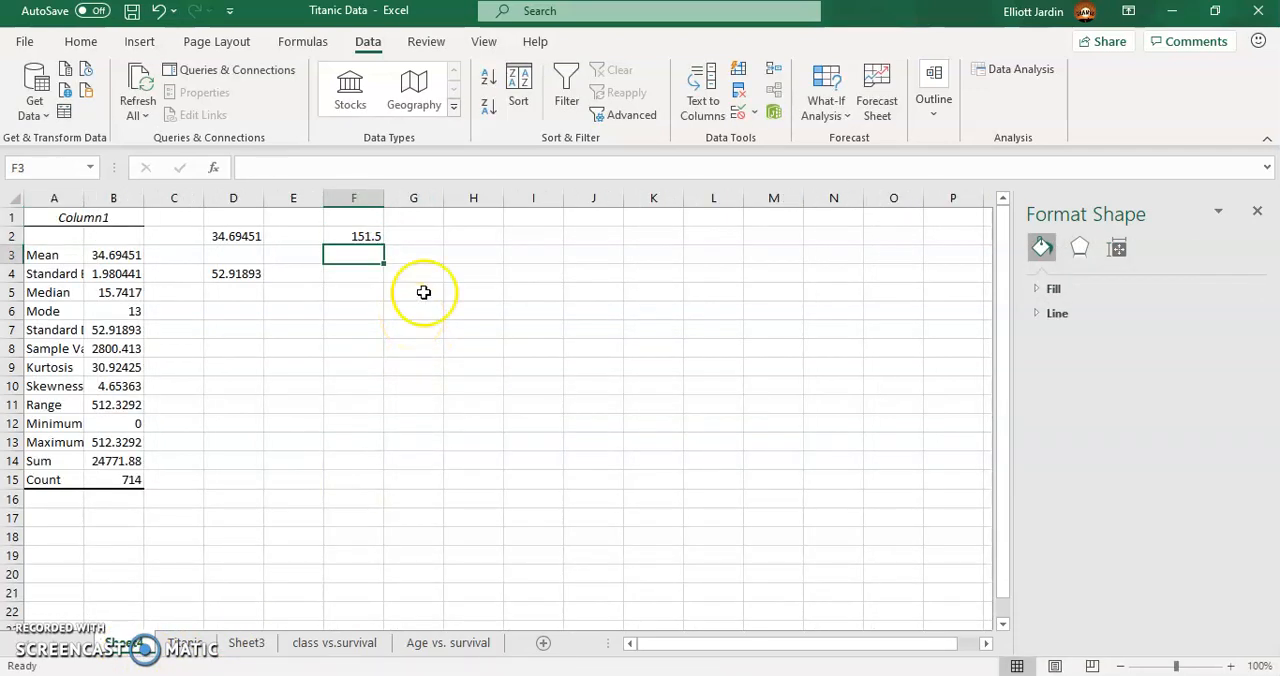
left_click(472, 232)
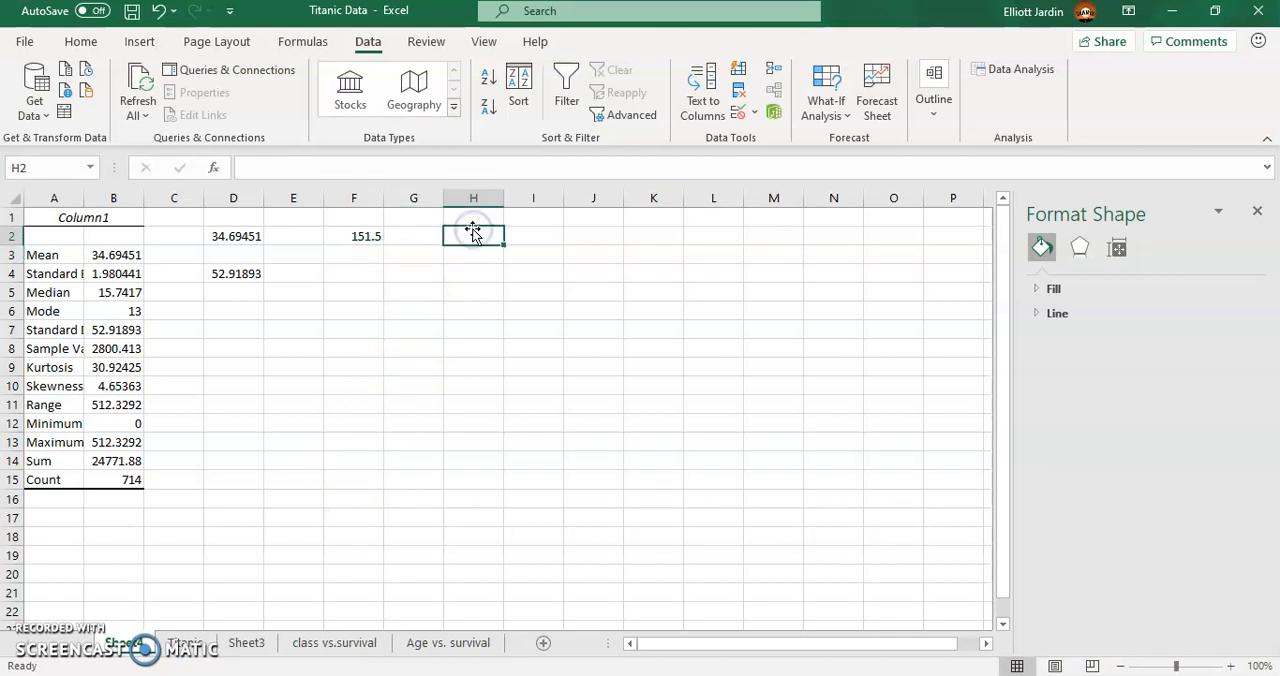
type("151.5")
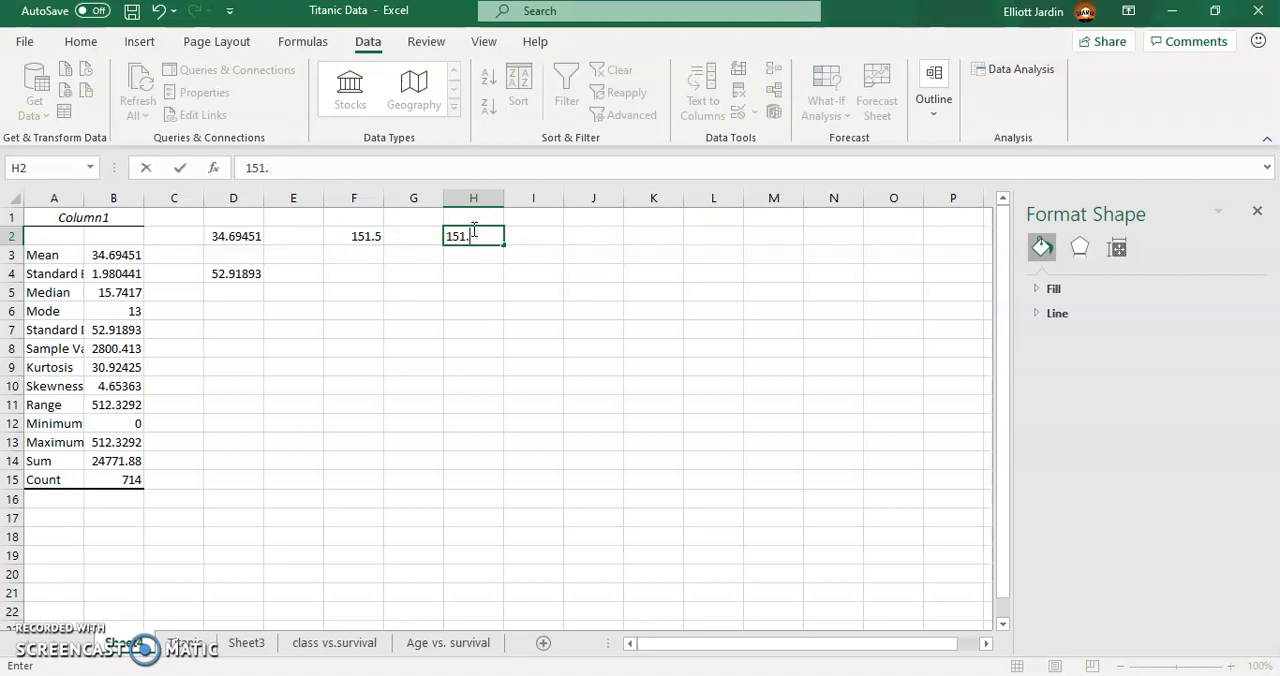
- Enter the formula =F2-D2 in H2 to subtract the mean from the passenger's fare
double_click(457, 235)
type("=")
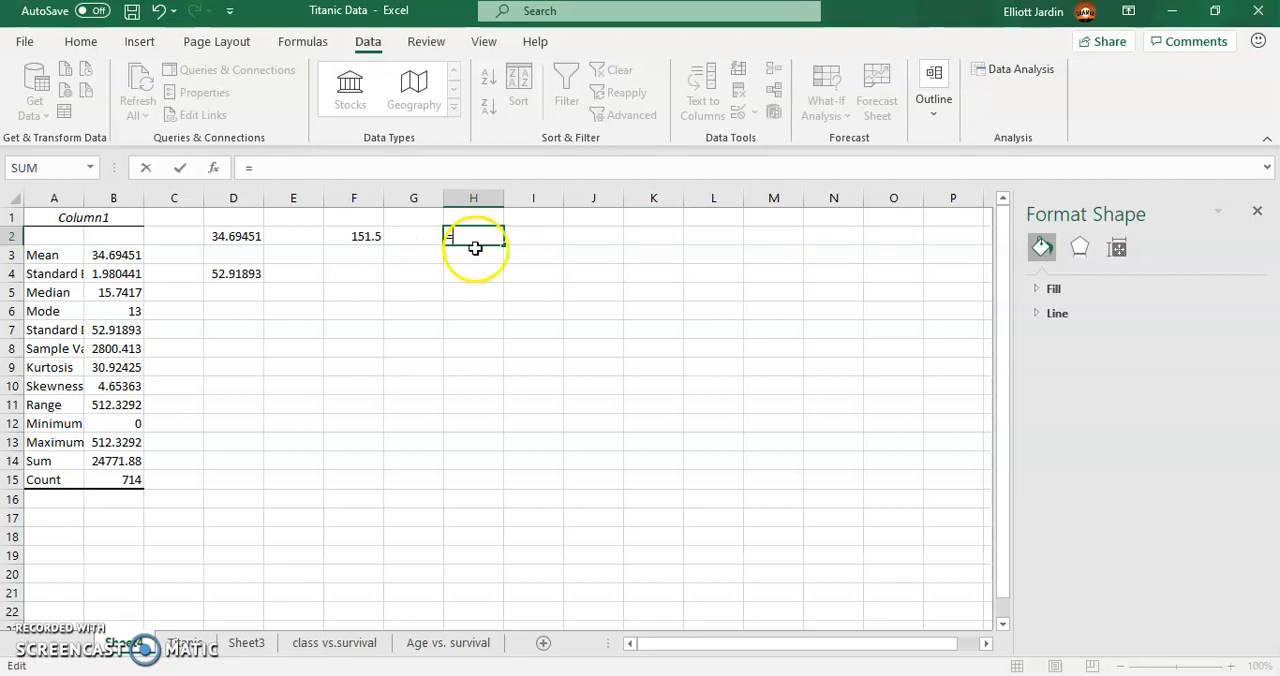
left_click(368, 237)
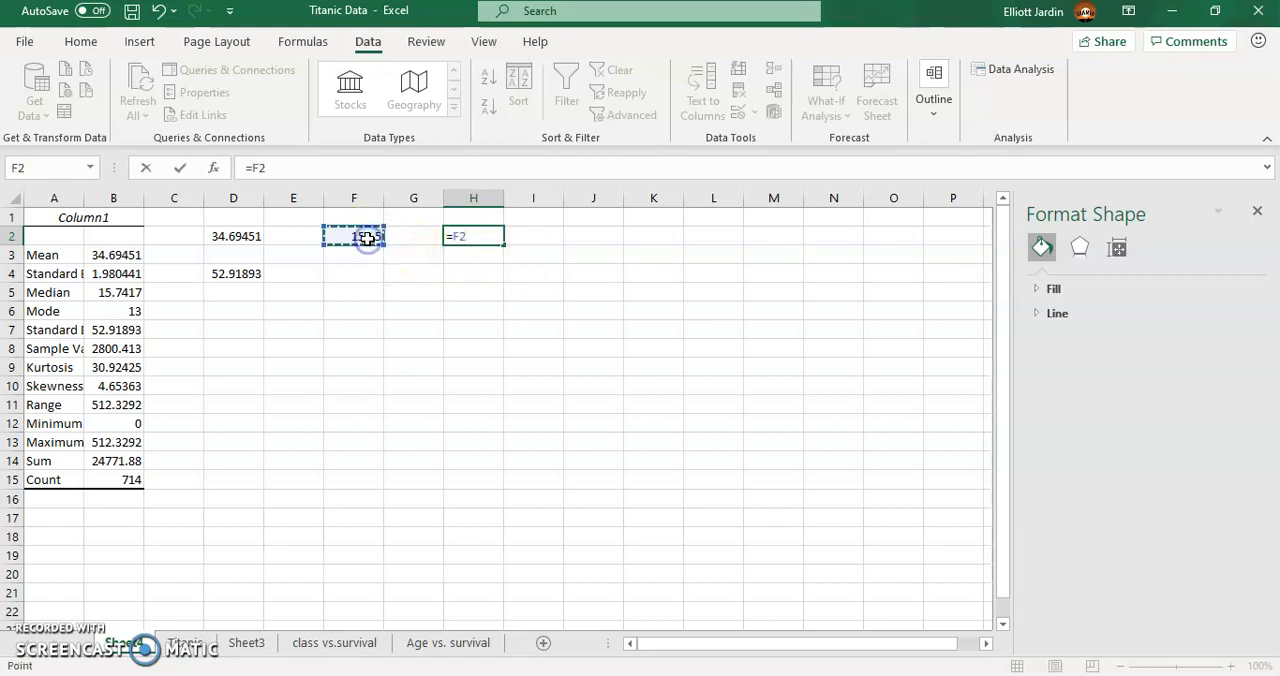
type("-")
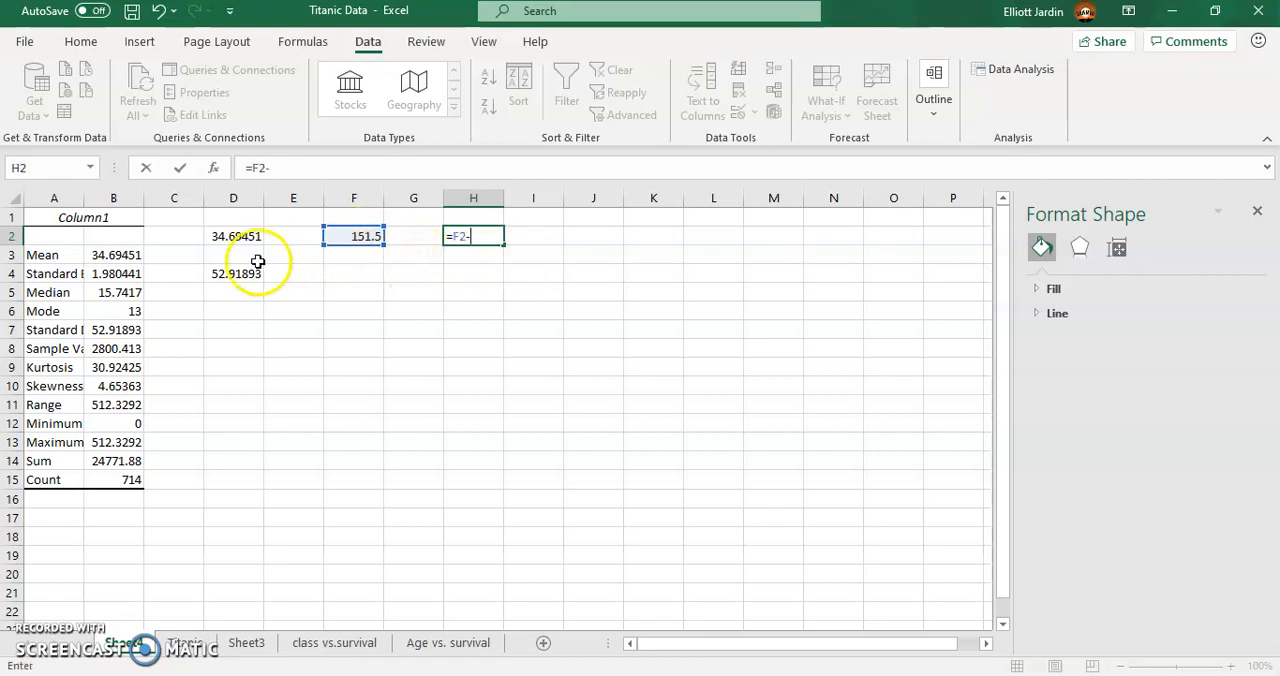
left_click(233, 237)
key("Return")
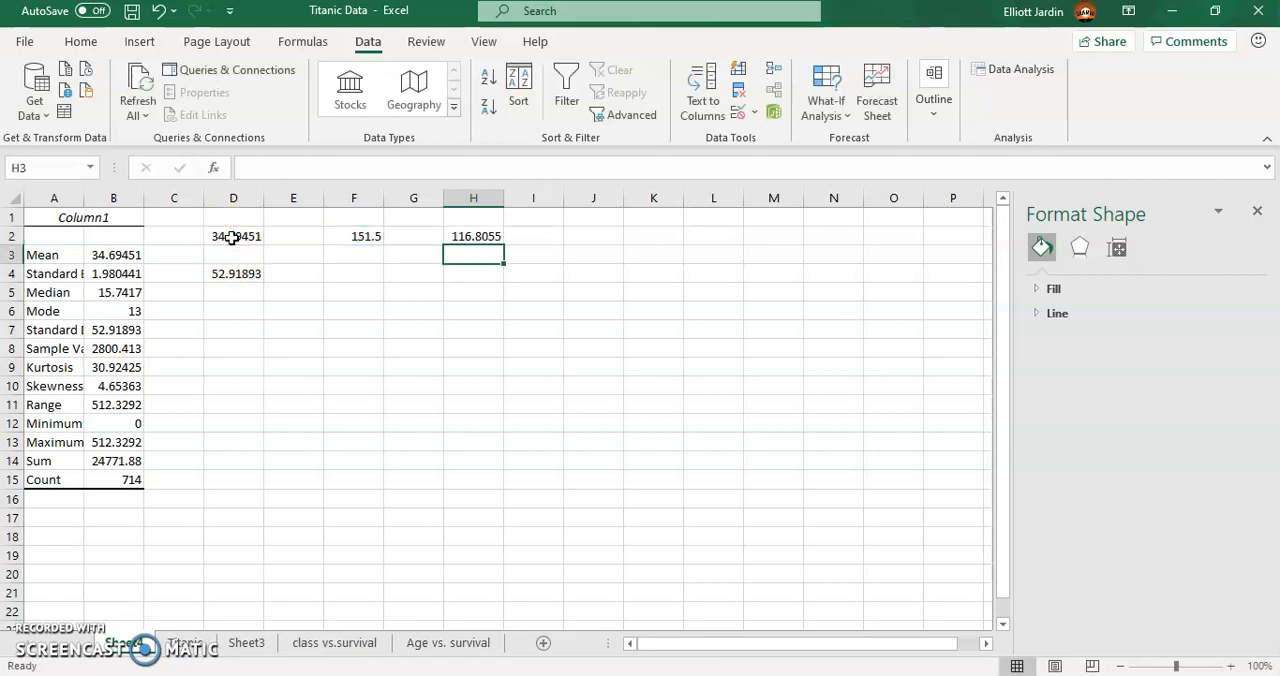
- Enter the formula =H2/D4 in H5 to divide the fare difference by the standard deviation
left_click(486, 290)
type("=")
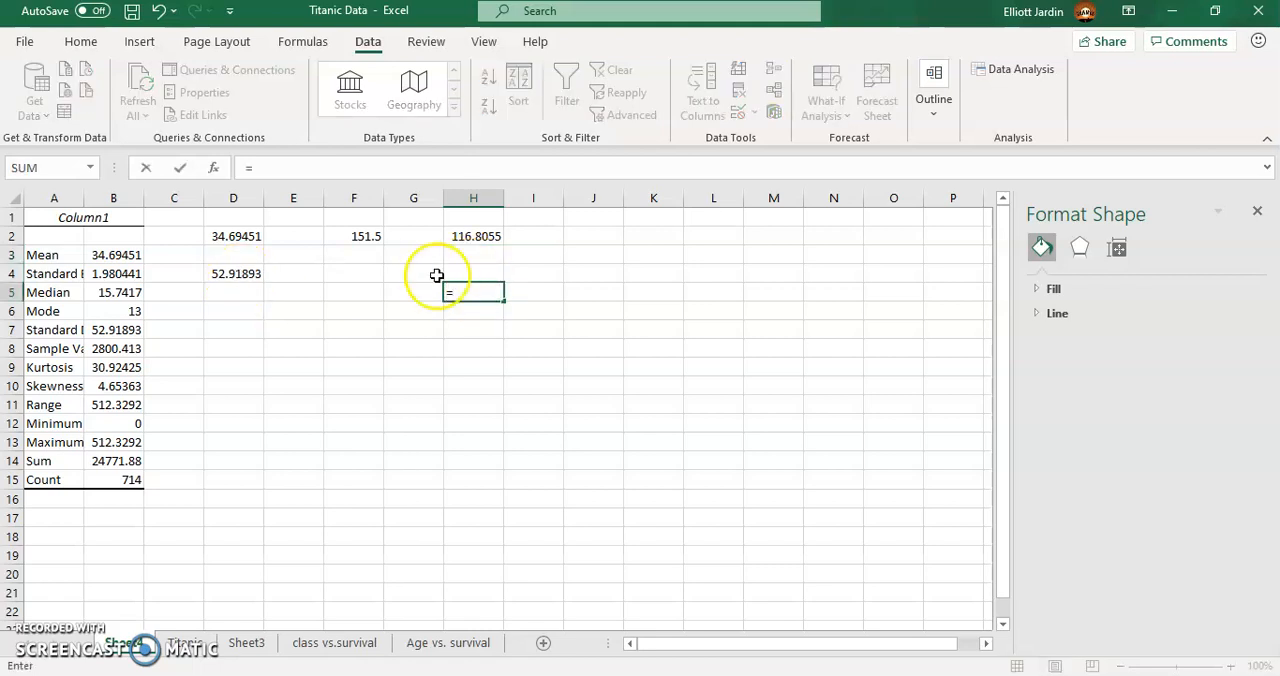
left_click(468, 238)
type("/")
left_click(234, 276)
key("Return")
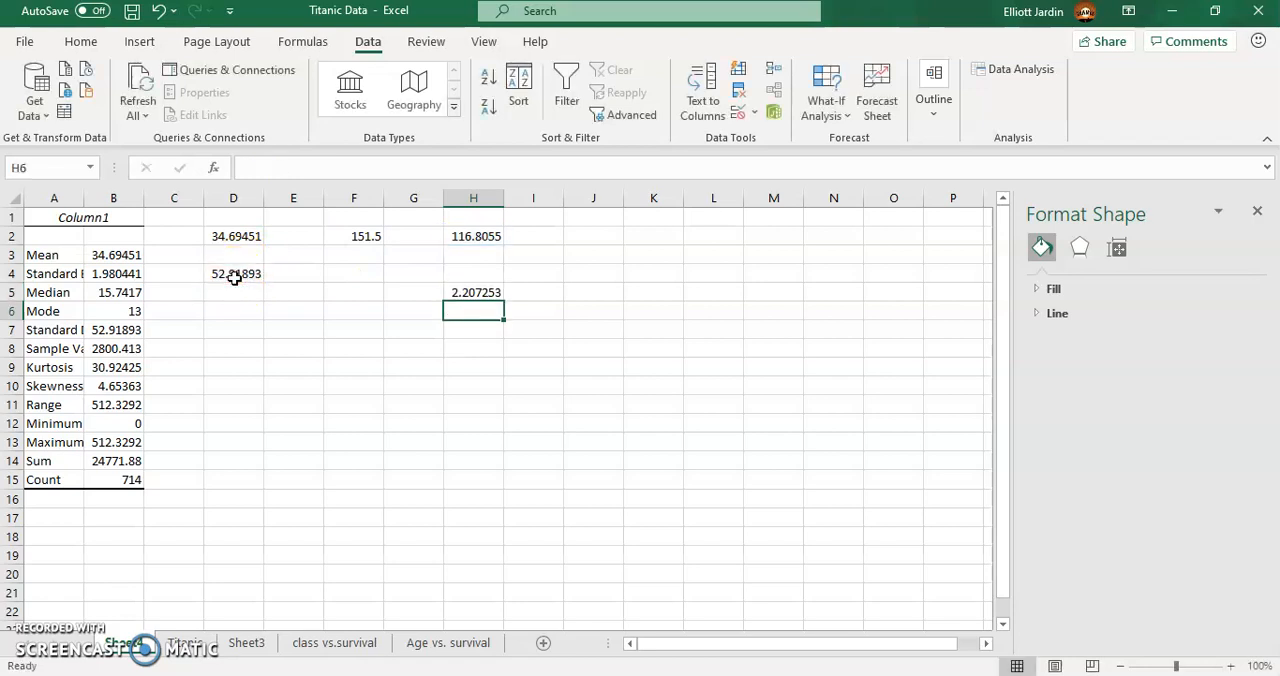